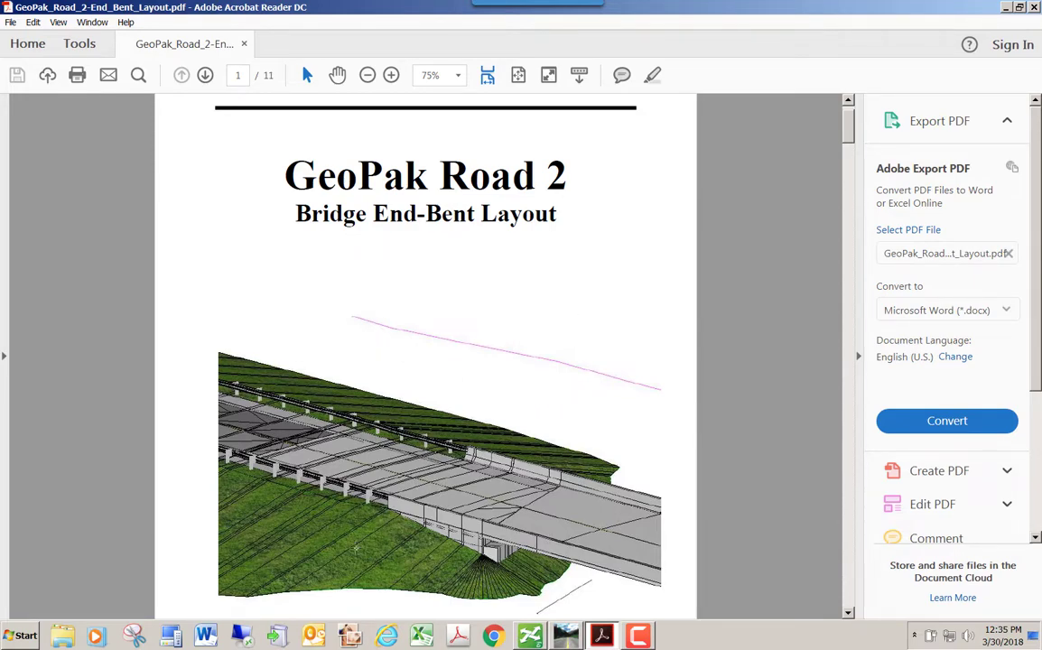
# Step: Set the exercise PDF to 100% zoom and read steps 1a and 1b of Group Exercise 19.1 on reviewing the survey file
pyautogui.click(457, 76)
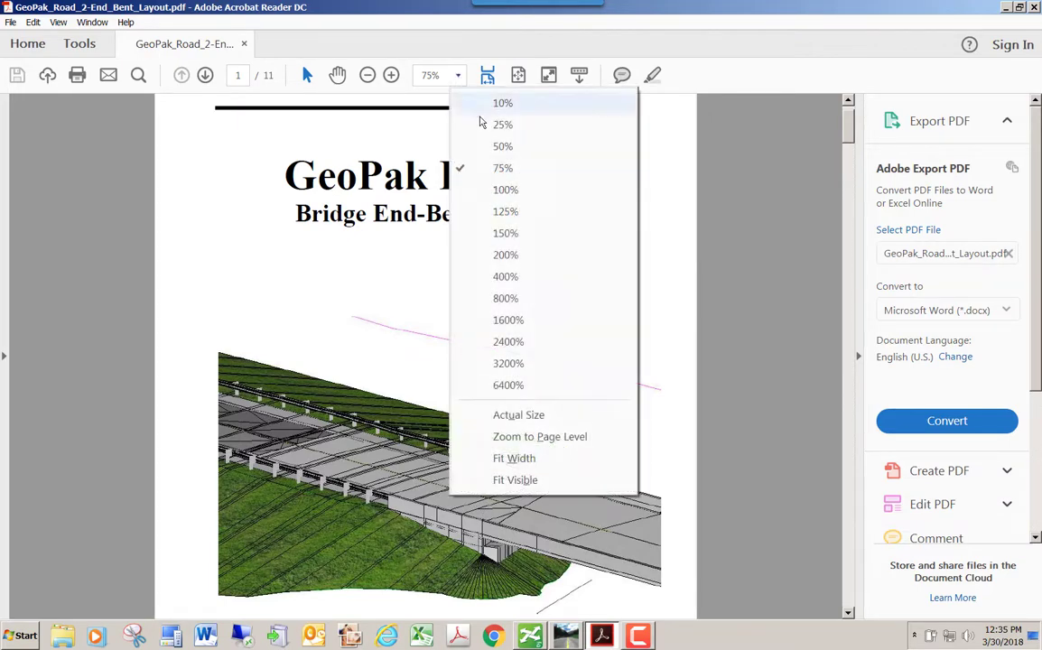
pyautogui.click(504, 190)
pyautogui.scroll(-10, 628, 293)
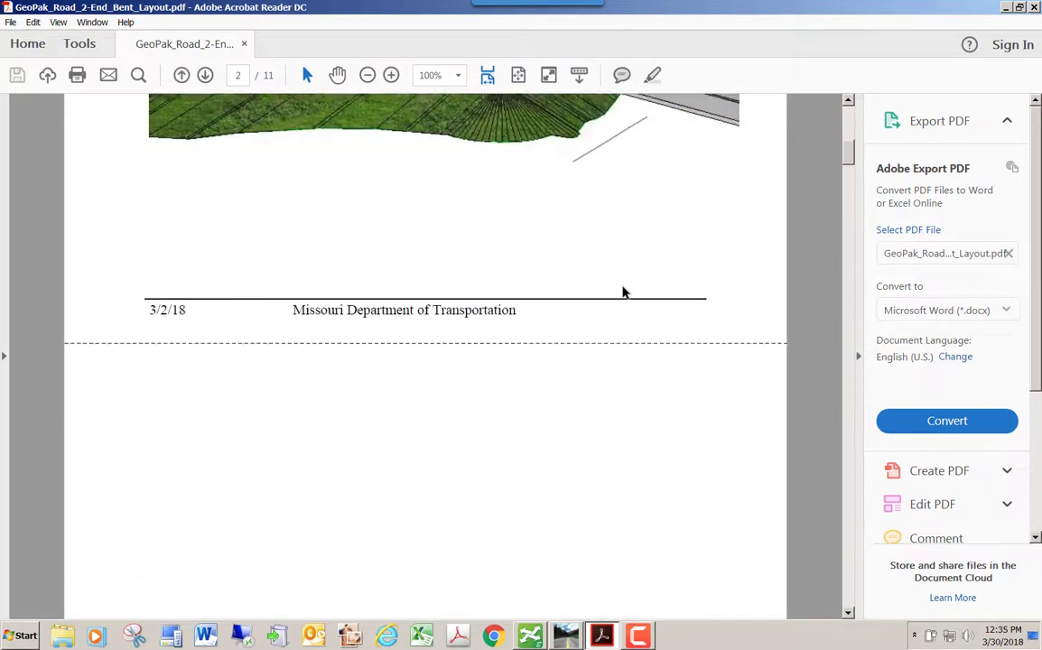
pyautogui.scroll(-10, 622, 289)
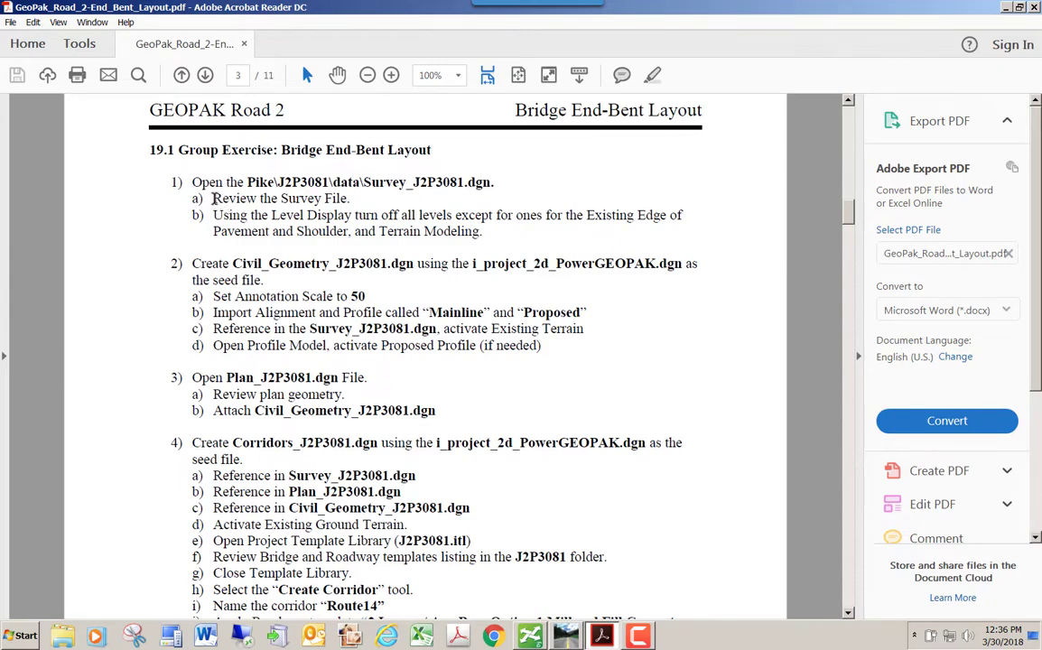
pyautogui.moveTo(214, 198); pyautogui.dragTo(356, 198)
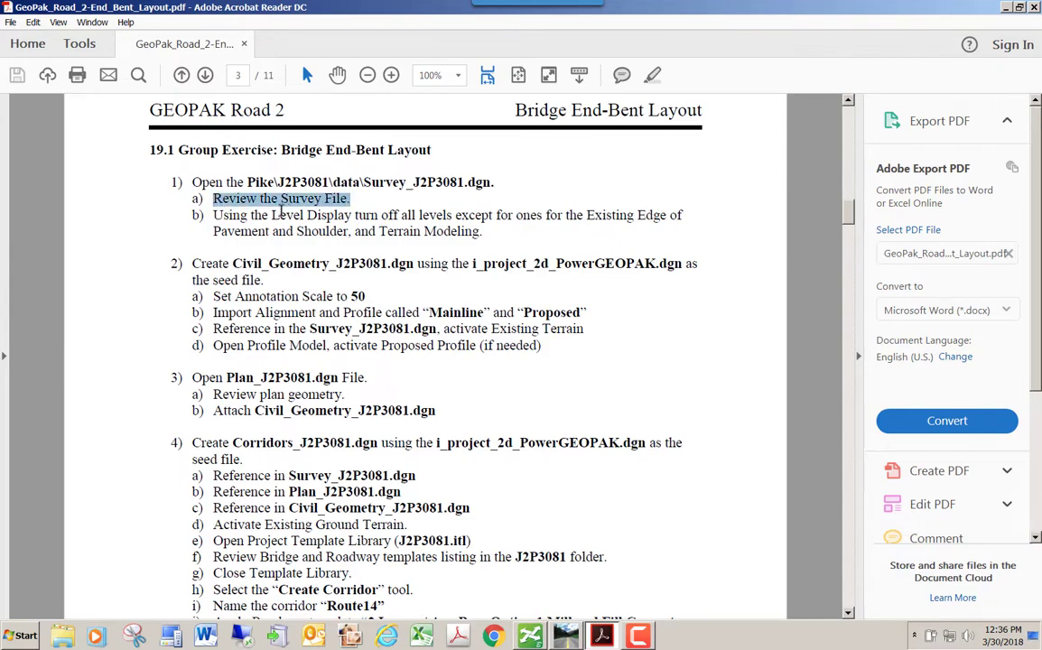
pyautogui.moveTo(215, 220); pyautogui.dragTo(489, 231)
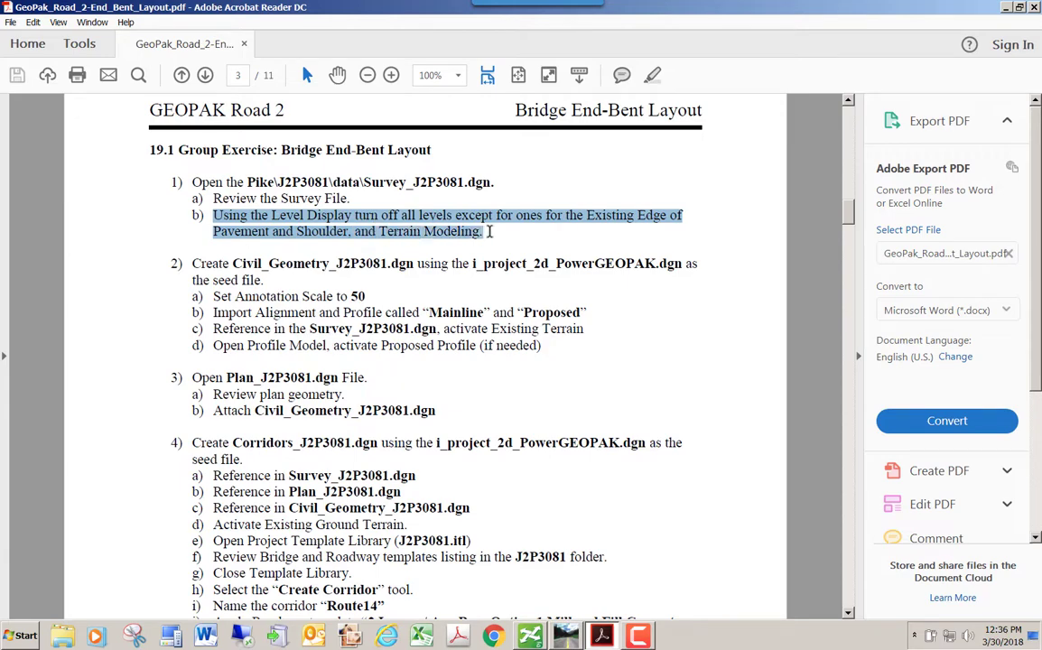
# Step: Switch to Power GEOPAK and examine the survey linework, point labels and elevations along the road corridor in J2P3081_Survey.dgn
pyautogui.hotkey('alt', 'Tab')
pyautogui.press('Tab')
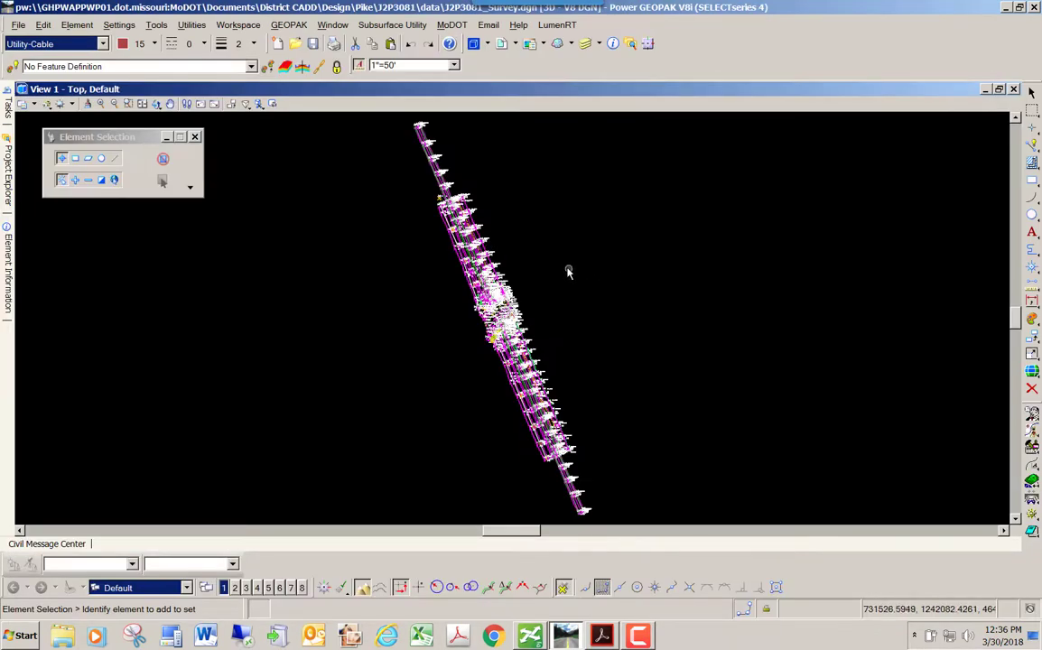
pyautogui.scroll(3, 504, 289)
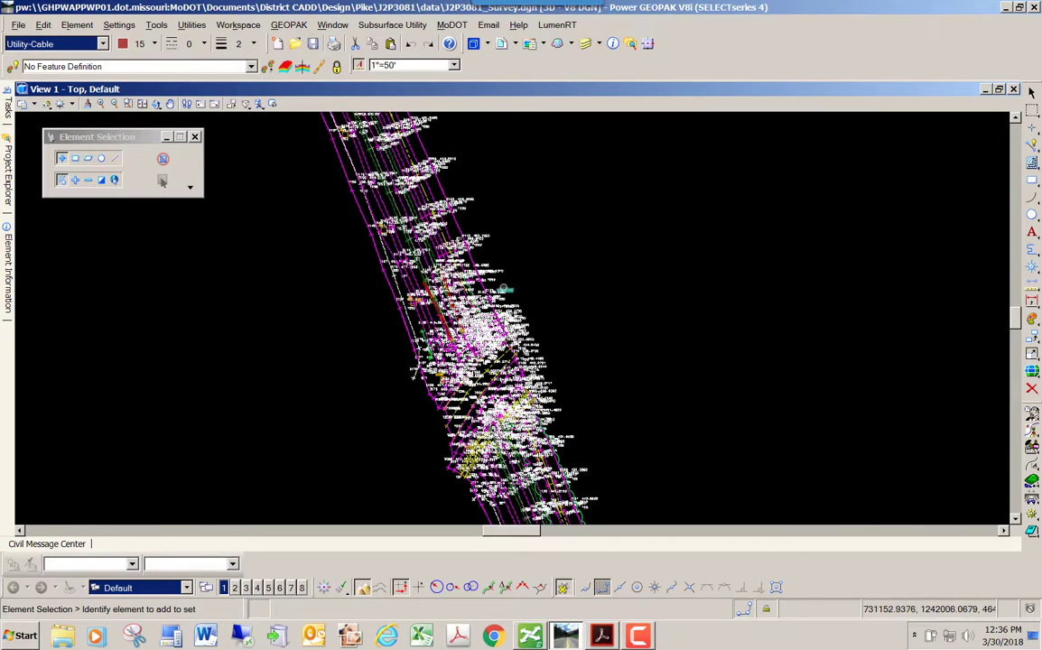
pyautogui.scroll(2, 503, 289)
pyautogui.scroll(-3, 456, 311)
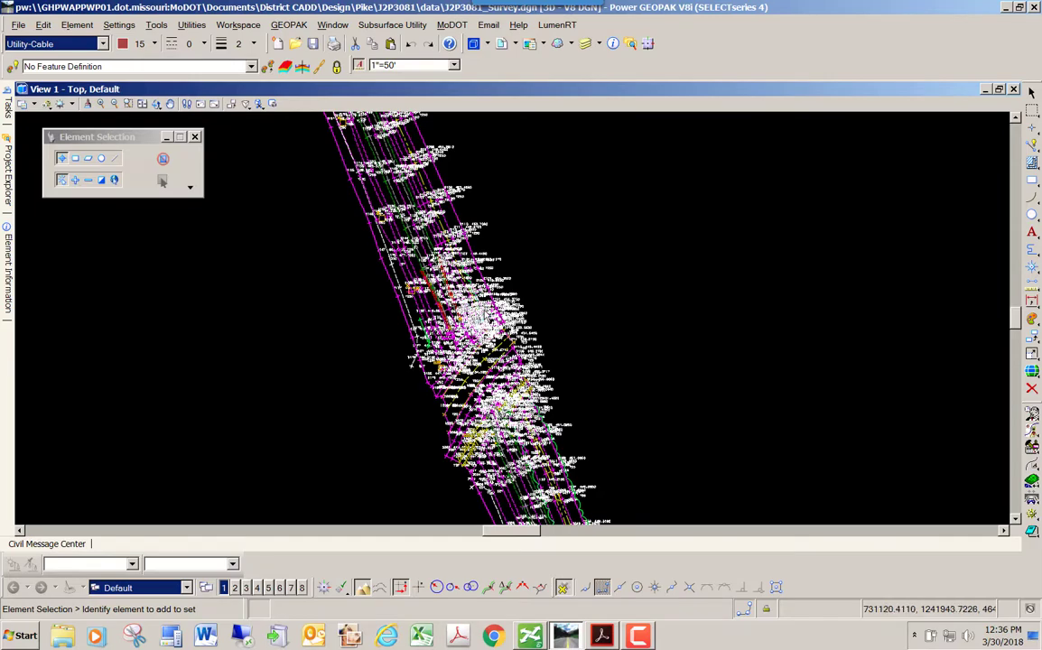
pyautogui.scroll(4, 433, 270)
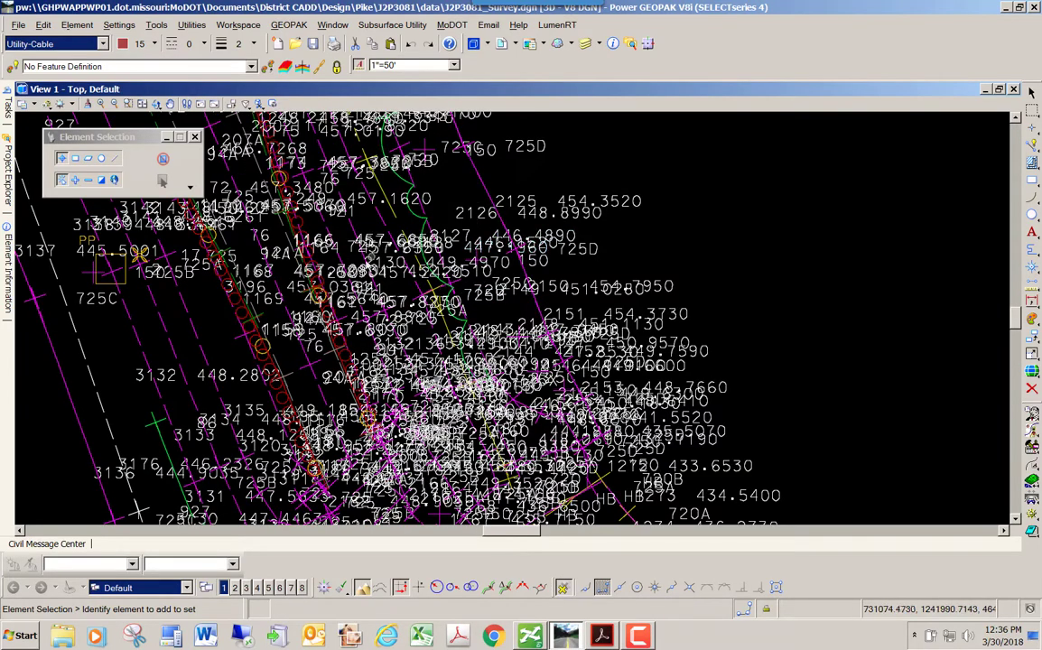
pyautogui.scroll(-3, 335, 237)
pyautogui.scroll(-2, 344, 237)
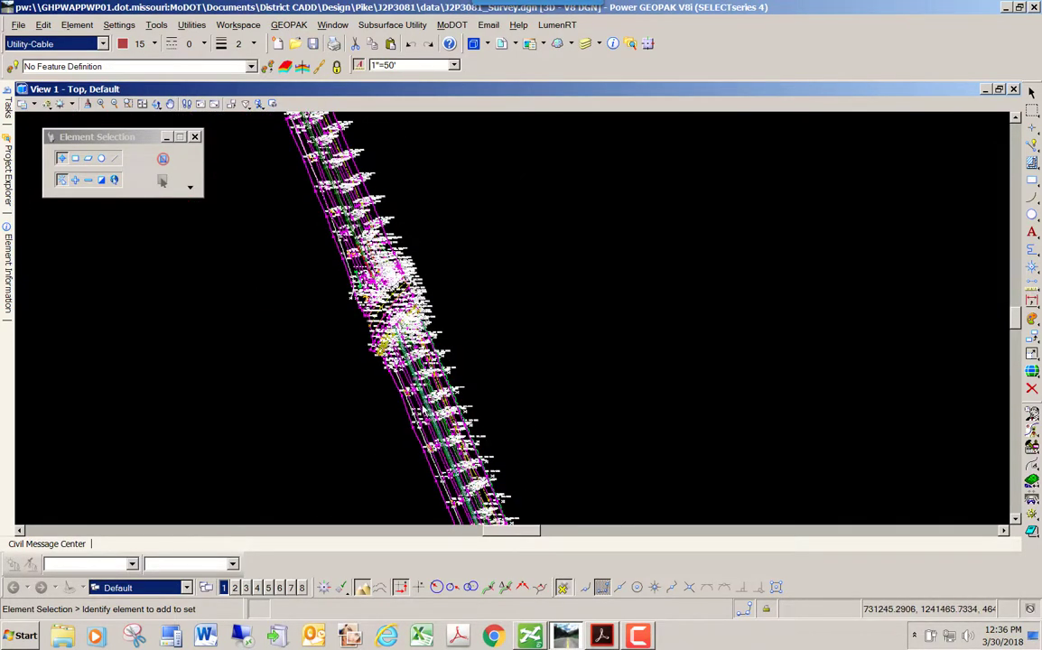
pyautogui.scroll(2, 374, 349)
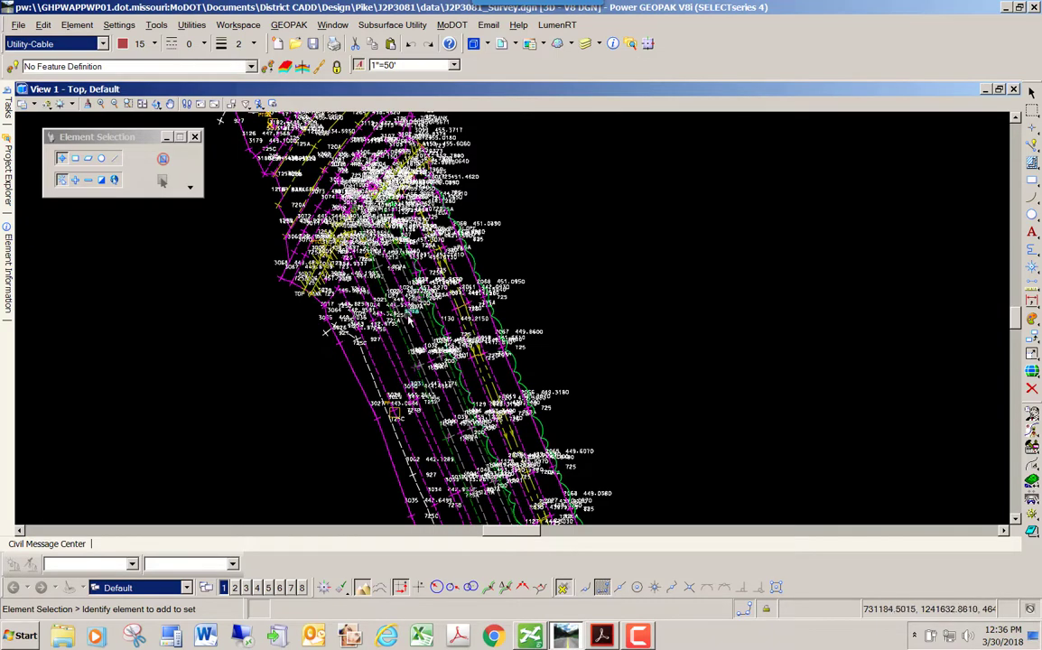
pyautogui.scroll(2, 409, 319)
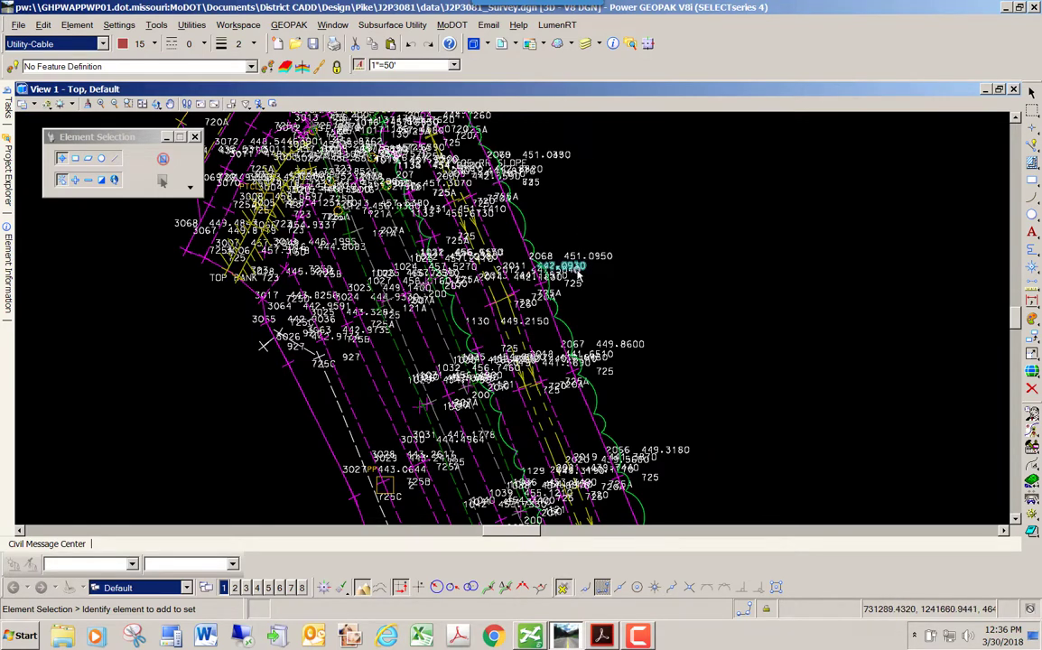
pyautogui.moveTo(579, 275)
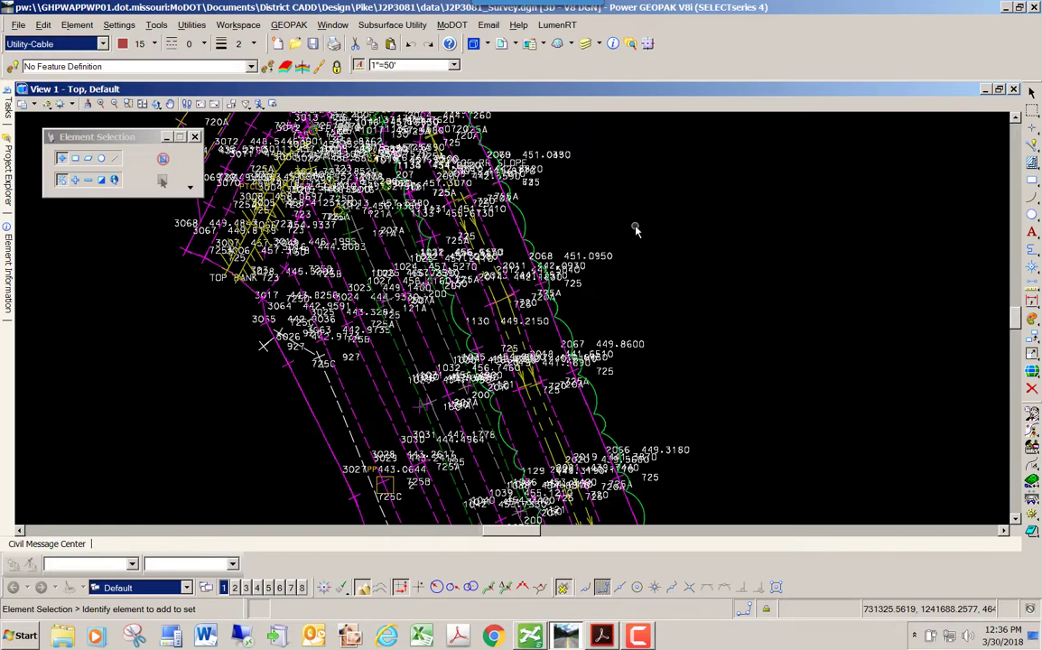
# Step: Open Level Display and use Off By Element to hide the elevation labels, point numbers and scalloped green vegetation line
pyautogui.click(530, 43)
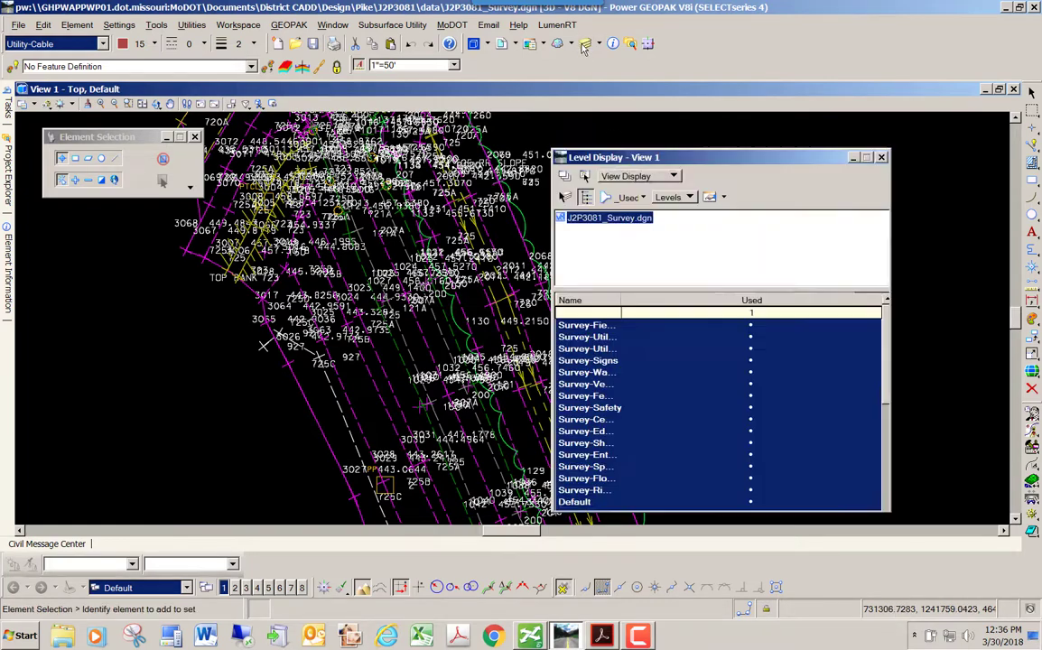
pyautogui.moveTo(632, 157); pyautogui.dragTo(726, 131)
pyautogui.rightClick(693, 360)
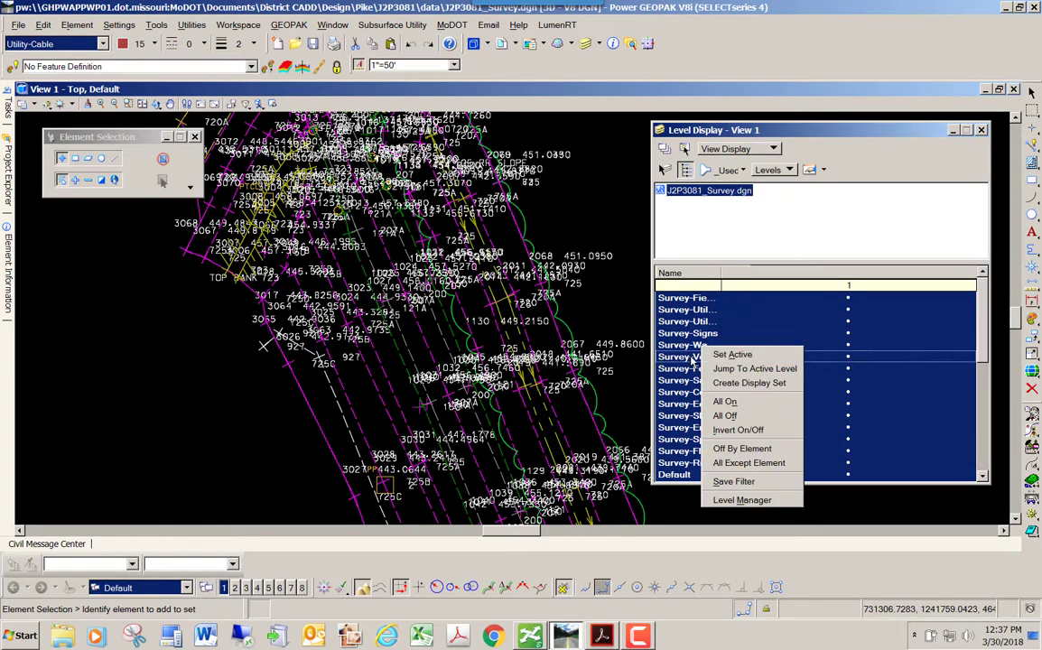
pyautogui.click(739, 449)
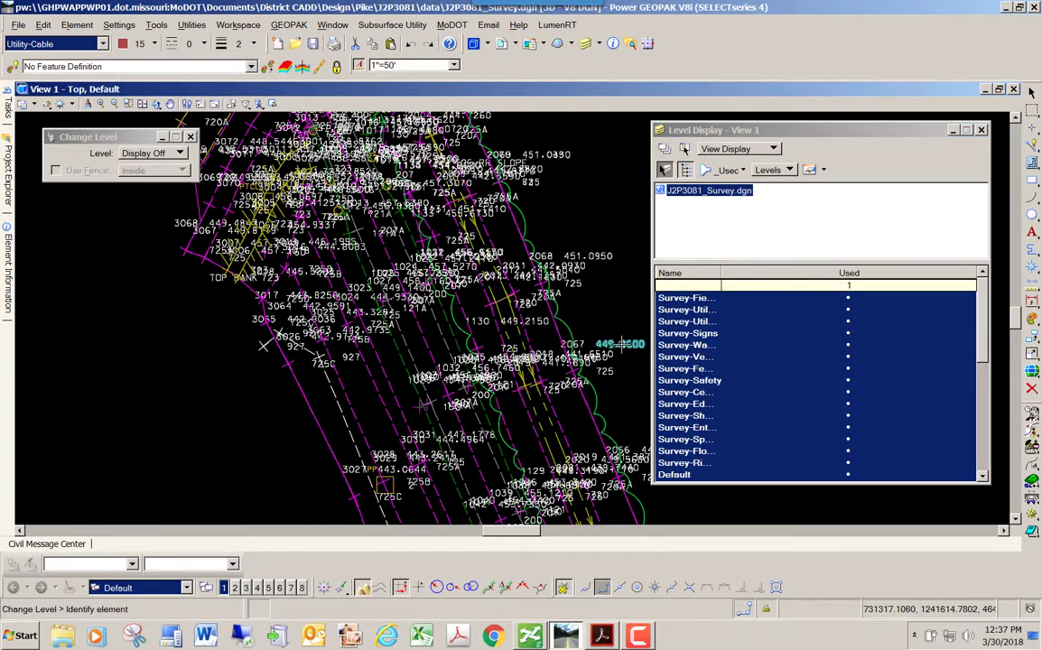
pyautogui.click(608, 373)
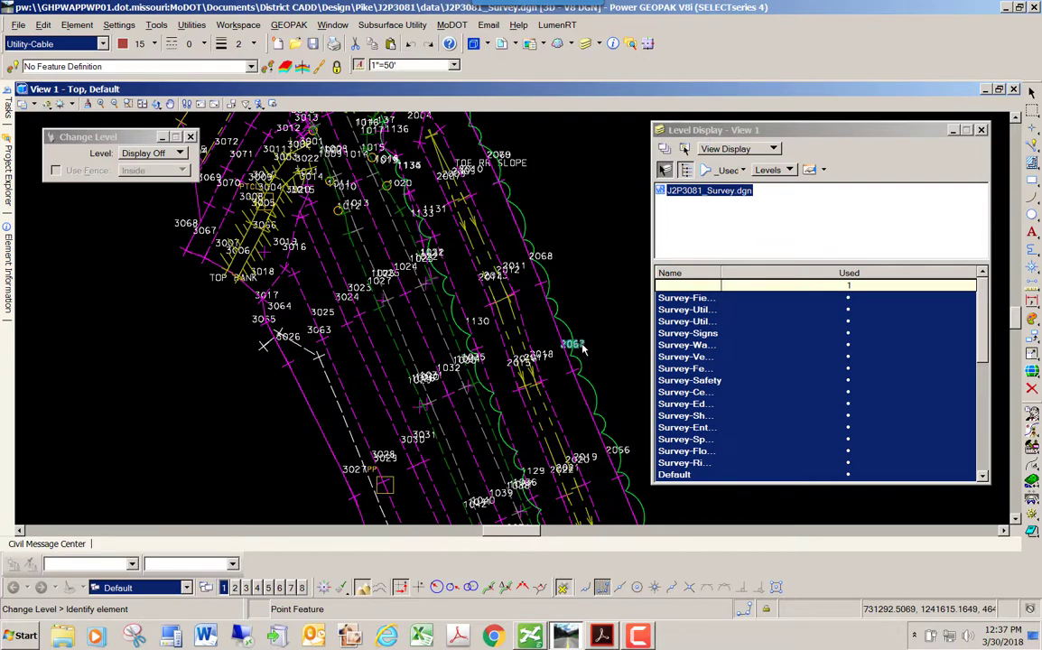
pyautogui.click(575, 345)
pyautogui.click(571, 336)
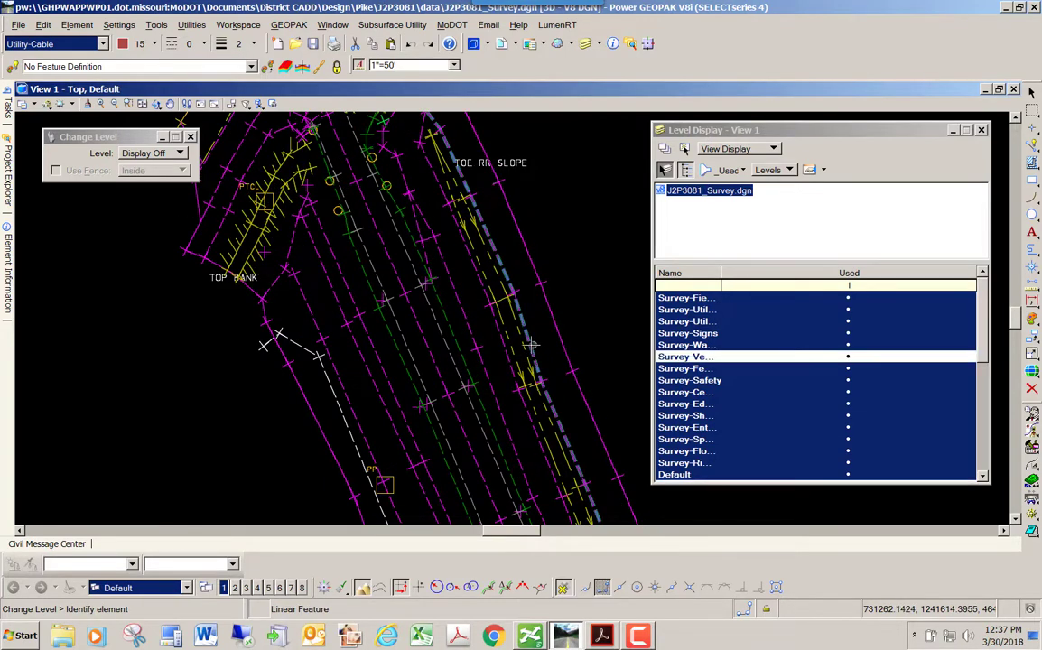
# Step: Turn off the levels of the dashed terrain lines, cross-shaped point markers, white dashed line and yellow bank hatching
pyautogui.click(527, 346)
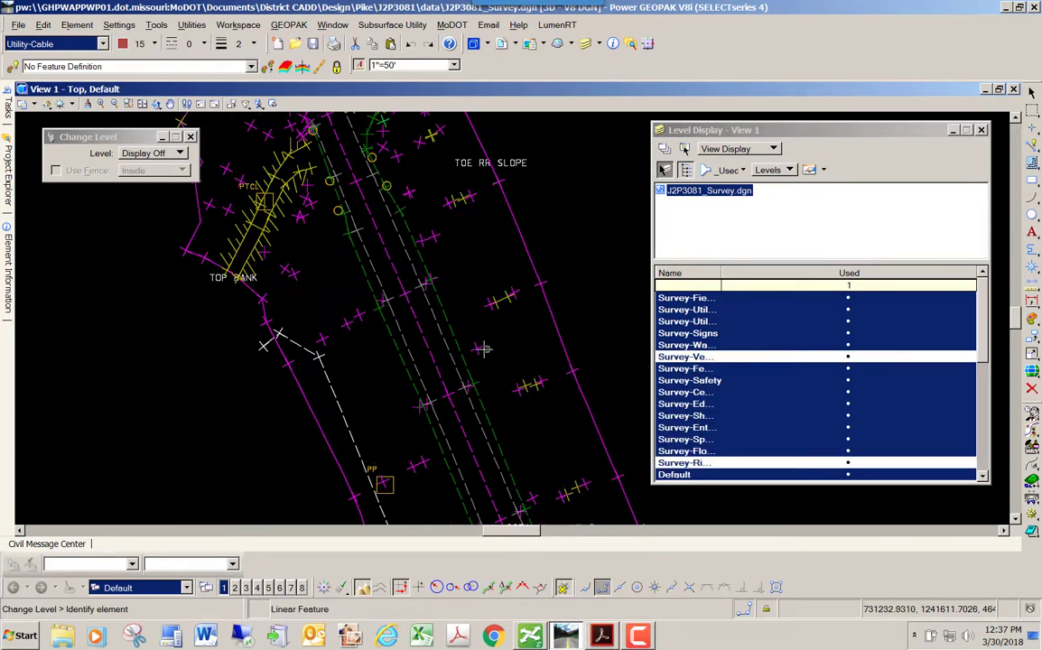
pyautogui.click(416, 408)
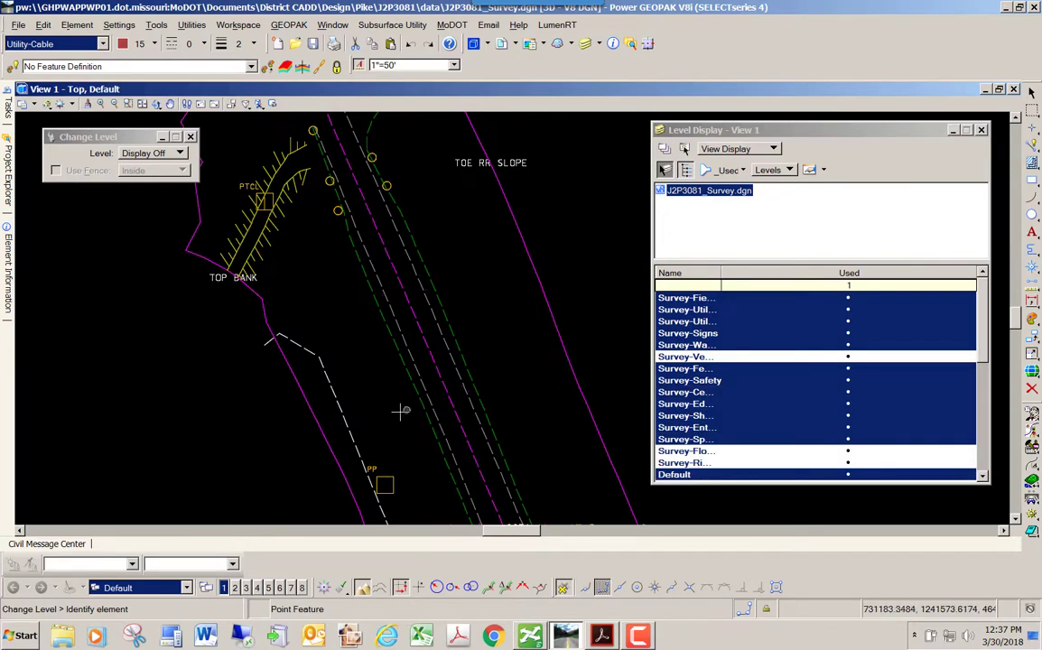
pyautogui.click(343, 411)
pyautogui.click(262, 240)
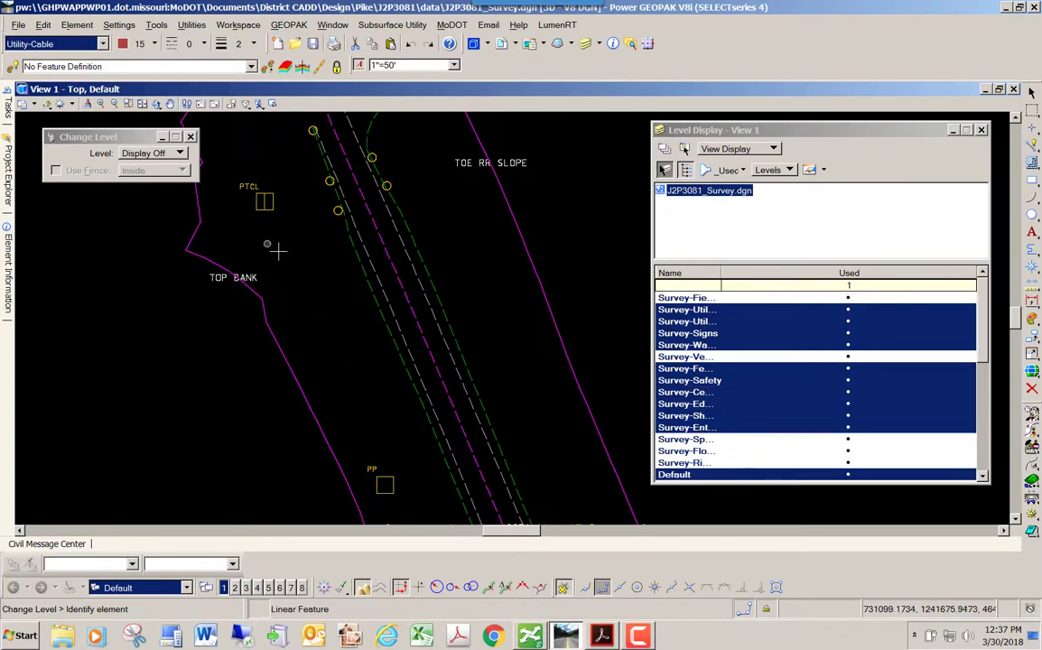
# Step: Turn off the levels of the utility symbols, the bank text labels and the magenta dashed centerline
pyautogui.scroll(-5, 281, 253)
pyautogui.scroll(4, 281, 253)
pyautogui.click(274, 226)
pyautogui.scroll(-3, 289, 253)
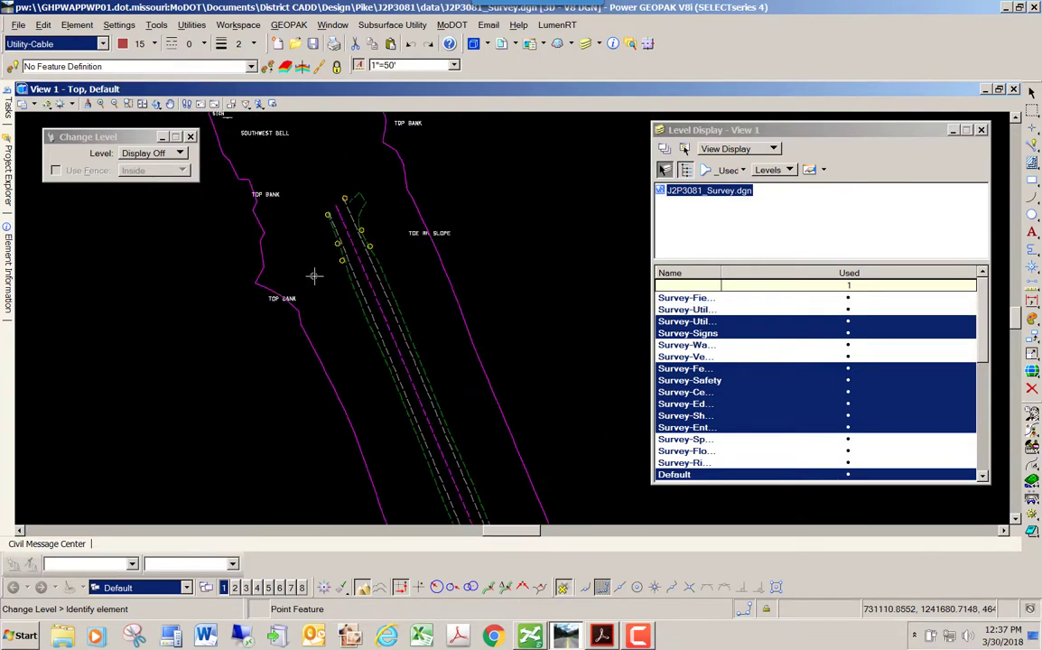
pyautogui.click(287, 295)
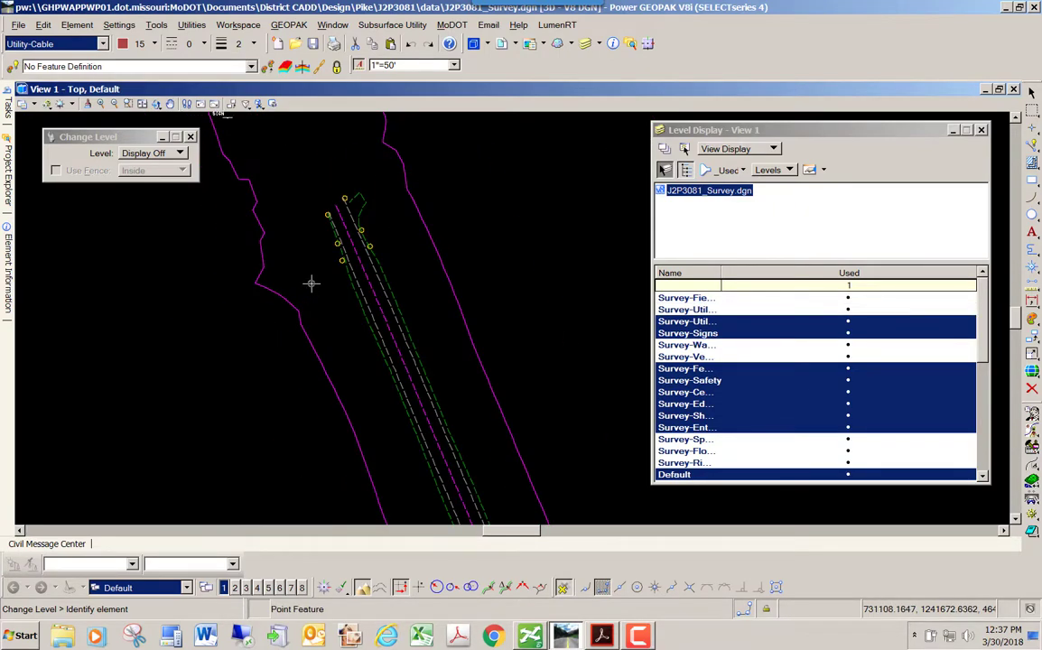
pyautogui.click(381, 302)
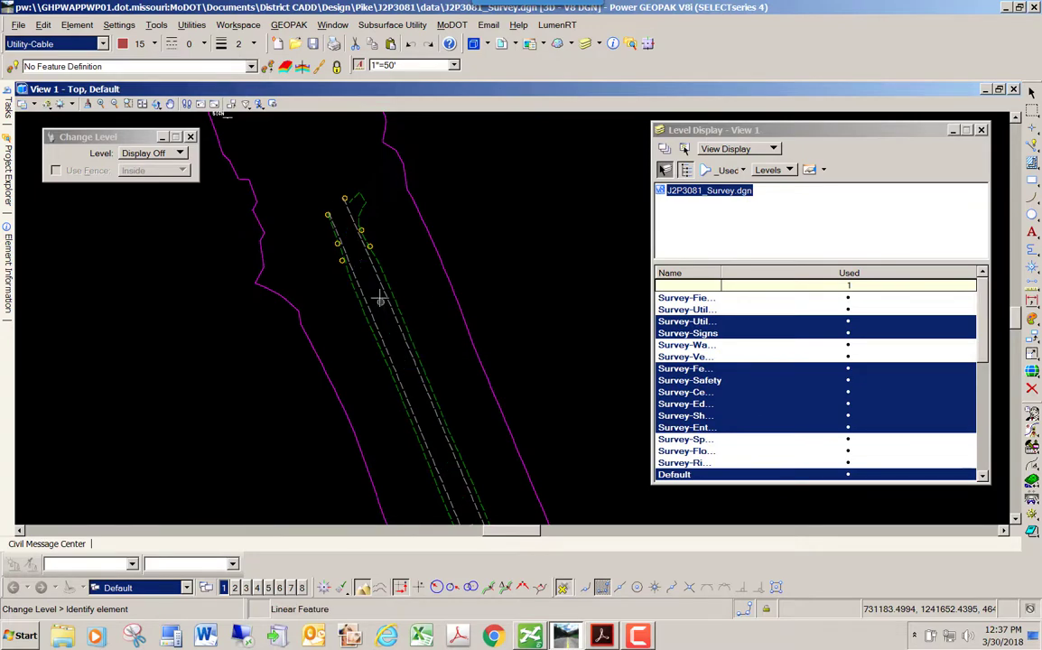
# Step: Turn off the levels of the yellow circle symbols, the short fence line and the red-circle guardrails
pyautogui.scroll(3, 379, 269)
pyautogui.click(360, 281)
pyautogui.scroll(-4, 368, 320)
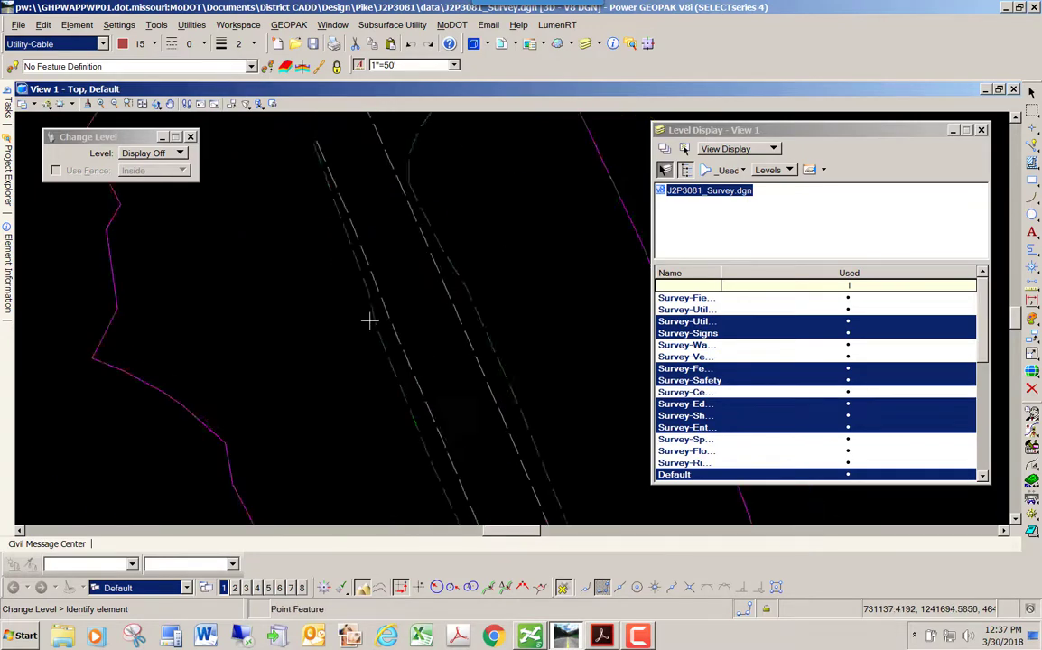
pyautogui.scroll(2, 335, 258)
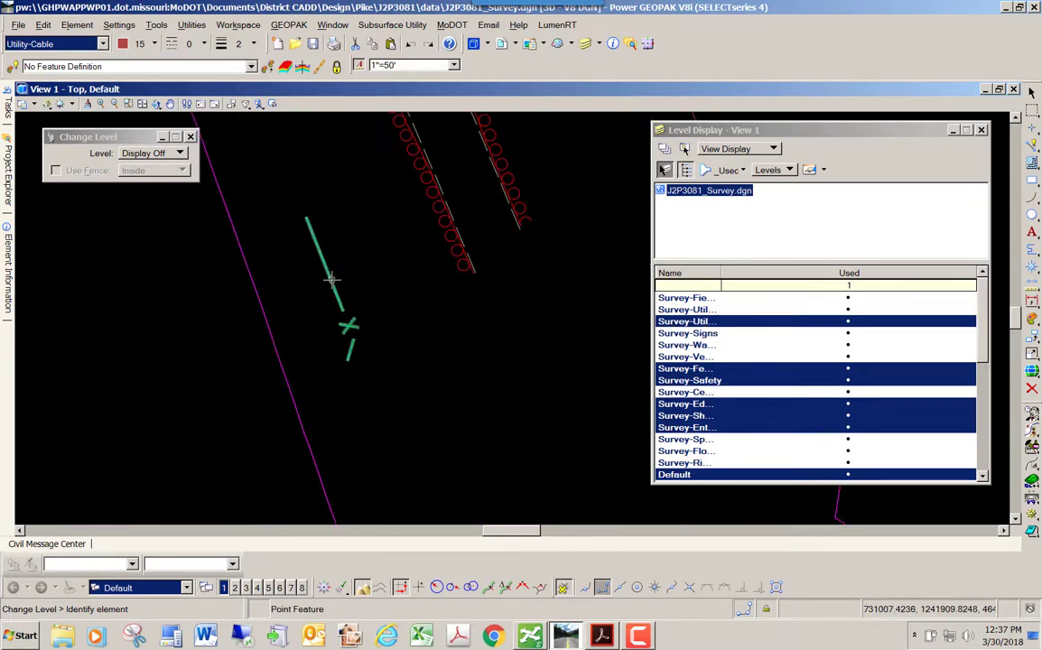
pyautogui.click(305, 244)
pyautogui.click(437, 245)
pyautogui.scroll(-7, 413, 298)
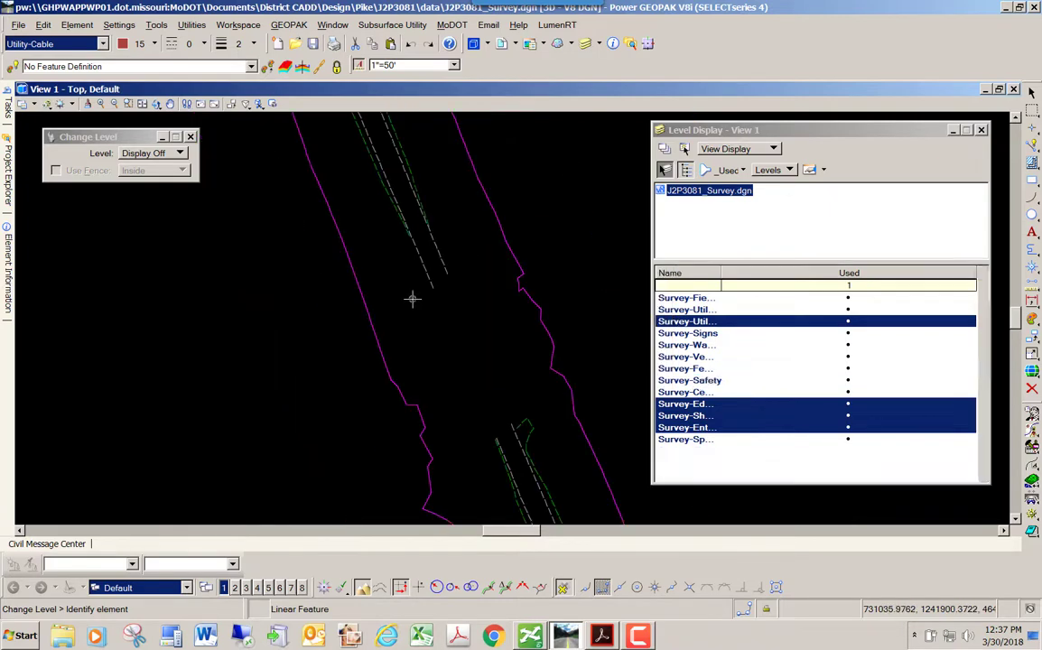
# Step: Turn off the level of the remaining utility label beside the southern stretch of road
pyautogui.scroll(3, 403, 277)
pyautogui.scroll(-2, 406, 280)
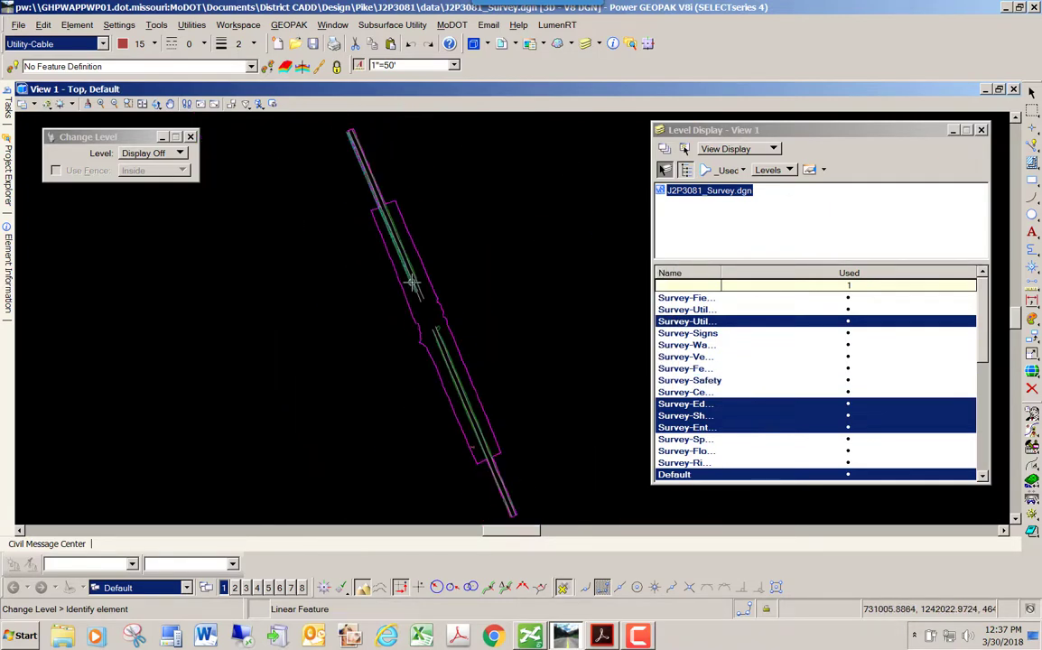
pyautogui.scroll(4, 409, 352)
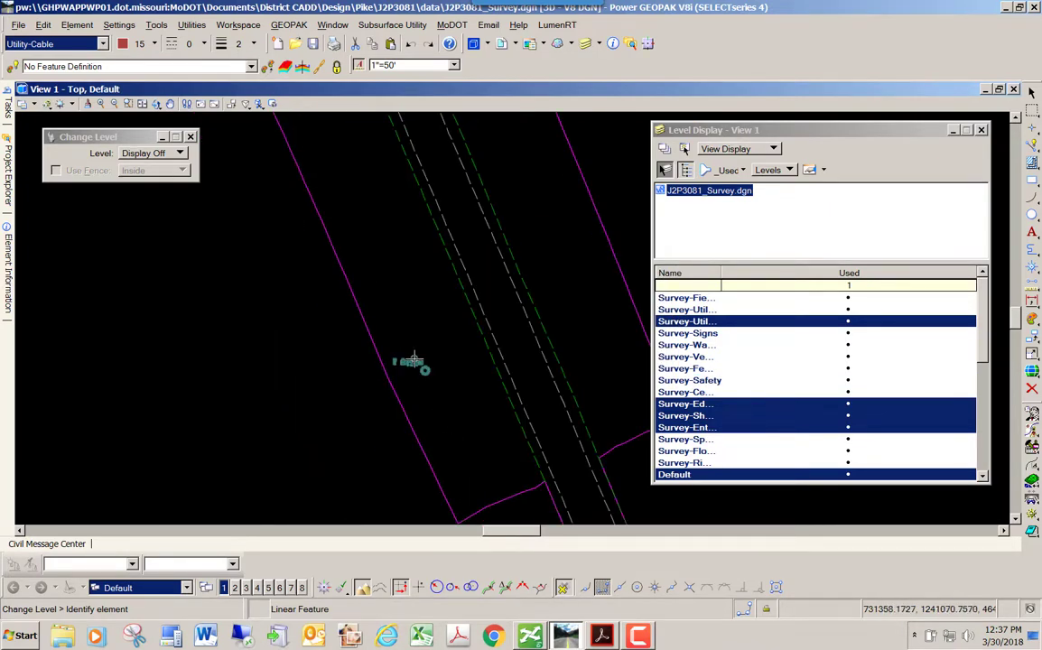
pyautogui.click(407, 364)
pyautogui.scroll(-3, 396, 233)
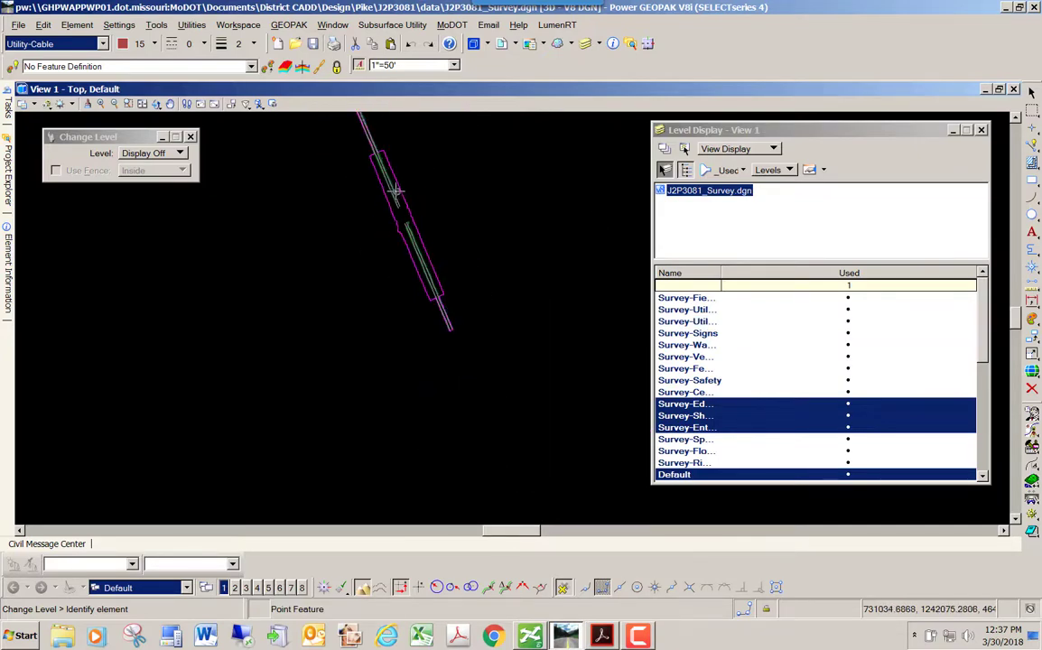
pyautogui.scroll(5, 396, 212)
pyautogui.scroll(-1, 382, 246)
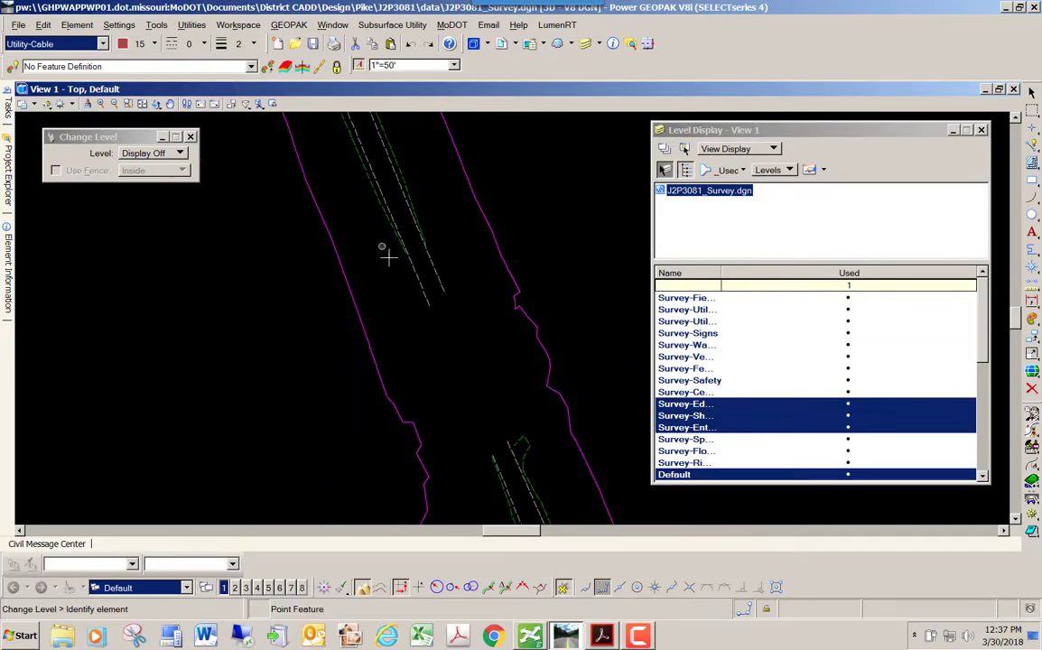
pyautogui.scroll(-1, 417, 280)
pyautogui.scroll(1, 416, 337)
pyautogui.scroll(-1, 379, 302)
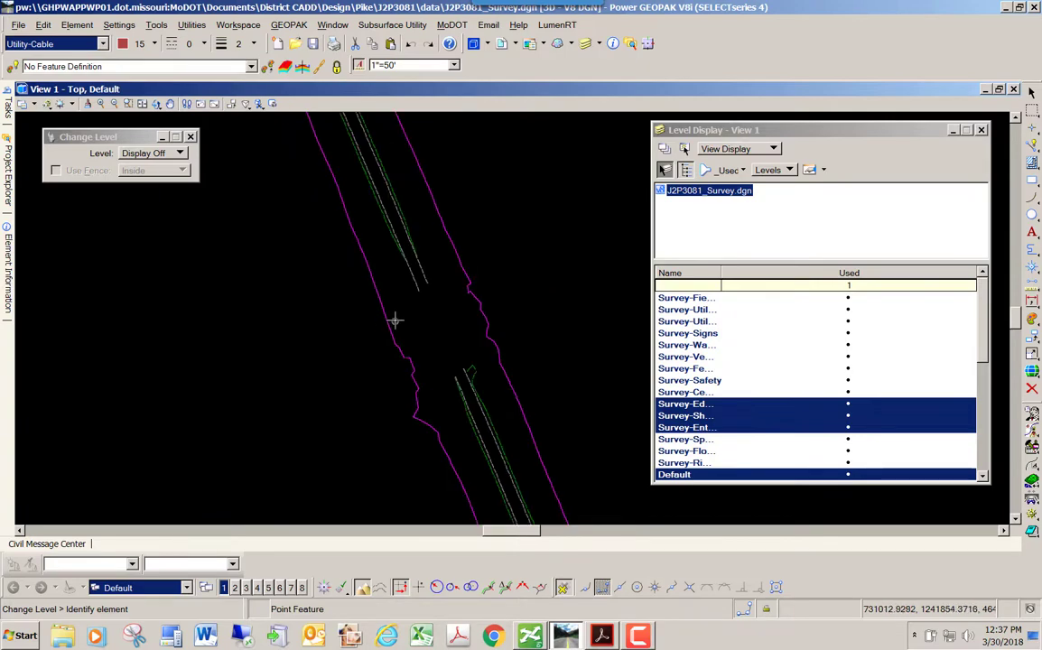
# Step: Close the Level Display window and end the Change Level command
pyautogui.click(982, 130)
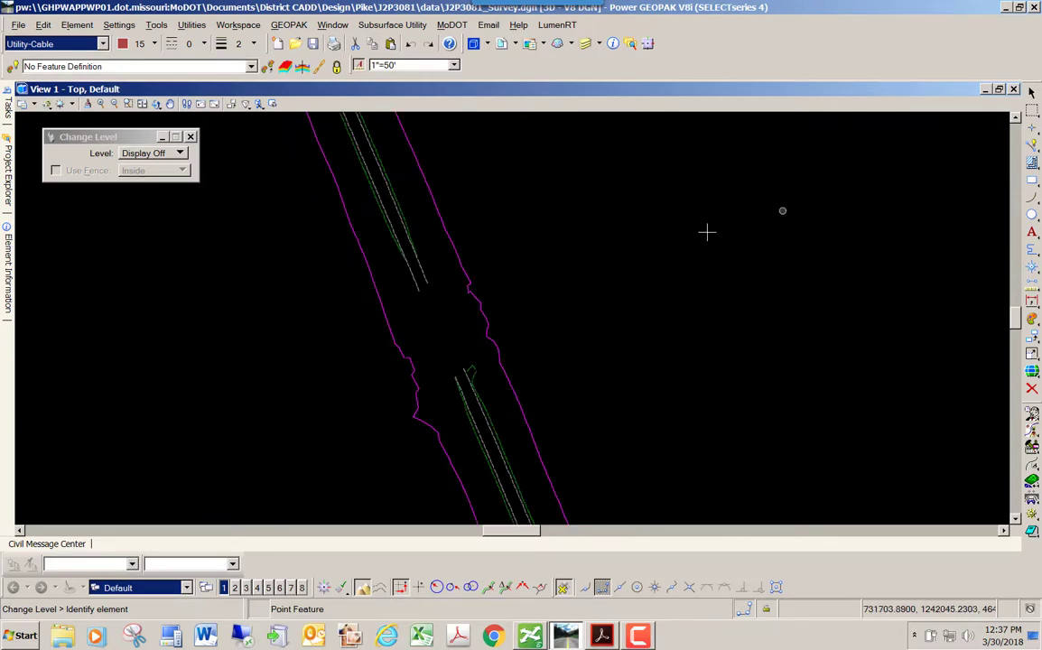
pyautogui.scroll(2, 409, 297)
pyautogui.scroll(-1, 408, 297)
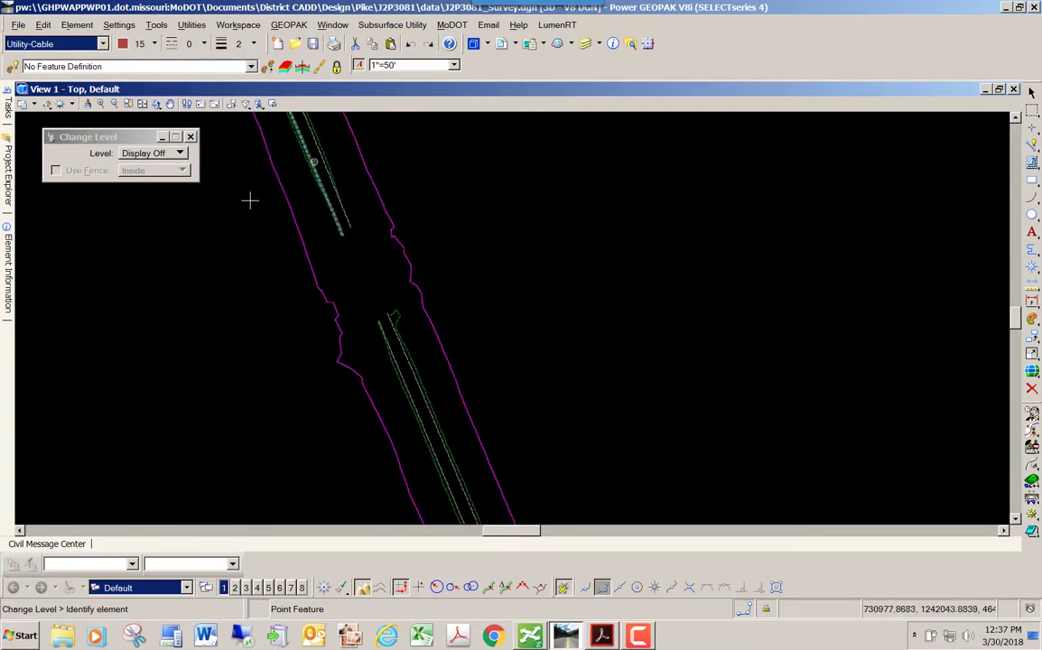
pyautogui.press('Escape')
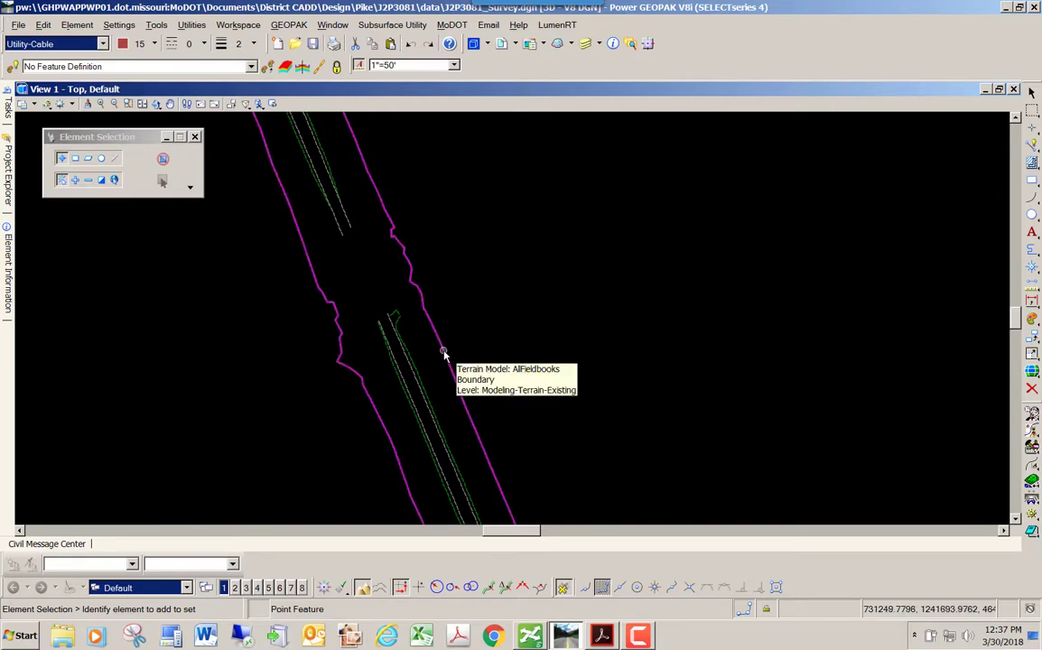
# Step: Toggle the AllFieldbooks terrain's triangles on and off, and do the same with its contours, to inspect the model
pyautogui.click(444, 352)
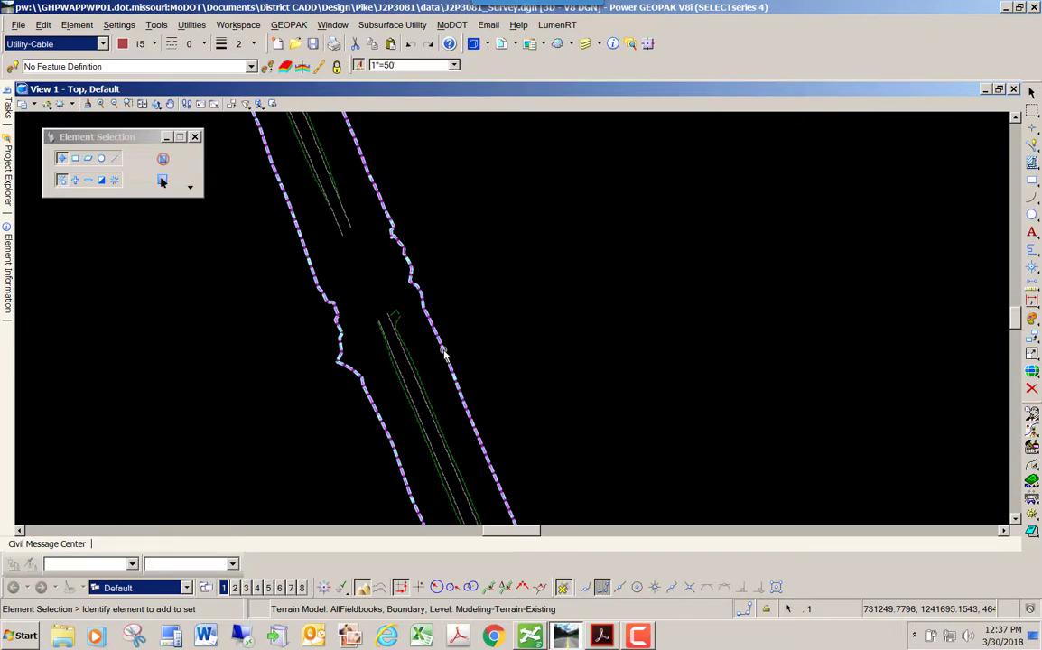
pyautogui.click(458, 342)
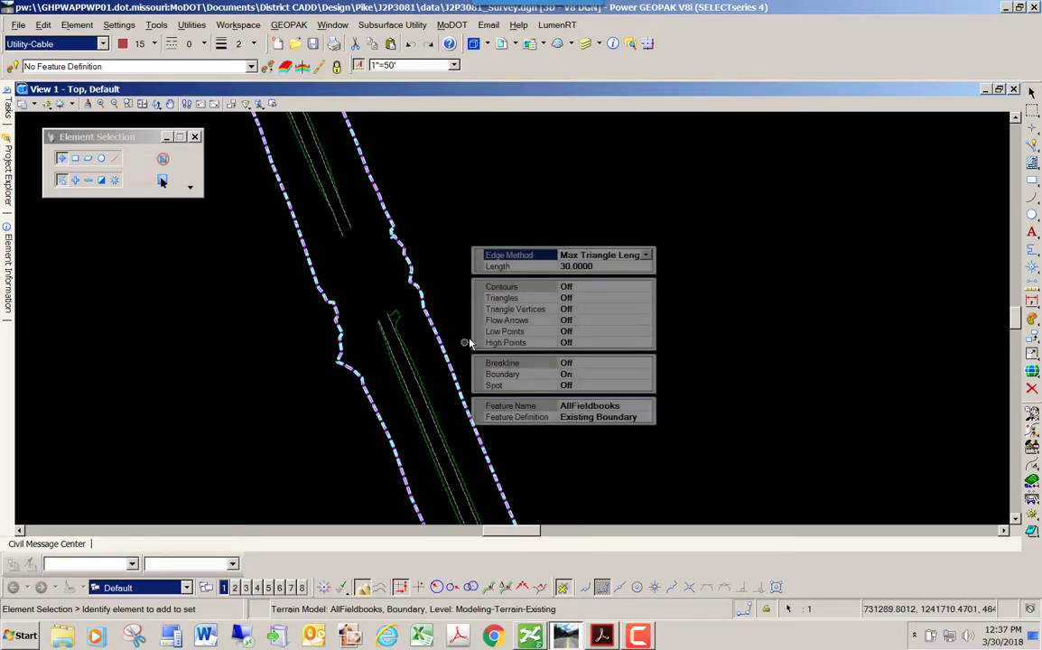
pyautogui.doubleClick(503, 298)
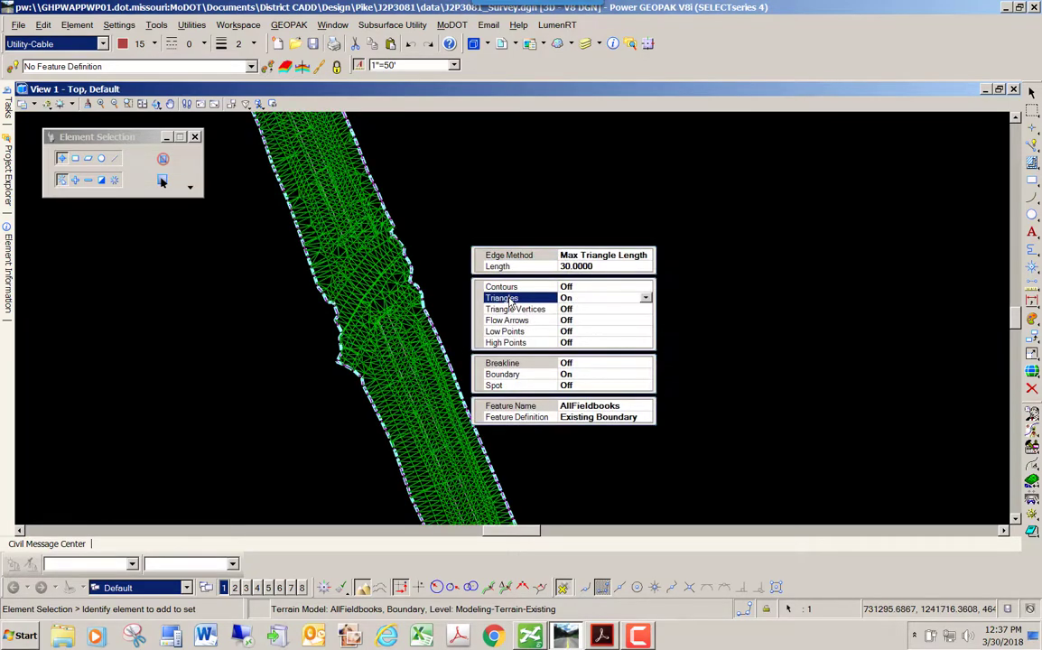
pyautogui.doubleClick(508, 298)
pyautogui.doubleClick(508, 287)
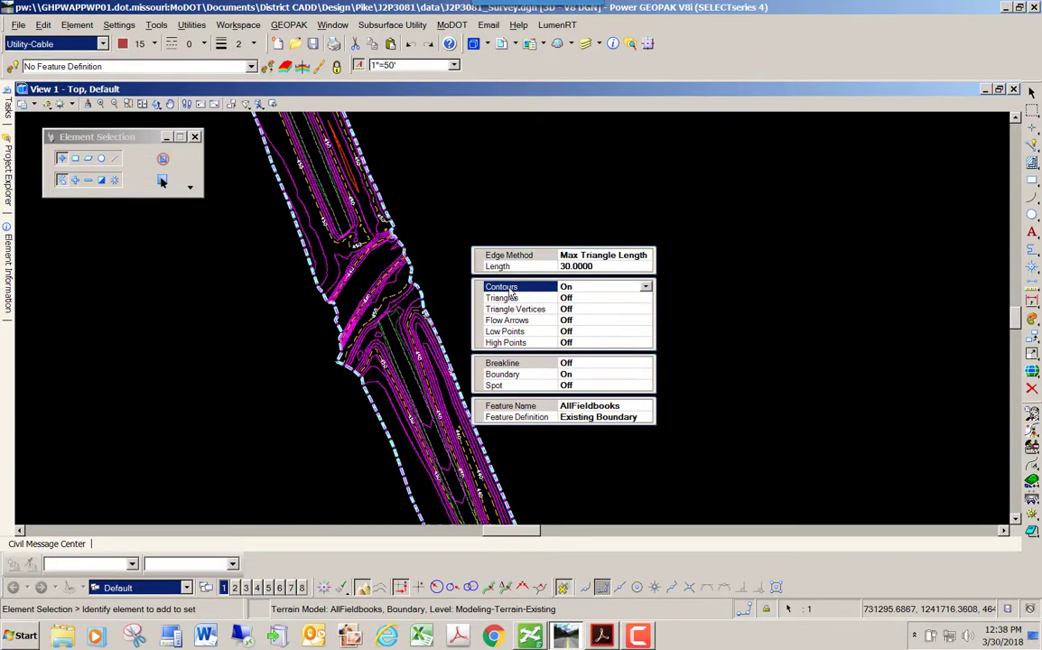
pyautogui.doubleClick(512, 289)
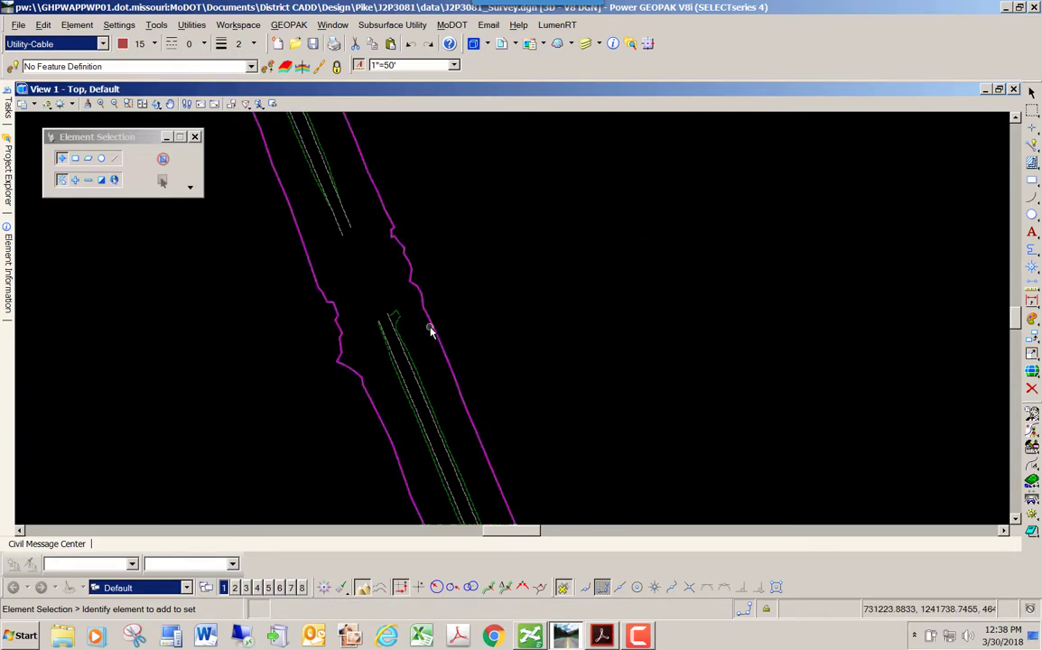
pyautogui.scroll(-1, 494, 296)
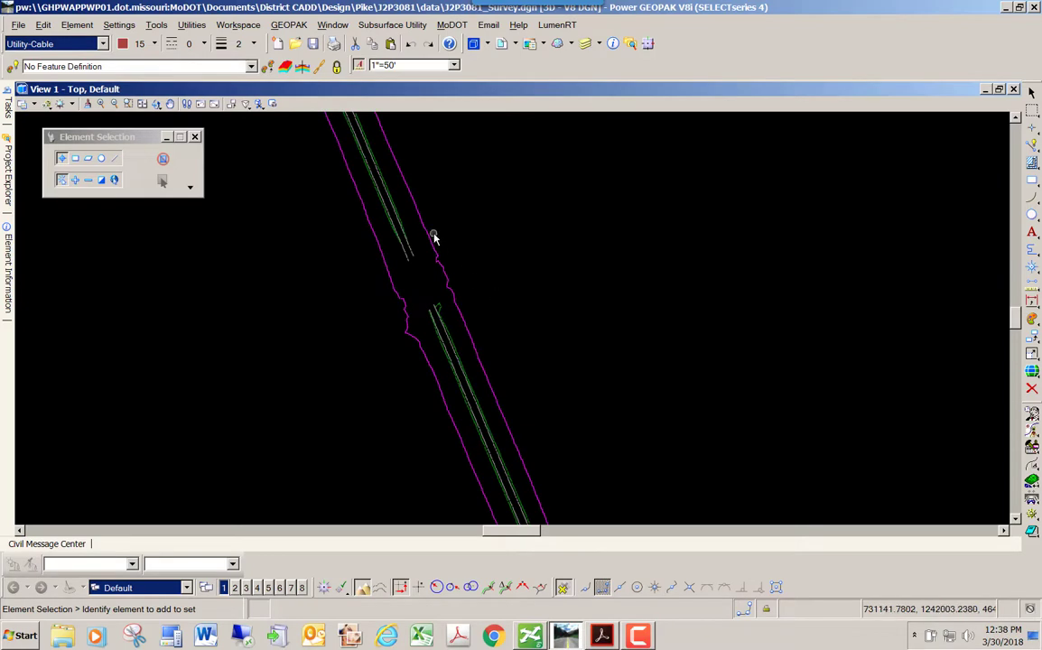
pyautogui.scroll(1, 434, 236)
pyautogui.scroll(-1, 435, 236)
# Step: Switch to the exercise PDF in Acrobat Reader and copy the file name Civil_Geometry_J2P3081.dgn from item 2
pyautogui.hotkey('alt', 'Tab')
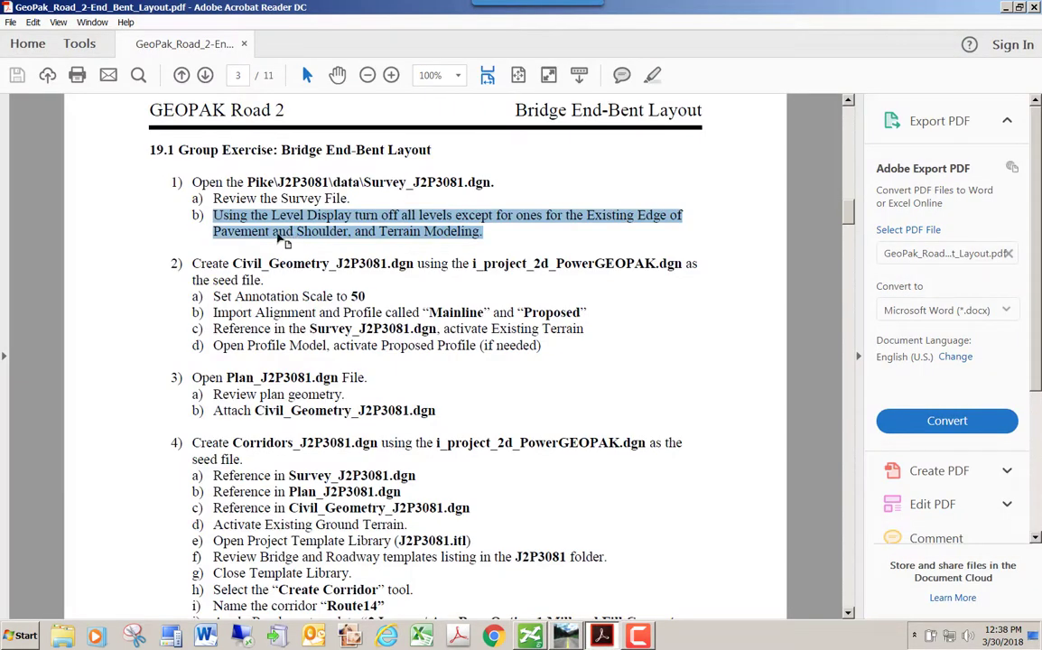
pyautogui.scroll(-2, 274, 263)
pyautogui.click(249, 202)
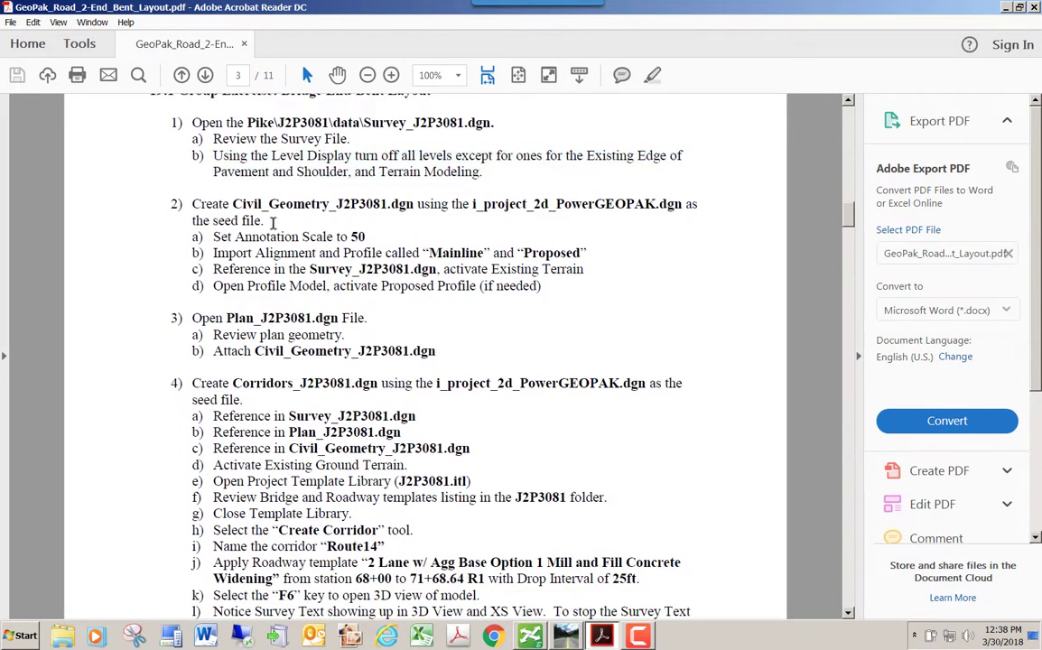
pyautogui.moveTo(234, 204); pyautogui.dragTo(410, 204)
pyautogui.rightClick(325, 188)
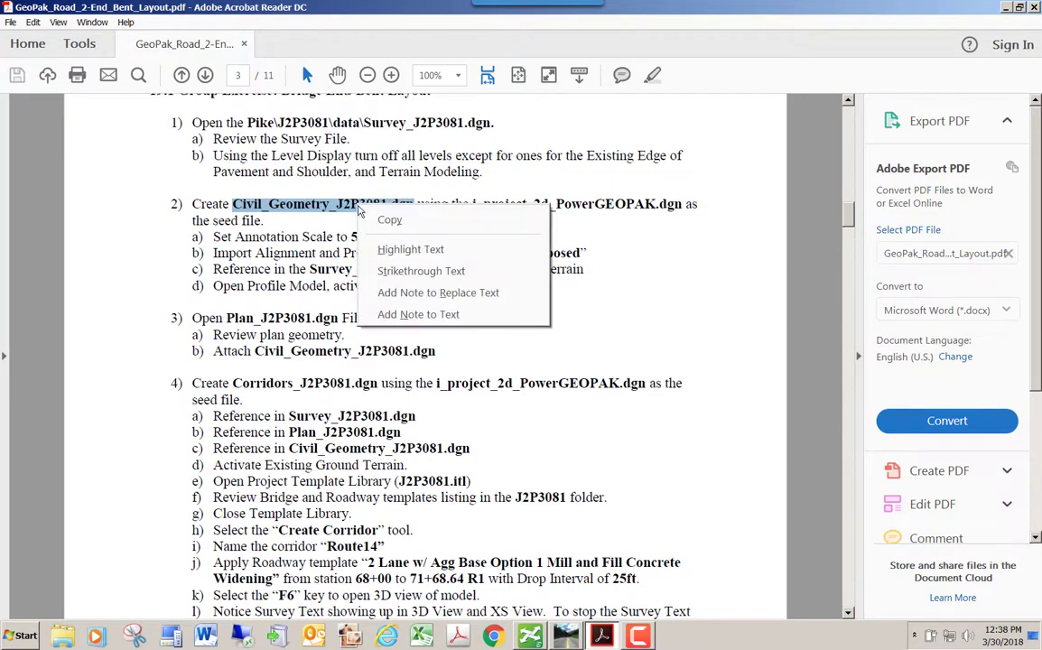
pyautogui.click(347, 201)
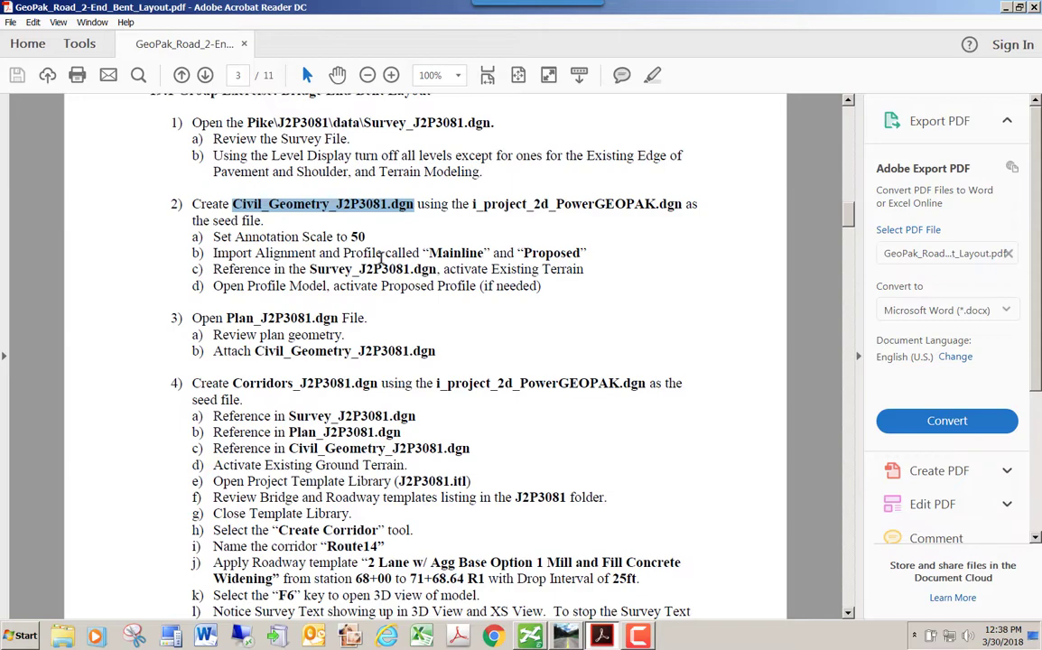
# Step: Switch back to Power GEOPAK and start a new document without a wizard, using the Pike\J2P3081\data folder
pyautogui.hotkey('alt', 'Tab')
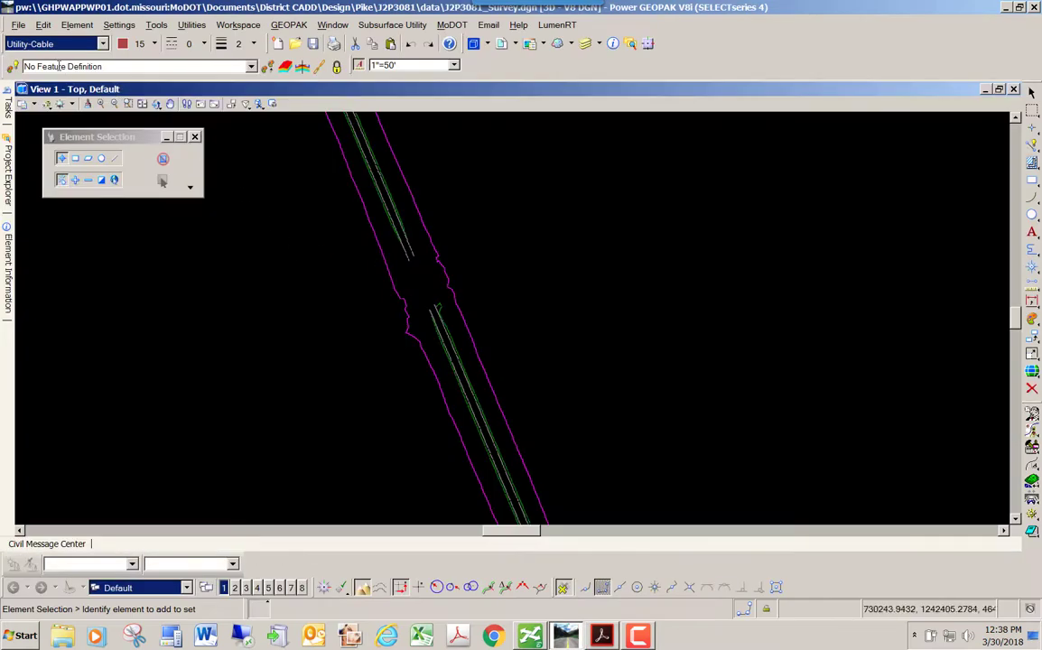
pyautogui.click(18, 24)
pyautogui.click(29, 41)
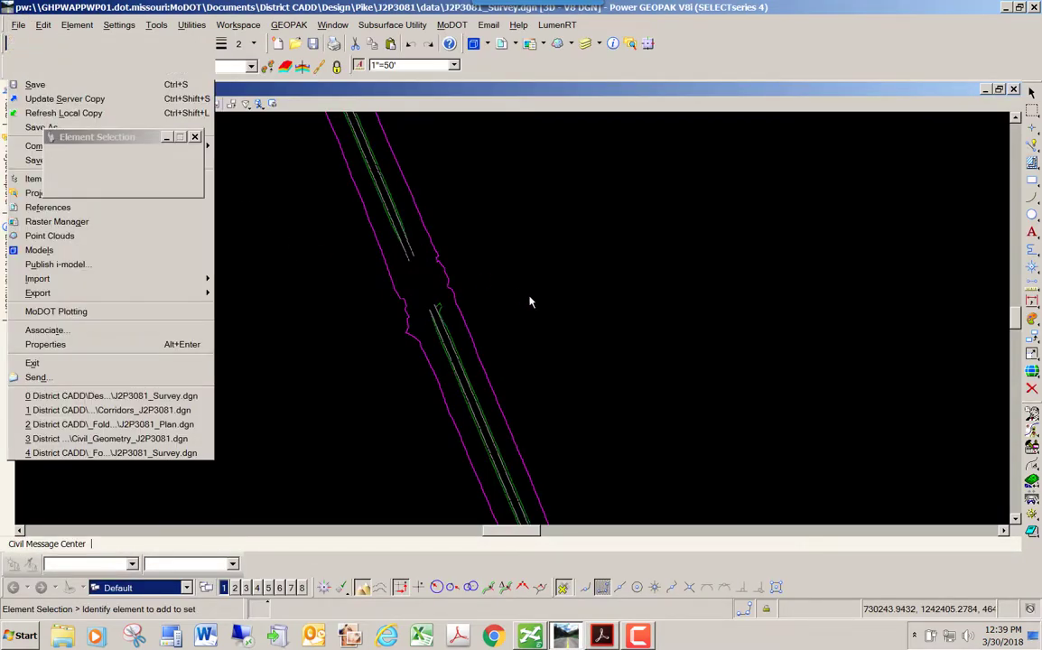
pyautogui.click(398, 305)
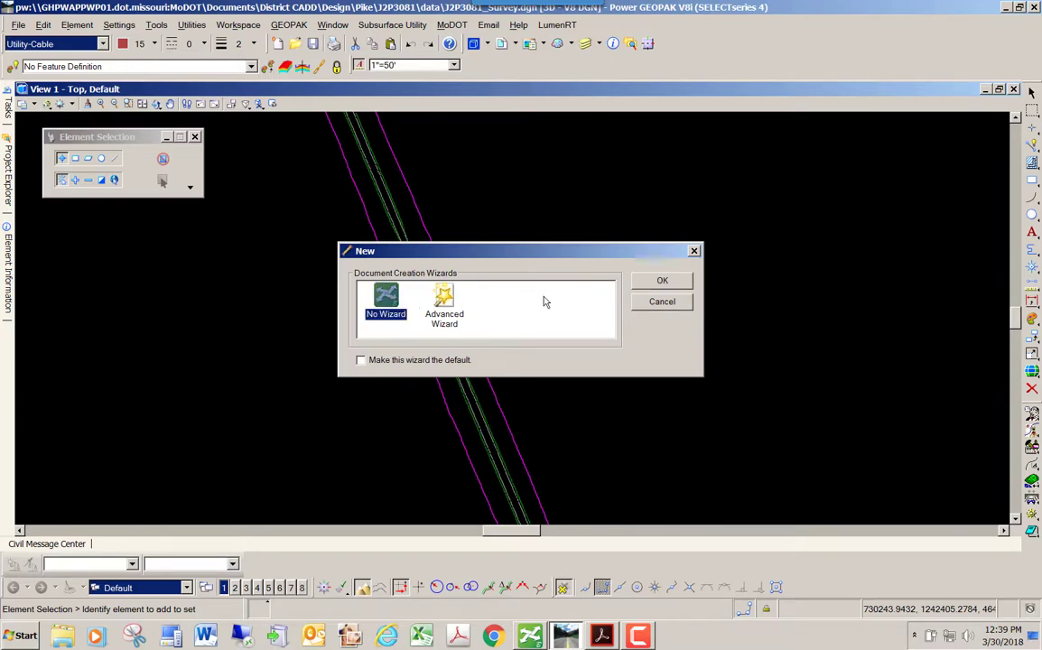
pyautogui.click(658, 281)
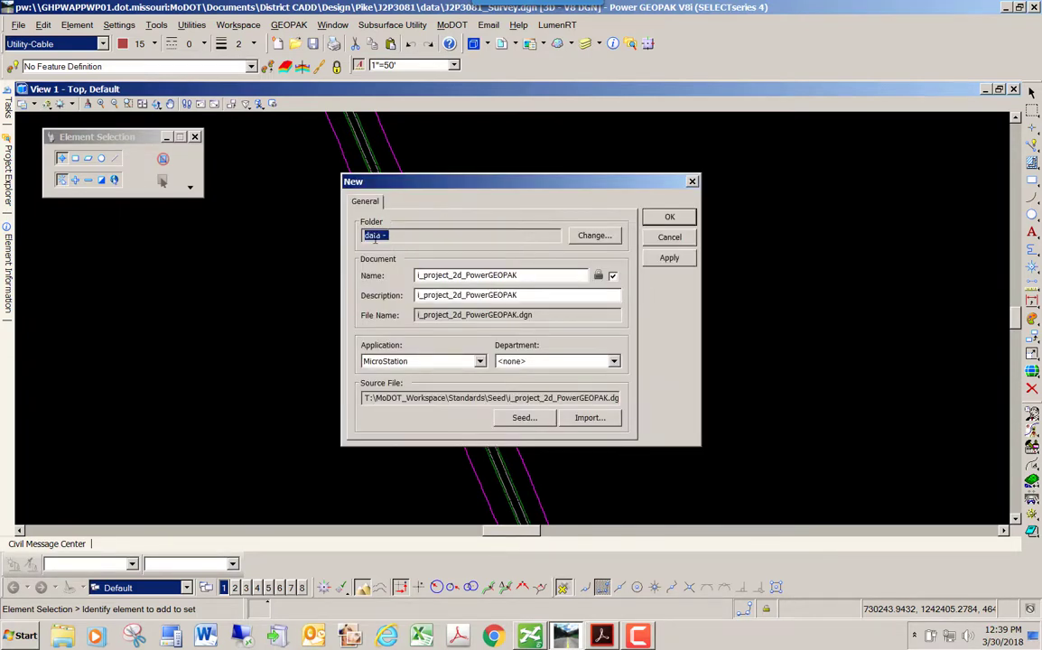
pyautogui.click(584, 234)
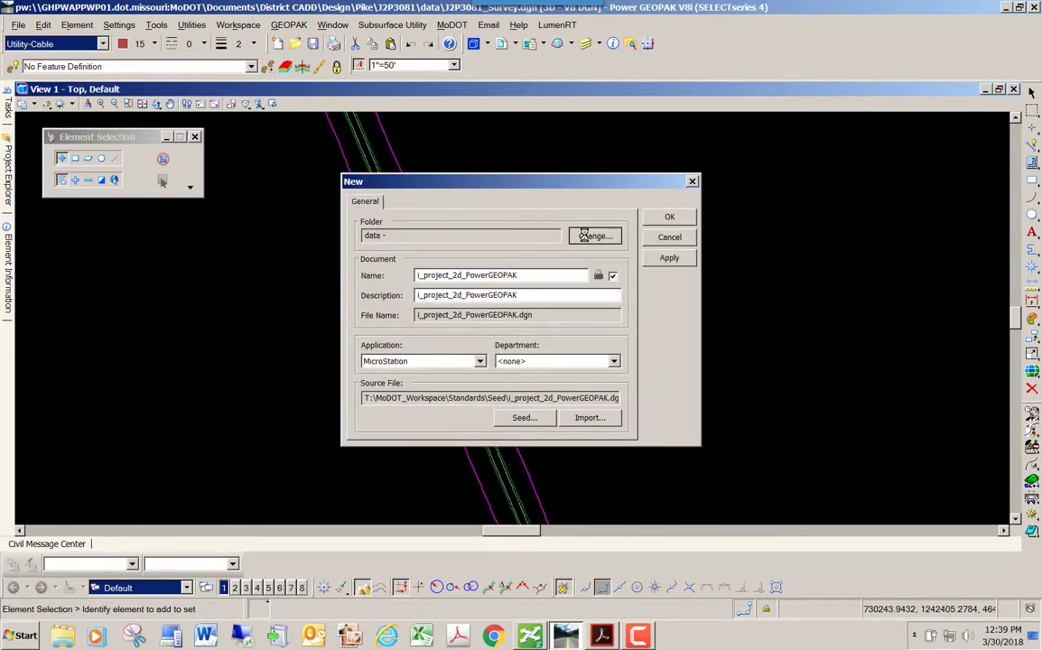
pyautogui.scroll(2, 578, 287)
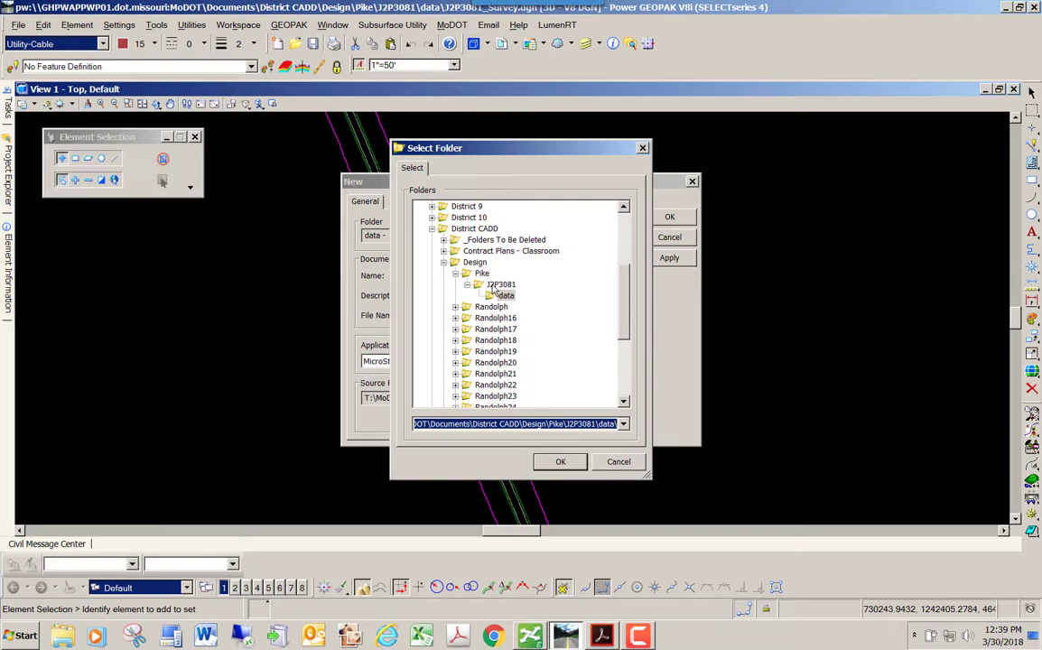
pyautogui.click(566, 464)
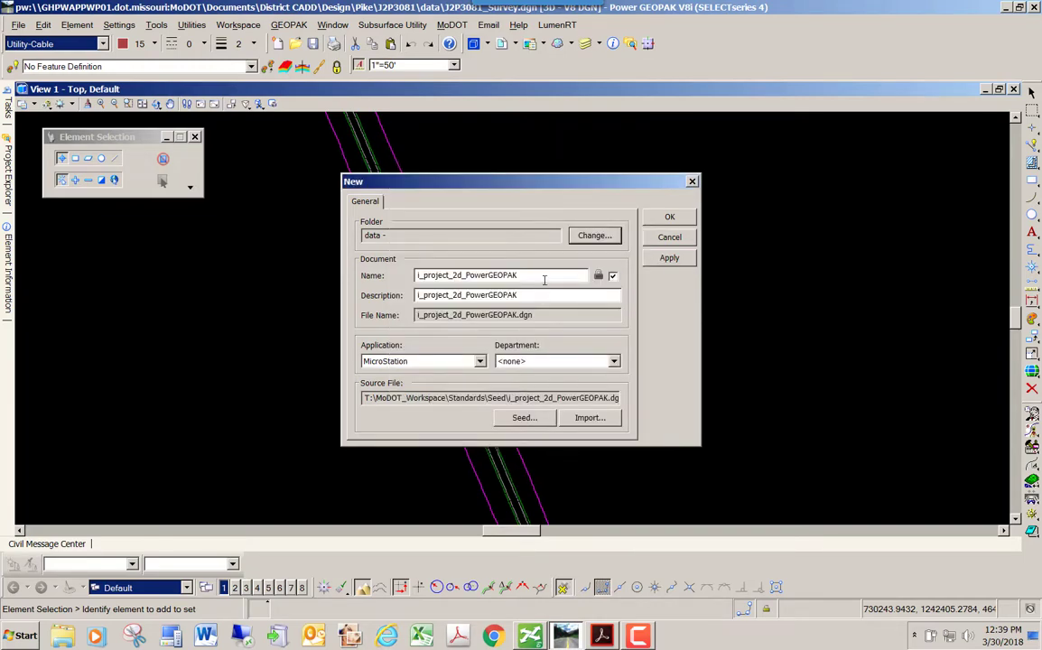
# Step: Create the document as Civil_Geometry_J2P3081.dgn from the i_project_2d_PowerGEOPAK seed and check in the survey file
pyautogui.doubleClick(443, 276)
pyautogui.rightClick(454, 277)
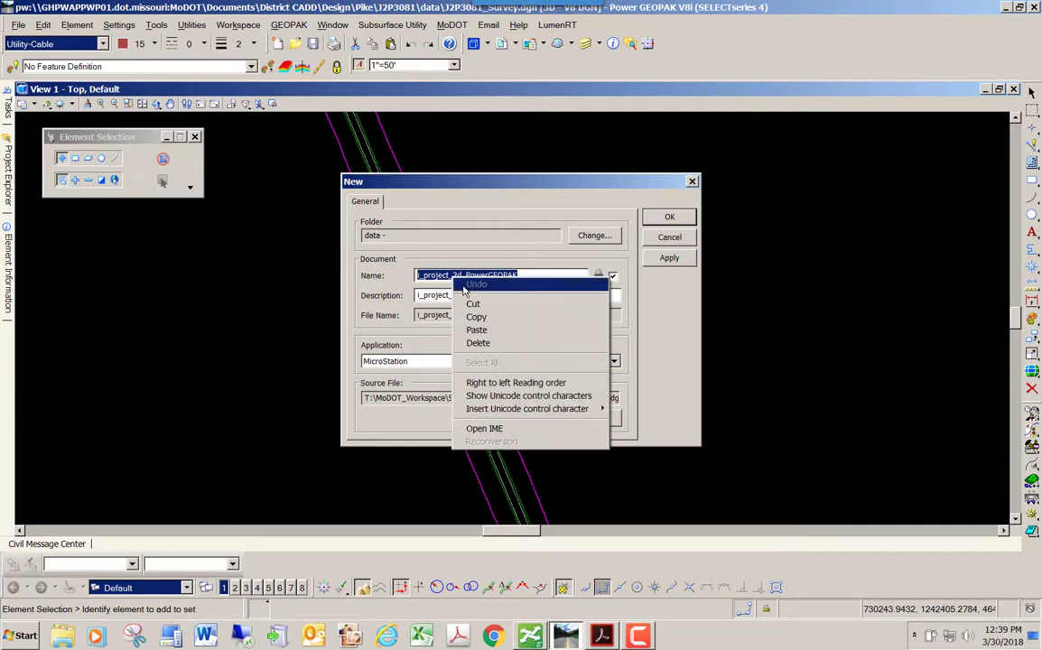
pyautogui.click(478, 330)
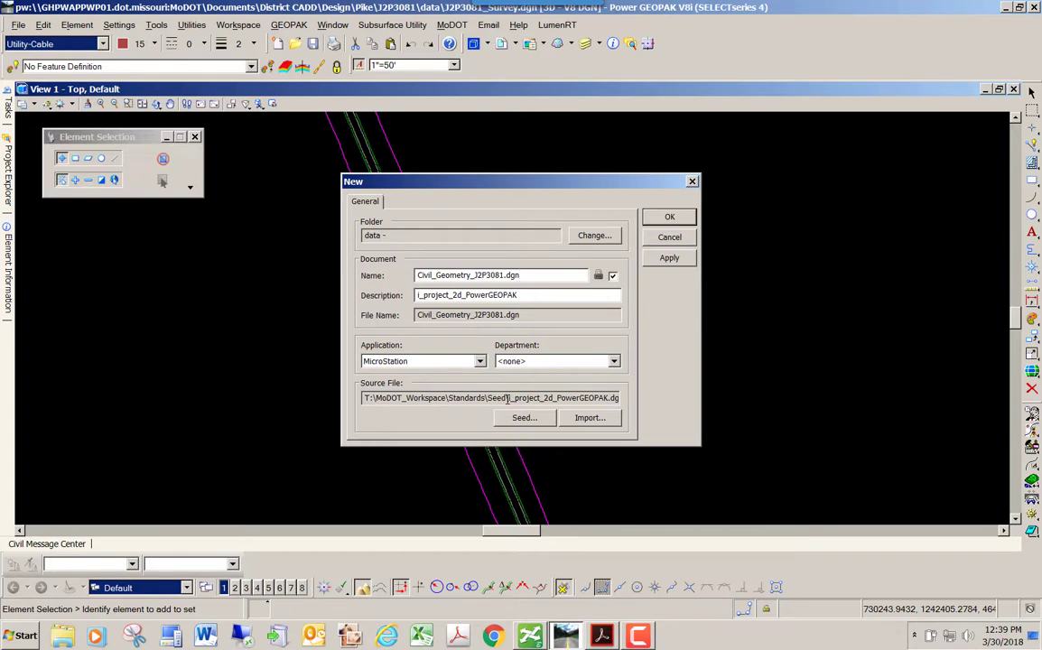
pyautogui.moveTo(512, 397); pyautogui.dragTo(557, 398)
pyautogui.click(531, 397)
pyautogui.click(667, 217)
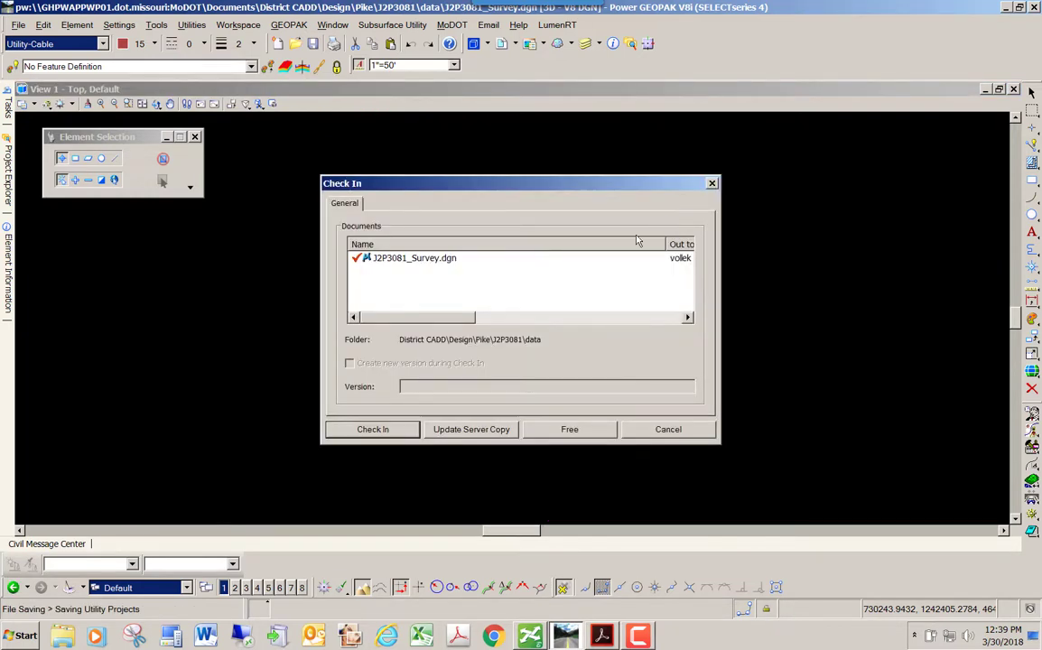
pyautogui.click(404, 434)
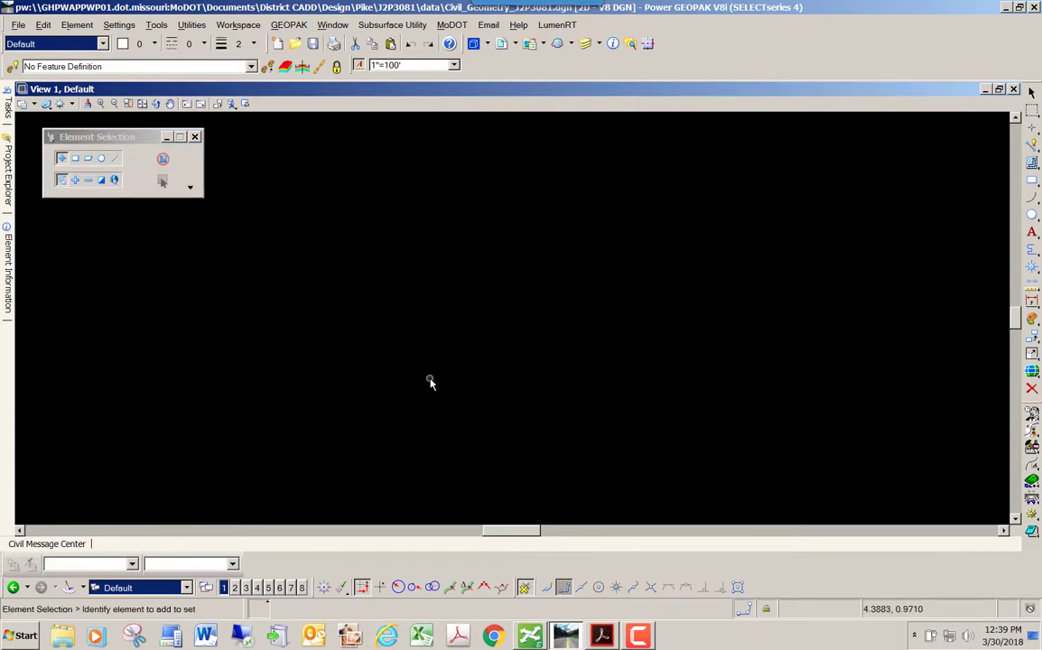
# Step: Set the annotation scale of the civil geometry file to 1"=50'
pyautogui.click(454, 66)
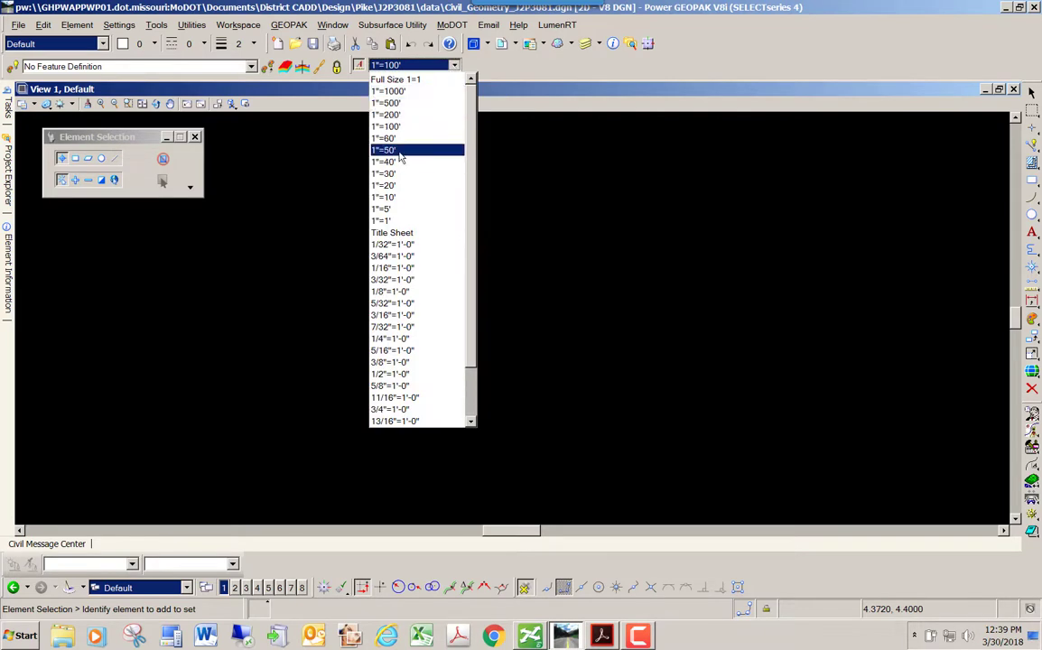
pyautogui.click(400, 152)
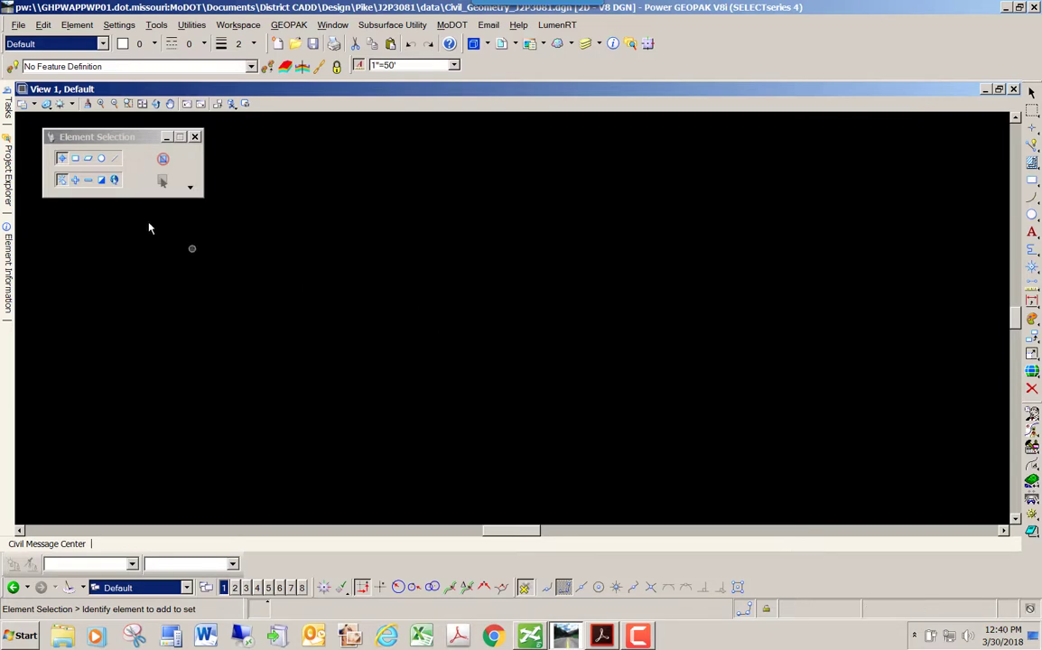
# Step: Start Import Geometry from the General Geometry tools and open job081.gpk as the source
pyautogui.moveTo(7, 107)
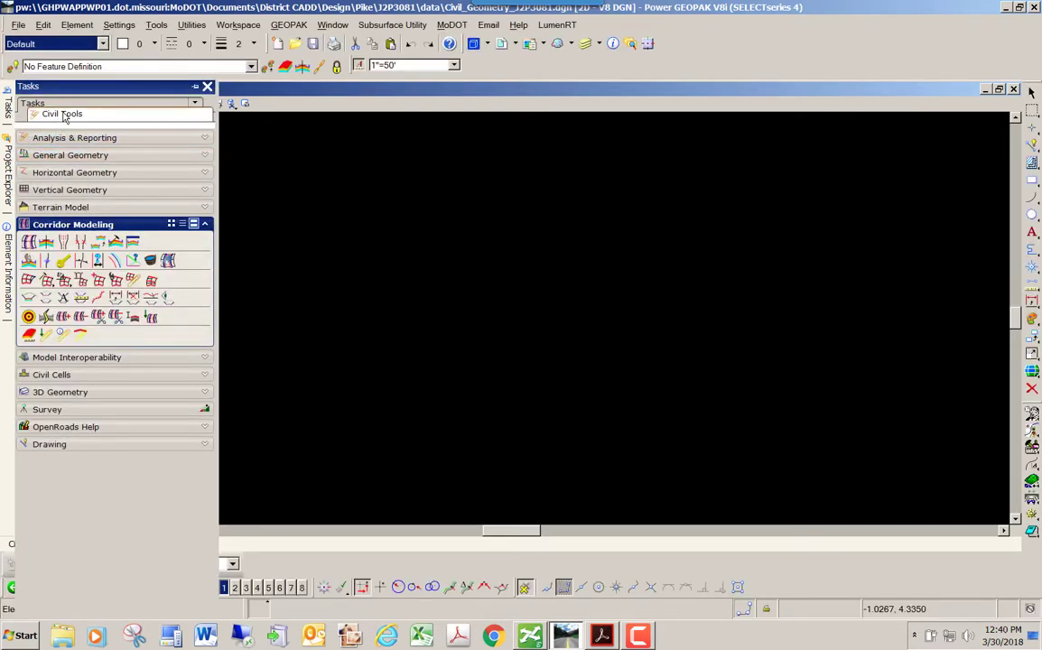
pyautogui.click(55, 155)
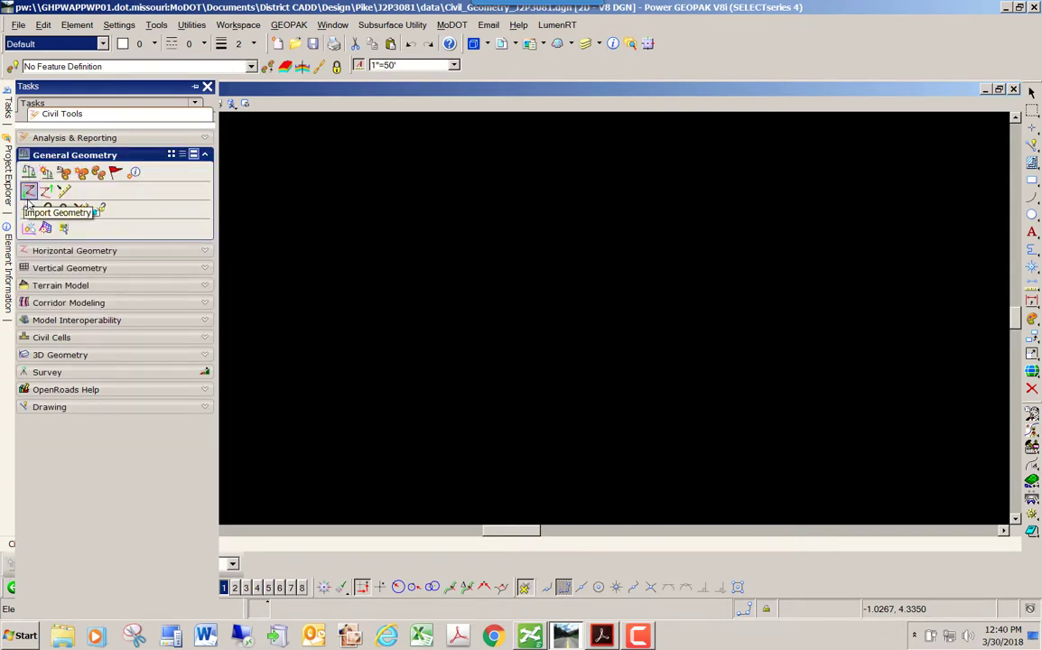
pyautogui.click(31, 193)
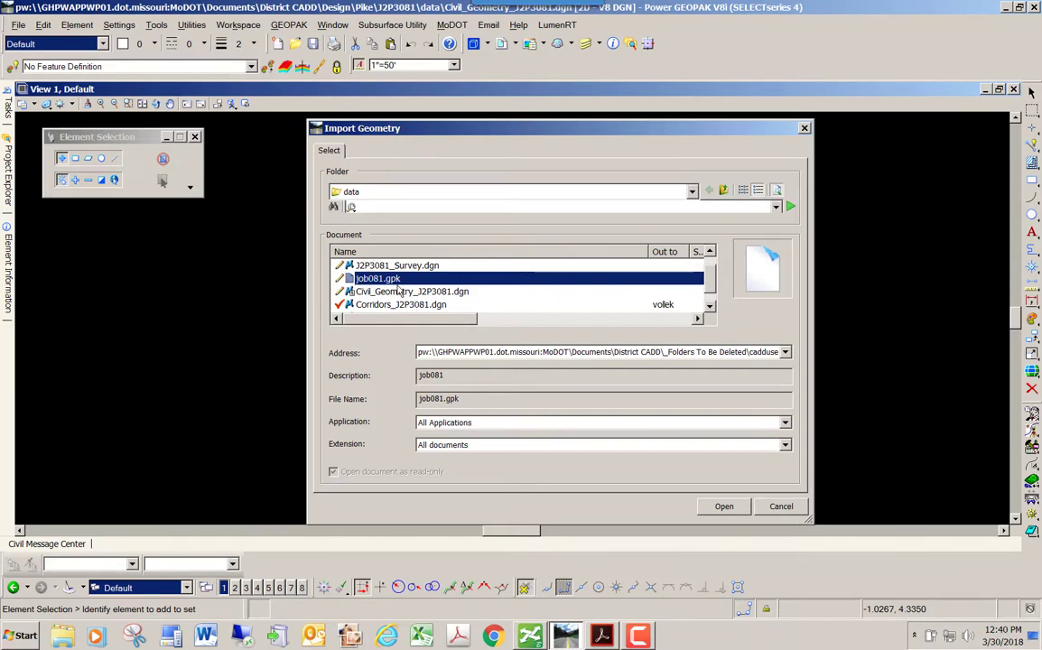
pyautogui.click(724, 506)
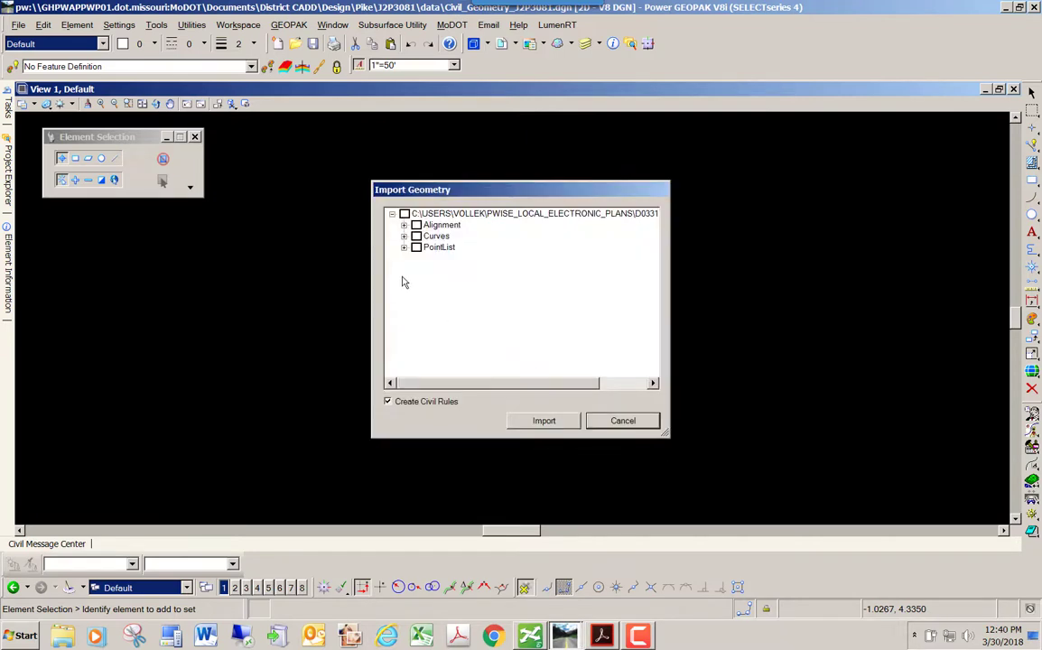
# Step: Import the MAINLINE alignment with its PROPOSED profile, using job081.gpk as the job, and fit the view to the geometry
pyautogui.click(404, 225)
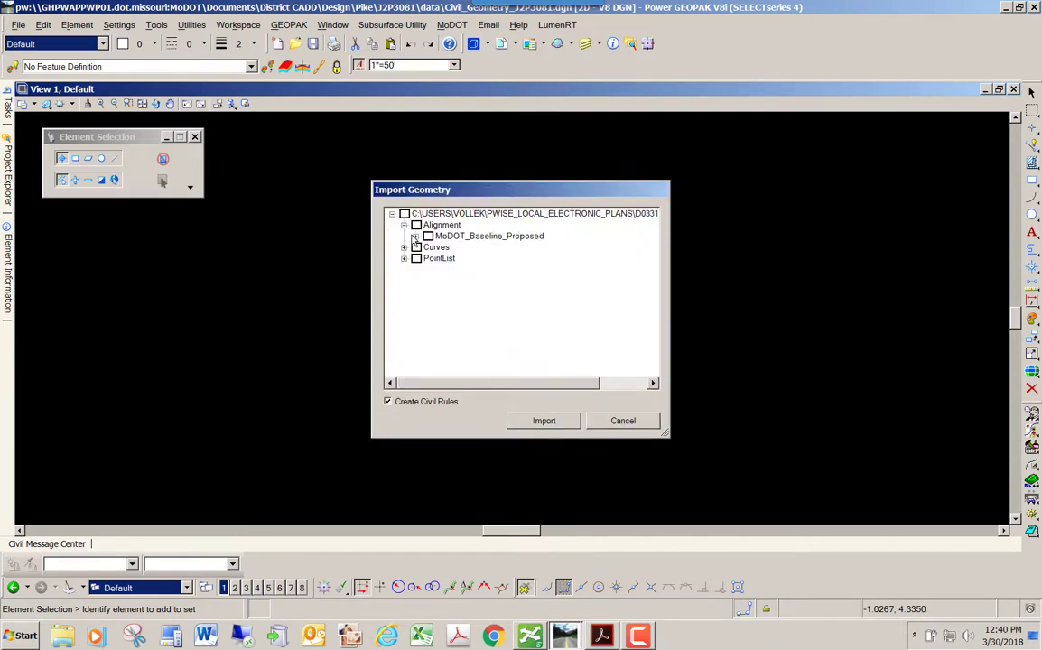
pyautogui.click(416, 236)
pyautogui.click(427, 247)
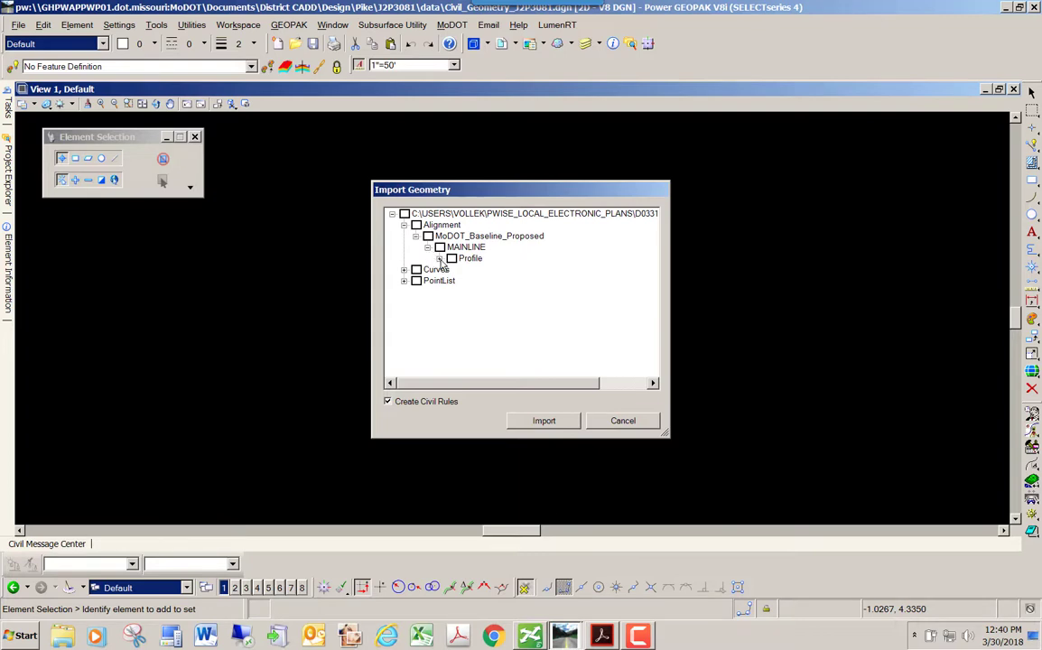
pyautogui.click(439, 259)
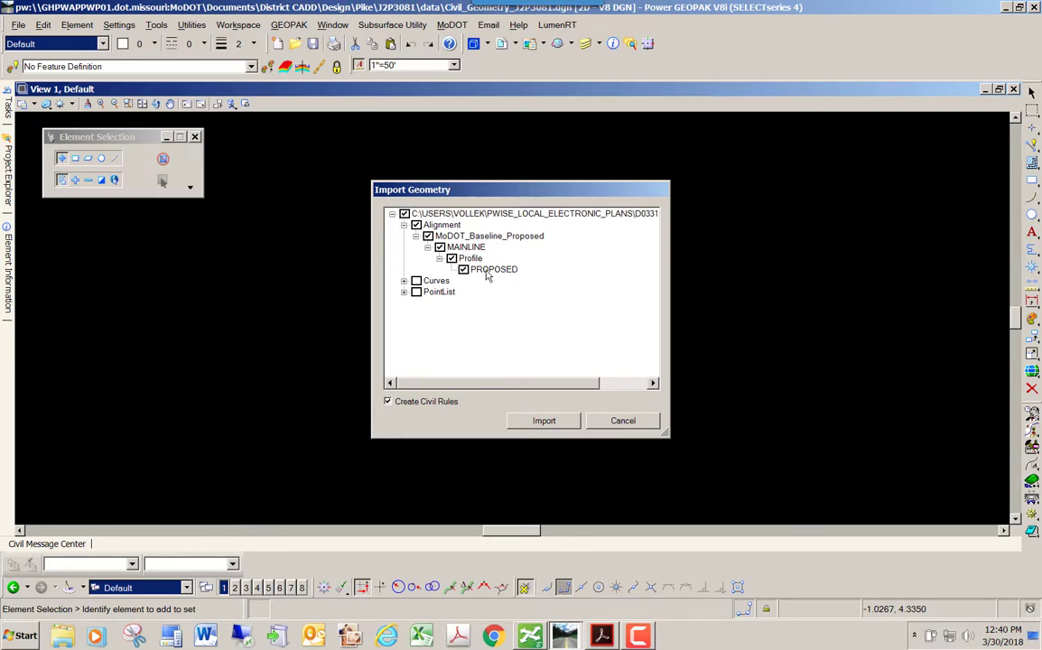
pyautogui.click(544, 421)
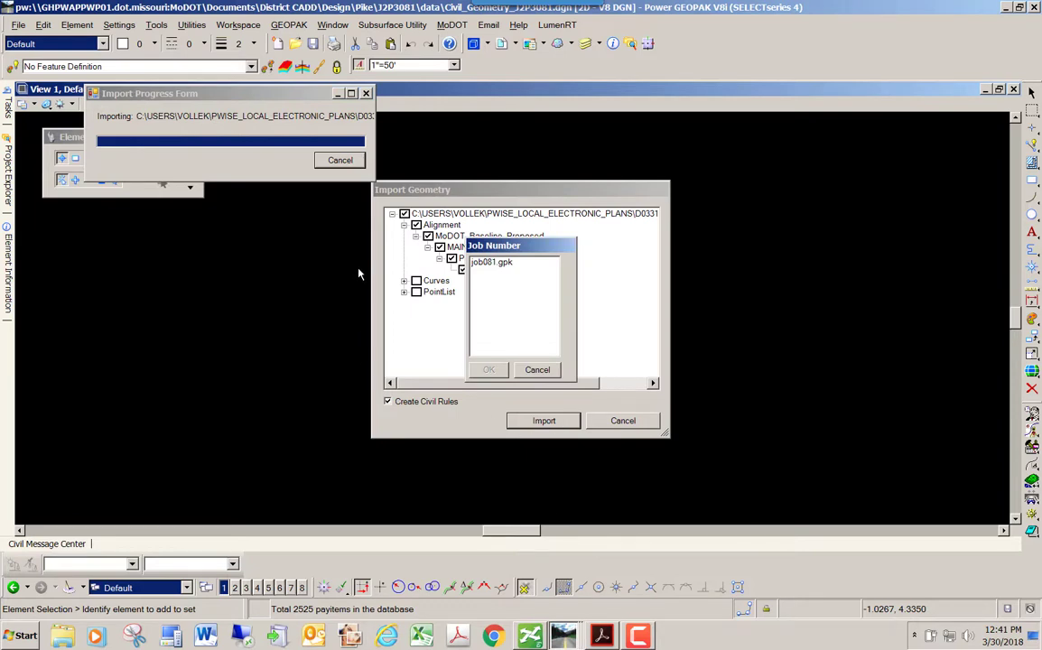
pyautogui.moveTo(505, 246); pyautogui.dragTo(477, 252)
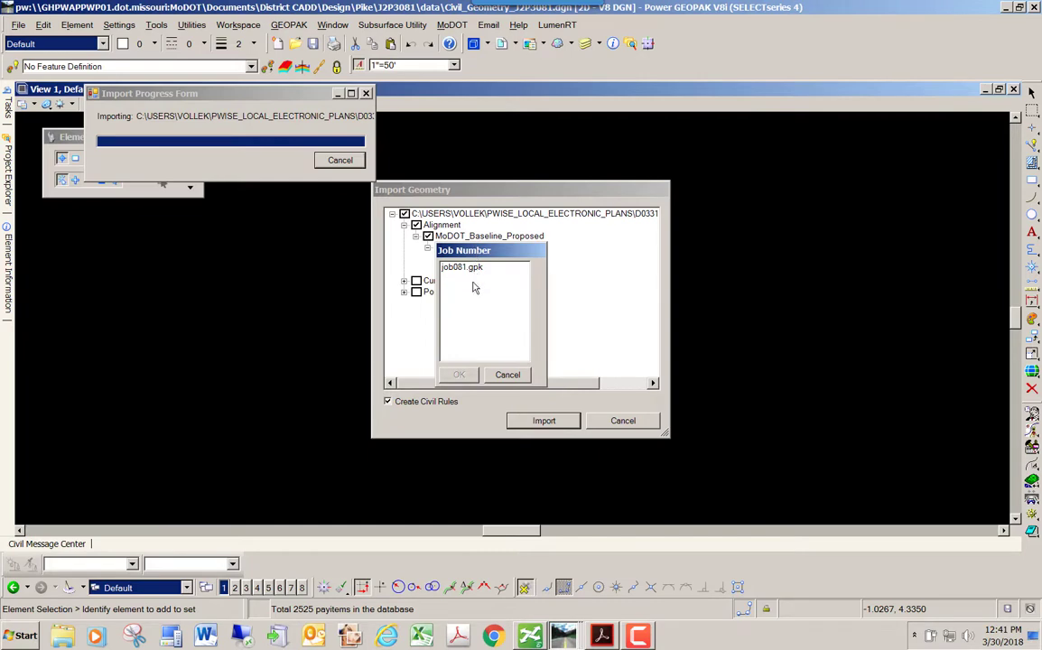
pyautogui.click(465, 267)
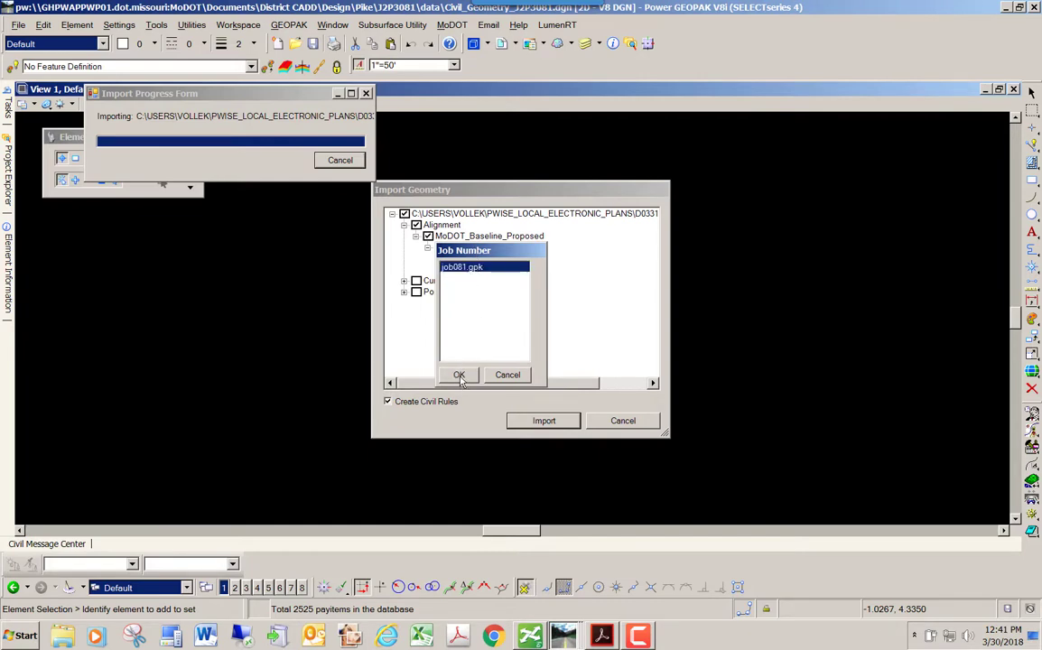
pyautogui.click(460, 375)
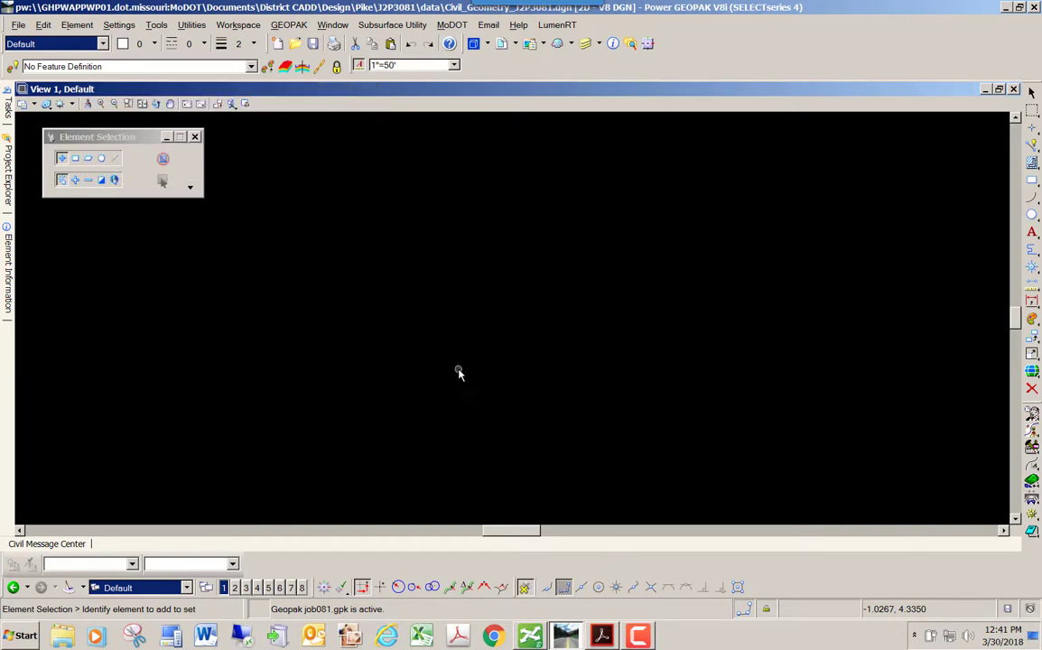
pyautogui.click(141, 104)
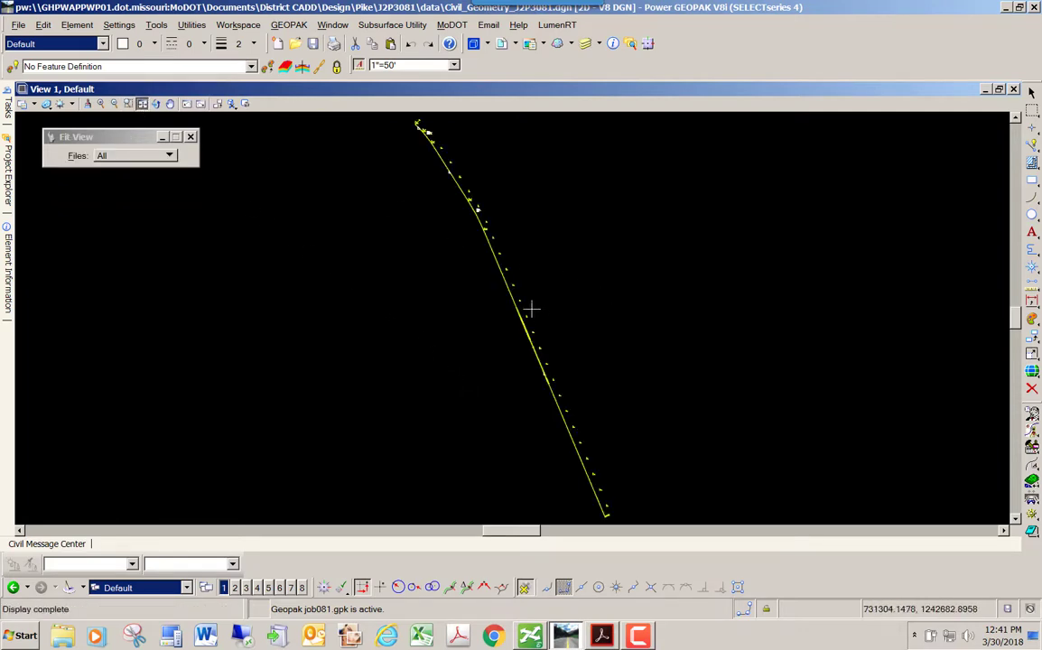
# Step: Open the profile model of the MAINLINE alignment in View 8
pyautogui.scroll(5, 529, 307)
pyautogui.scroll(-3, 527, 304)
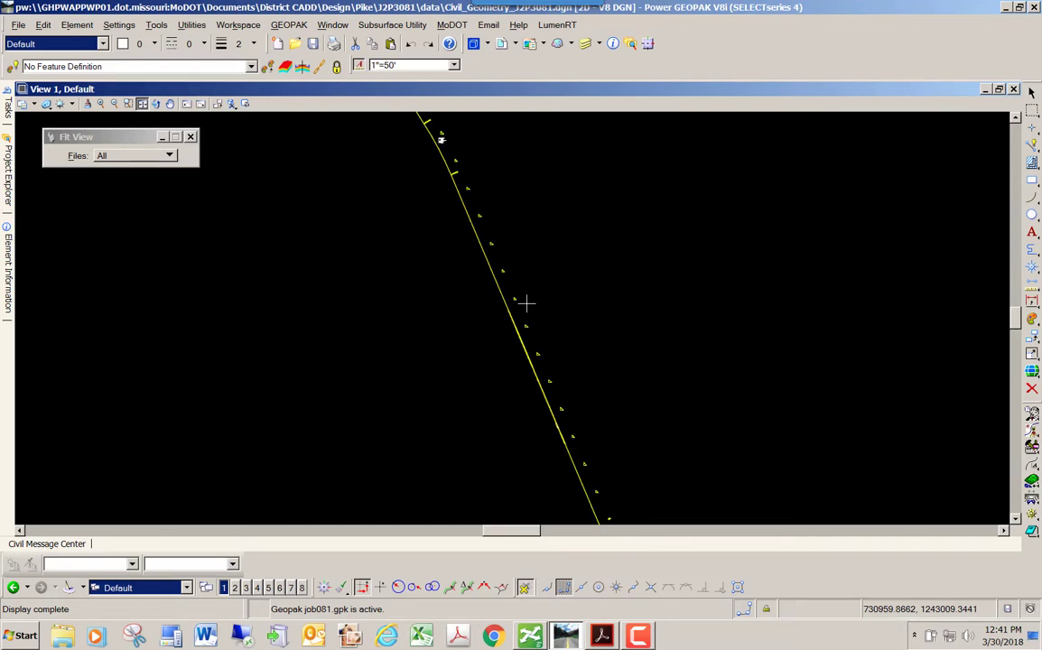
pyautogui.scroll(-2, 527, 304)
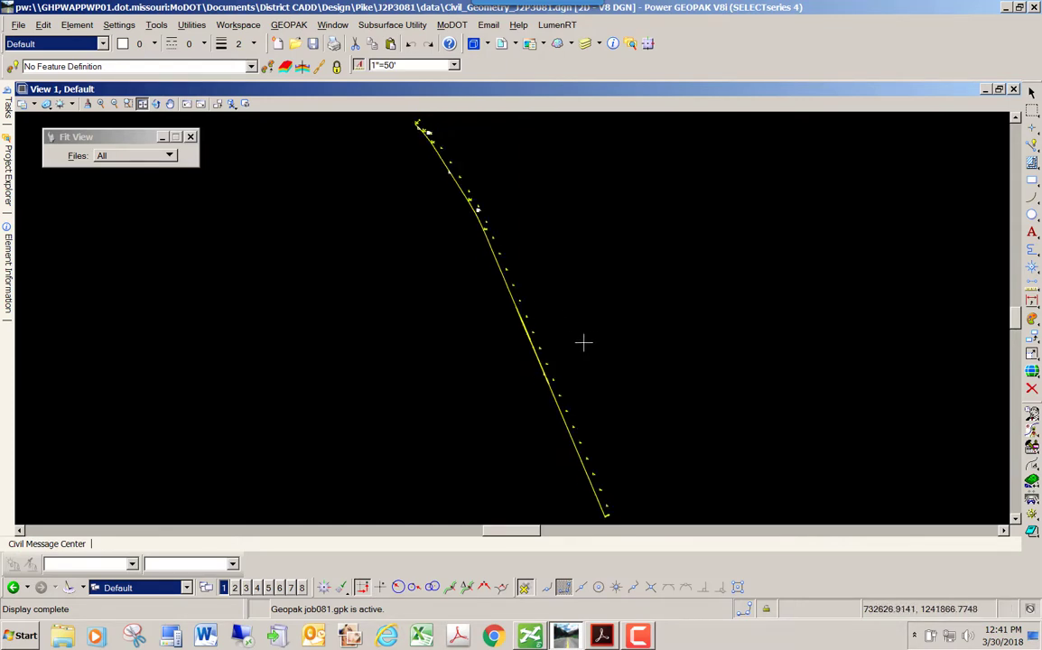
pyautogui.scroll(5, 512, 266)
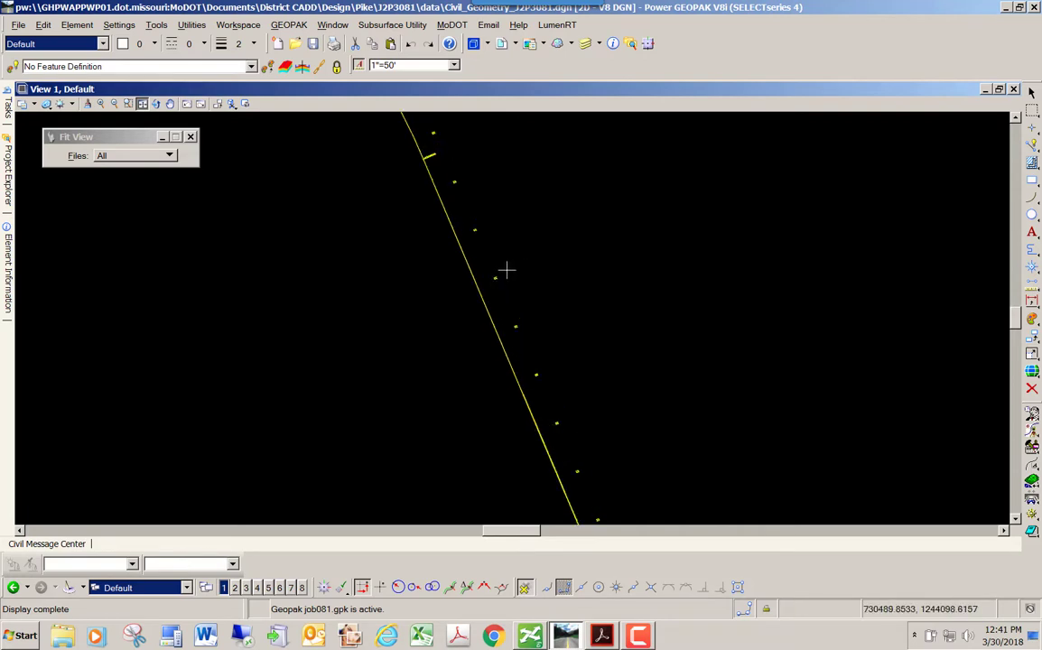
pyautogui.rightClick(505, 270)
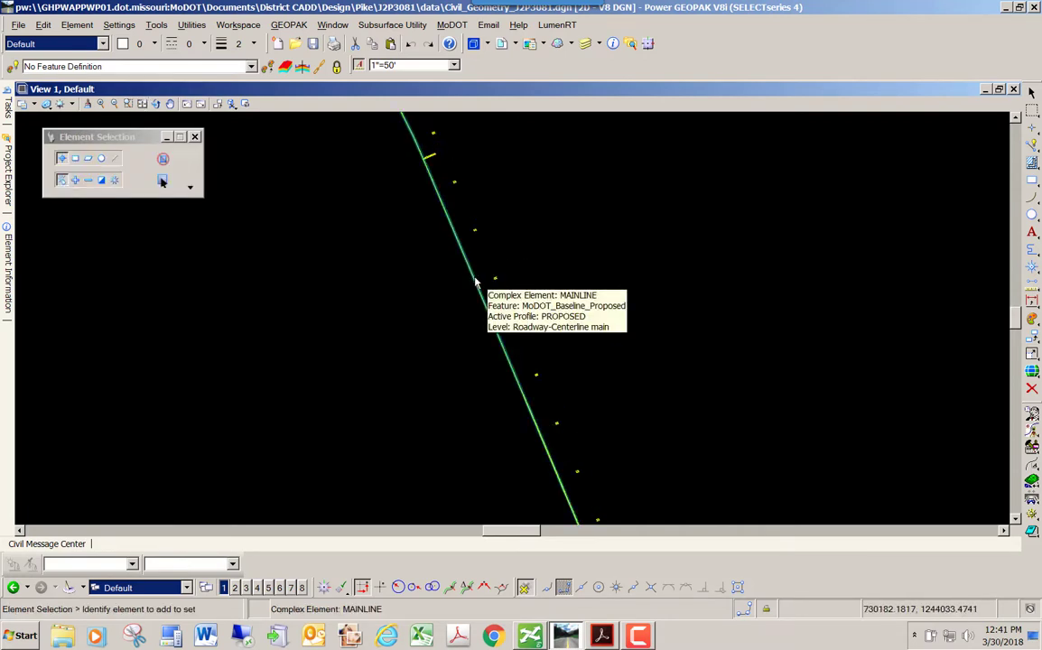
pyautogui.click(475, 278)
pyautogui.moveTo(476, 280)
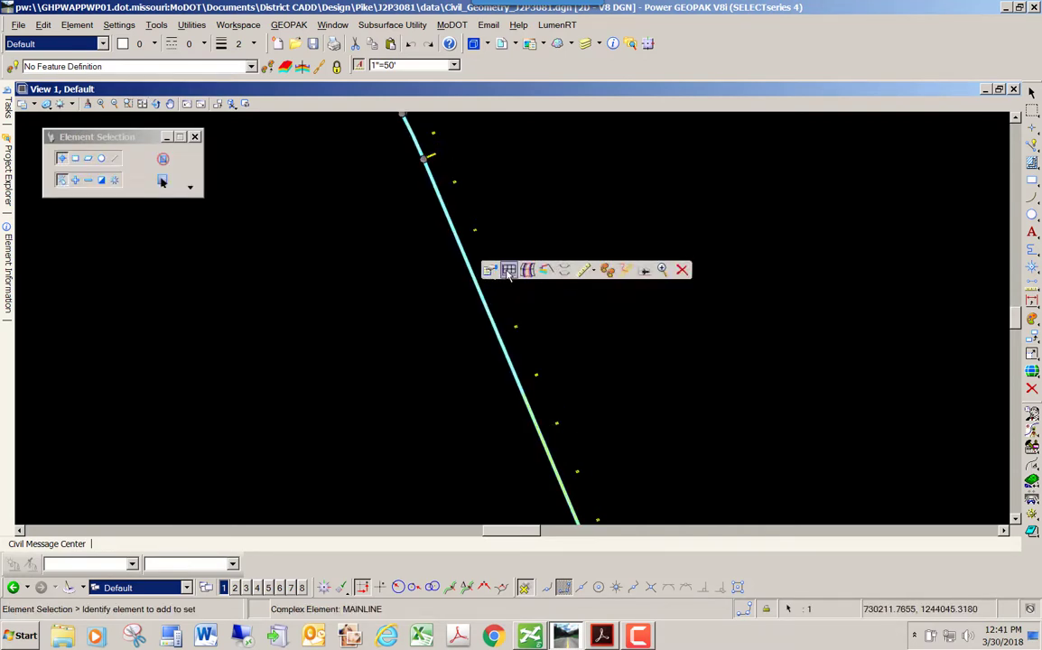
pyautogui.click(508, 273)
pyautogui.click(301, 588)
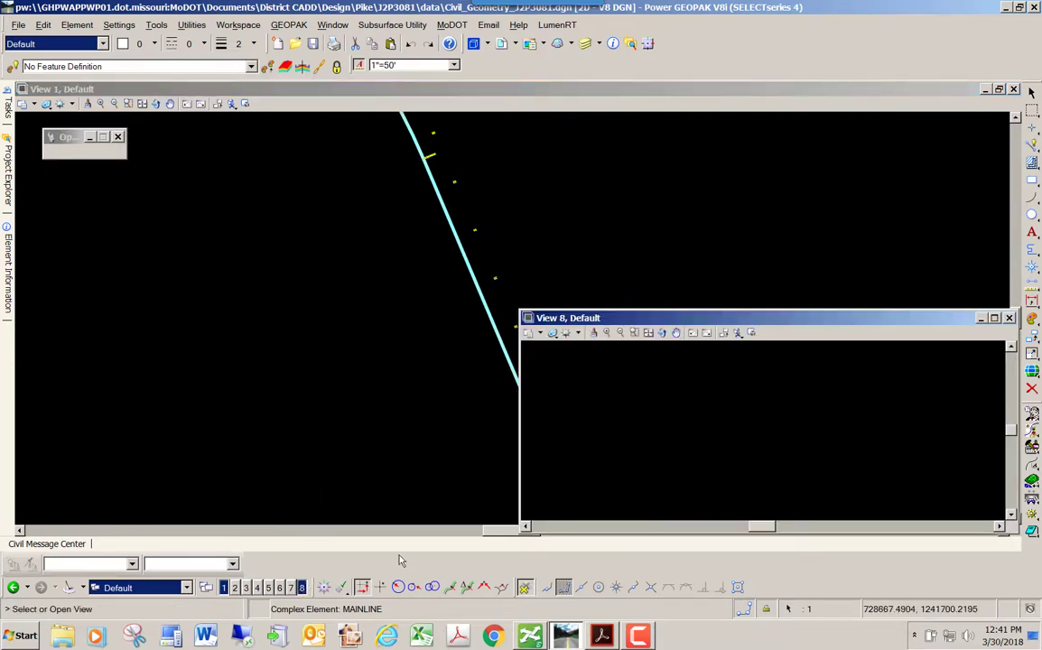
pyautogui.click(757, 392)
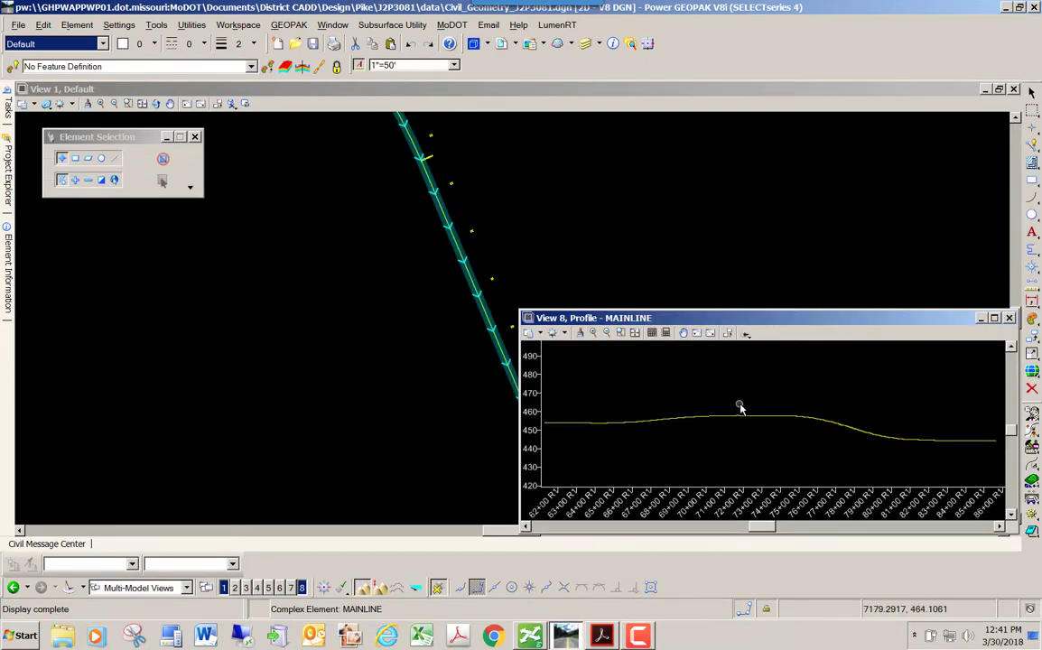
pyautogui.scroll(-2, 739, 406)
pyautogui.scroll(2, 741, 404)
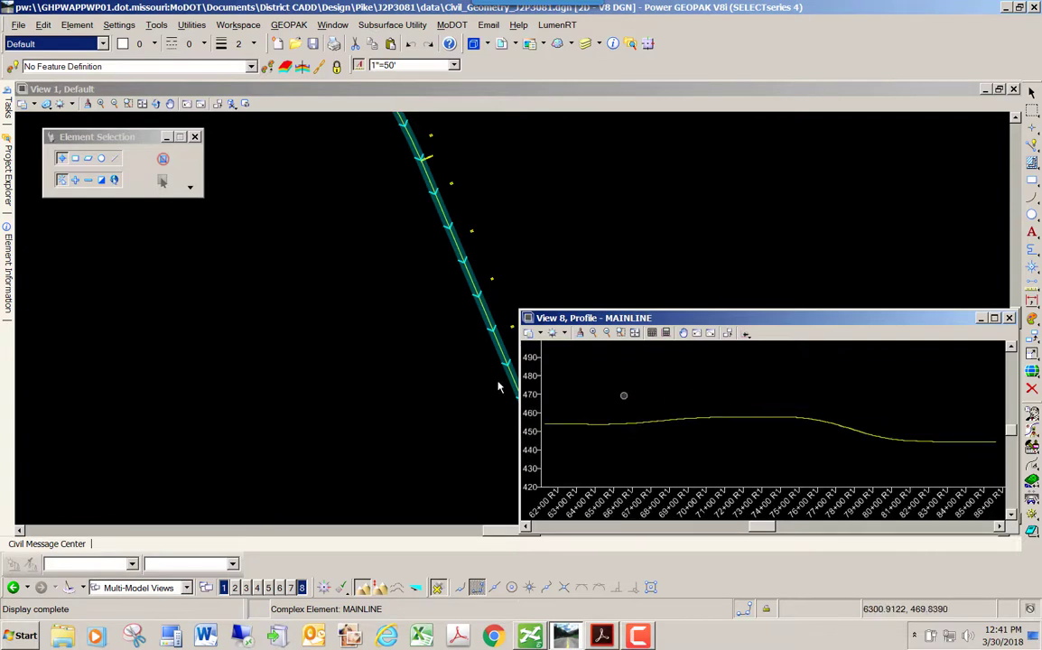
# Step: Attach J2P3081_Survey.dgn as a reference to the plan view, using its Default model with Coincident - World orientation
pyautogui.scroll(-1, 394, 359)
pyautogui.scroll(-1, 347, 347)
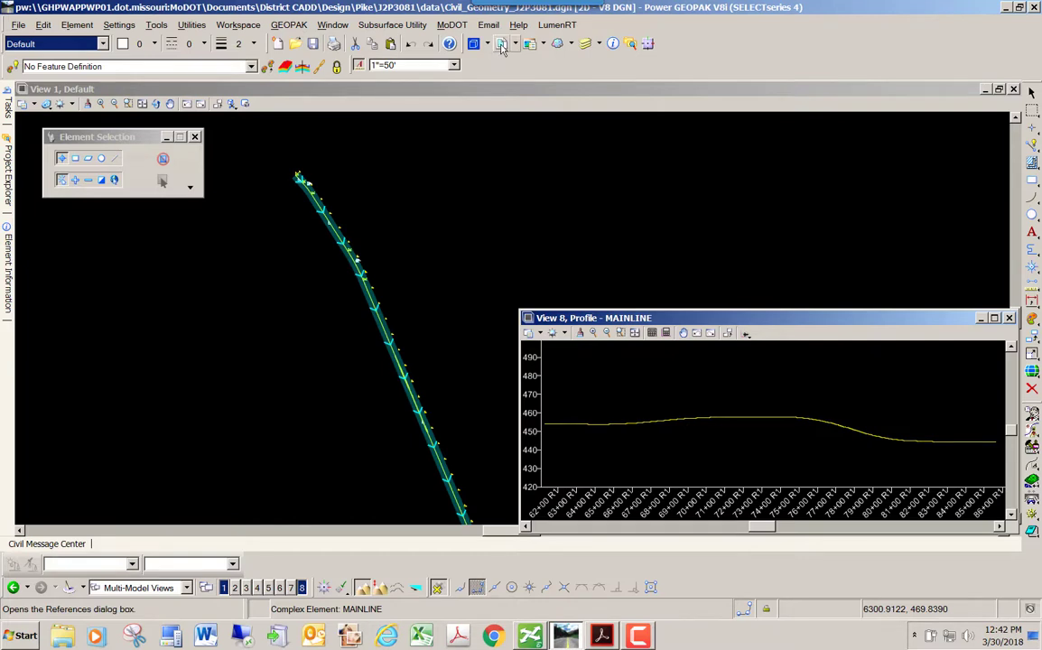
pyautogui.click(447, 92)
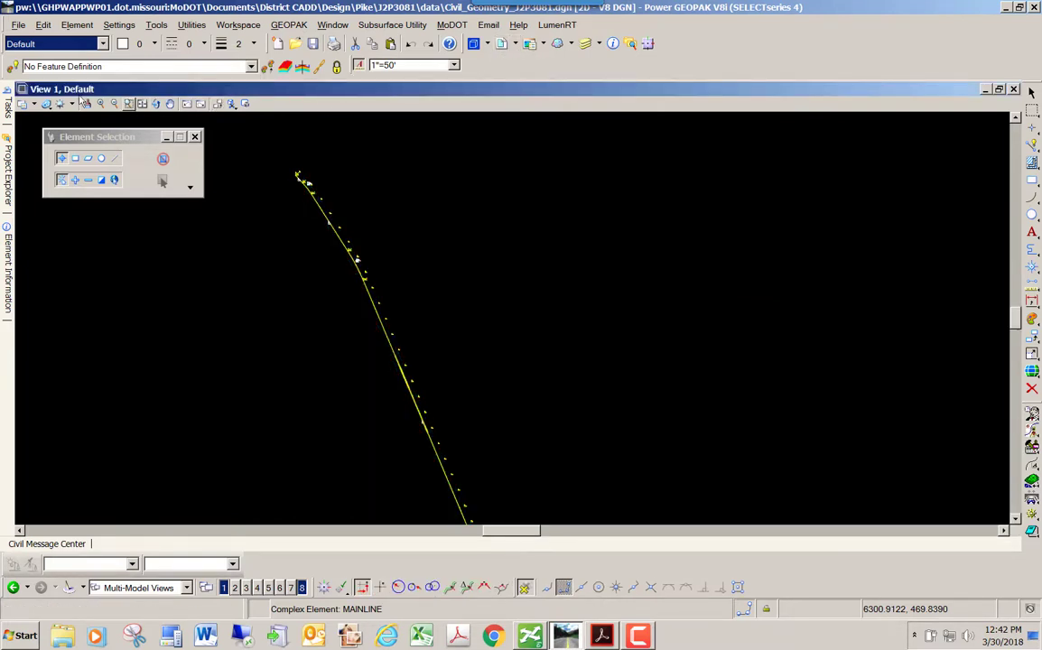
pyautogui.click(504, 45)
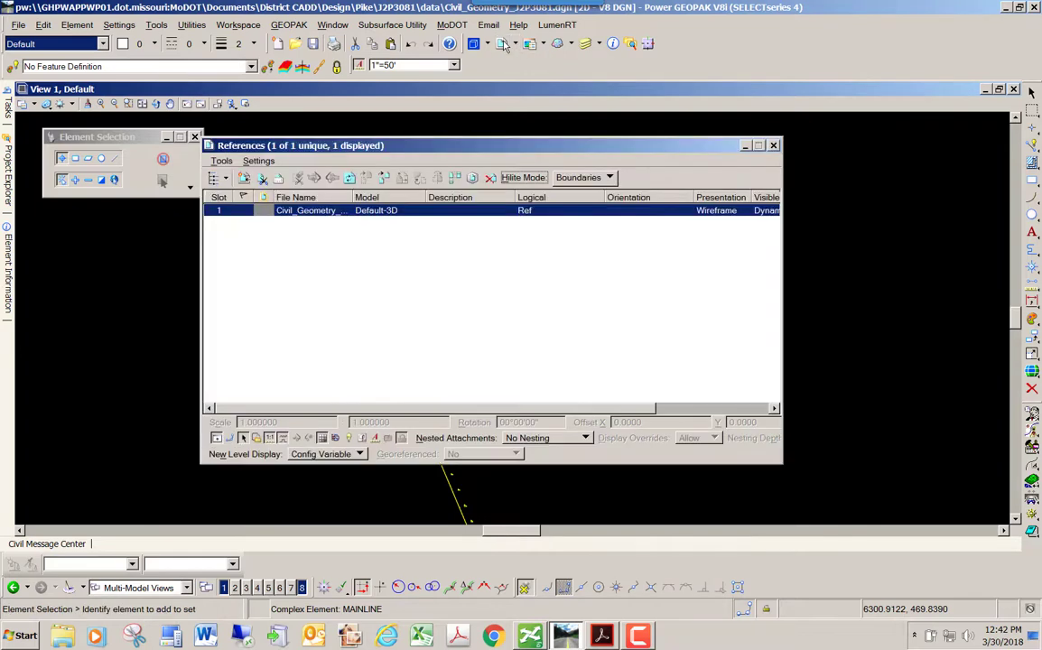
pyautogui.click(222, 162)
pyautogui.click(230, 174)
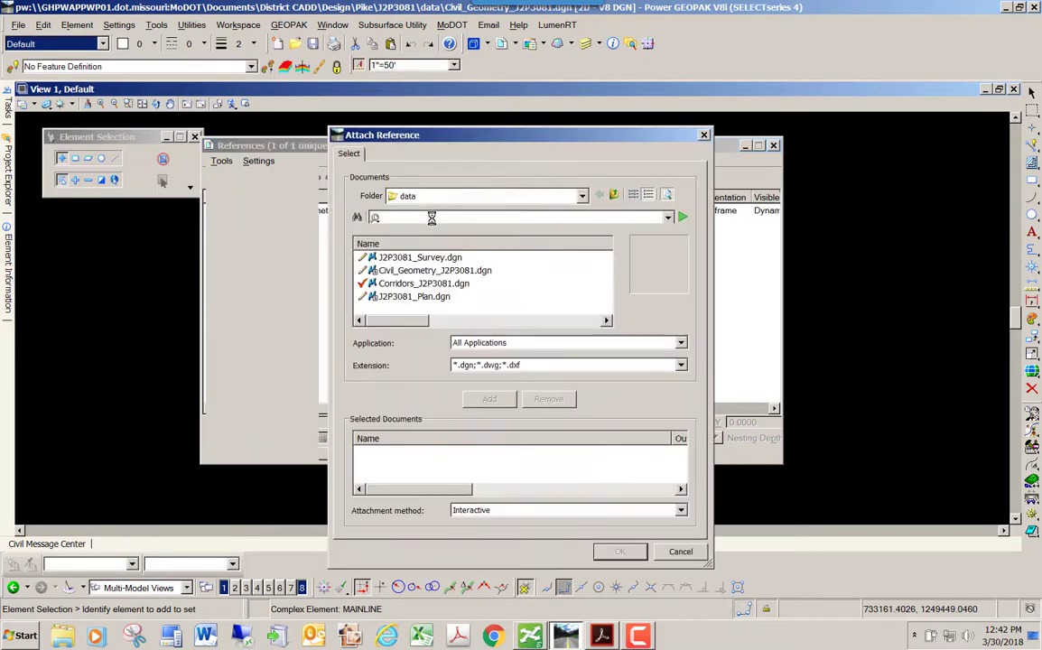
pyautogui.click(400, 257)
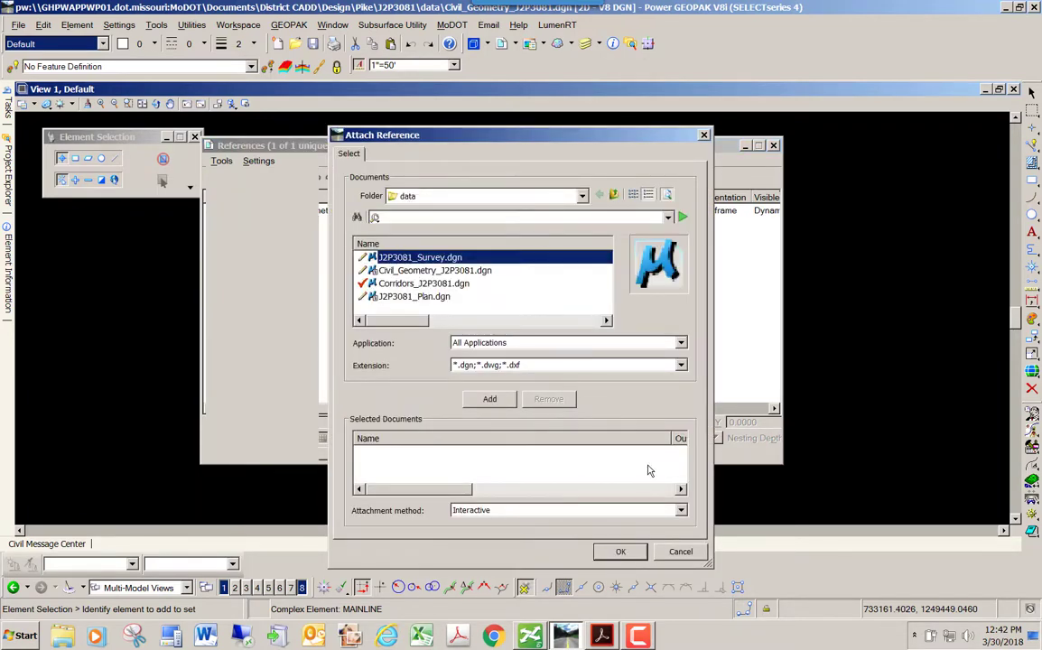
pyautogui.click(504, 405)
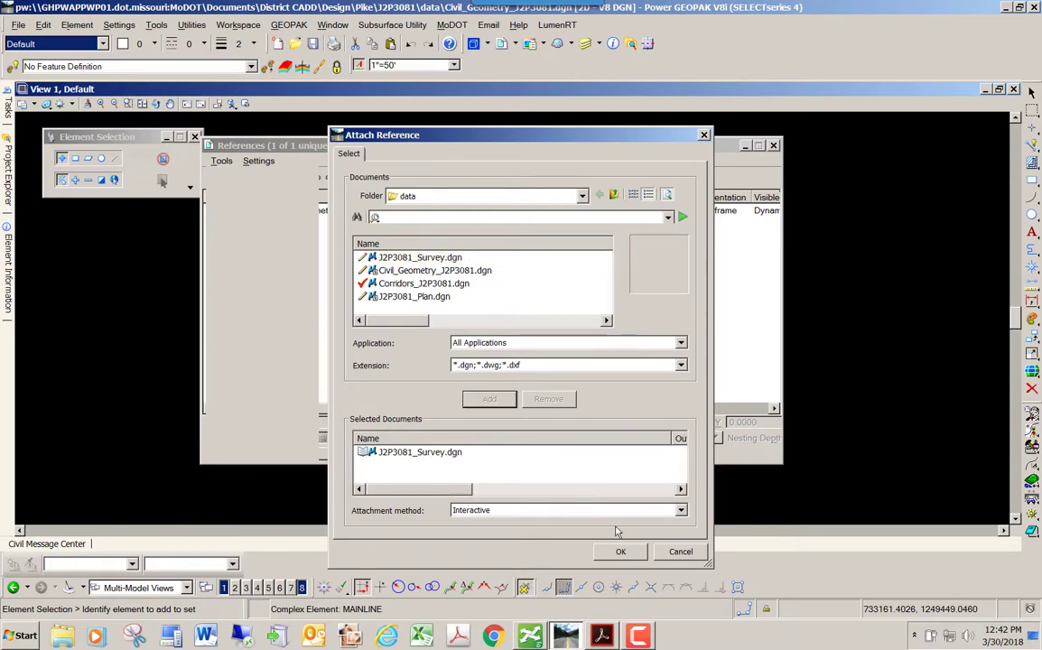
pyautogui.click(620, 551)
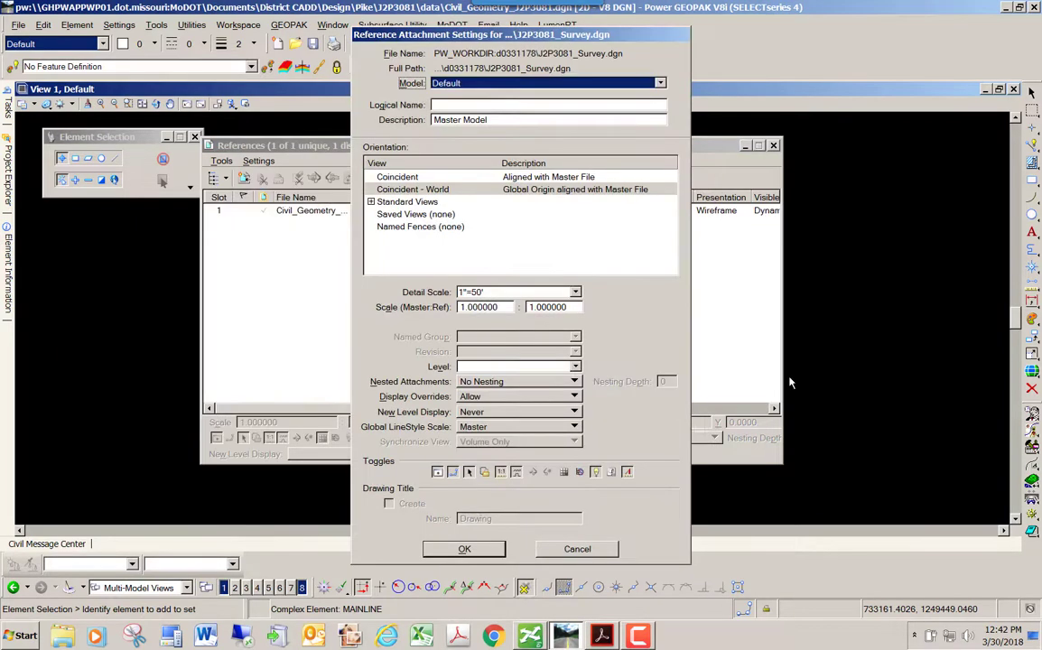
pyautogui.click(468, 548)
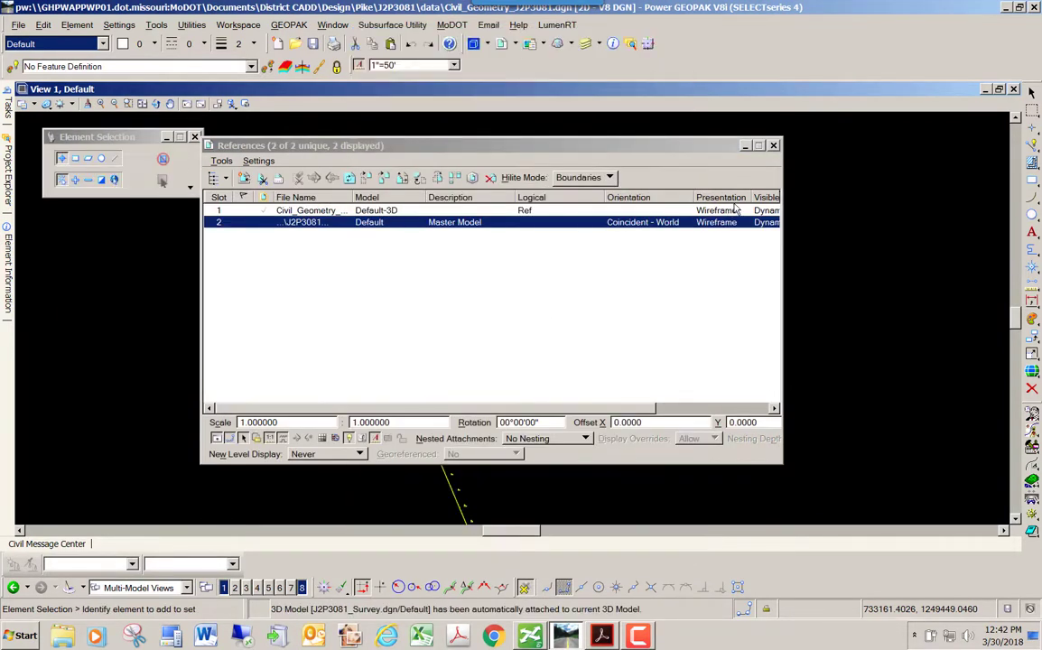
pyautogui.click(774, 146)
# Step: Show the MAINLINE profile in View 8 again and set the referenced AllFieldbooks survey terrain as the active terrain model
pyautogui.scroll(5, 380, 402)
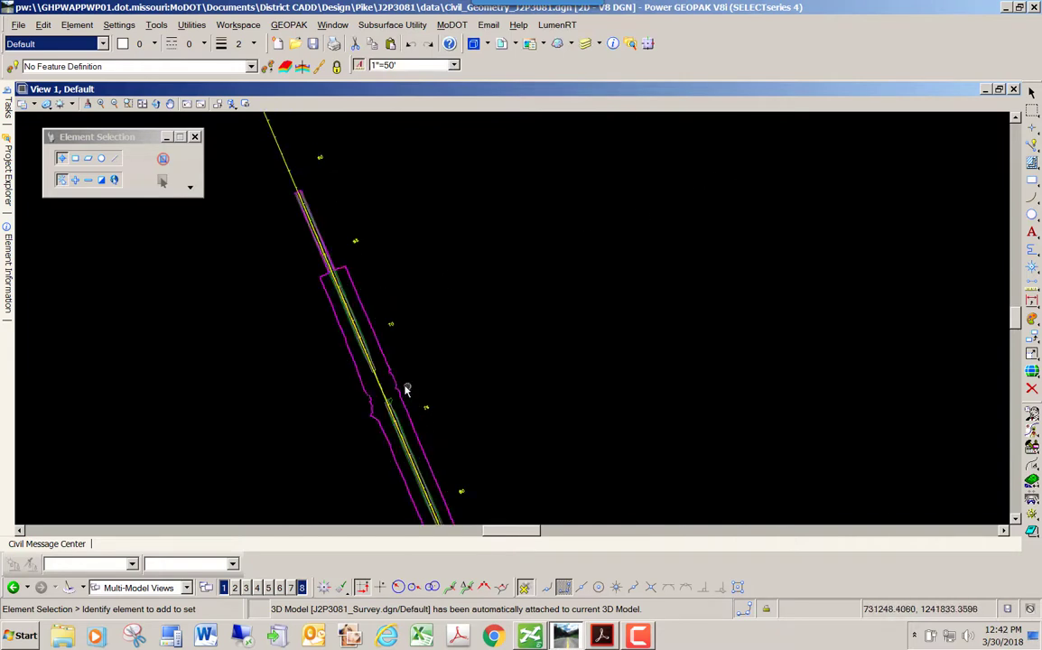
pyautogui.scroll(5, 329, 334)
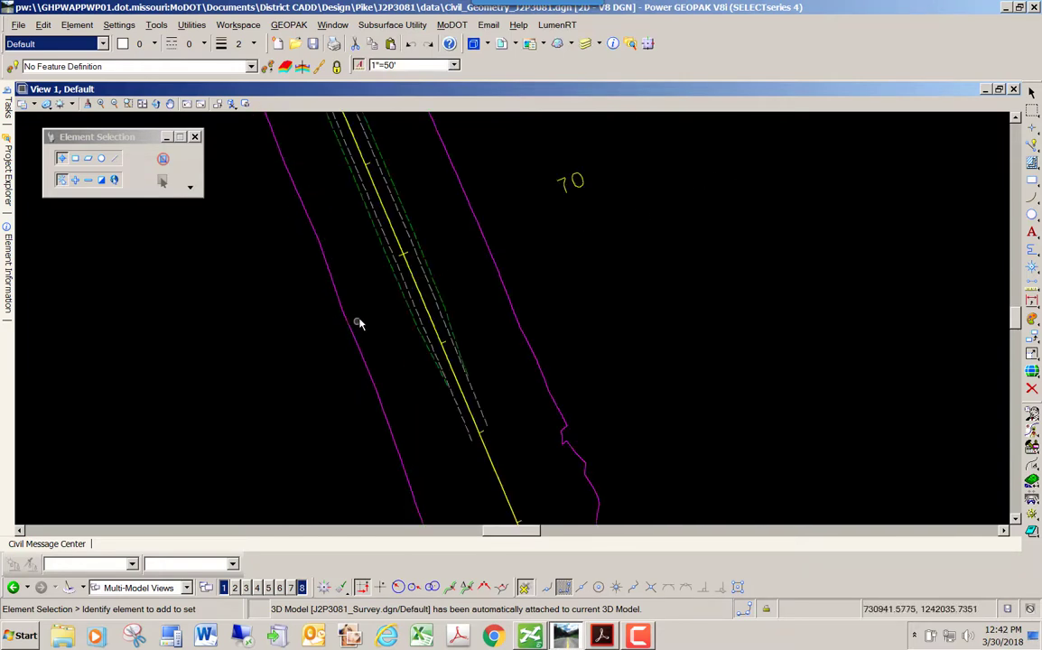
pyautogui.scroll(-3, 356, 321)
pyautogui.hotkey('alt', 'Tab')
pyautogui.hotkey('alt', 'Tab')
pyautogui.hotkey('alt', 'Tab')
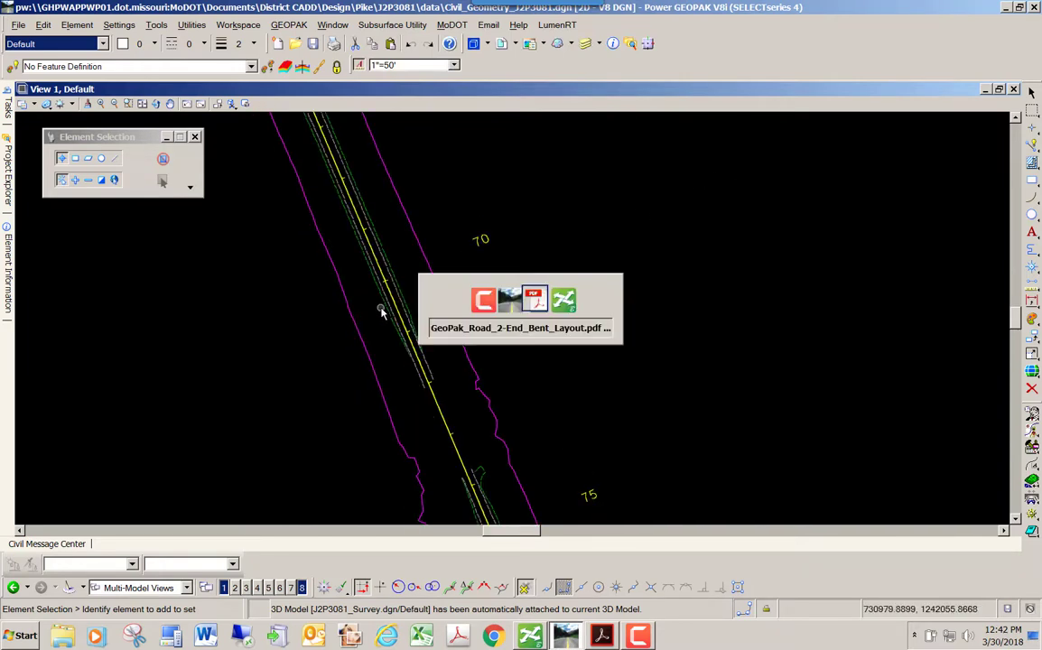
pyautogui.click(302, 588)
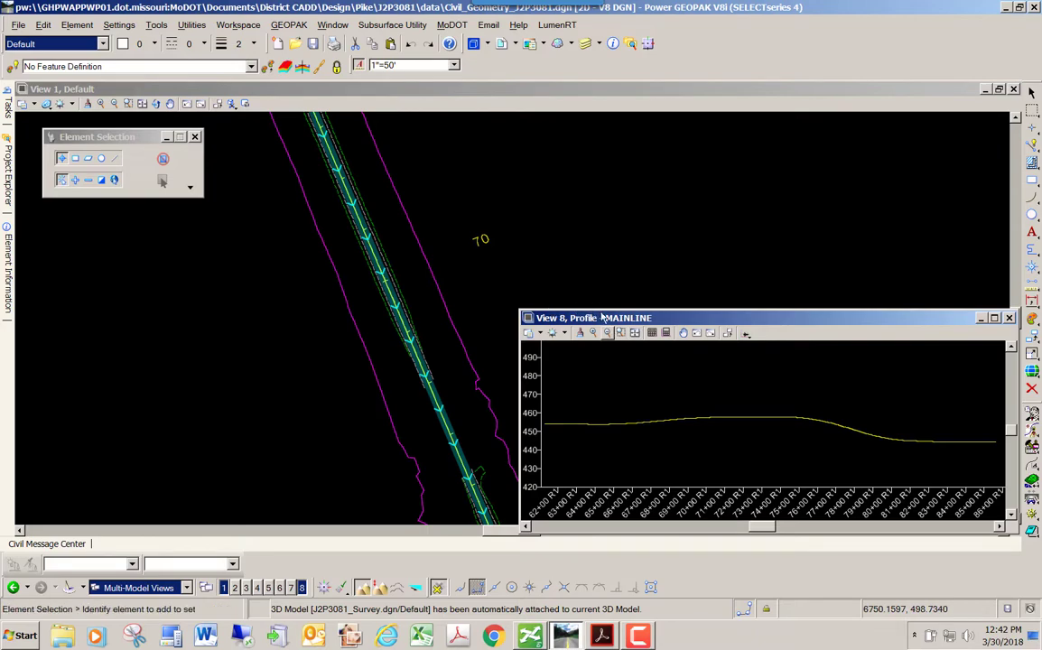
pyautogui.click(461, 345)
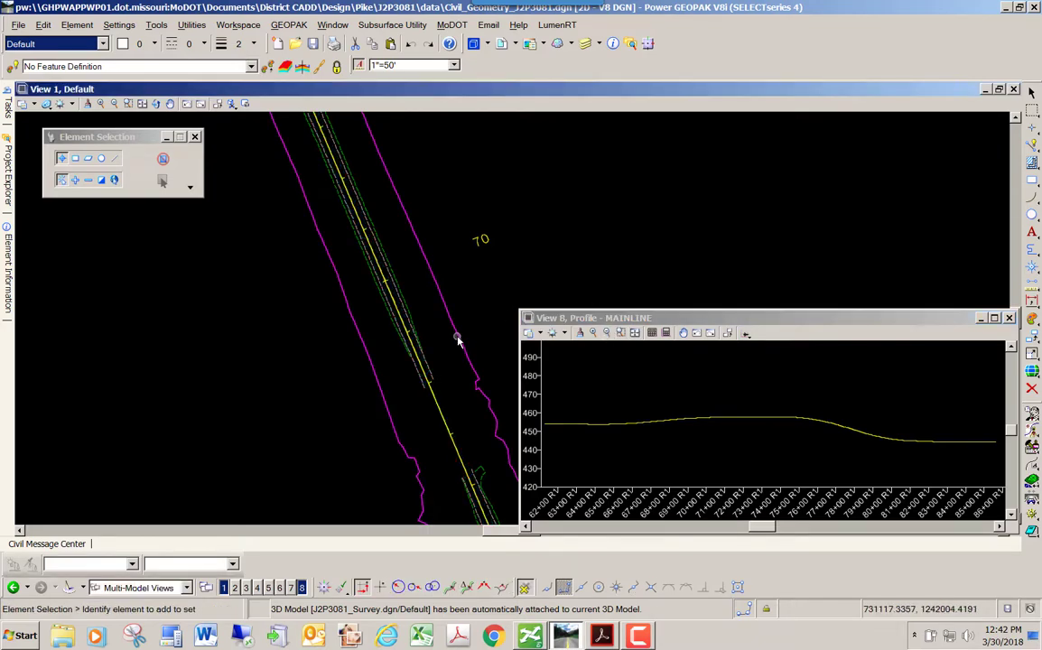
pyautogui.click(458, 337)
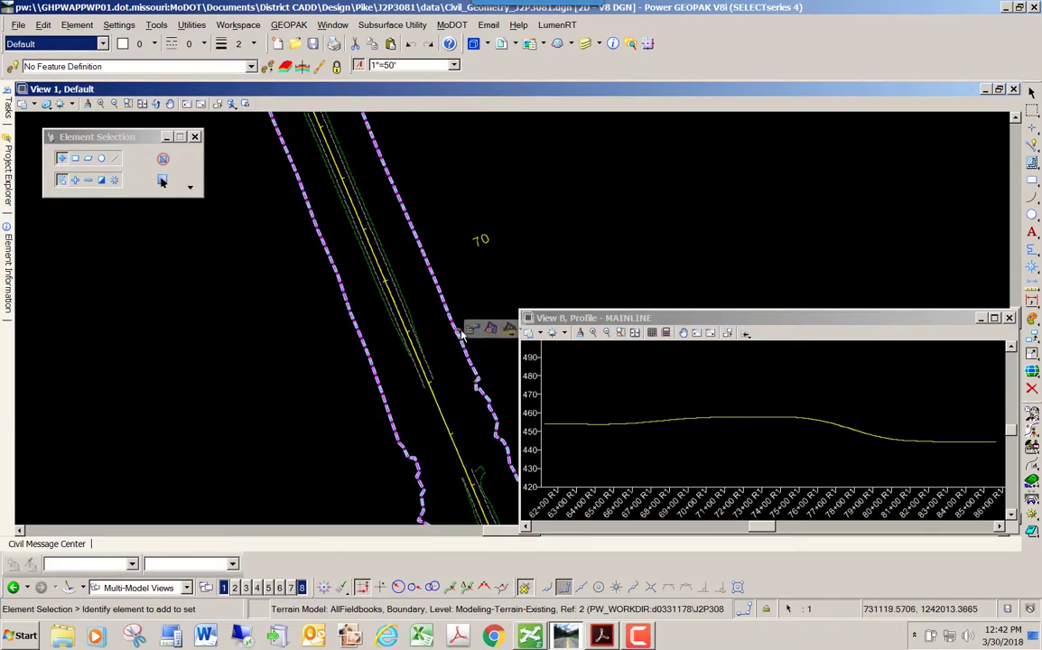
pyautogui.click(490, 330)
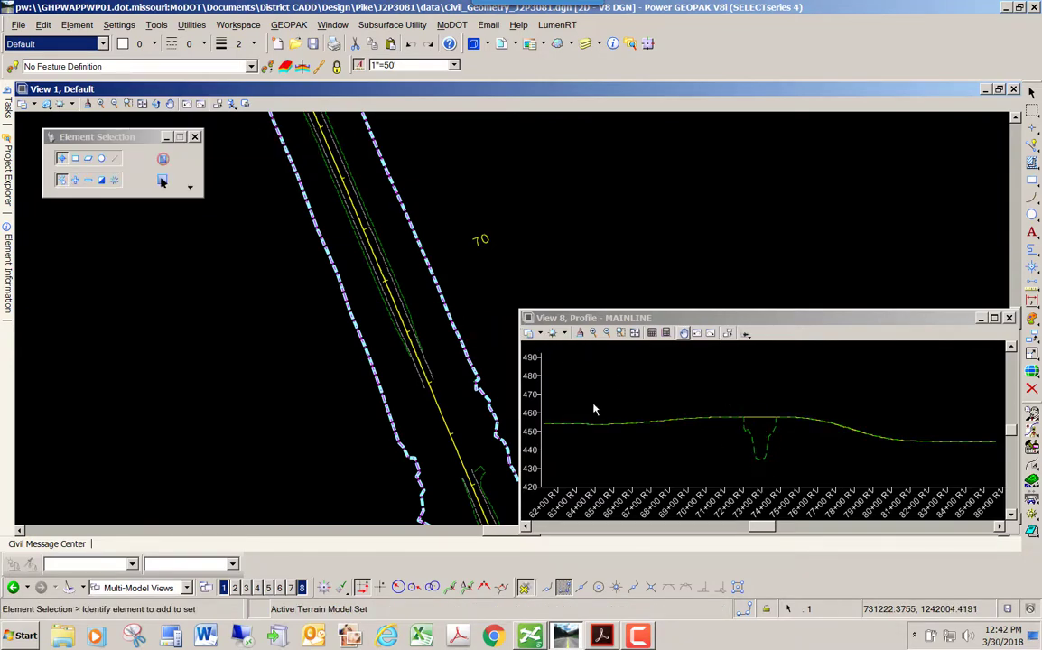
# Step: Examine the existing ground beneath the proposed profile around station 73+00 in the MAINLINE profile view
pyautogui.moveTo(463, 345)
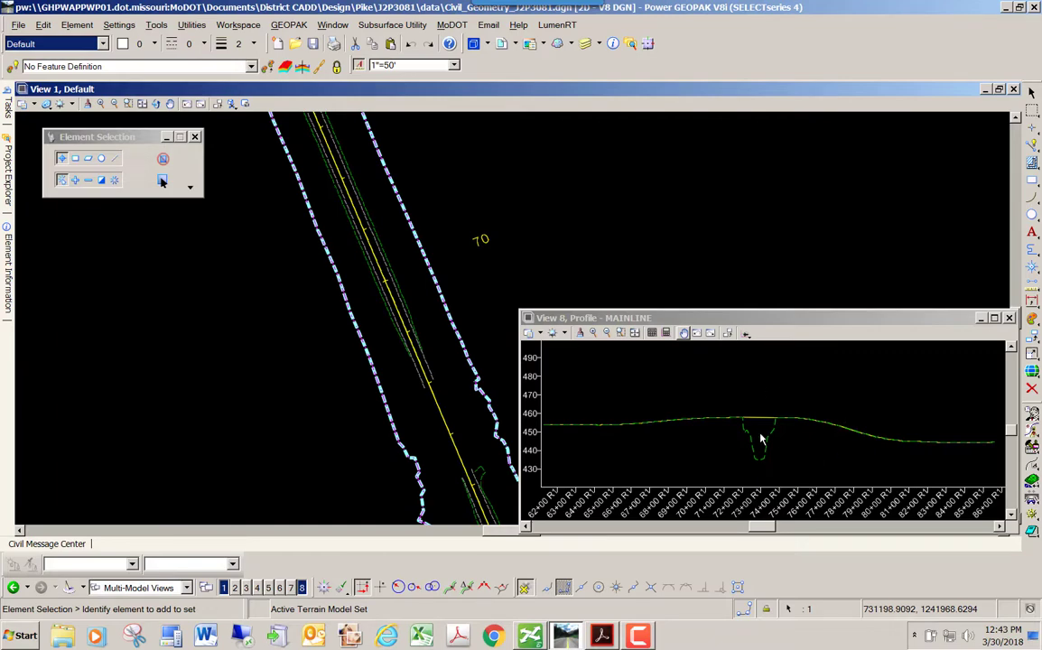
pyautogui.scroll(5, 761, 439)
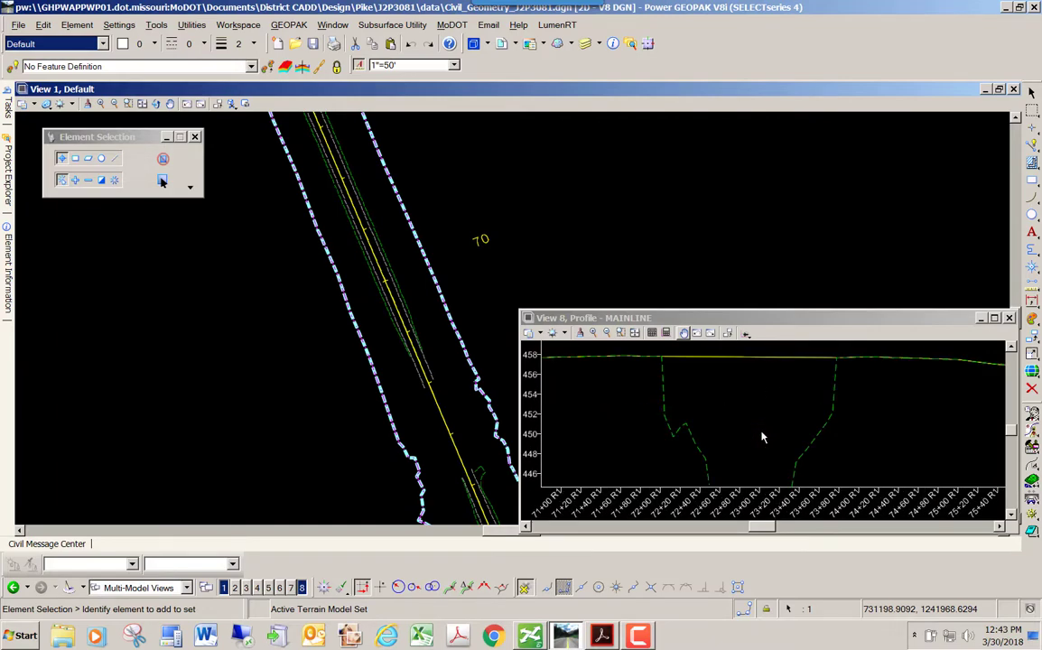
pyautogui.click(756, 361)
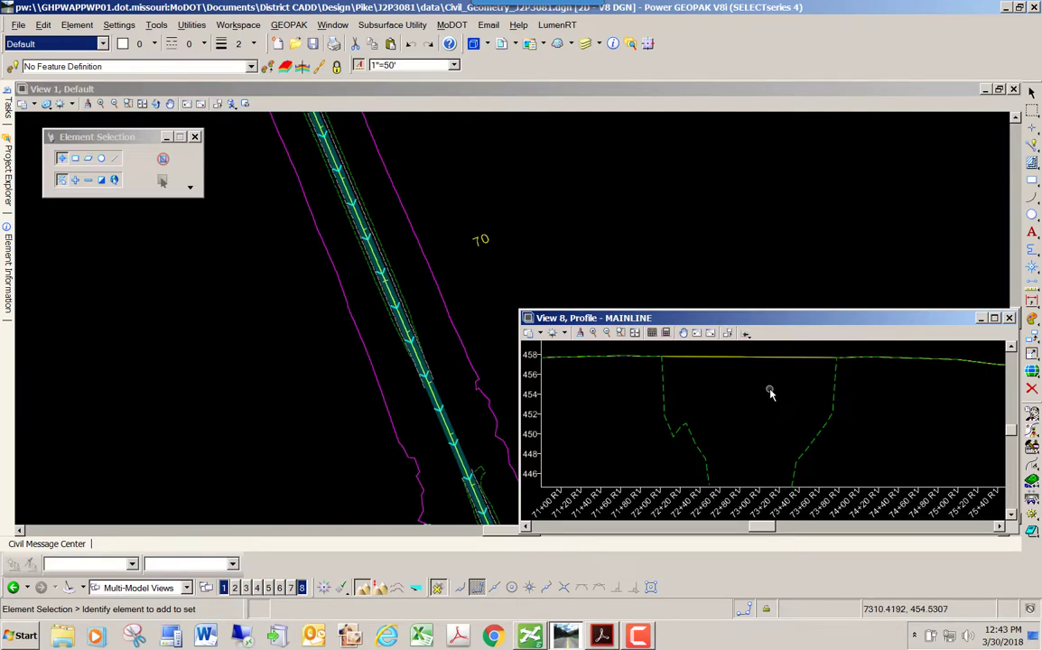
# Step: Switch to the exercise PDF and read item 3 on opening the plan file, reviewing its geometry and attaching the civil geometry
pyautogui.hotkey('alt', 'Tab')
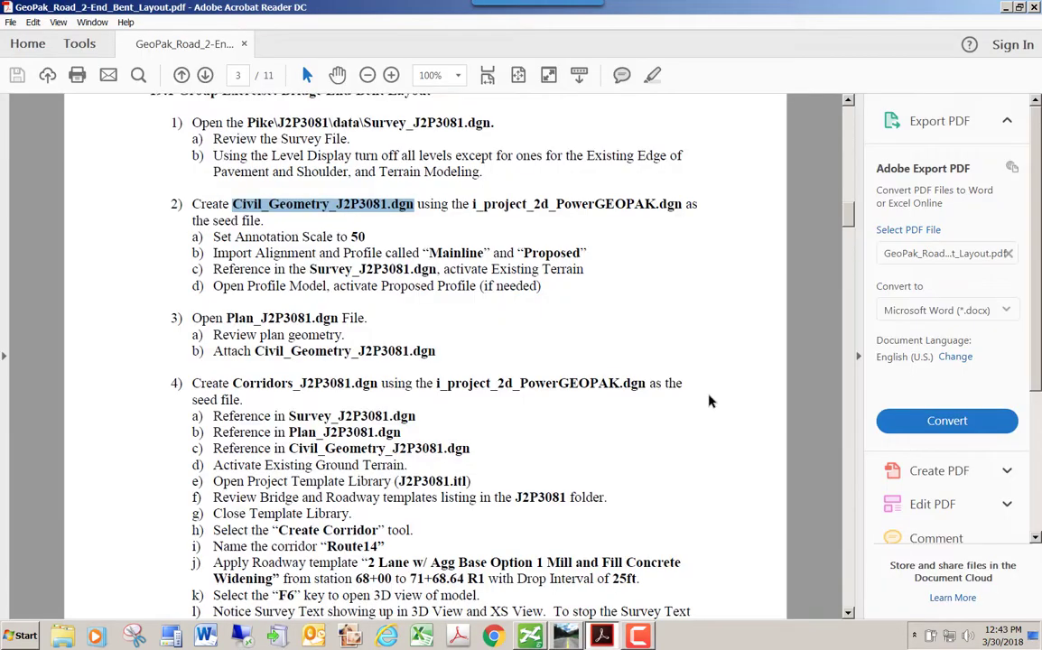
pyautogui.click(195, 320)
pyautogui.moveTo(193, 319); pyautogui.dragTo(371, 318)
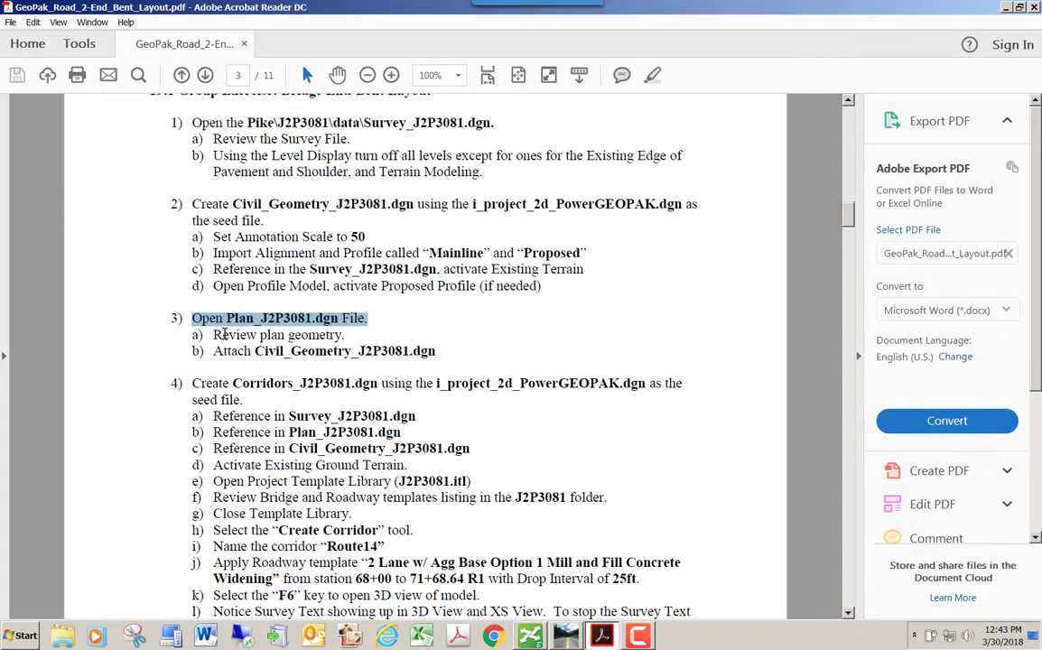
pyautogui.moveTo(214, 335); pyautogui.dragTo(351, 335)
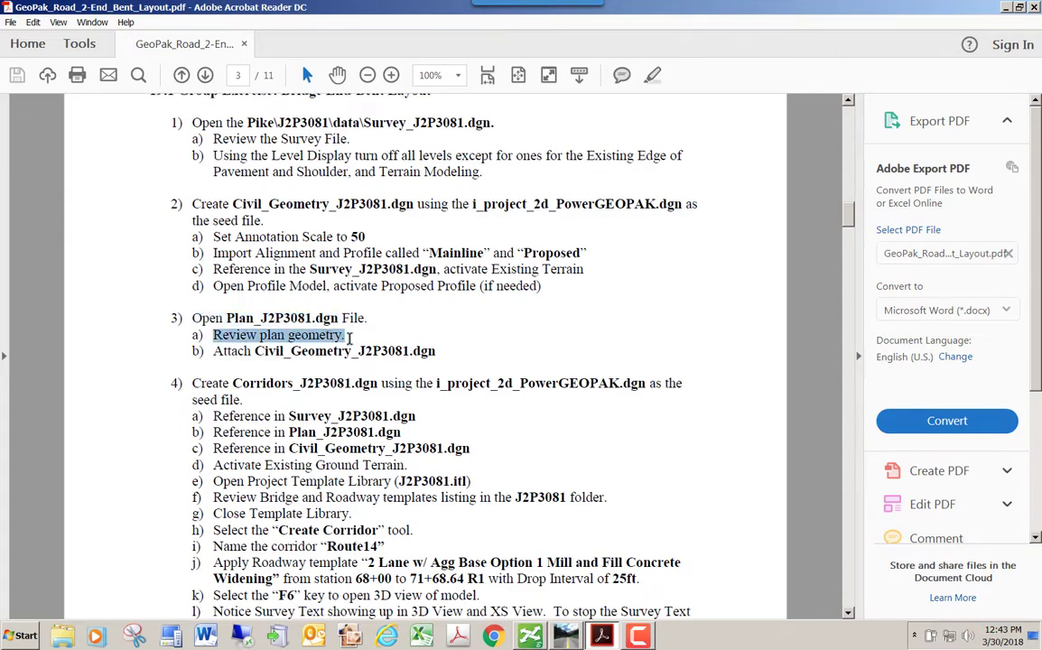
pyautogui.click(450, 356)
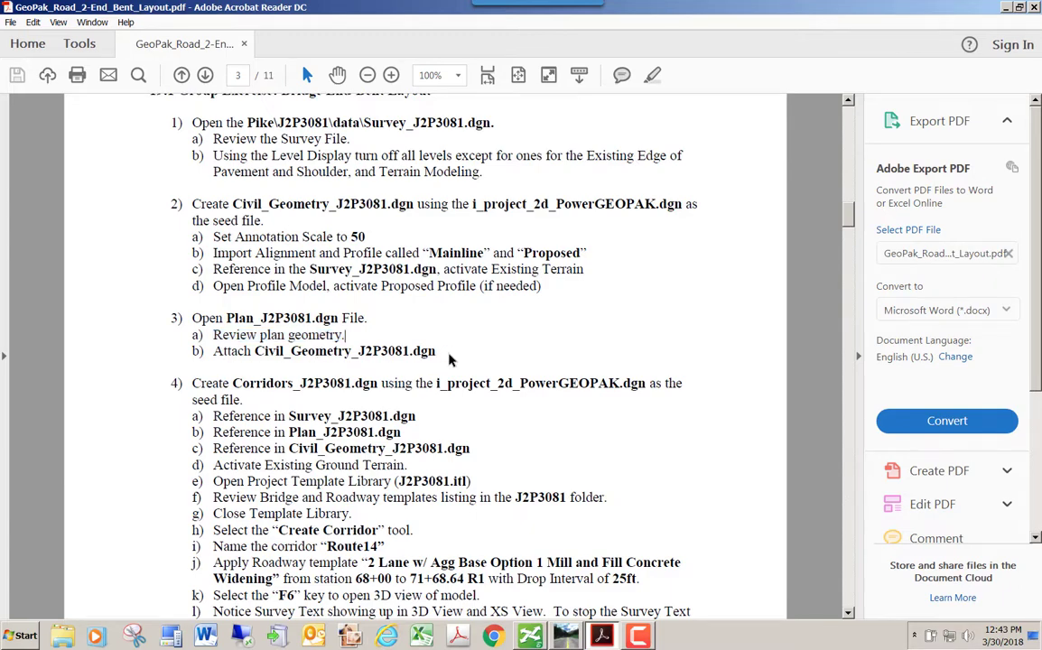
# Step: Switch back to Power GEOPAK, open J2P3081_Plan.dgn from the data folder and check in Civil_Geometry_J2P3081.dgn
pyautogui.hotkey('alt', 'Tab')
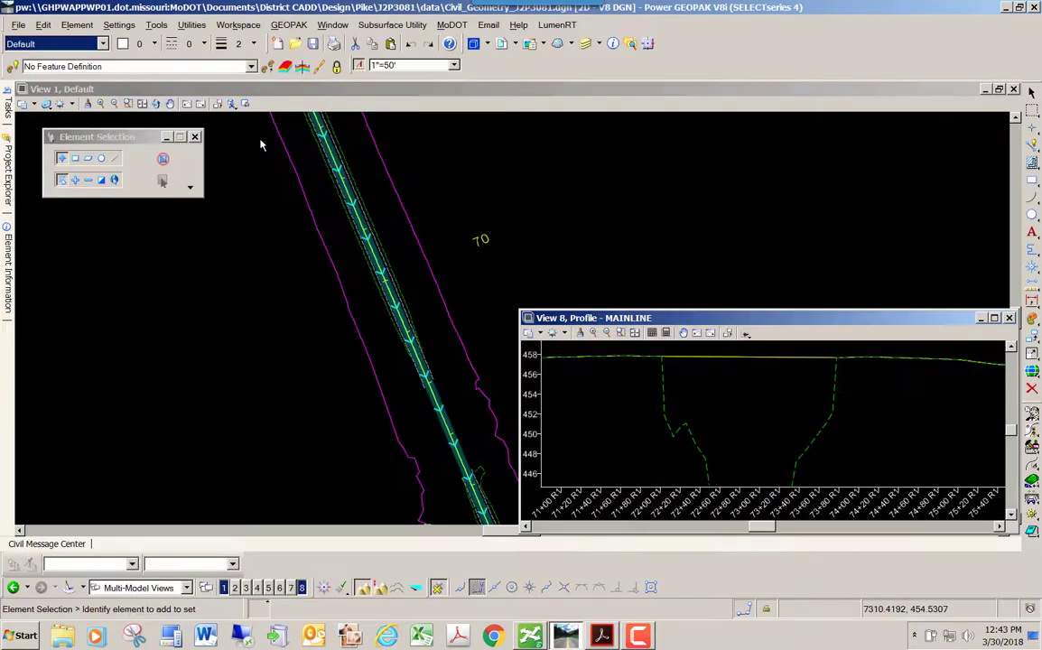
pyautogui.click(16, 25)
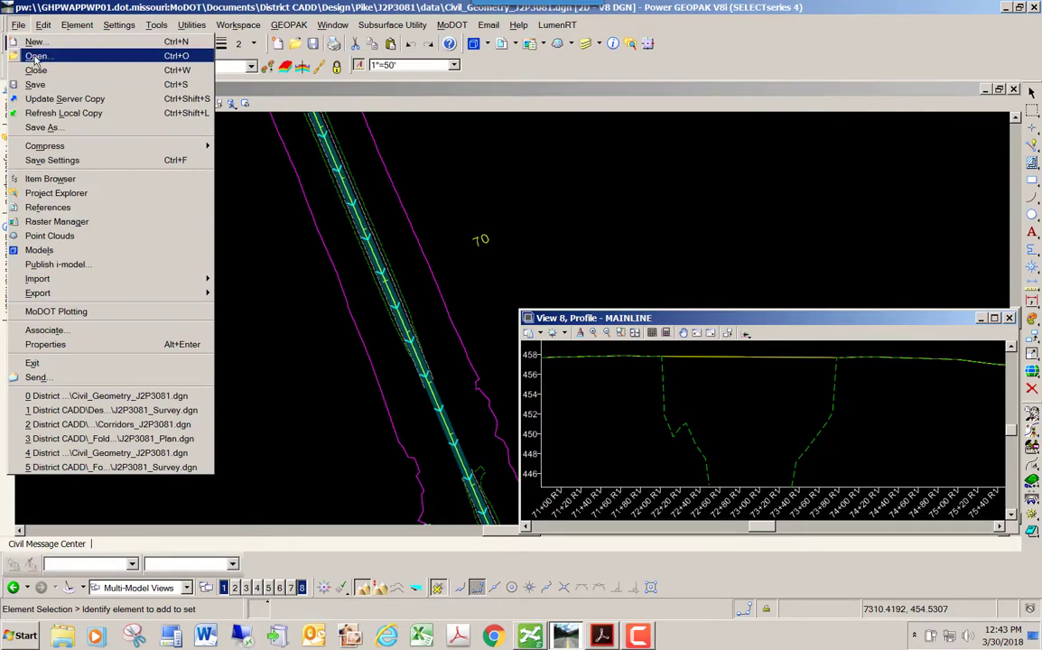
pyautogui.click(28, 53)
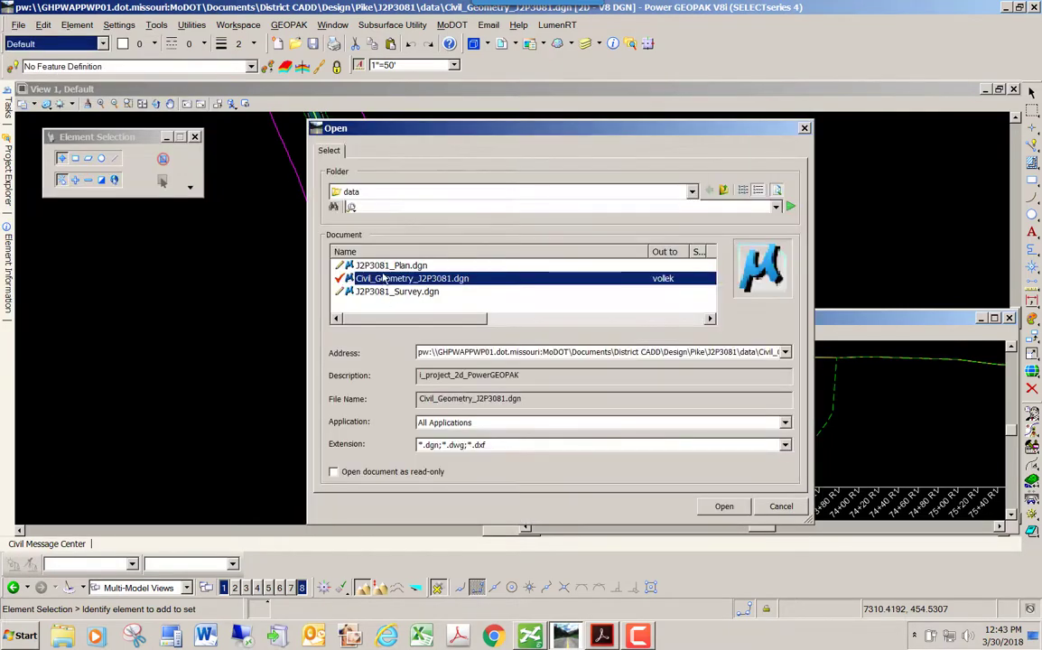
pyautogui.doubleClick(380, 267)
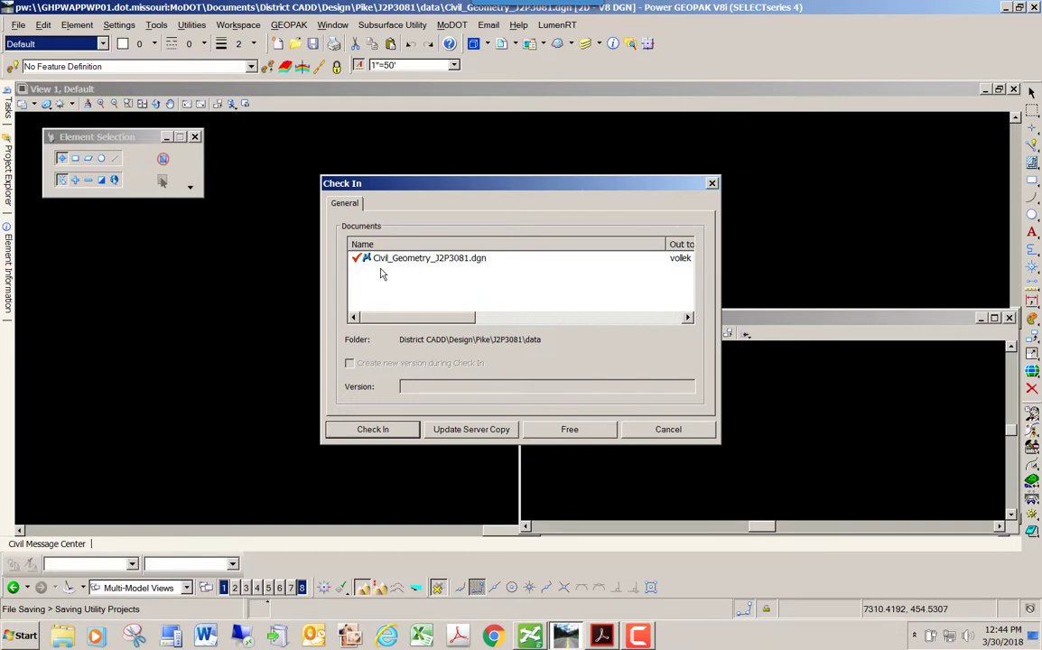
pyautogui.click(370, 431)
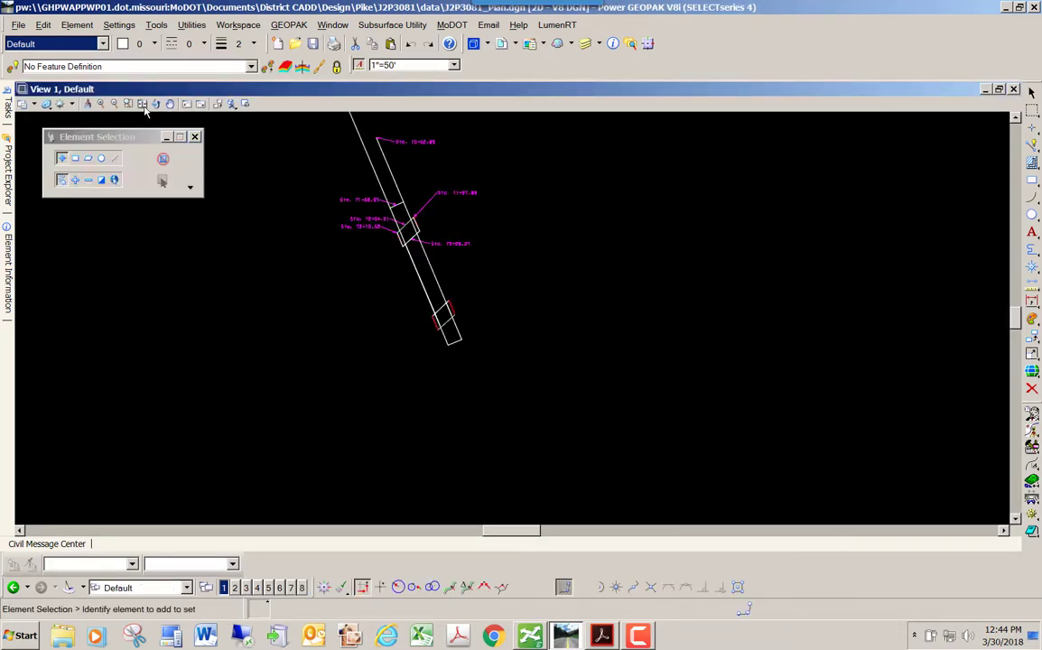
# Step: Start attaching a reference to the plan file and browse to the Design folder under District CADD
pyautogui.scroll(-4, 707, 414)
pyautogui.scroll(3, 669, 381)
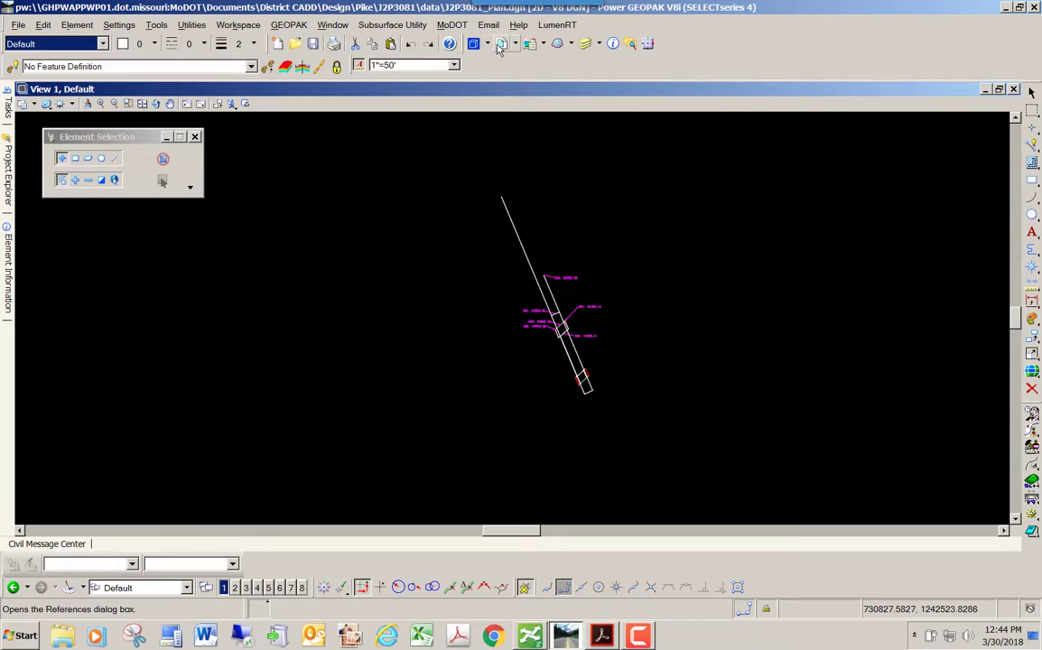
pyautogui.click(449, 44)
pyautogui.click(221, 163)
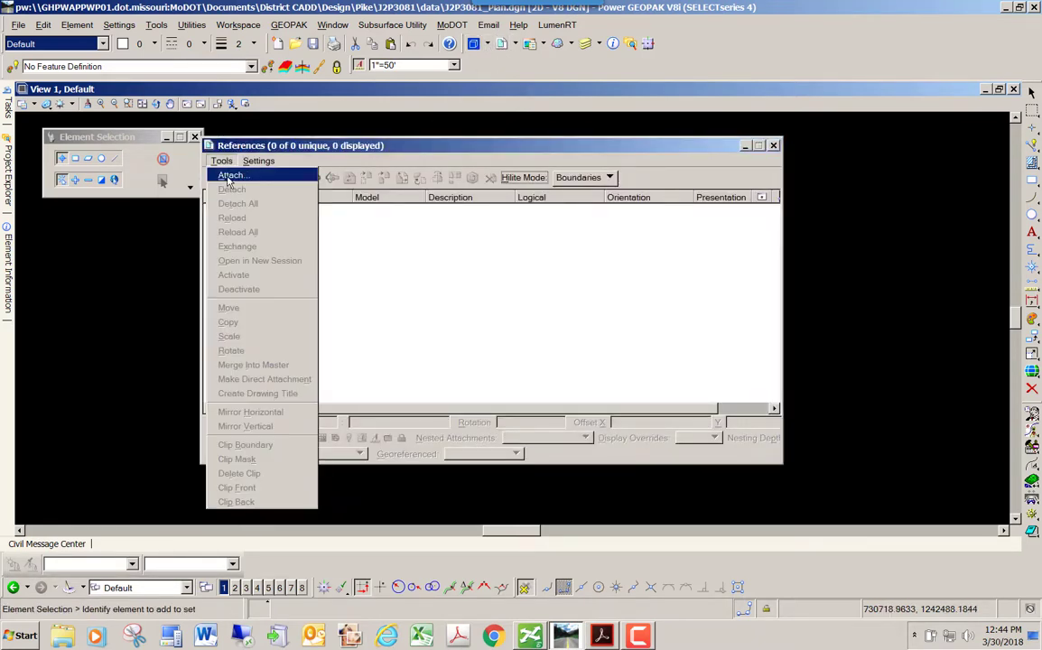
pyautogui.click(227, 174)
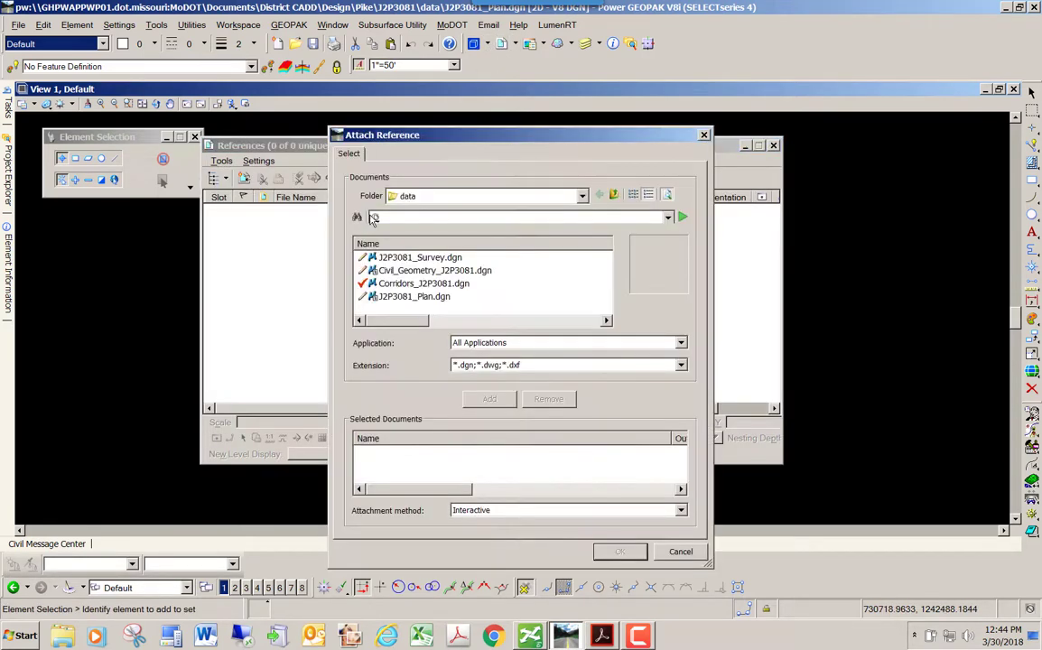
pyautogui.click(398, 285)
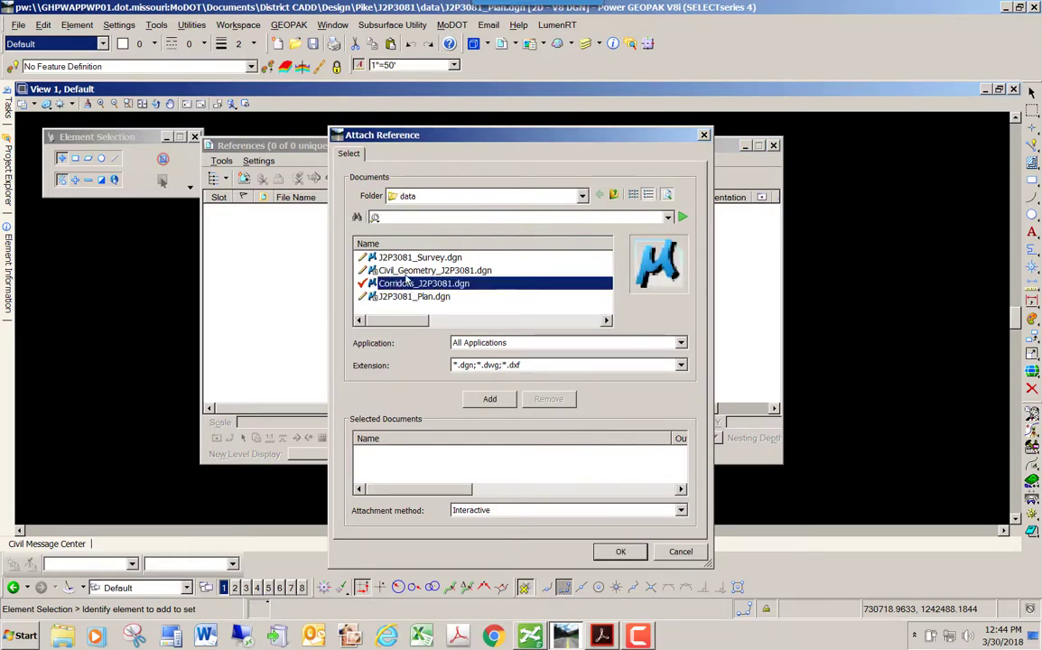
pyautogui.click(536, 196)
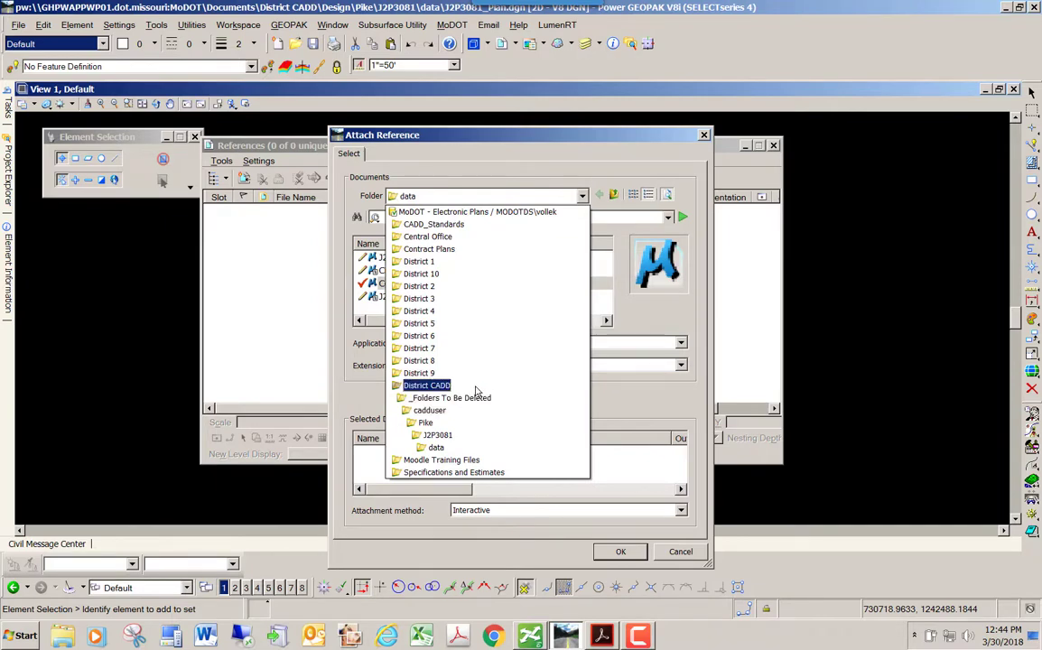
pyautogui.click(476, 388)
pyautogui.click(386, 285)
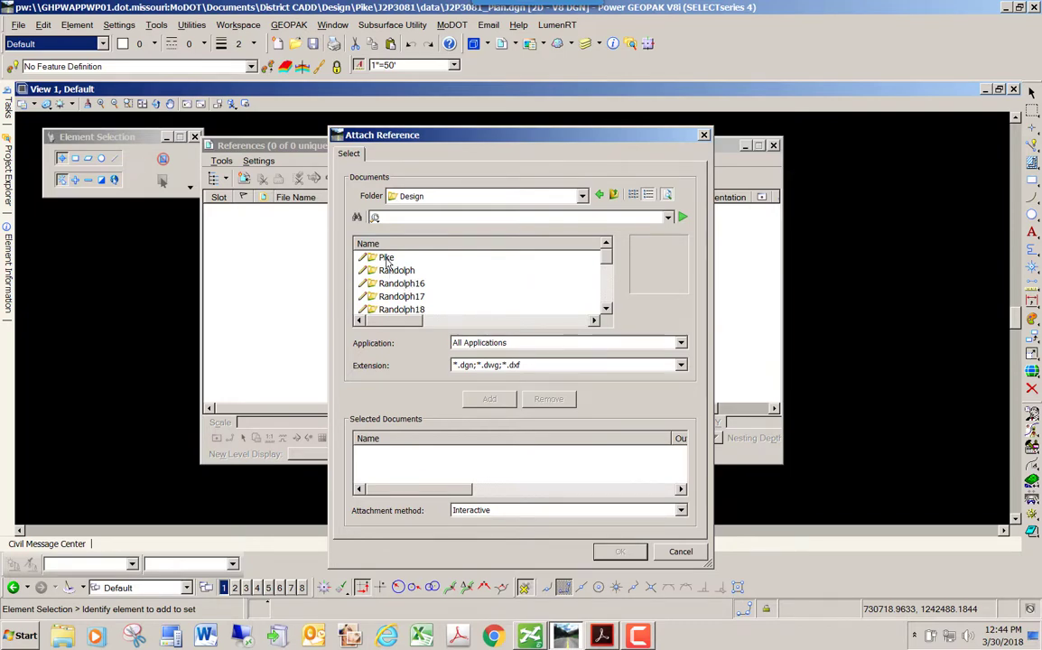
# Step: Attach Civil_Geometry_J2P3081.dgn from the Pike\J2P3081\data folder as a reference to the plan file
pyautogui.doubleClick(385, 259)
pyautogui.doubleClick(386, 259)
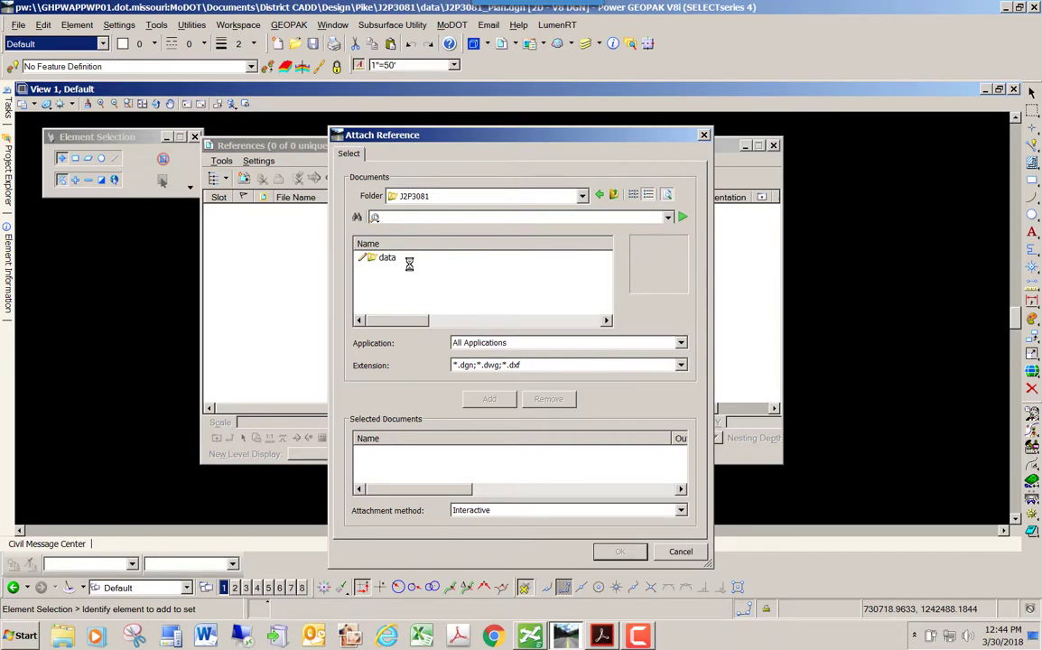
pyautogui.doubleClick(386, 260)
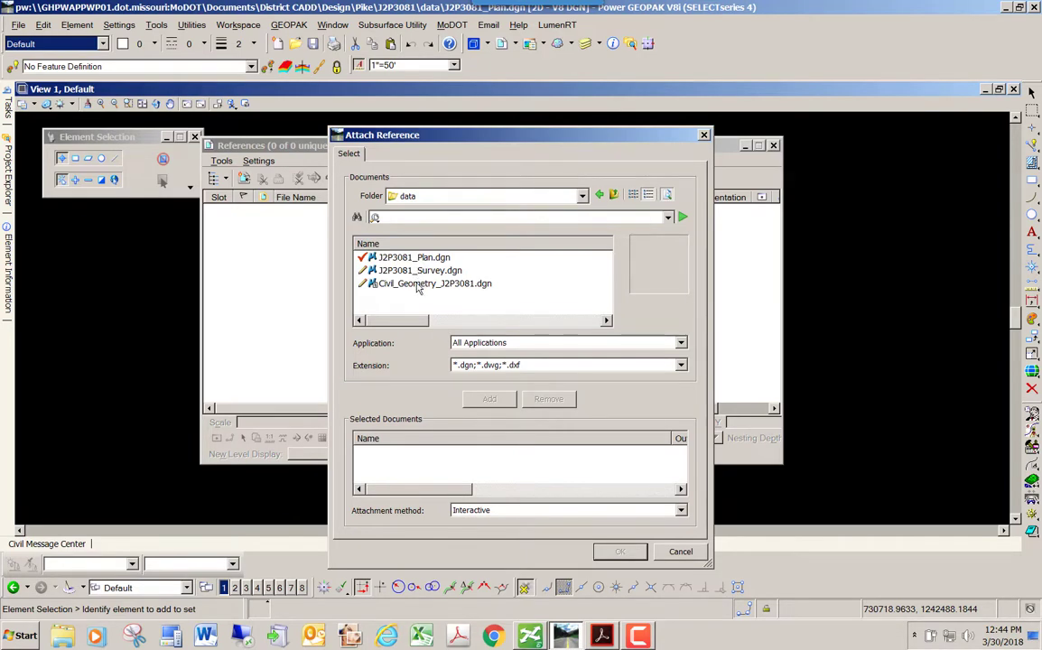
pyautogui.click(425, 284)
pyautogui.click(623, 554)
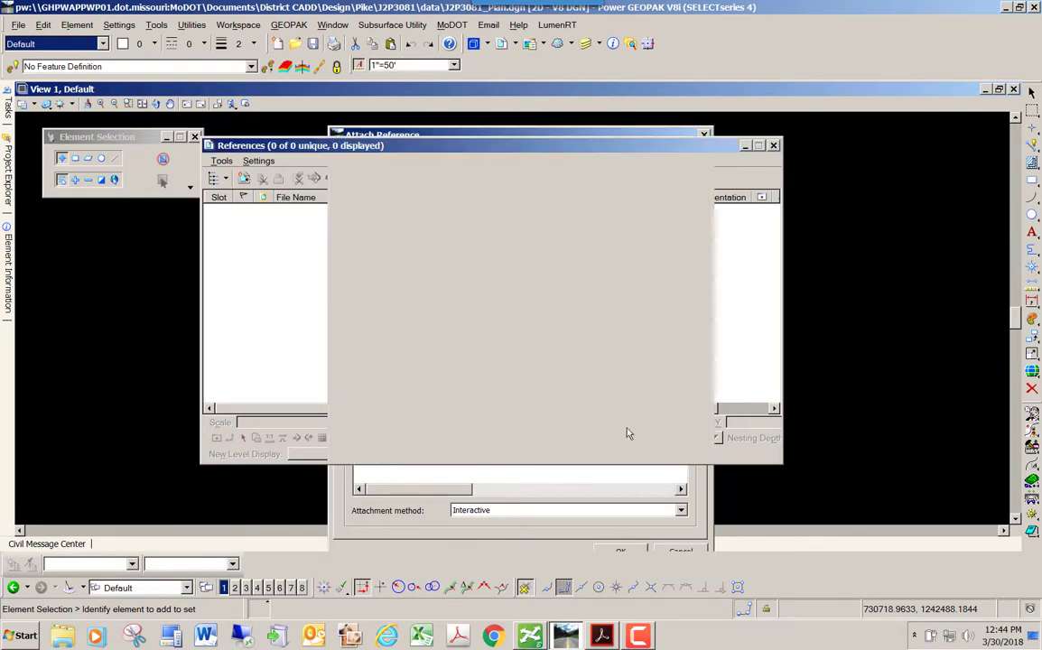
pyautogui.click(482, 551)
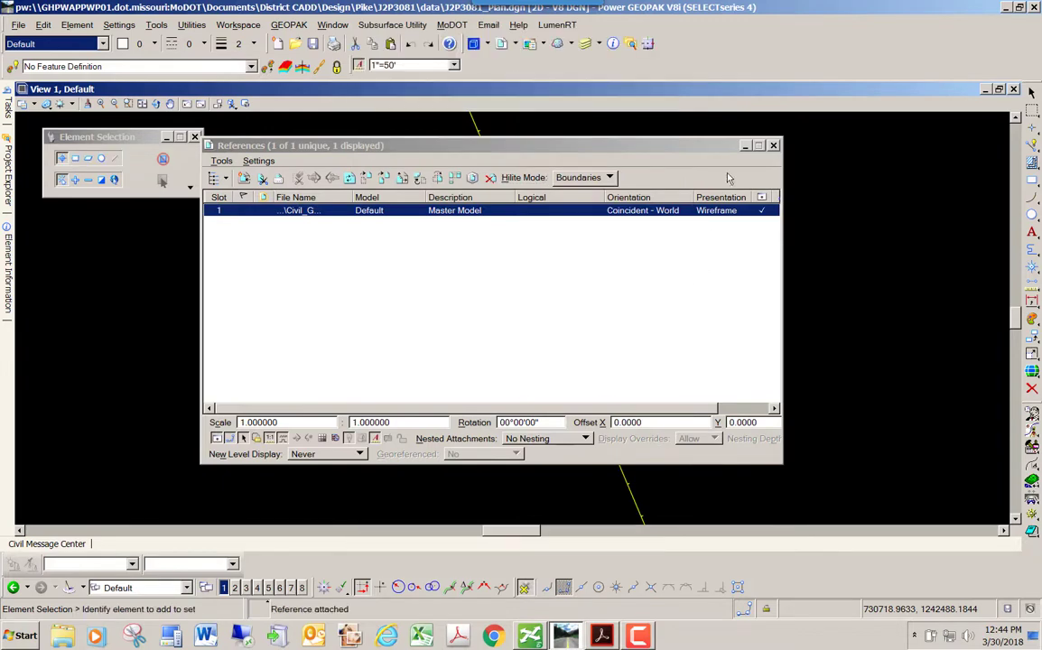
pyautogui.click(774, 146)
# Step: Examine the plan geometry against the referenced alignment, including the edge of pavement lines, both bridge ends and the station labels
pyautogui.scroll(5, 584, 382)
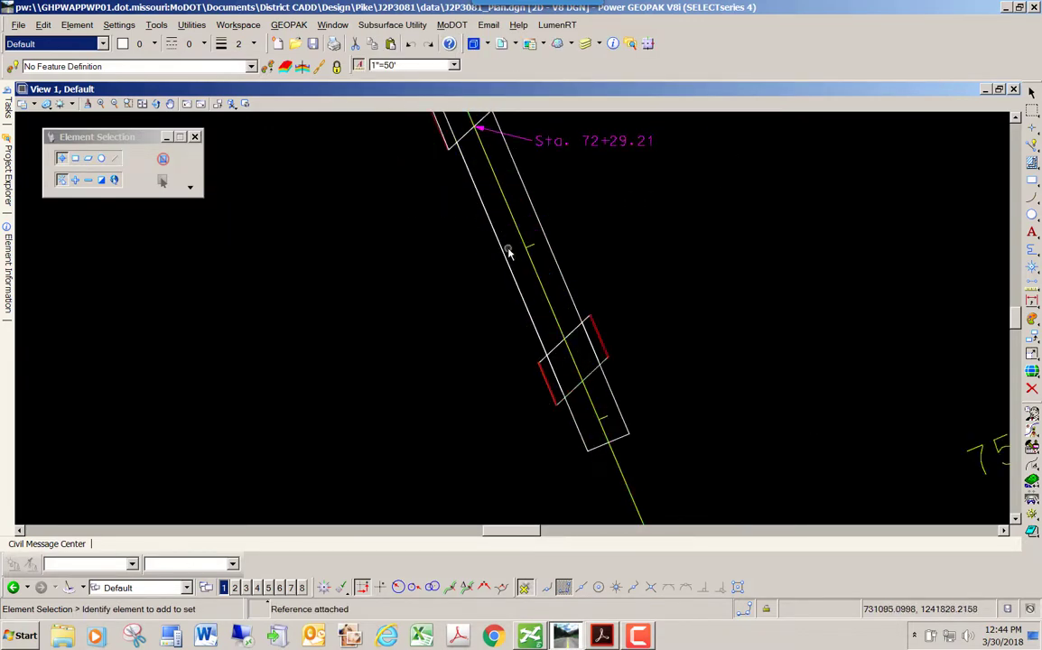
pyautogui.scroll(-4, 502, 233)
pyautogui.scroll(2, 503, 206)
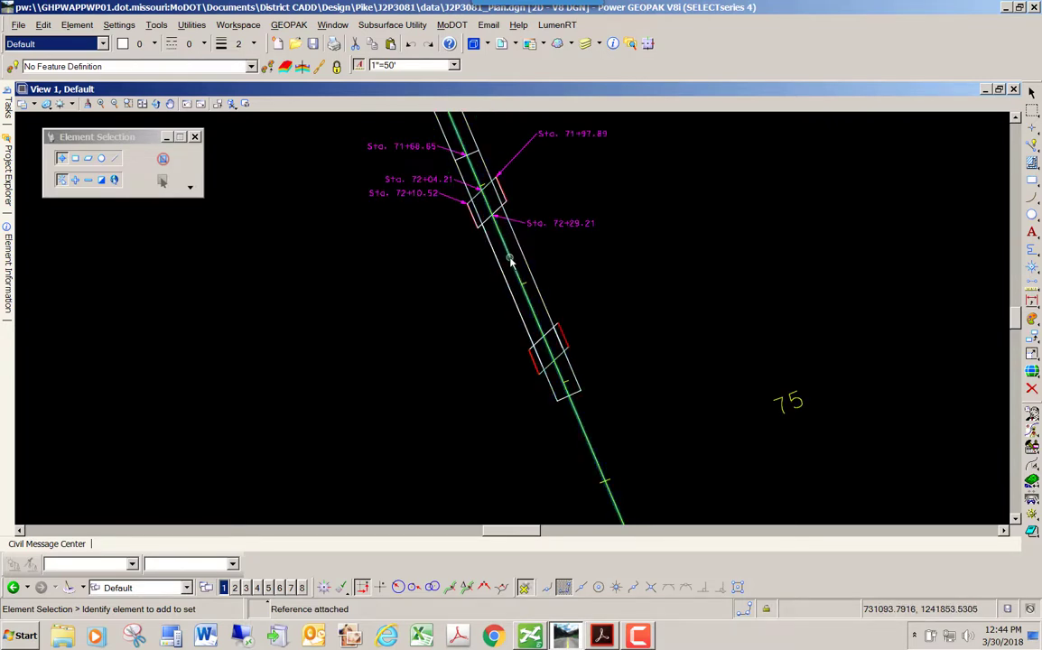
pyautogui.scroll(5, 510, 260)
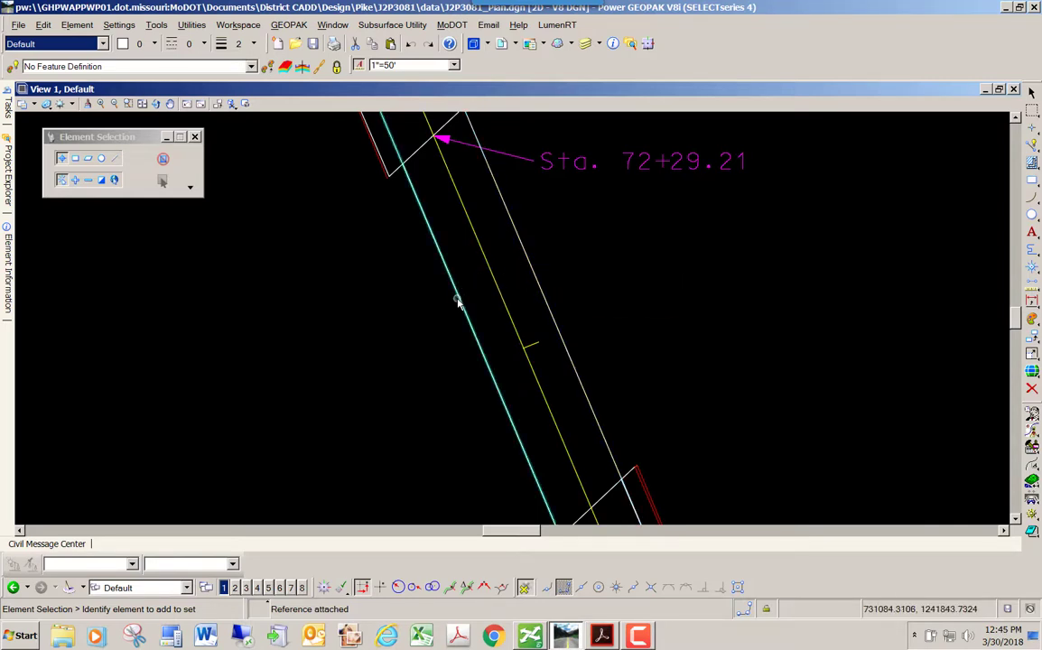
pyautogui.moveTo(458, 303)
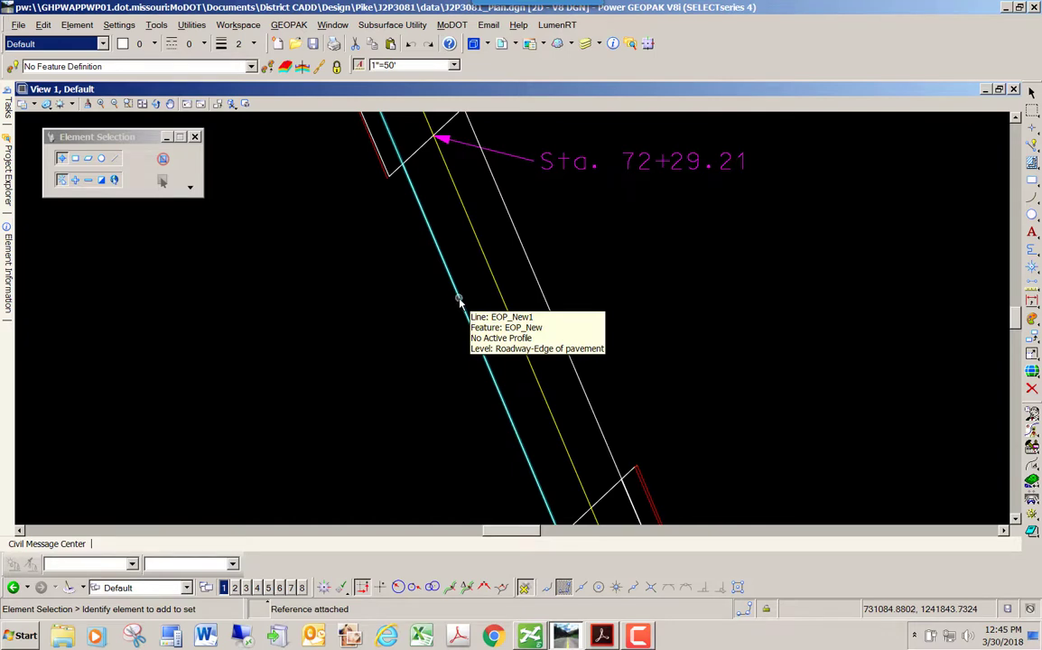
pyautogui.scroll(-2, 457, 302)
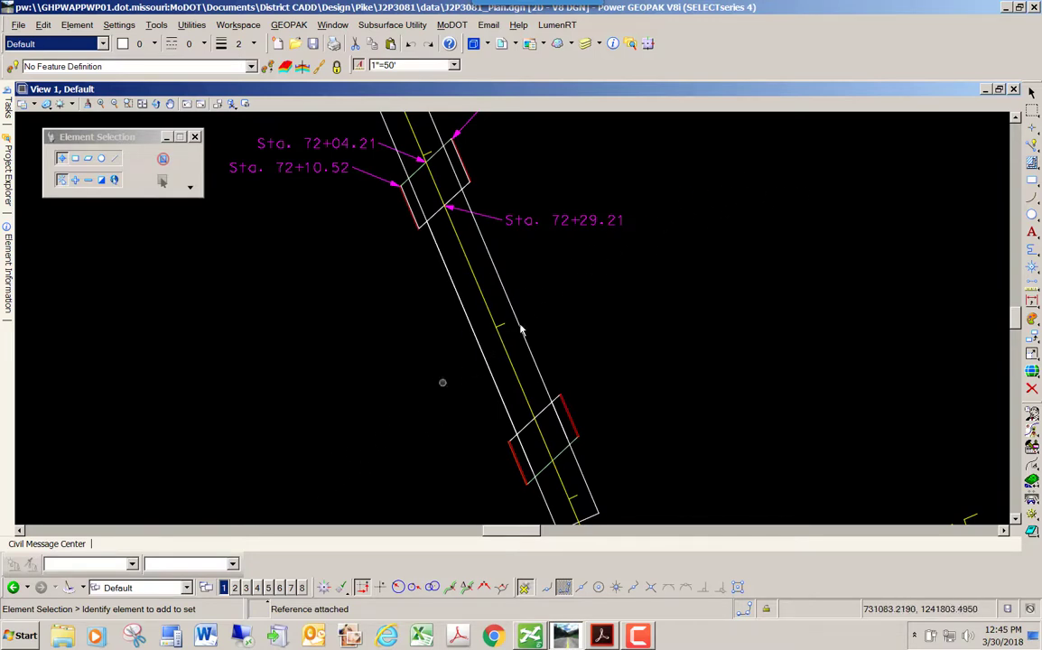
pyautogui.scroll(-5, 424, 307)
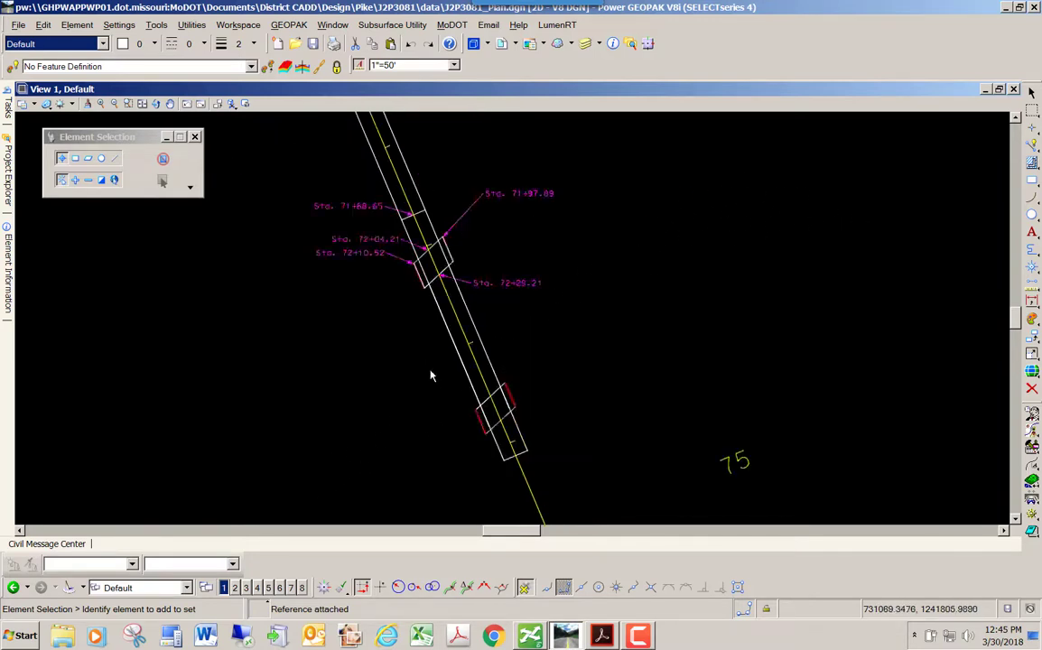
pyautogui.scroll(4, 435, 308)
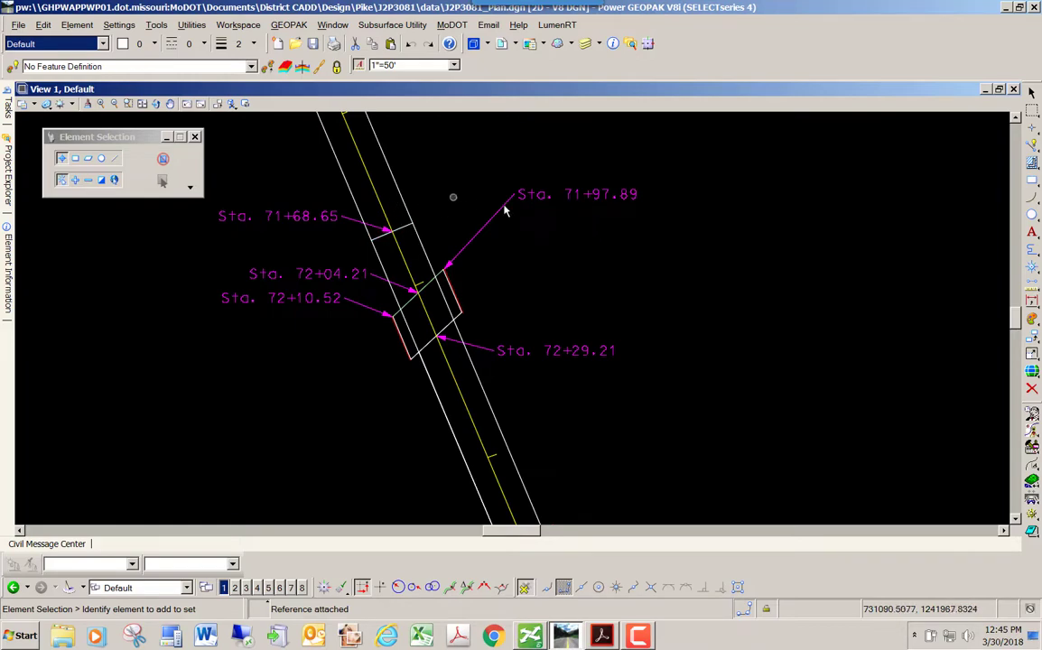
# Step: Switch to the exercise PDF and copy the file name Corridors_J2P3081.dgn from item 4
pyautogui.hotkey('alt', 'Tab')
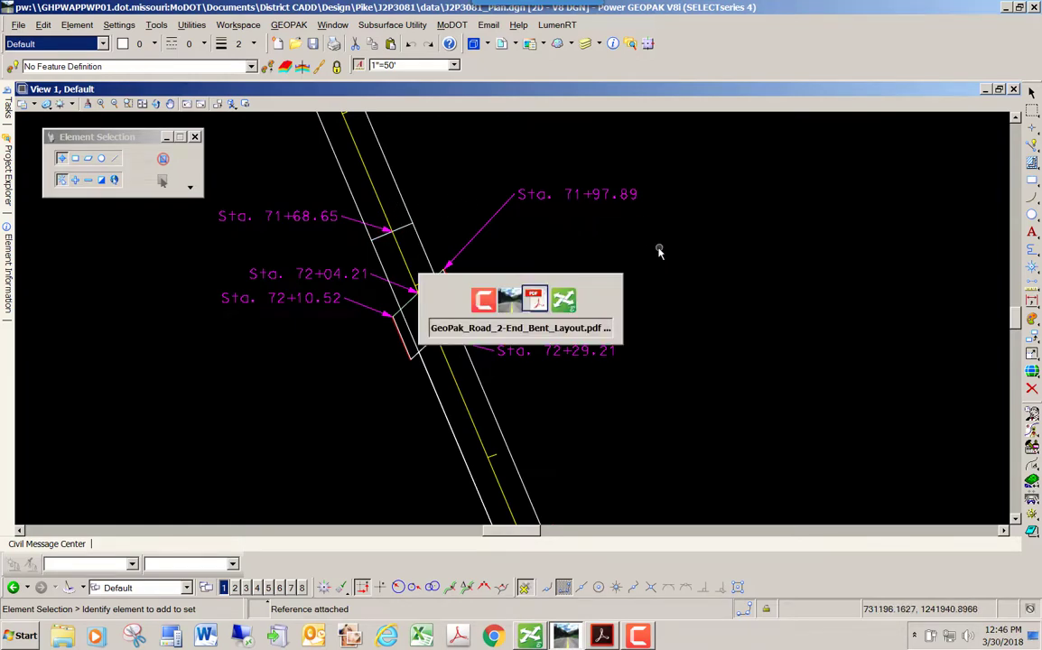
pyautogui.scroll(-3, 261, 290)
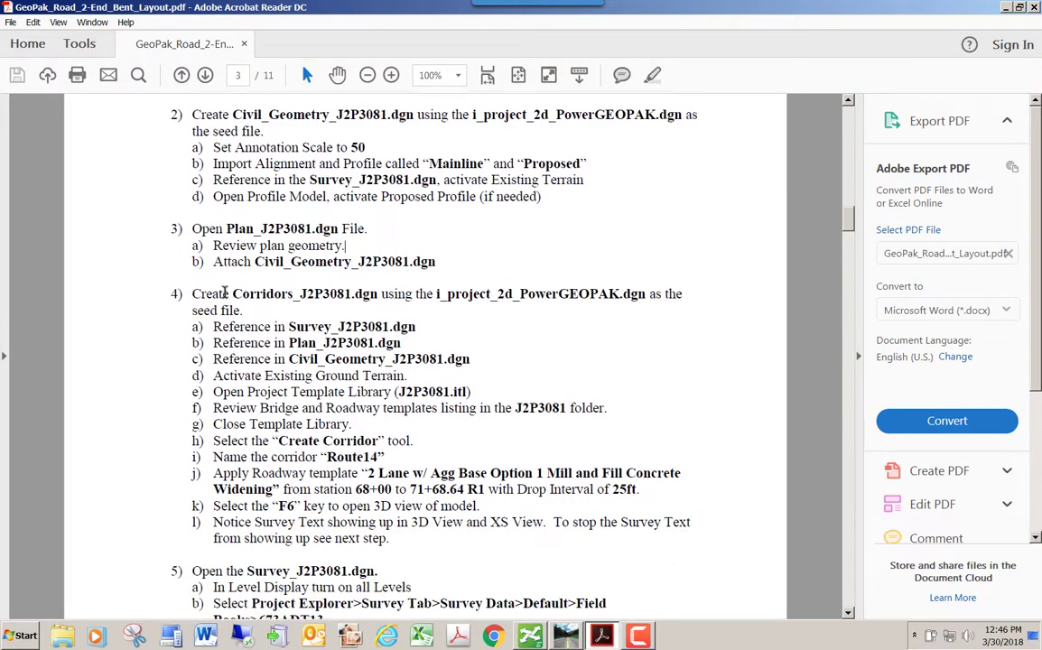
pyautogui.moveTo(232, 294); pyautogui.dragTo(378, 294)
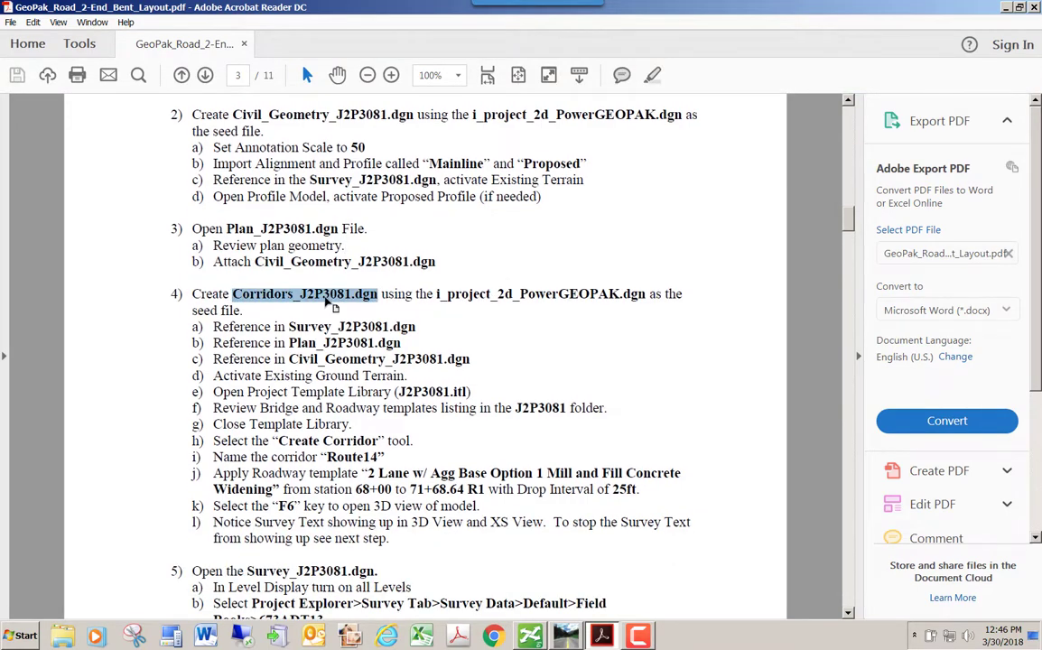
pyautogui.rightClick(303, 296)
pyautogui.click(316, 319)
# Step: Switch back to Power GEOPAK, start a new document without a wizard and check its i_project_2d_PowerGEOPAK.dgn seed file
pyautogui.hotkey('alt', 'Tab')
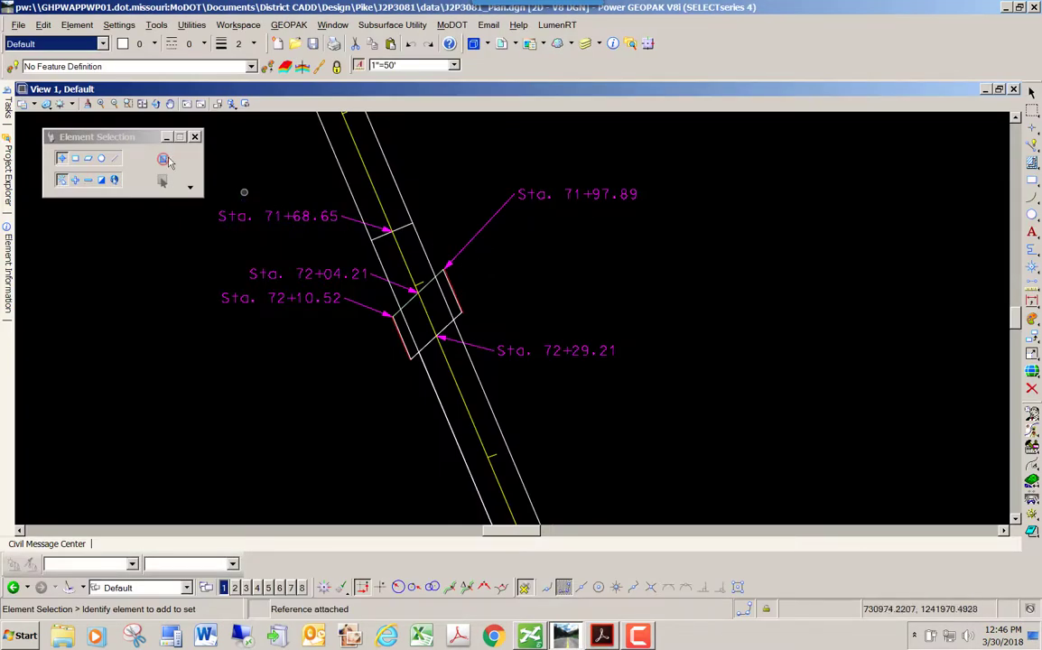
pyautogui.click(17, 27)
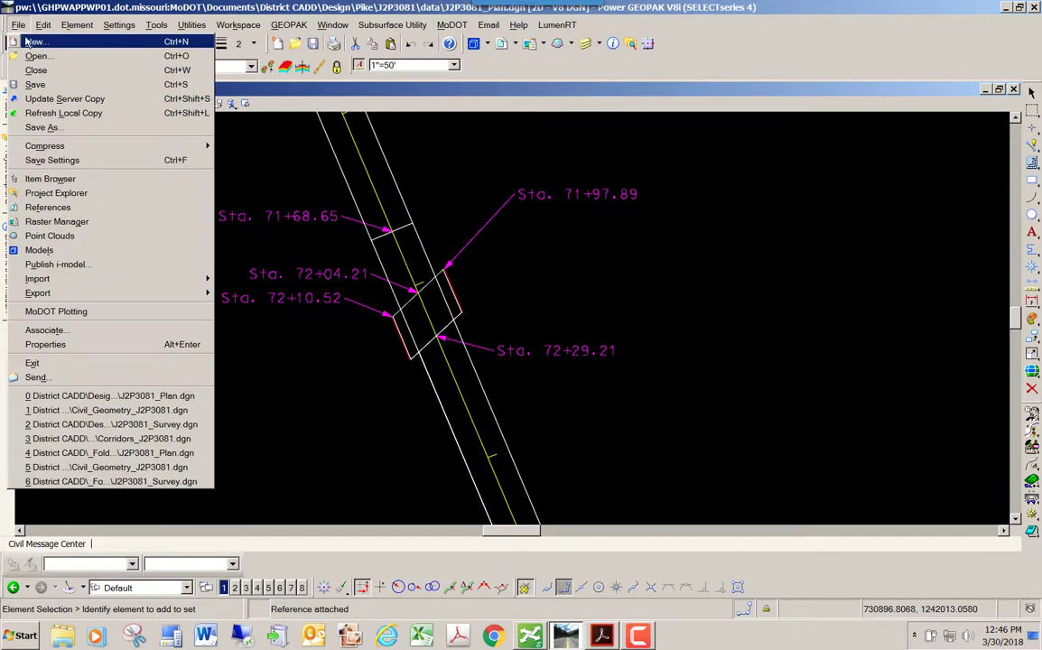
pyautogui.click(33, 41)
pyautogui.click(381, 307)
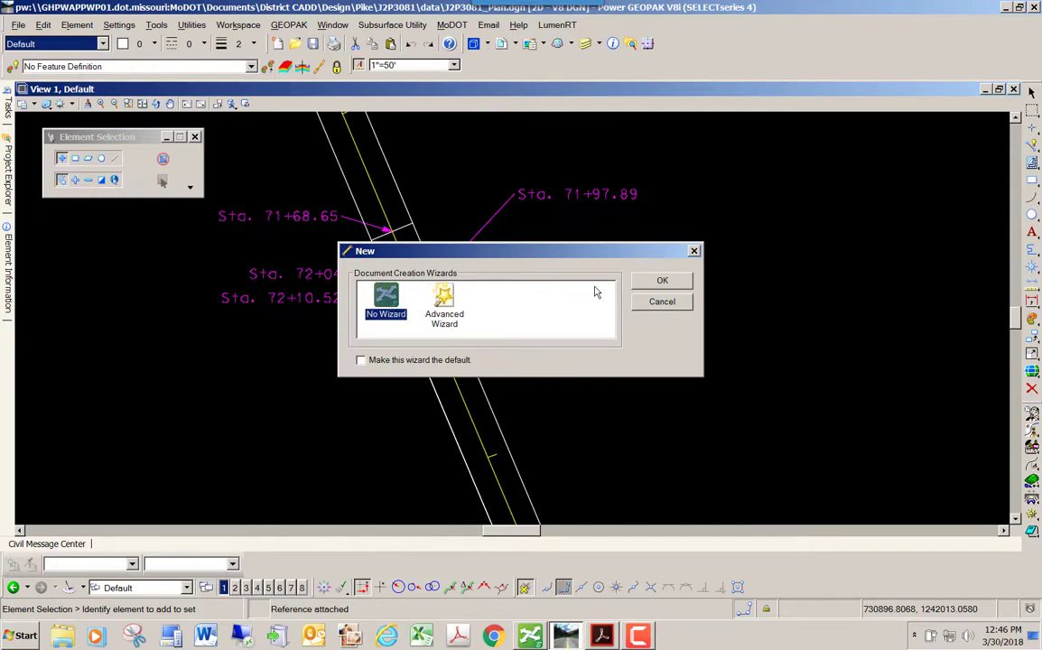
pyautogui.click(661, 281)
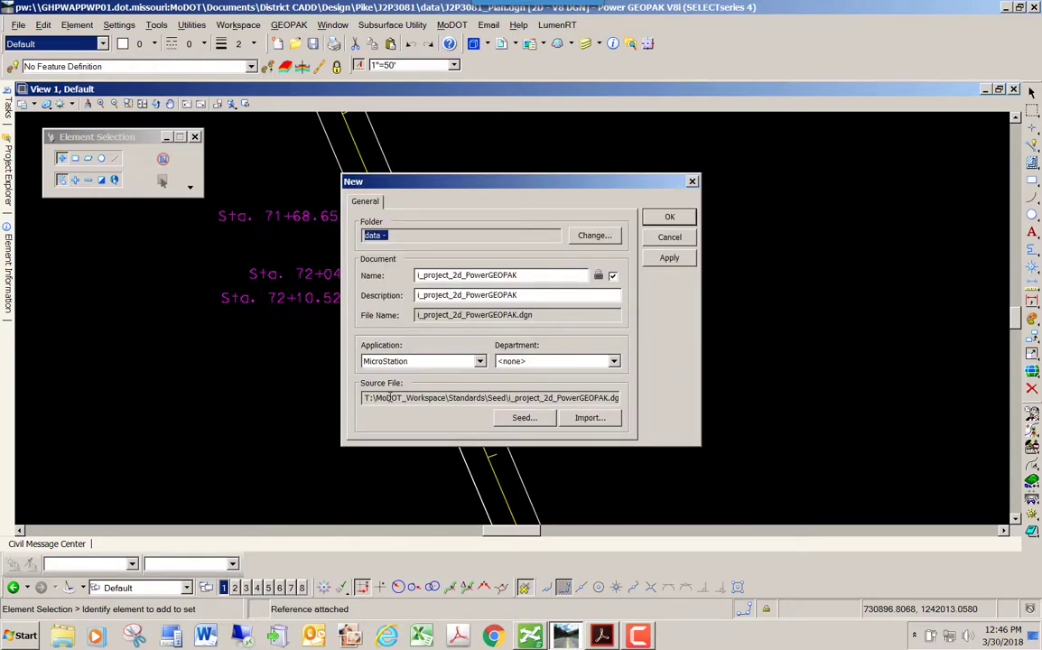
pyautogui.moveTo(395, 397); pyautogui.dragTo(617, 397)
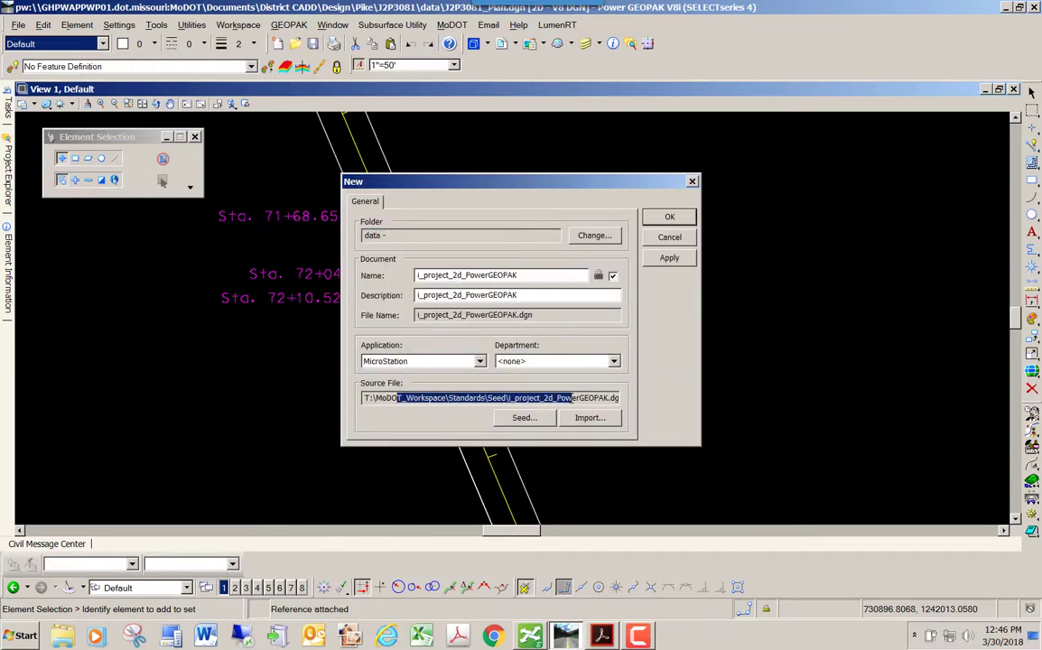
# Step: Create the new document as Corridors_J2P3081.dgn in the data folder and check in J2P3081_Plan.dgn
pyautogui.click(515, 275)
pyautogui.moveTo(516, 275); pyautogui.dragTo(397, 273)
pyautogui.rightClick(445, 275)
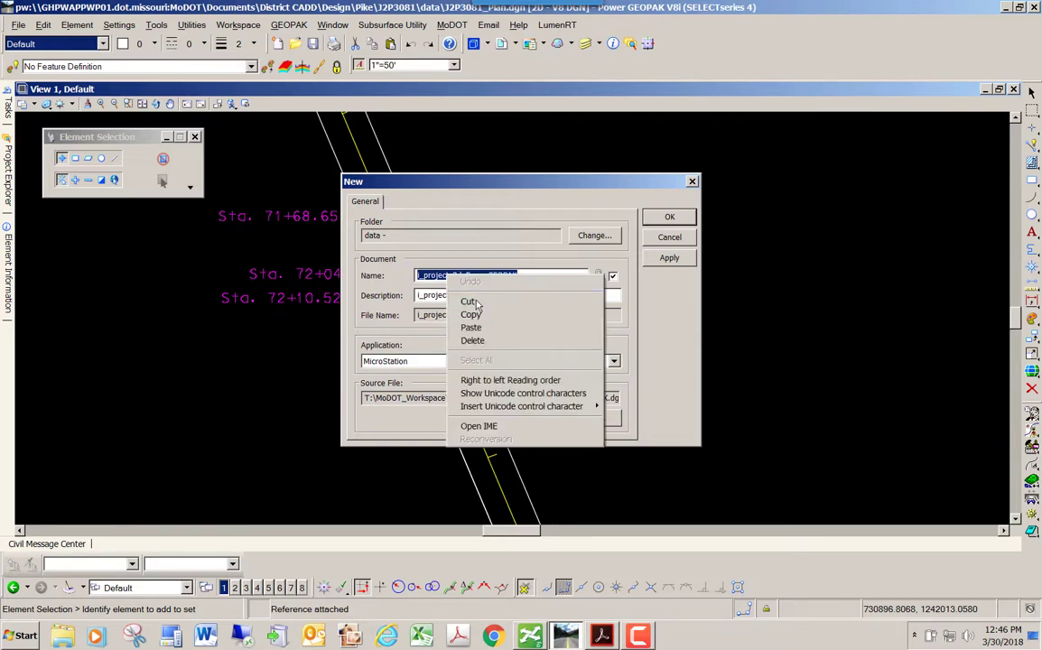
pyautogui.click(477, 332)
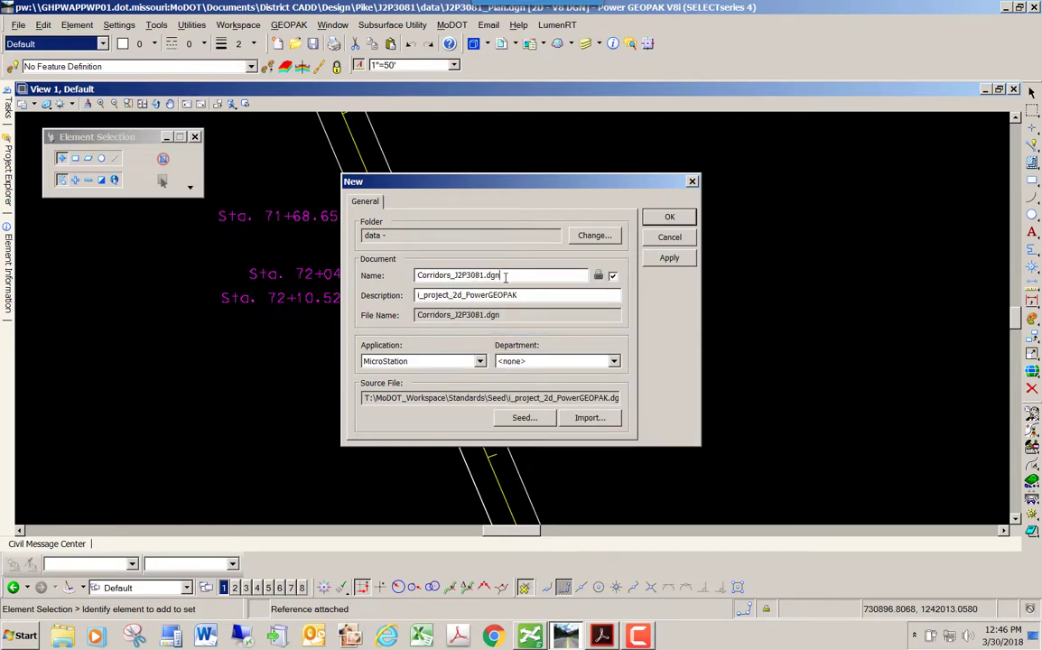
pyautogui.moveTo(511, 275); pyautogui.dragTo(414, 278)
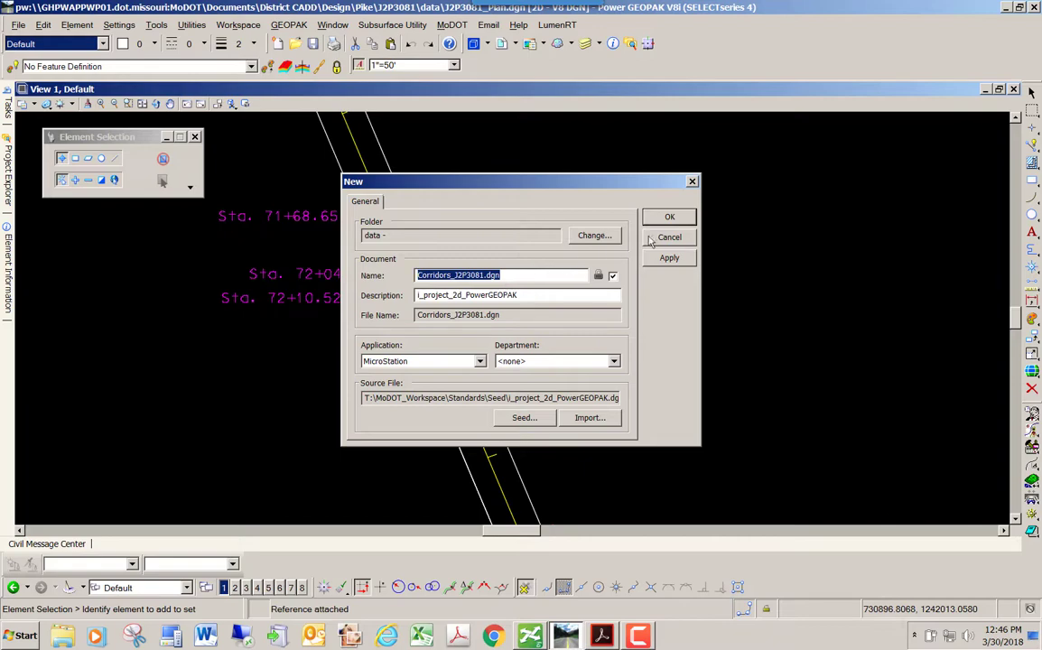
pyautogui.click(670, 217)
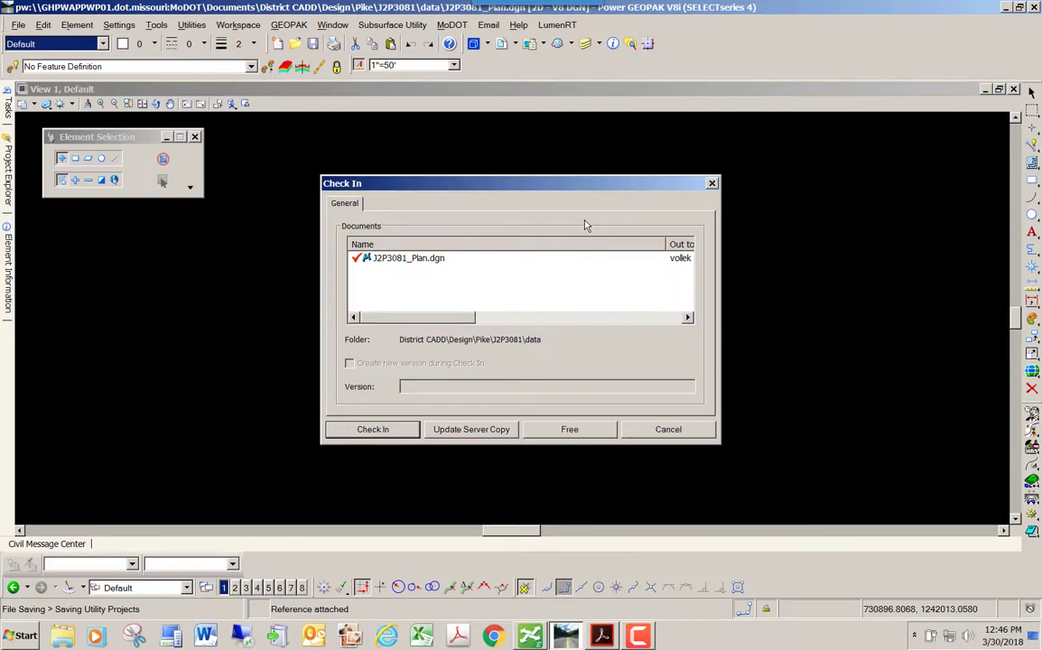
pyautogui.click(378, 430)
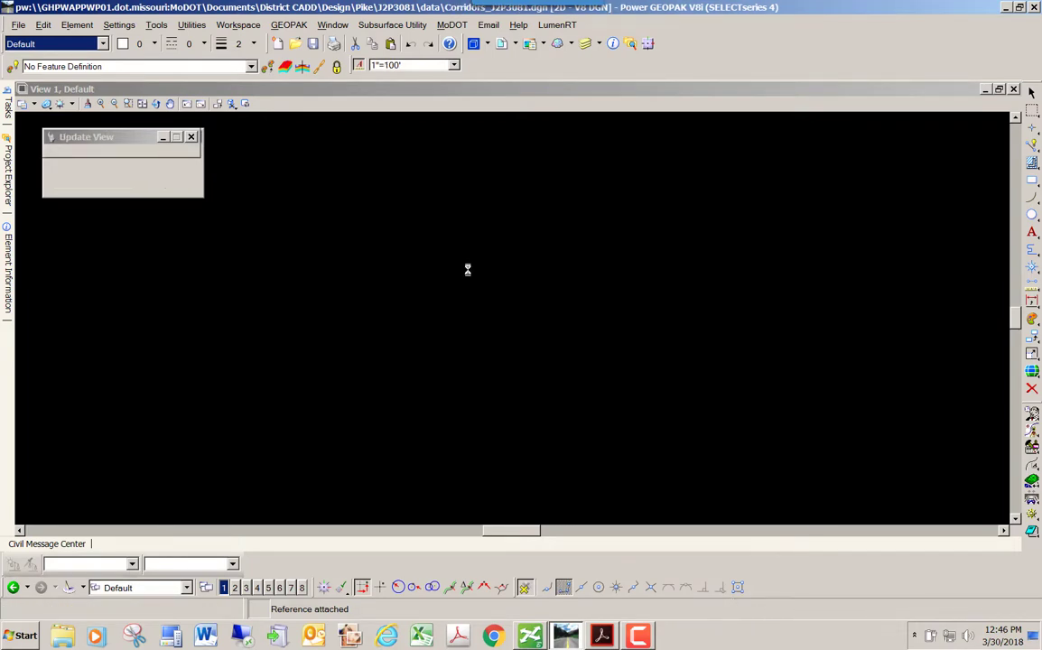
# Step: Switch to the exercise PDF and read items 4a to 4c on referencing the survey, plan and civil geometry files
pyautogui.hotkey('alt', 'Tab')
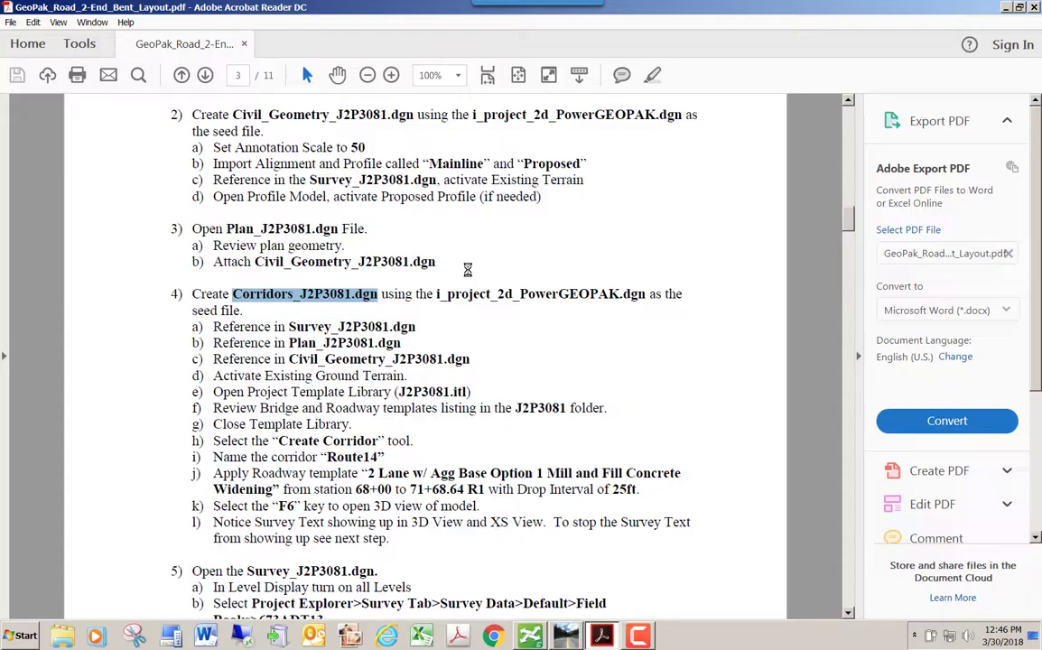
pyautogui.scroll(-2, 267, 284)
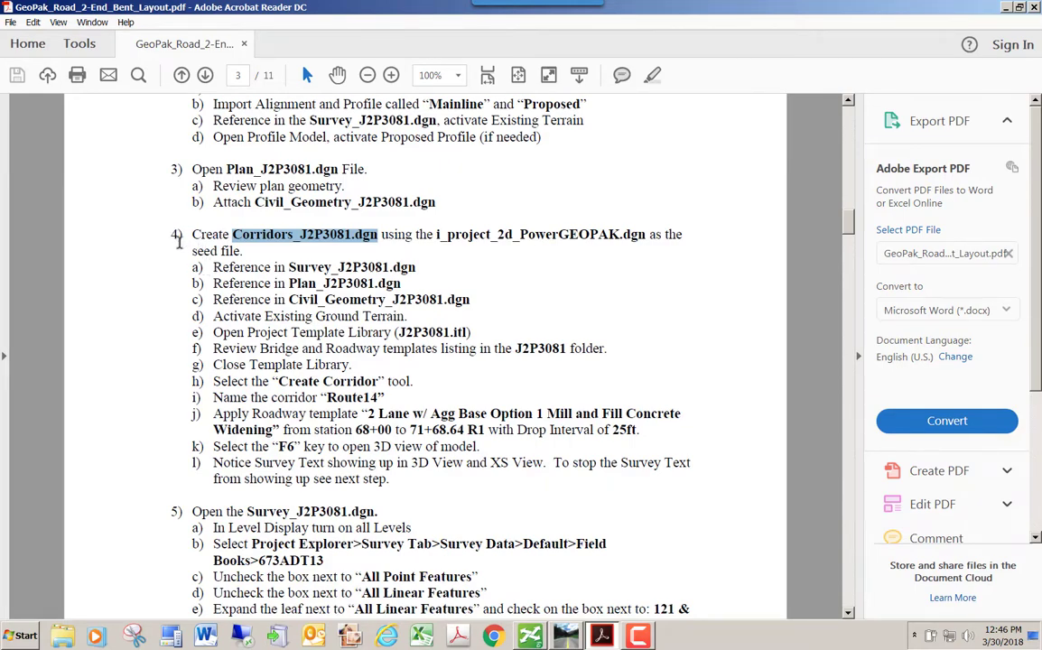
pyautogui.moveTo(212, 267); pyautogui.dragTo(470, 305)
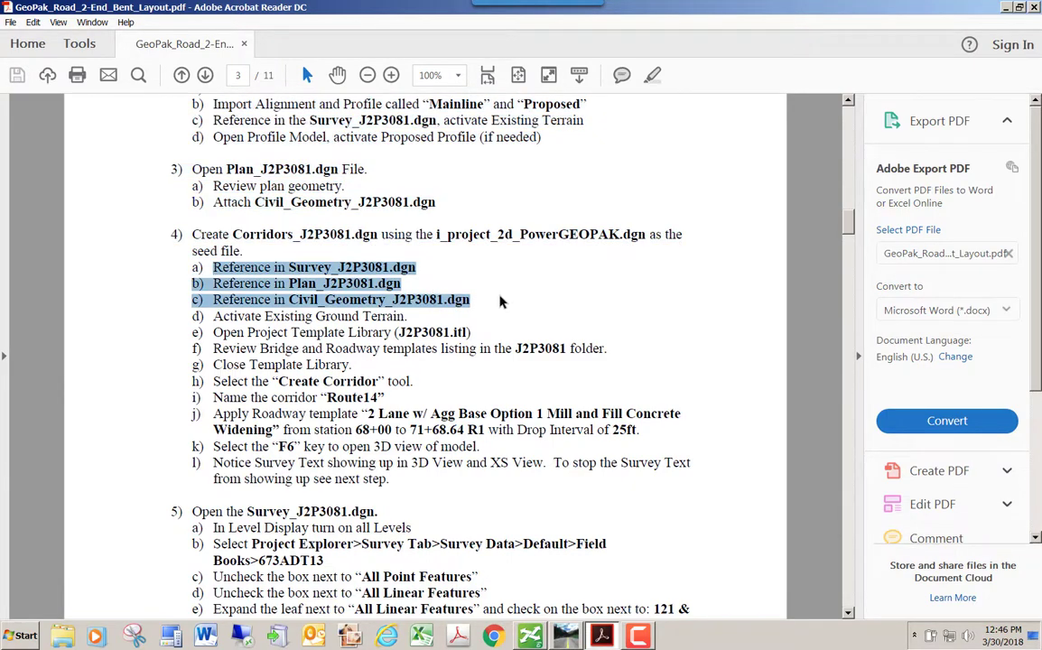
# Step: Switch back to Power GEOPAK and choose J2P3081_Survey.dgn, Civil_Geometry_J2P3081.dgn and J2P3081_Plan.dgn as reference files to attach
pyautogui.hotkey('alt', 'Tab')
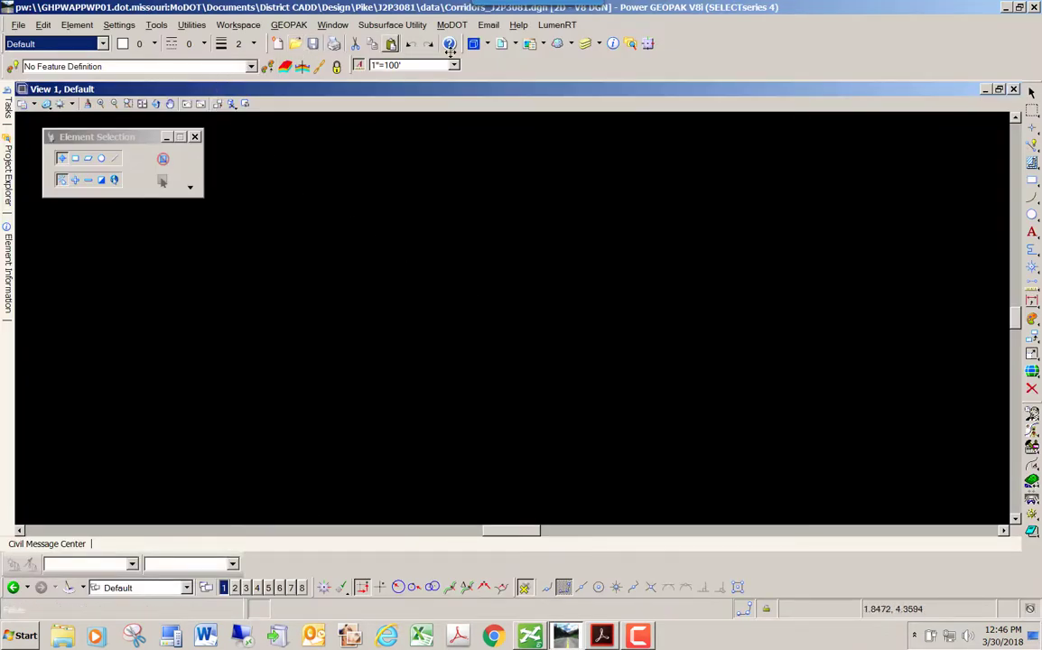
pyautogui.click(452, 45)
pyautogui.click(221, 160)
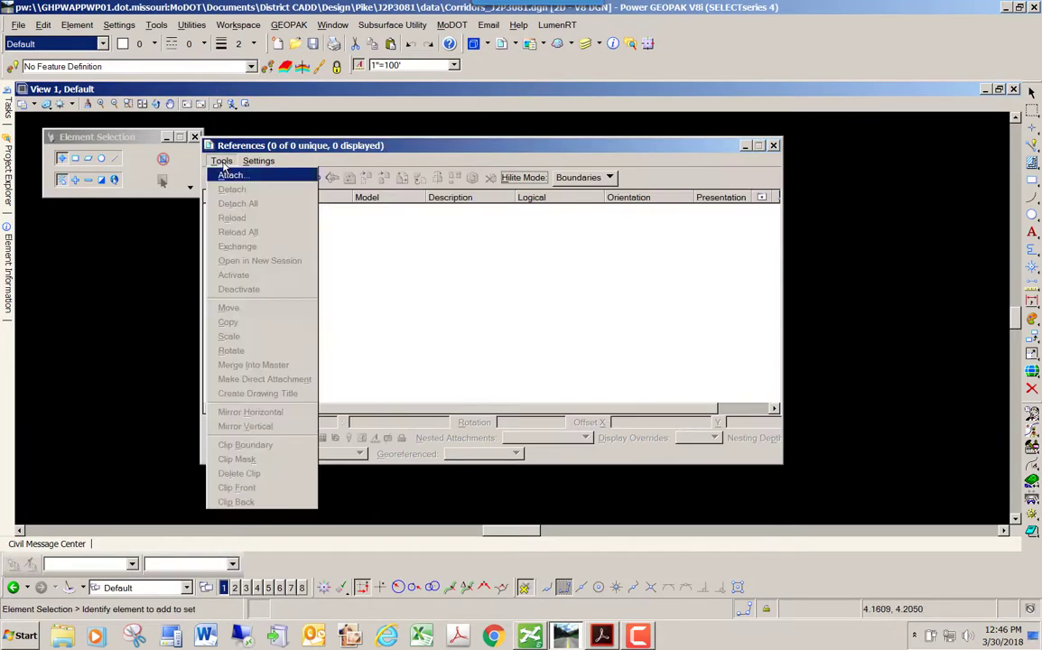
pyautogui.click(230, 174)
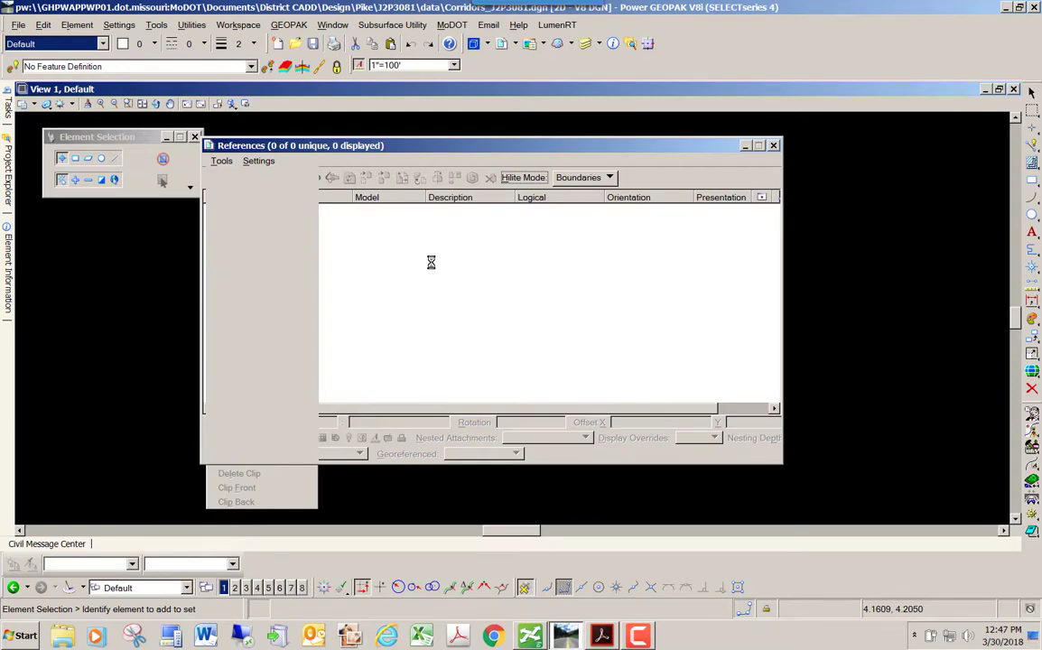
pyautogui.click(420, 260)
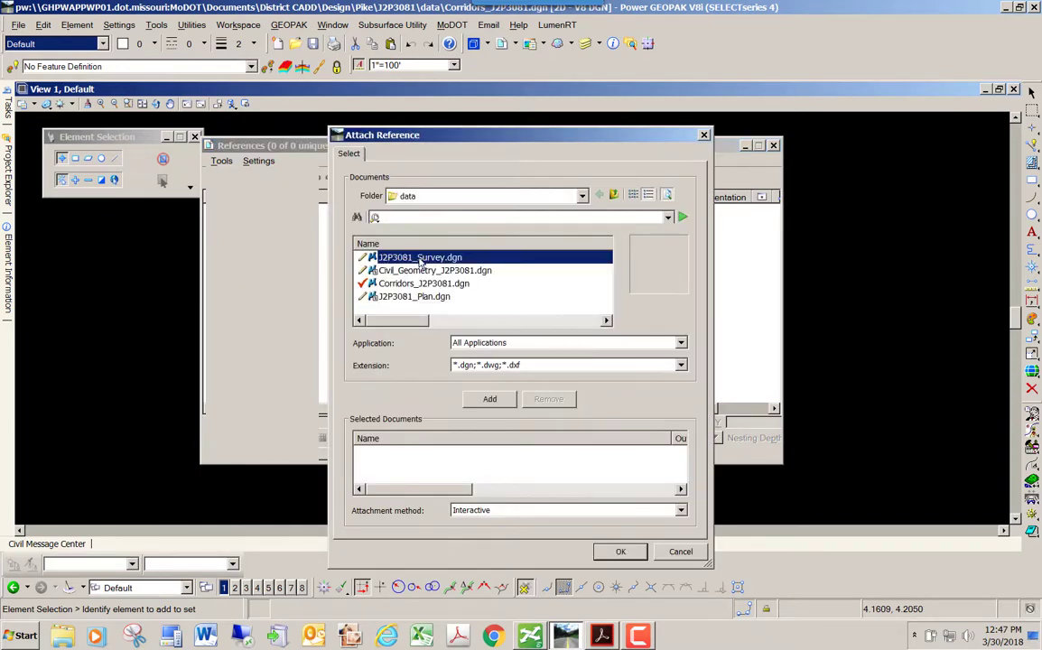
pyautogui.keyDown('ctrl'); pyautogui.click(417, 296); pyautogui.keyUp('ctrl')
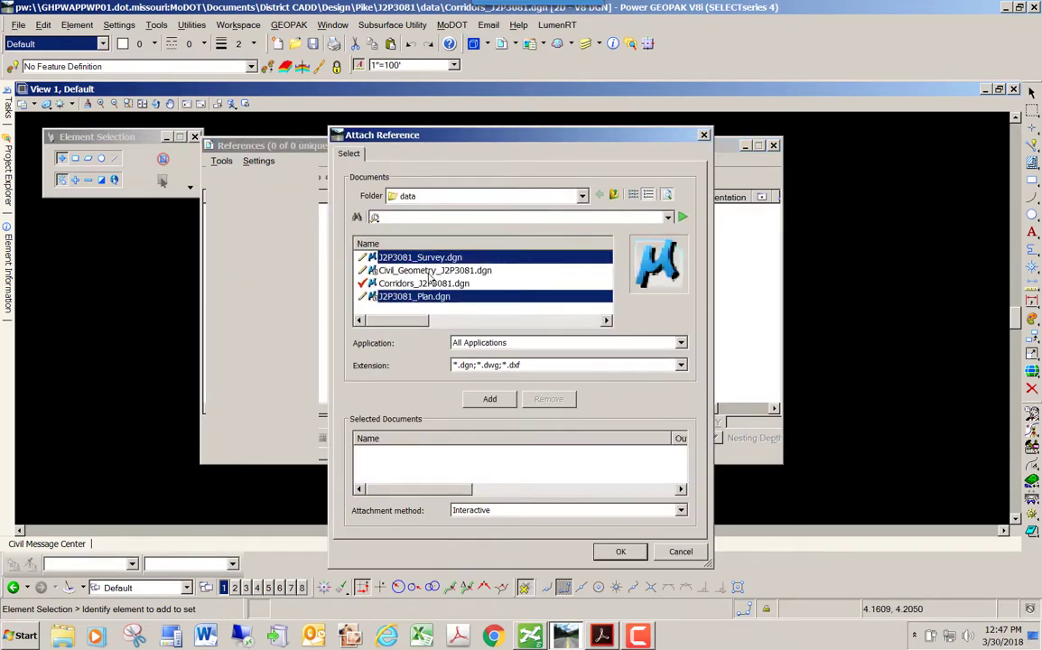
pyautogui.keyDown('ctrl'); pyautogui.click(429, 272); pyautogui.keyUp('ctrl')
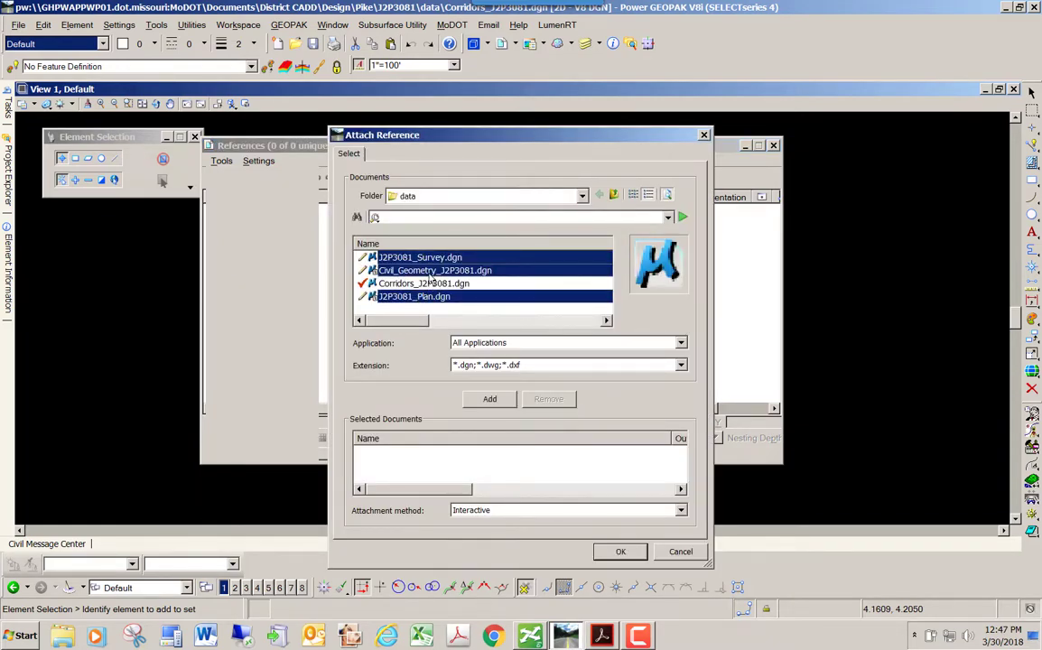
pyautogui.click(620, 551)
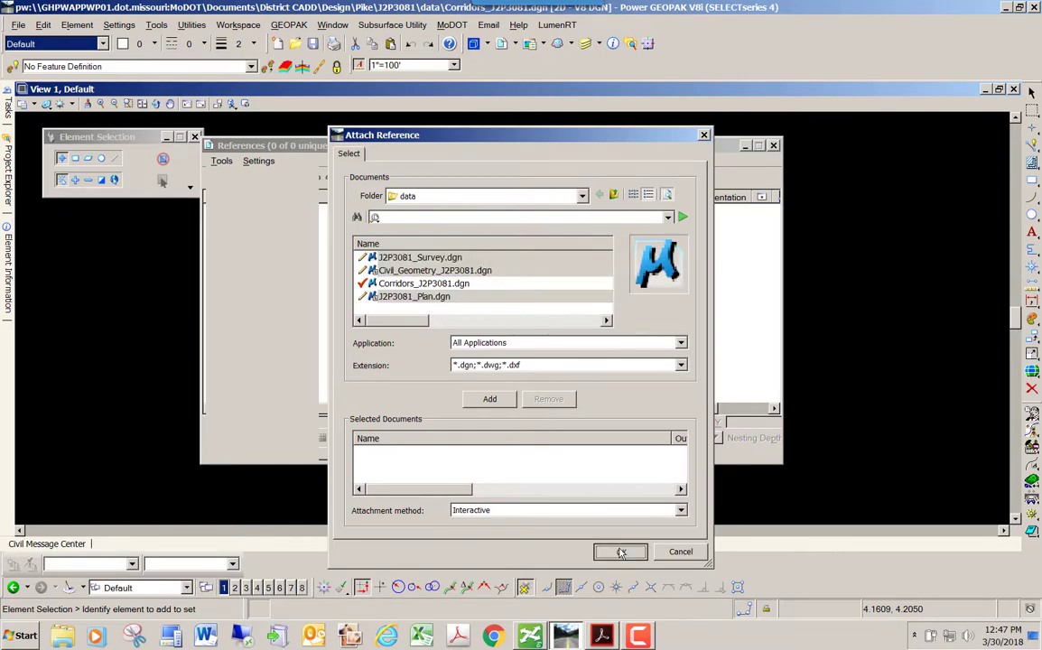
# Step: Attach the three chosen files with their Default models in Coincident - World orientation and close the references list
pyautogui.click(582, 196)
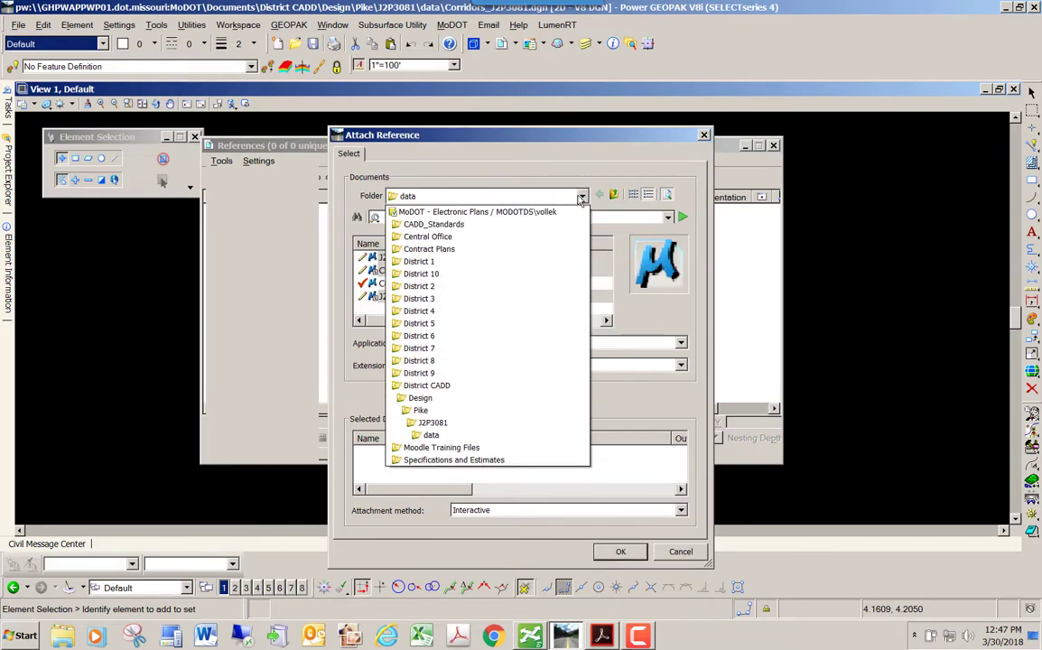
pyautogui.click(582, 199)
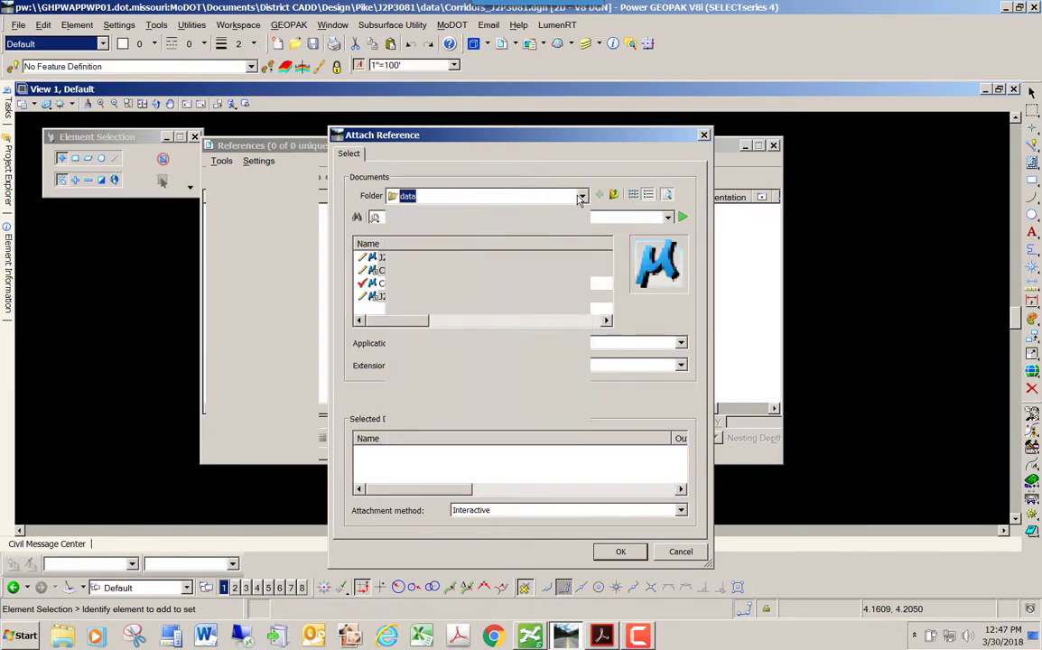
pyautogui.click(620, 552)
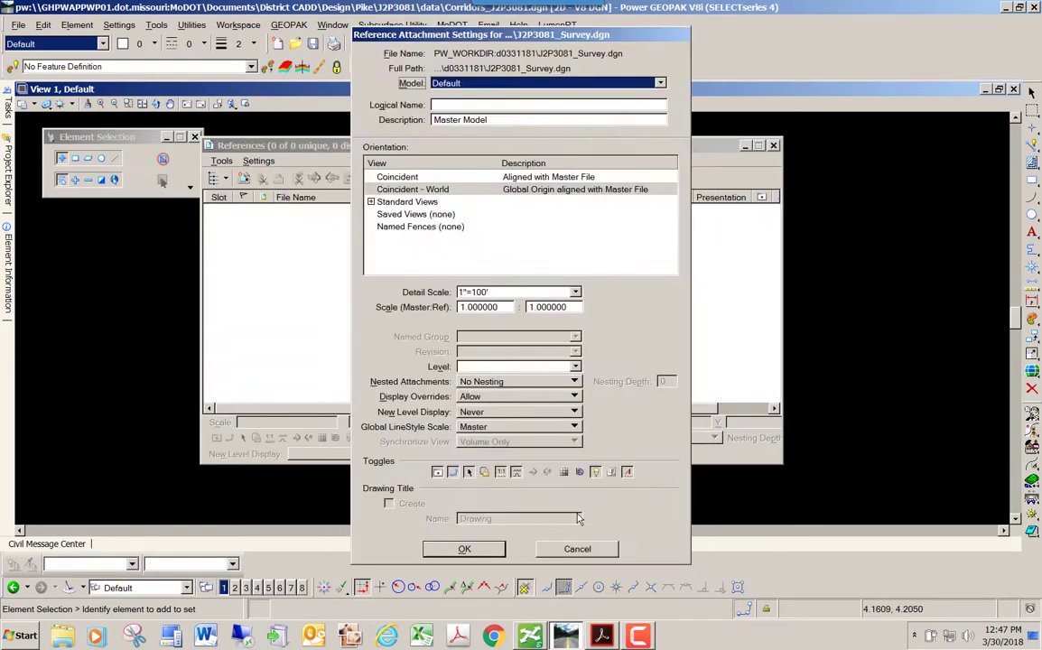
pyautogui.click(483, 549)
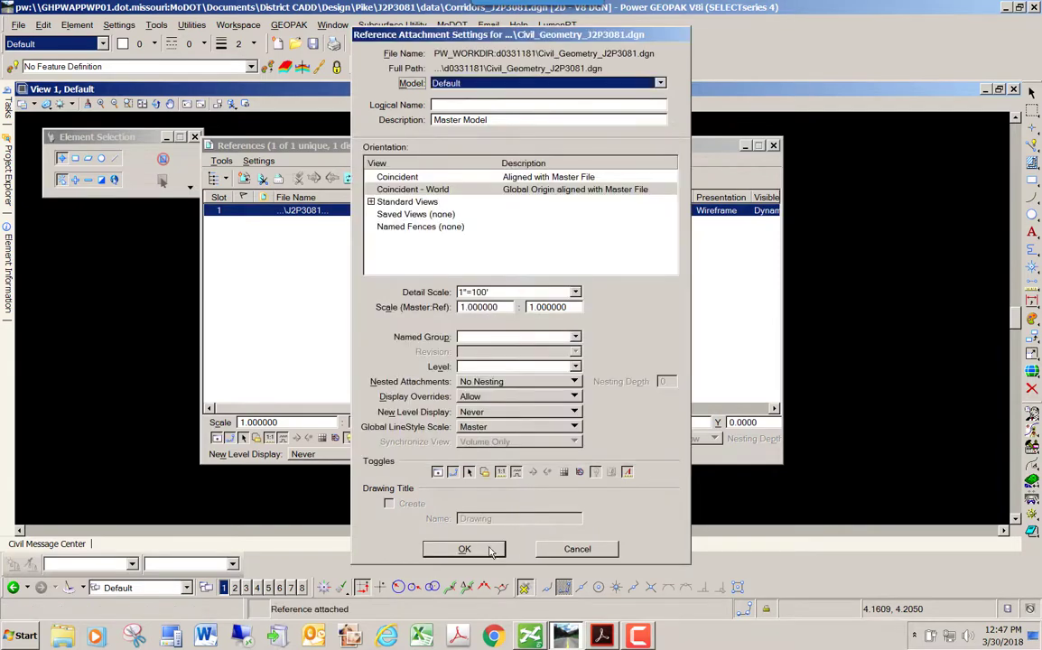
pyautogui.click(491, 551)
pyautogui.click(491, 551)
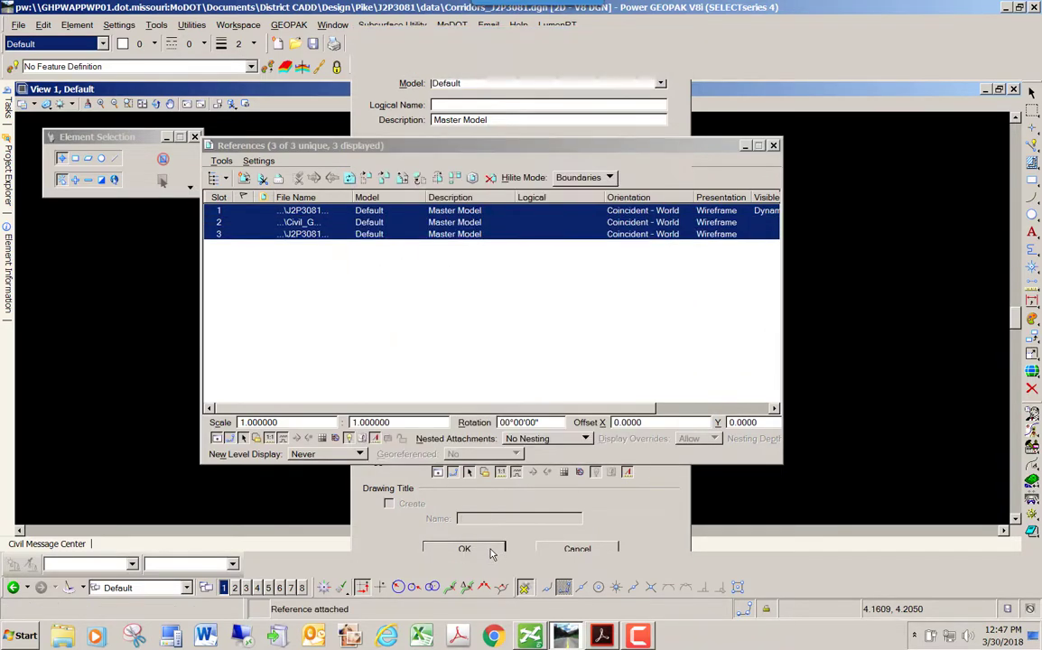
pyautogui.click(773, 145)
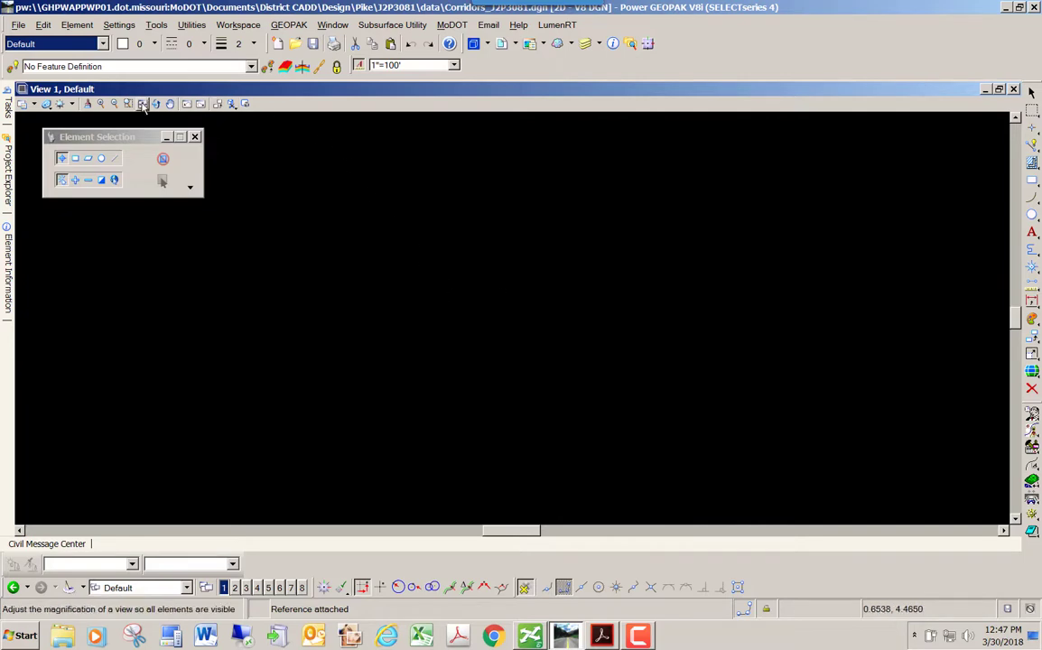
# Step: Fit all references in the view and set the existing ground terrain from the survey reference as the active terrain
pyautogui.click(141, 104)
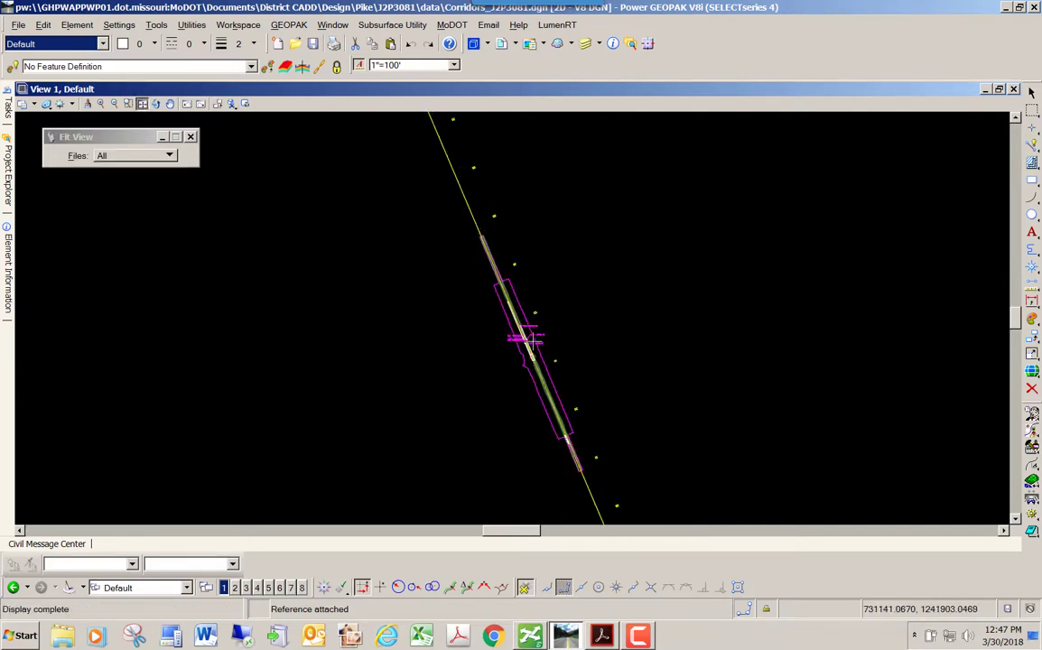
pyautogui.scroll(4, 533, 338)
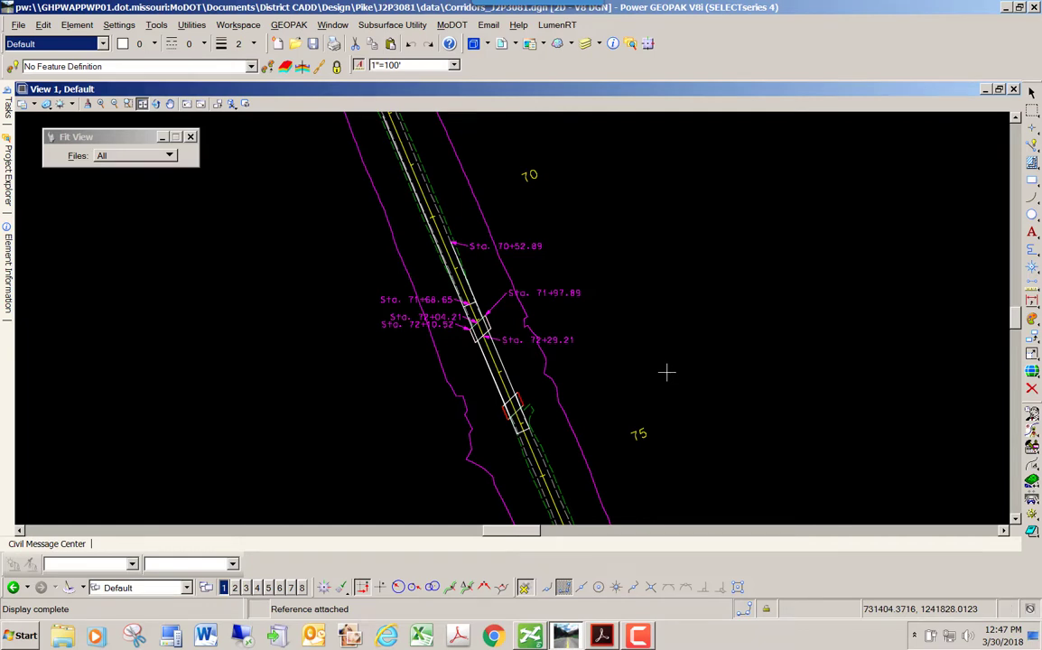
pyautogui.rightClick(567, 387)
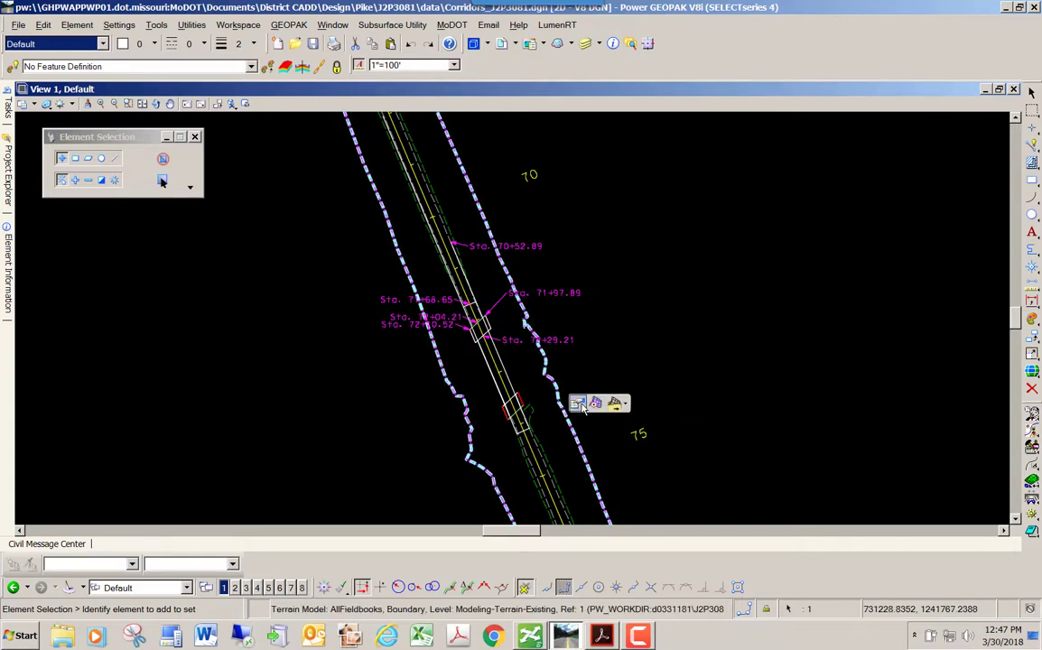
pyautogui.click(578, 404)
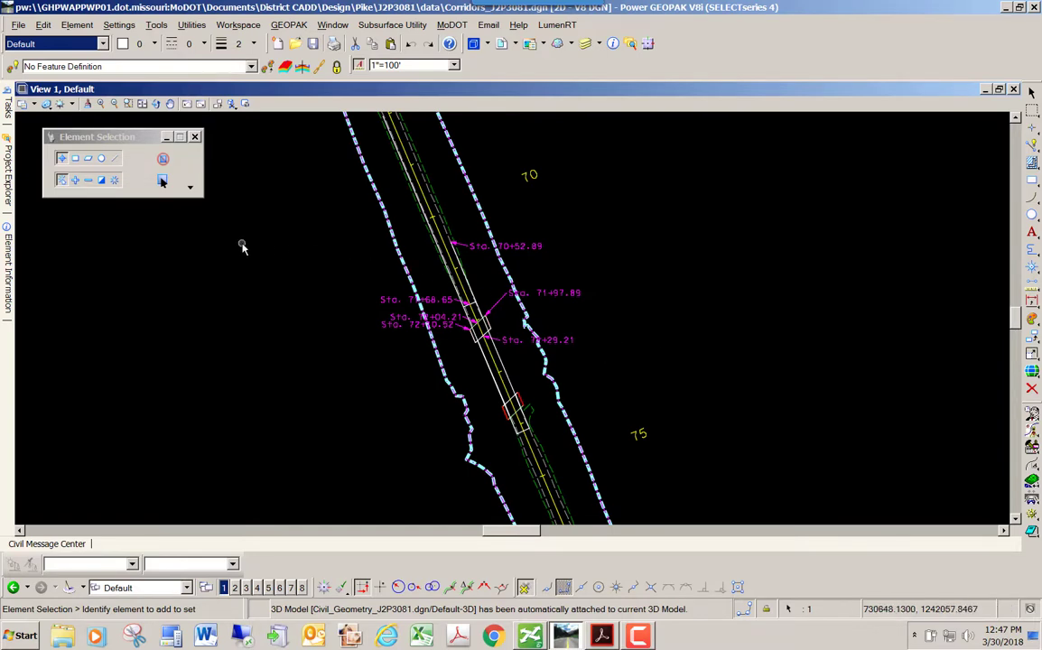
# Step: Open the Create Template tool for corridor modeling and widen the template library list to show full names
pyautogui.moveTo(6, 101)
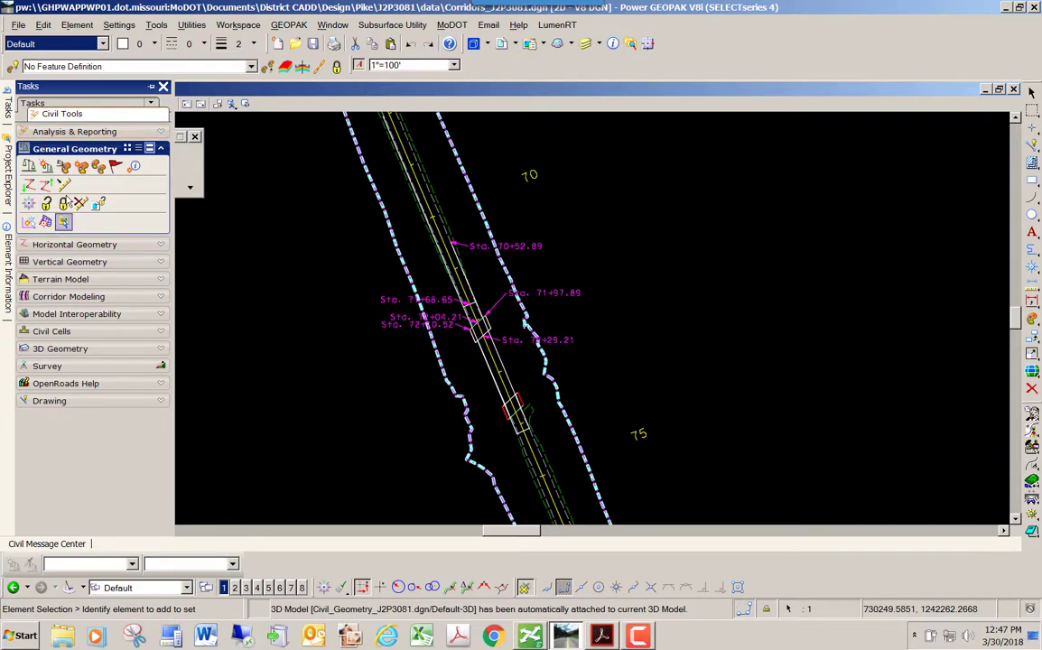
pyautogui.click(78, 301)
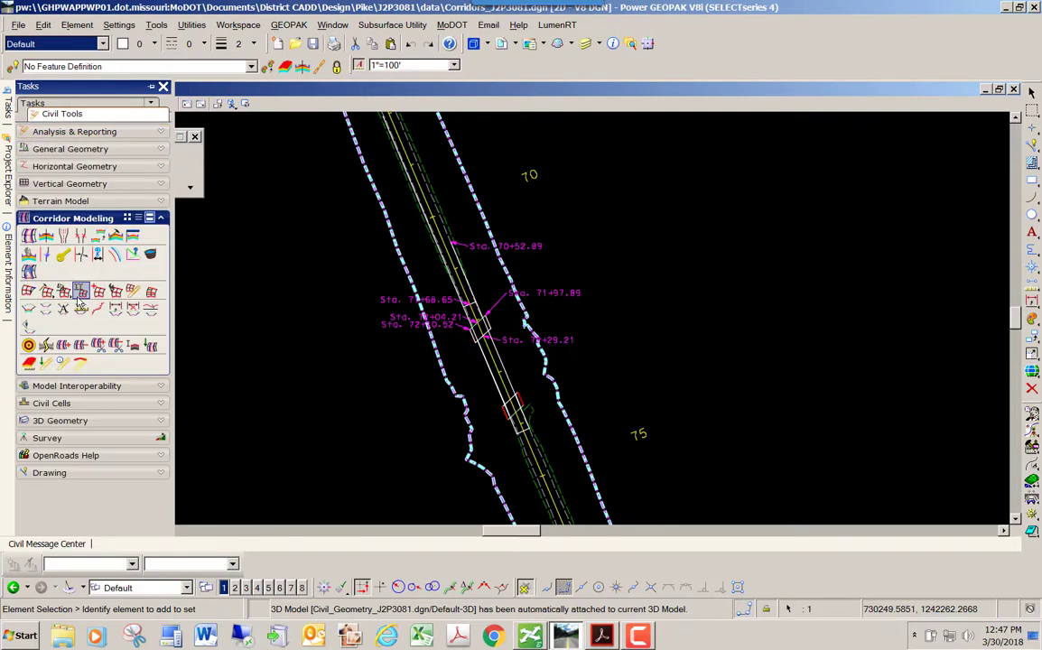
pyautogui.click(116, 239)
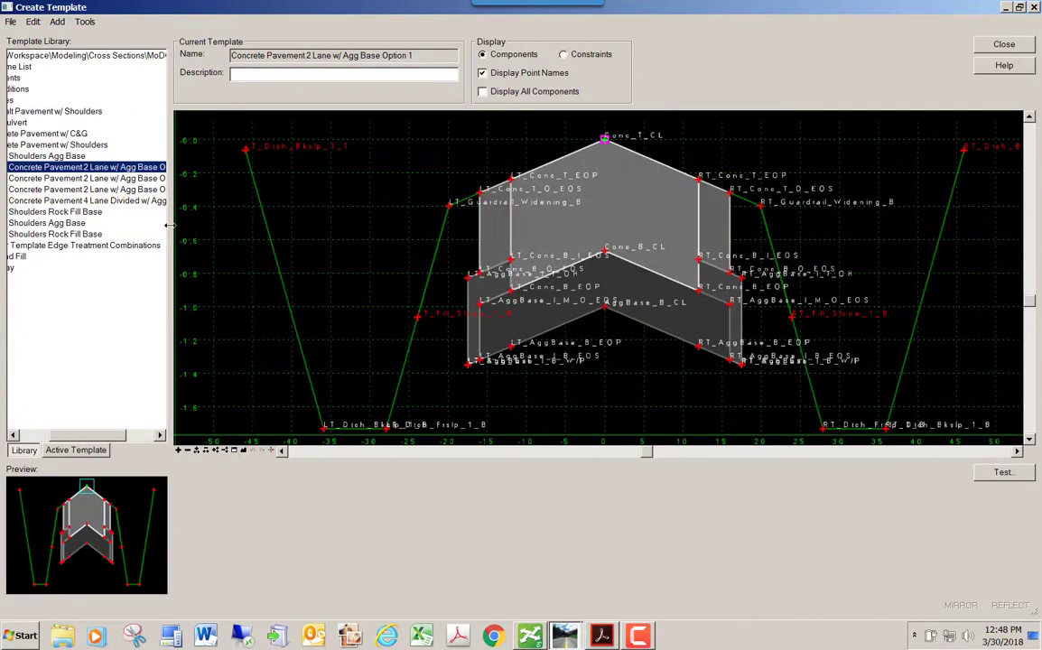
pyautogui.moveTo(168, 227); pyautogui.dragTo(320, 235)
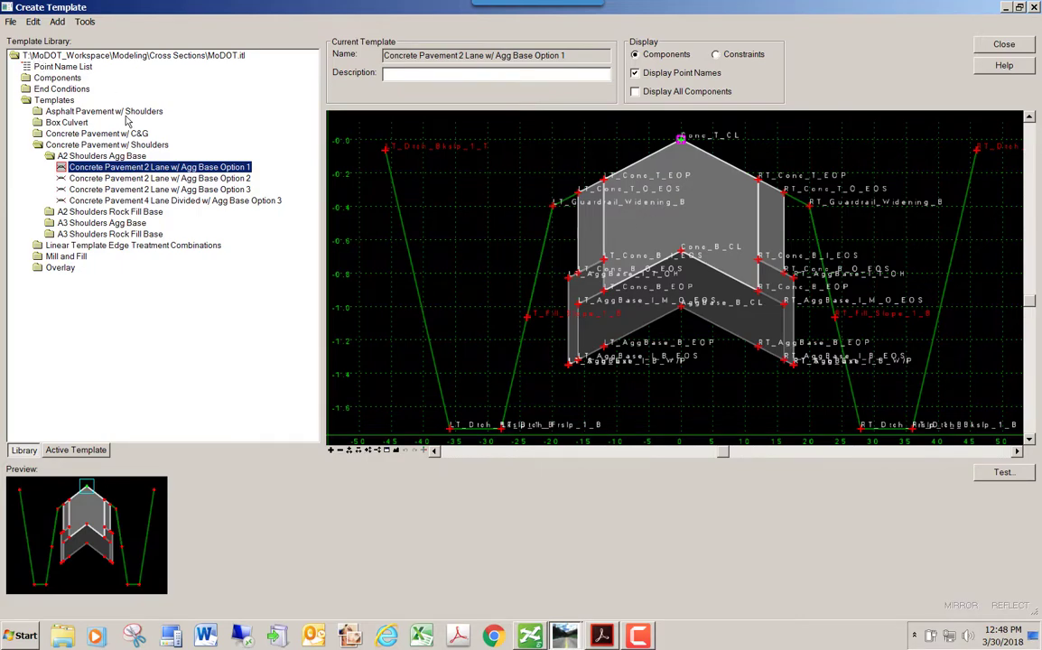
# Step: Open the project template library J2P3081.itl from the District CADD\Design\Pike\J2P3081\data folder
pyautogui.click(12, 22)
pyautogui.click(20, 50)
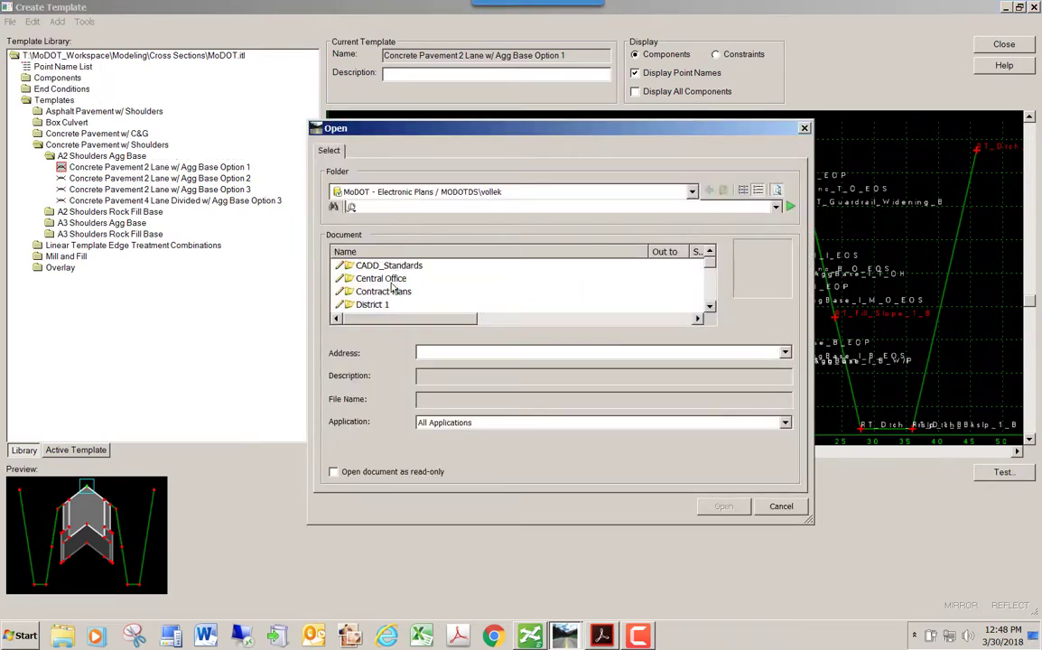
pyautogui.scroll(-2, 402, 291)
pyautogui.scroll(-2, 403, 292)
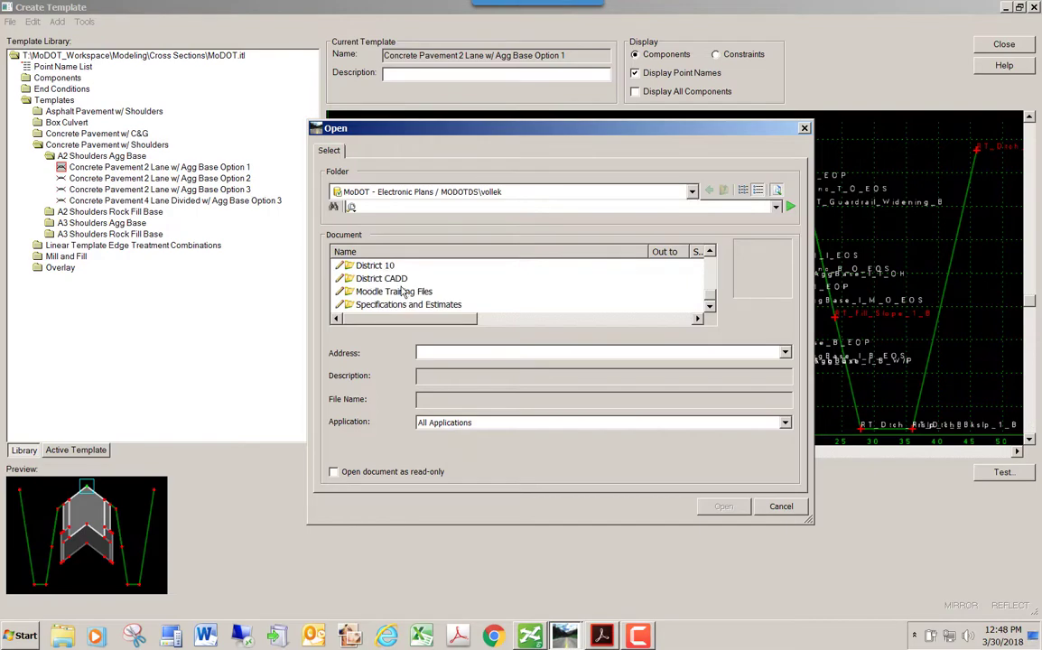
pyautogui.doubleClick(384, 279)
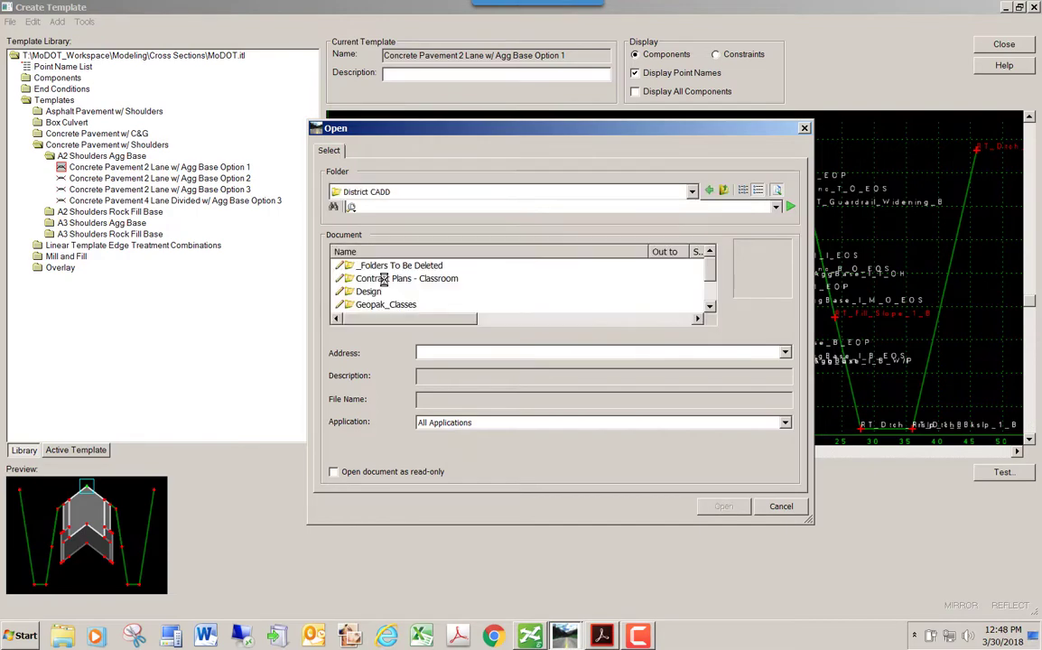
pyautogui.doubleClick(371, 291)
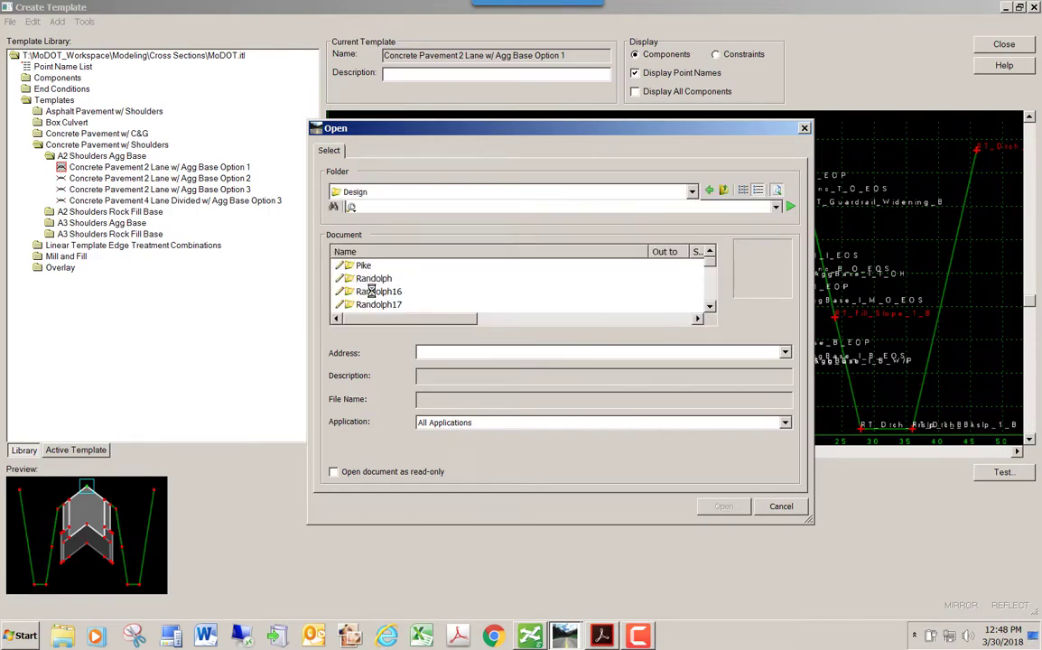
pyautogui.doubleClick(359, 266)
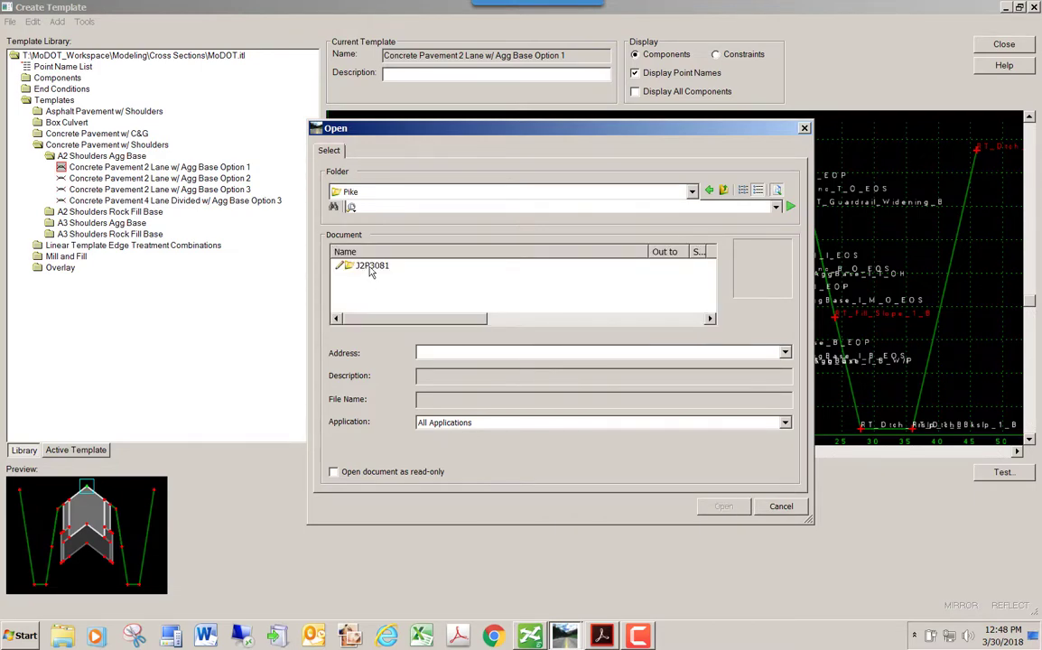
pyautogui.doubleClick(368, 267)
pyautogui.doubleClick(365, 268)
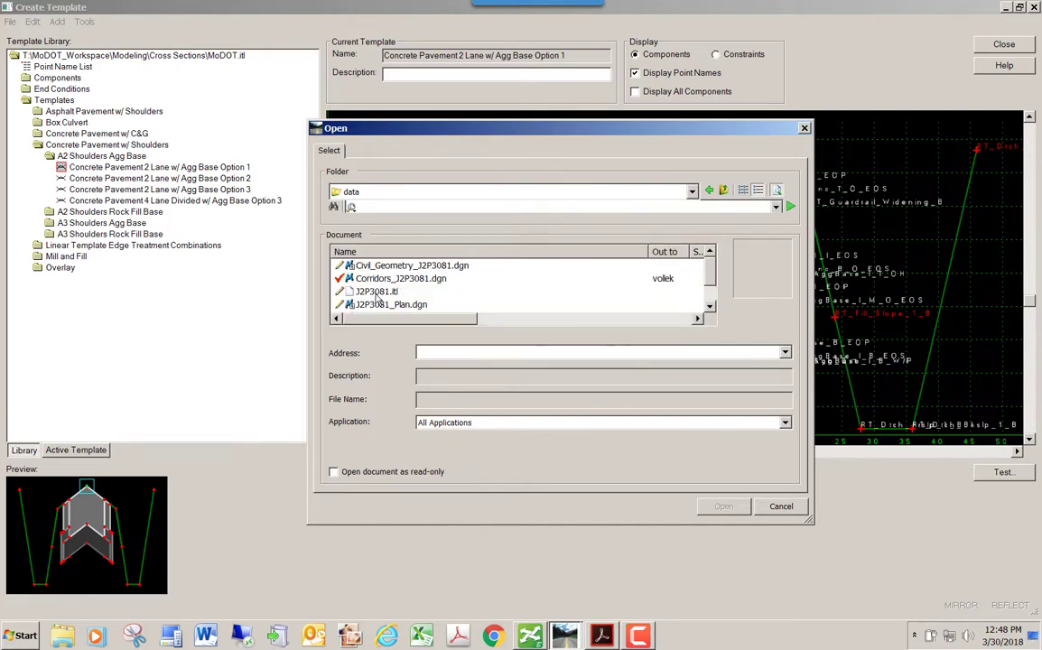
pyautogui.click(376, 292)
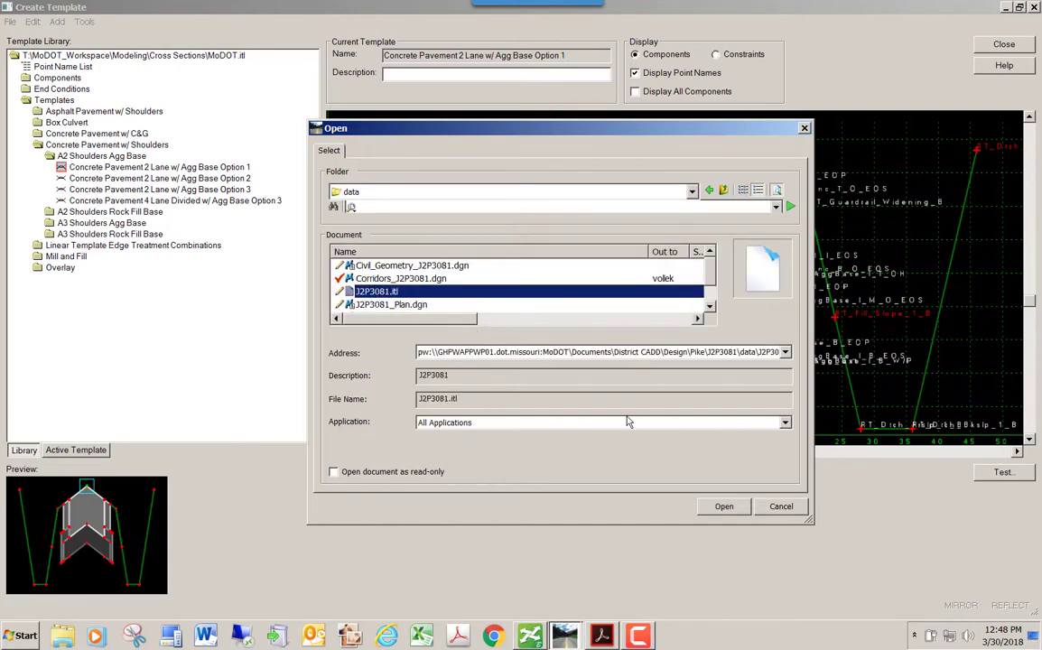
pyautogui.click(725, 507)
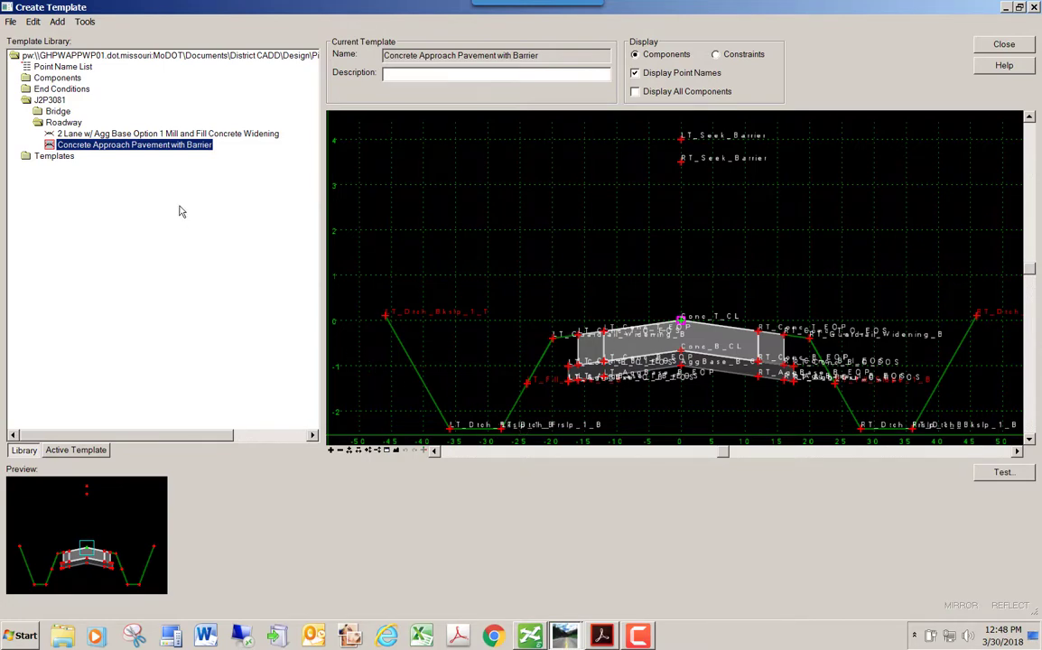
# Step: Review the 2:1 Earth Slopes with Upper Concrete Structure, Bridge and Clipping Template cross sections in the J2P3081 Bridge folder
pyautogui.click(52, 100)
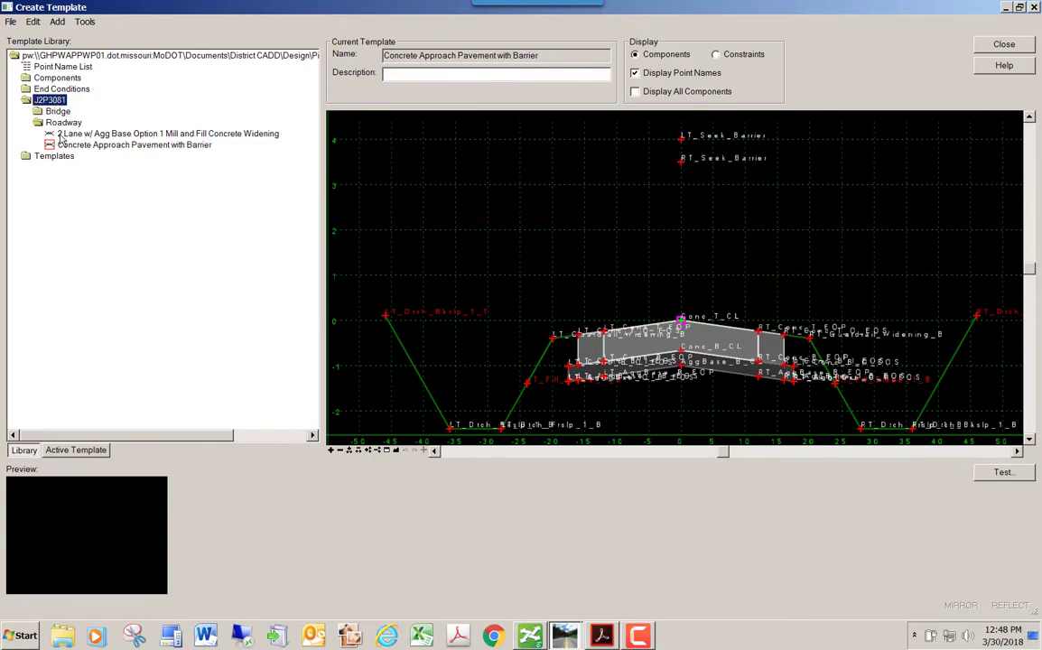
pyautogui.doubleClick(58, 111)
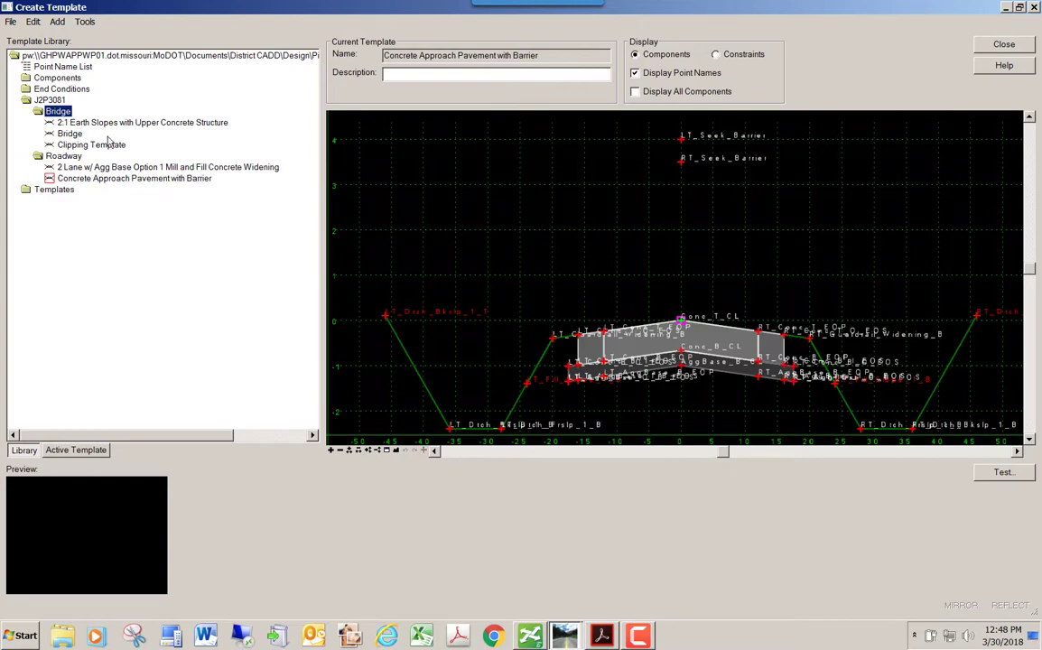
pyautogui.doubleClick(102, 124)
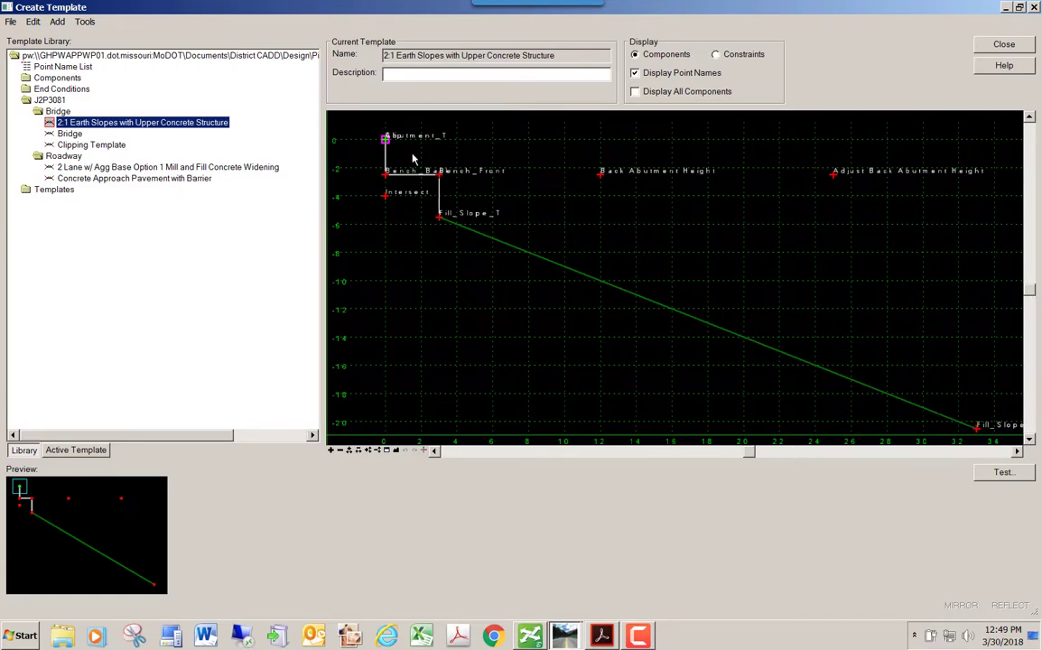
pyautogui.doubleClick(70, 134)
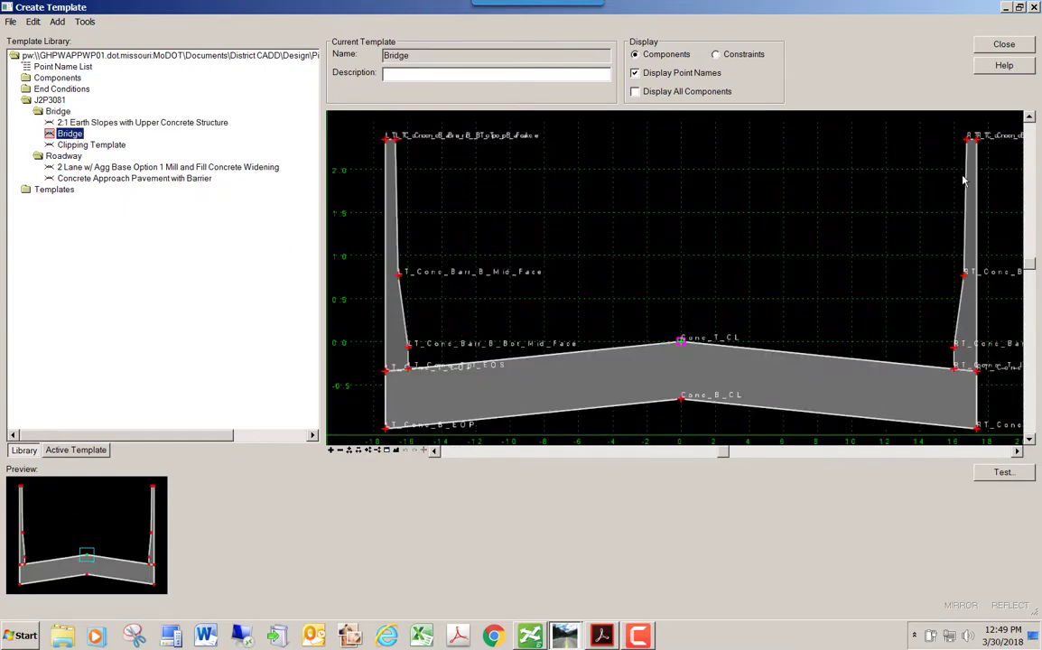
pyautogui.doubleClick(75, 146)
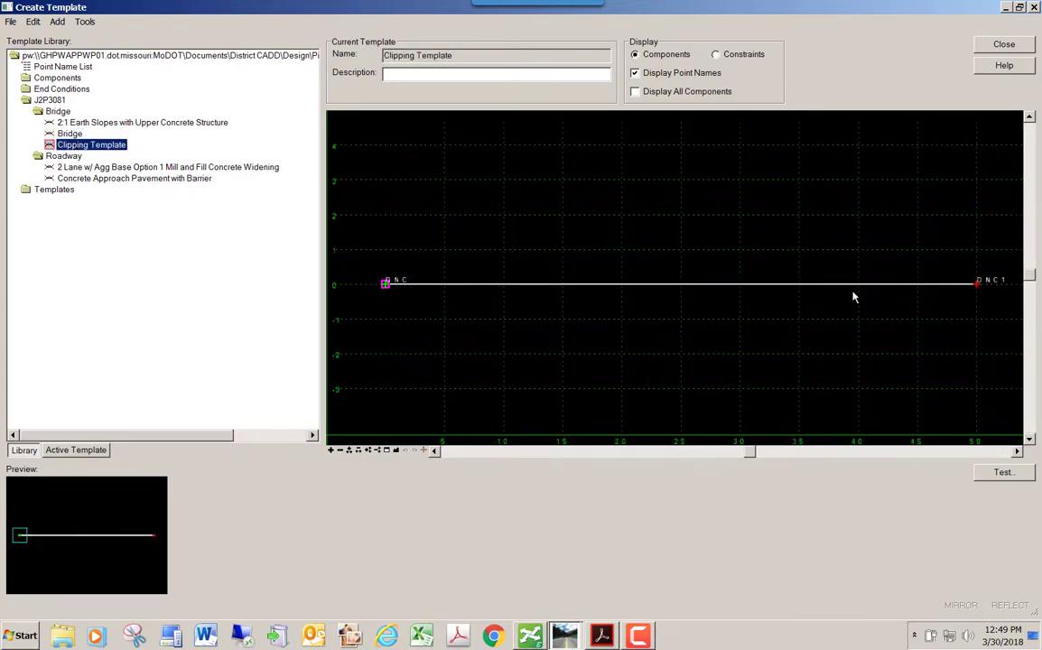
pyautogui.moveTo(667, 295)
# Step: Examine the pavement, base and ditch components of the Roadway template 2 Lane w/ Agg Base Option 1 Mill and Fill Concrete Widening
pyautogui.click(65, 156)
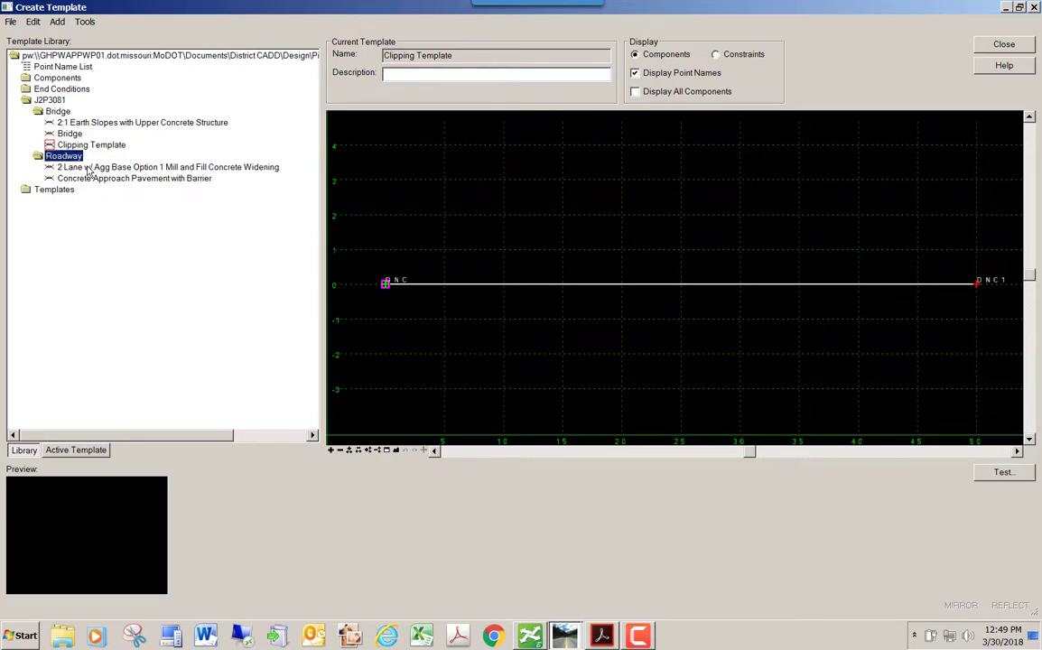
pyautogui.doubleClick(90, 168)
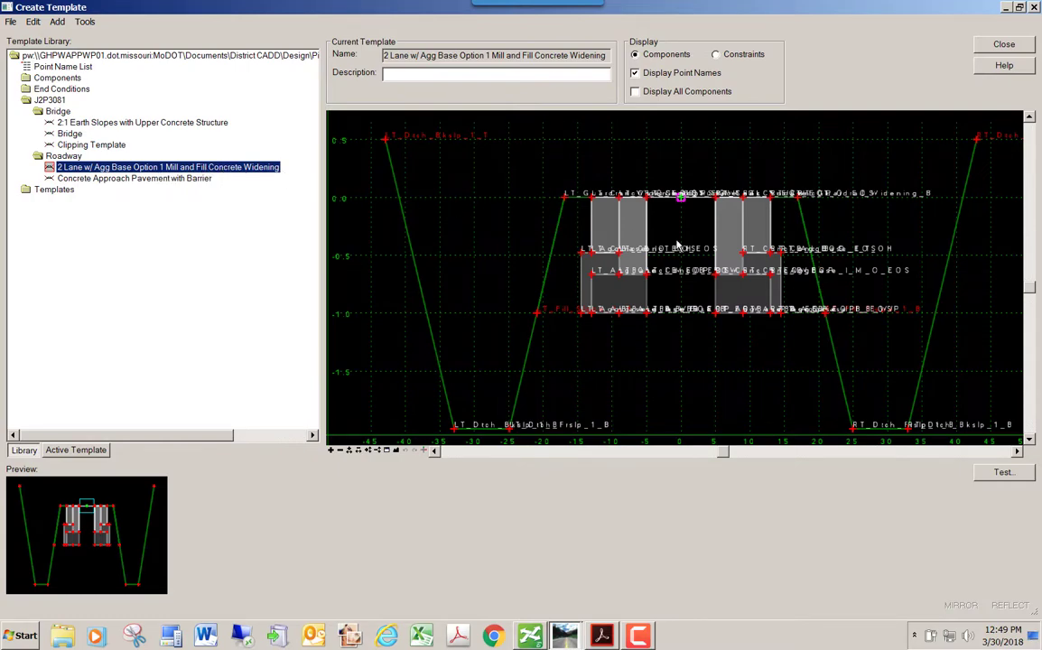
pyautogui.scroll(5, 694, 213)
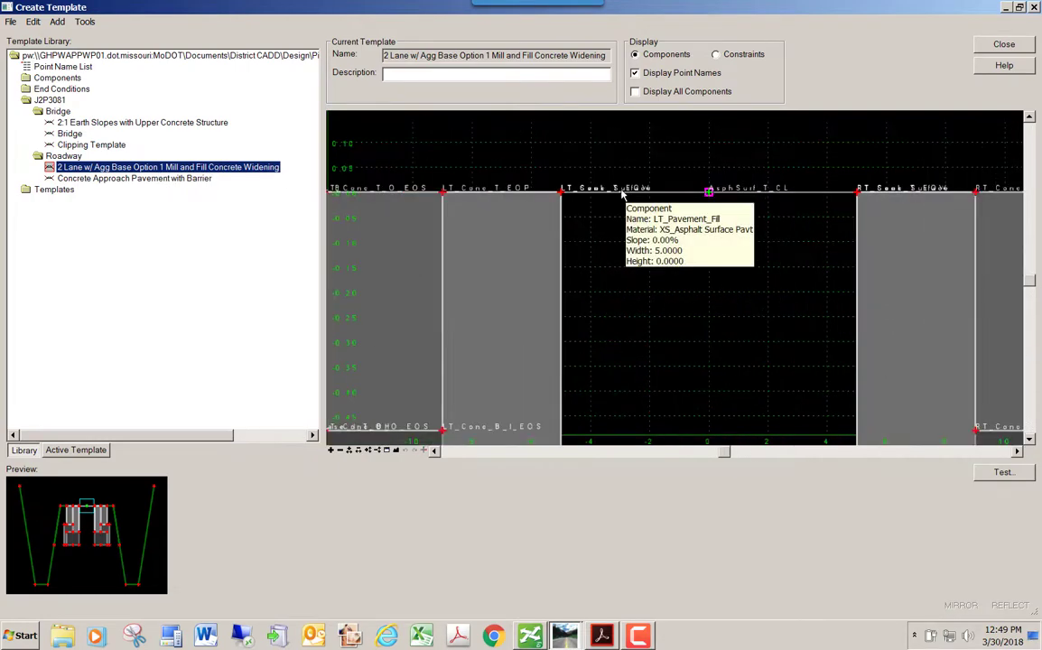
pyautogui.scroll(-3, 704, 232)
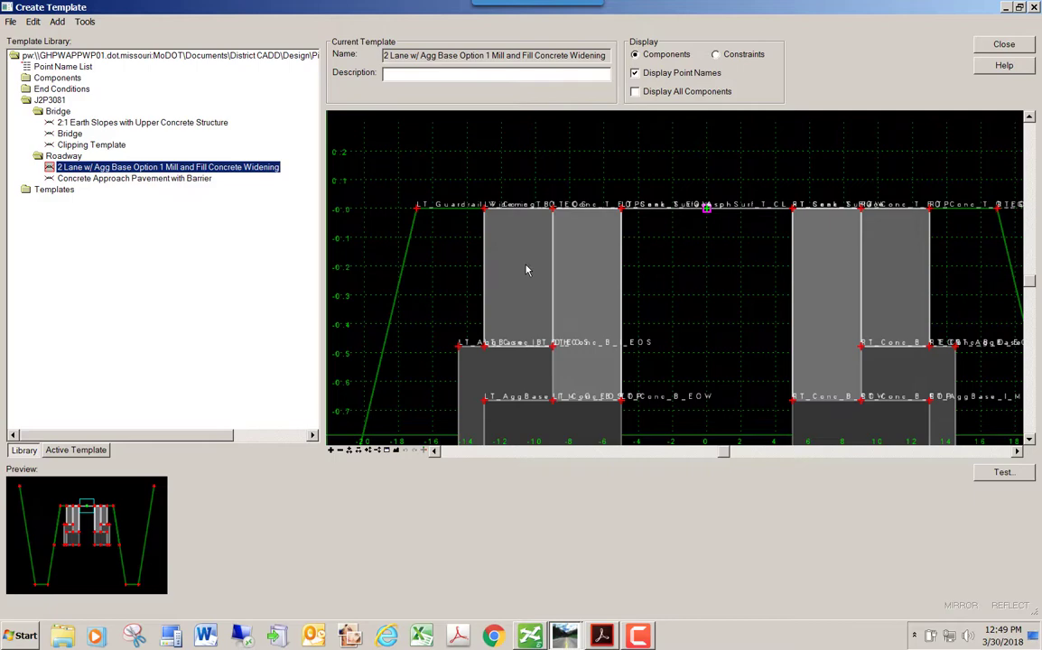
pyautogui.scroll(-2, 530, 199)
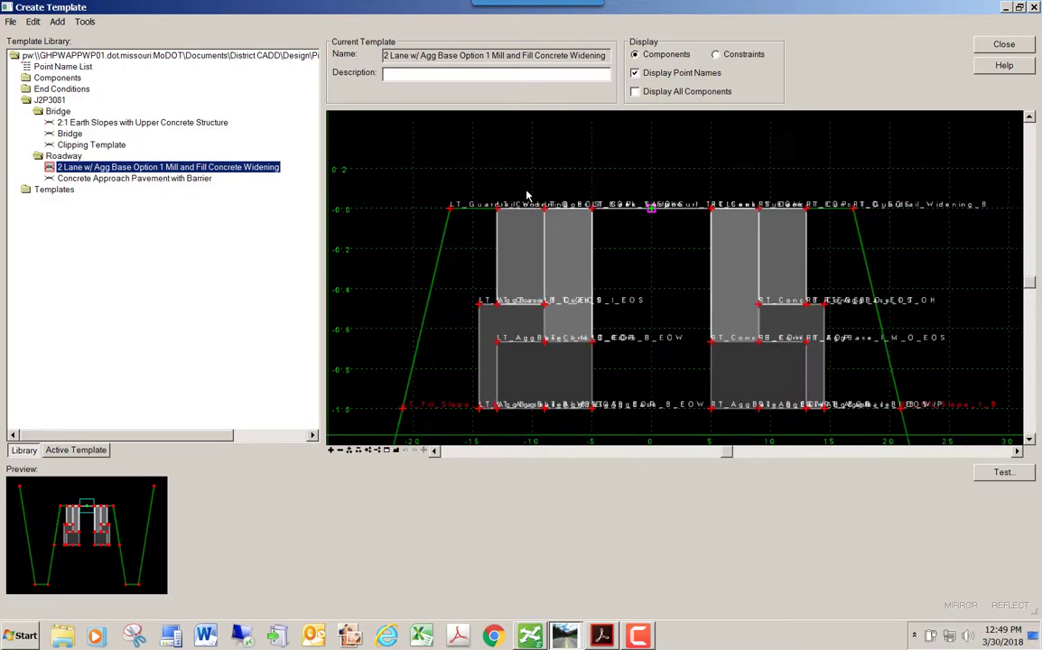
pyautogui.scroll(-1, 483, 192)
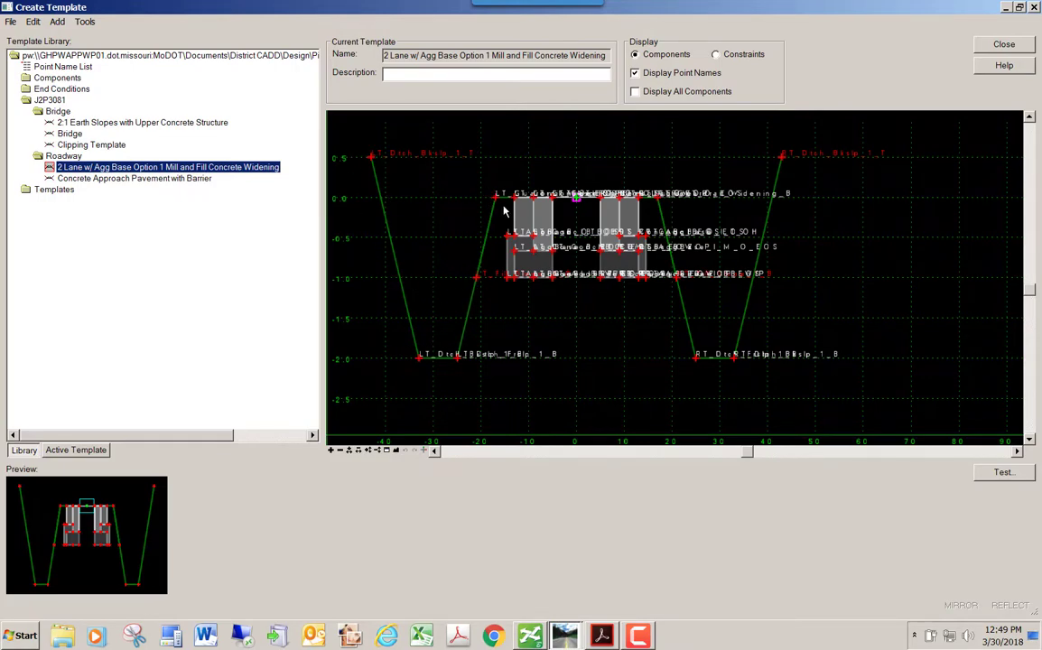
pyautogui.scroll(3, 552, 210)
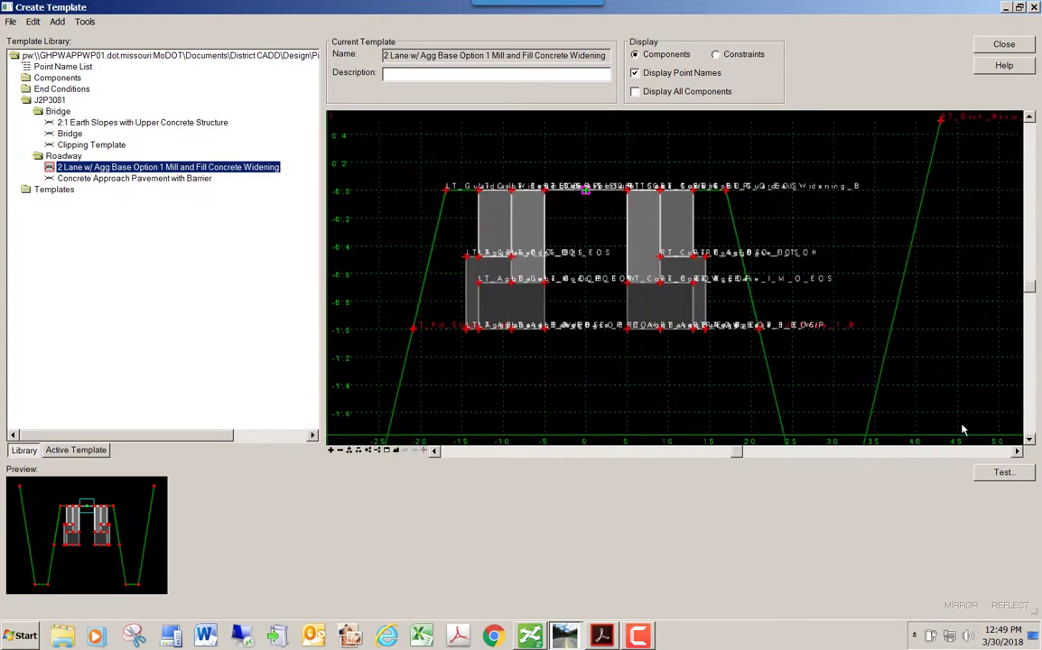
# Step: Test the roadway template's end conditions against the active terrain model at 0.00% surface slope, and close the template library
pyautogui.click(999, 473)
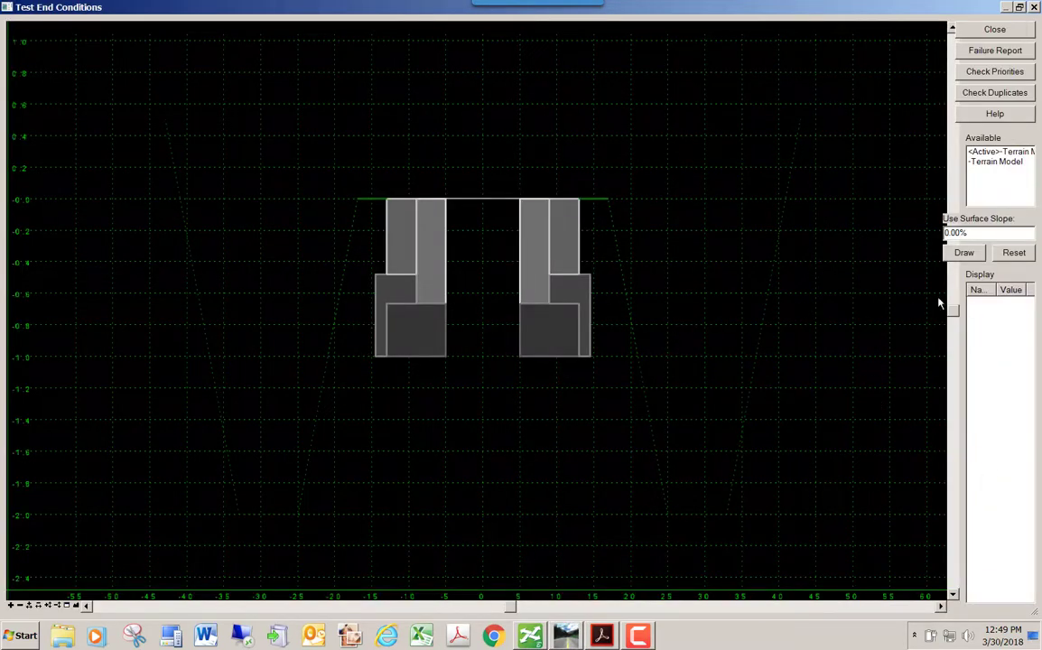
pyautogui.moveTo(991, 163); pyautogui.dragTo(954, 213)
pyautogui.click(991, 152)
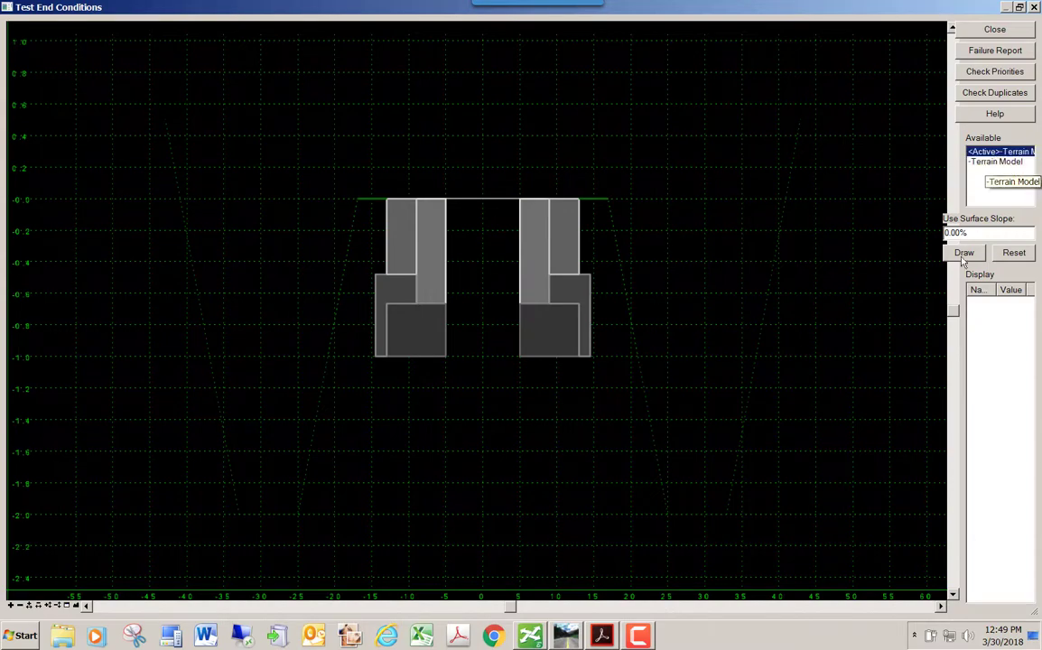
pyautogui.click(955, 256)
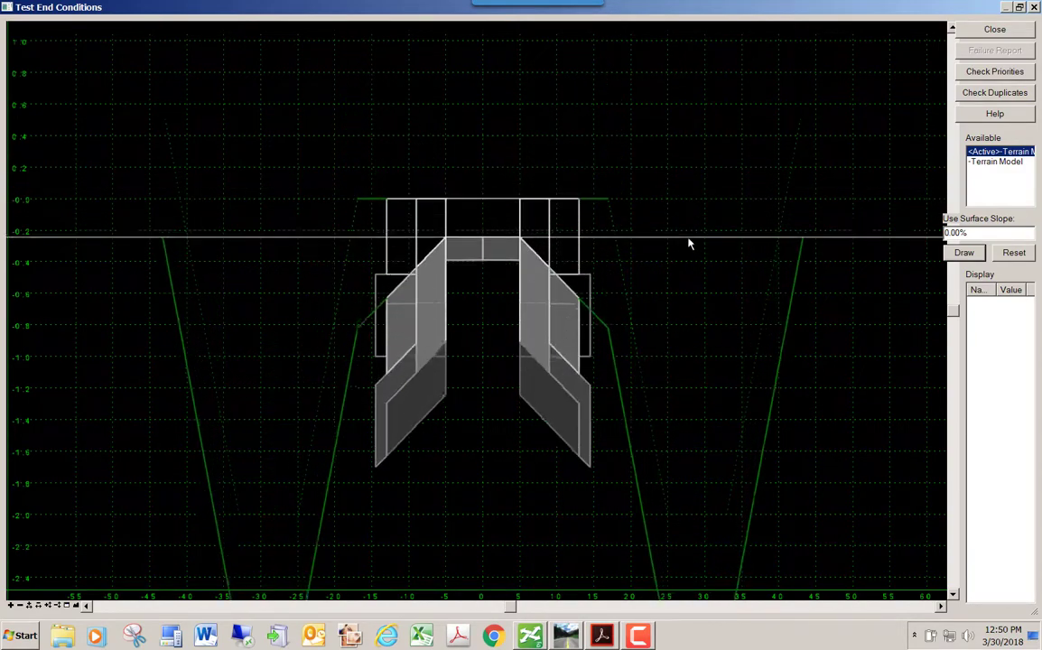
pyautogui.click(1002, 33)
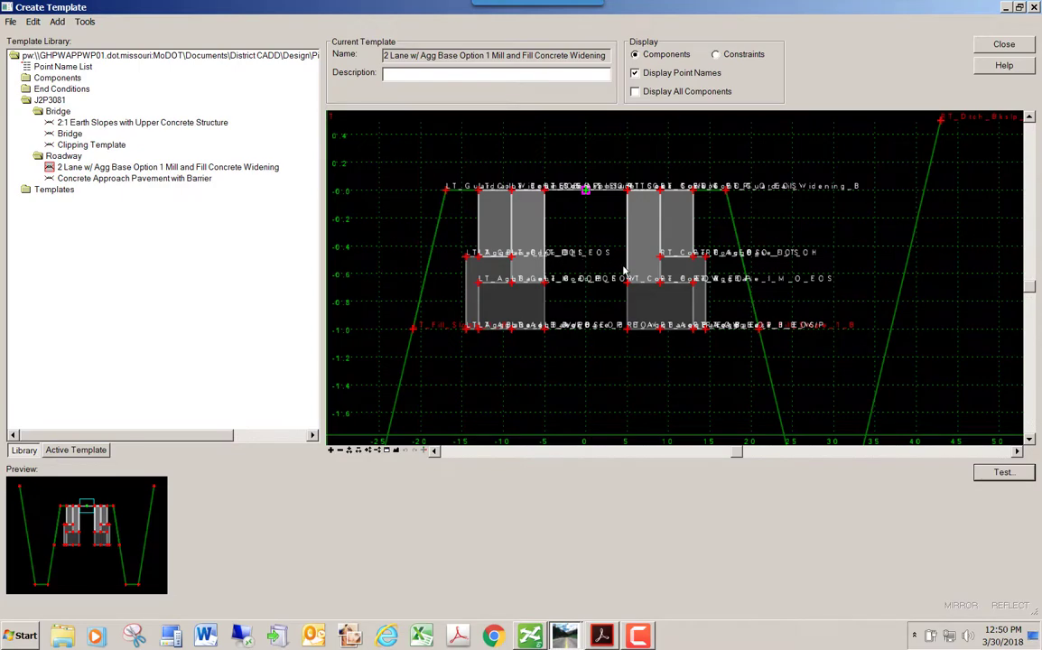
pyautogui.moveTo(593, 267)
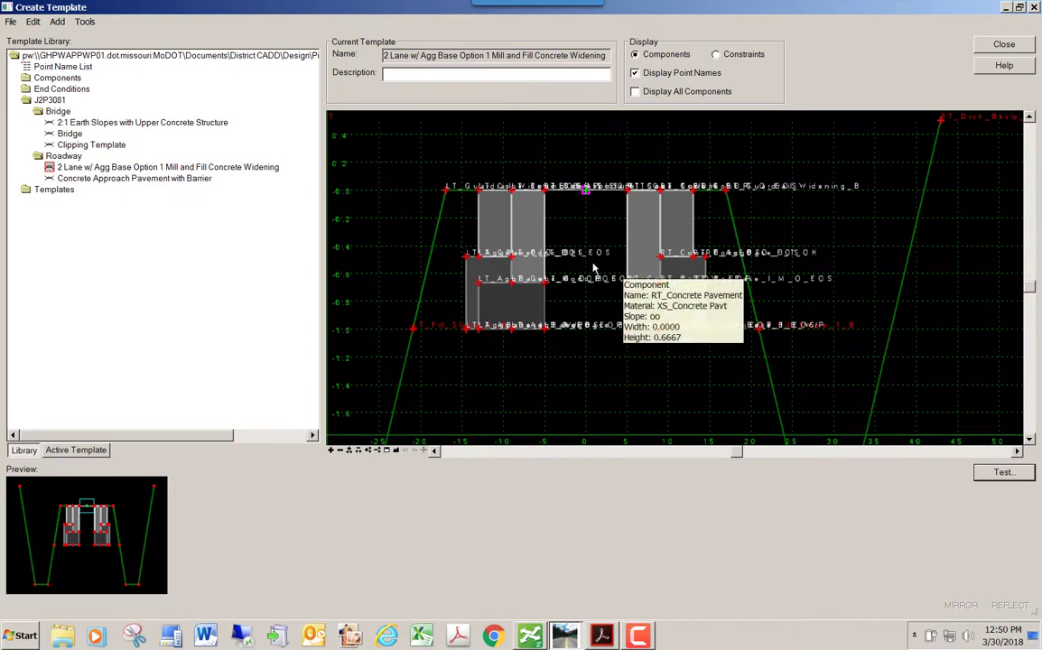
pyautogui.click(1001, 45)
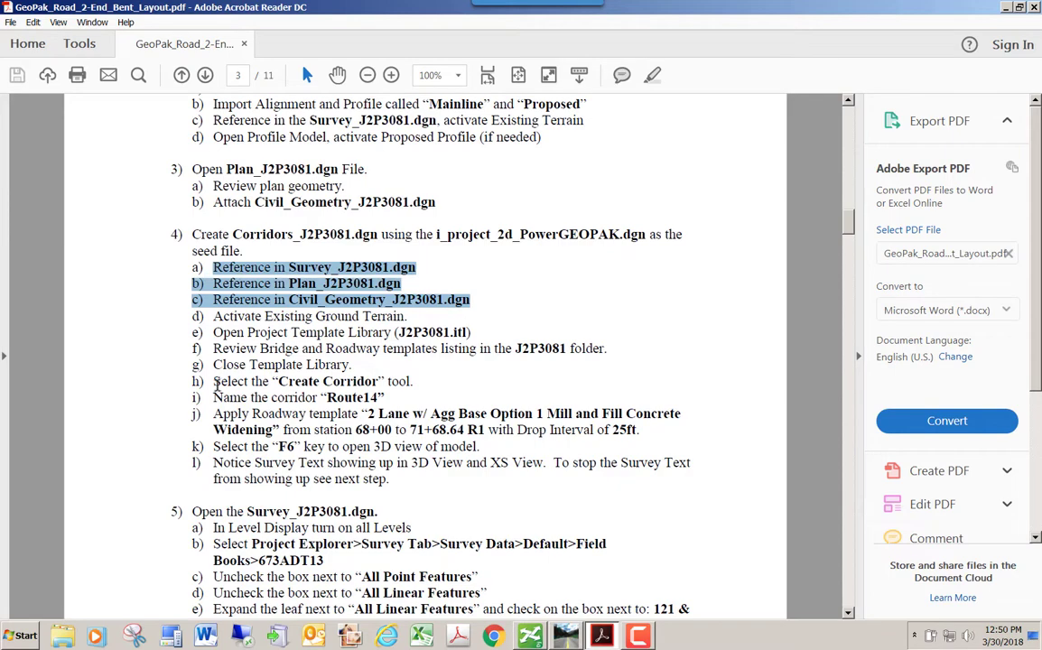
# Step: Mark the Close Template Library instruction in the exercise PDF, read the corridor creation instructions, and return to the corridor drawing
pyautogui.moveTo(215, 364); pyautogui.dragTo(355, 365)
pyautogui.hotkey('alt', 'Tab')
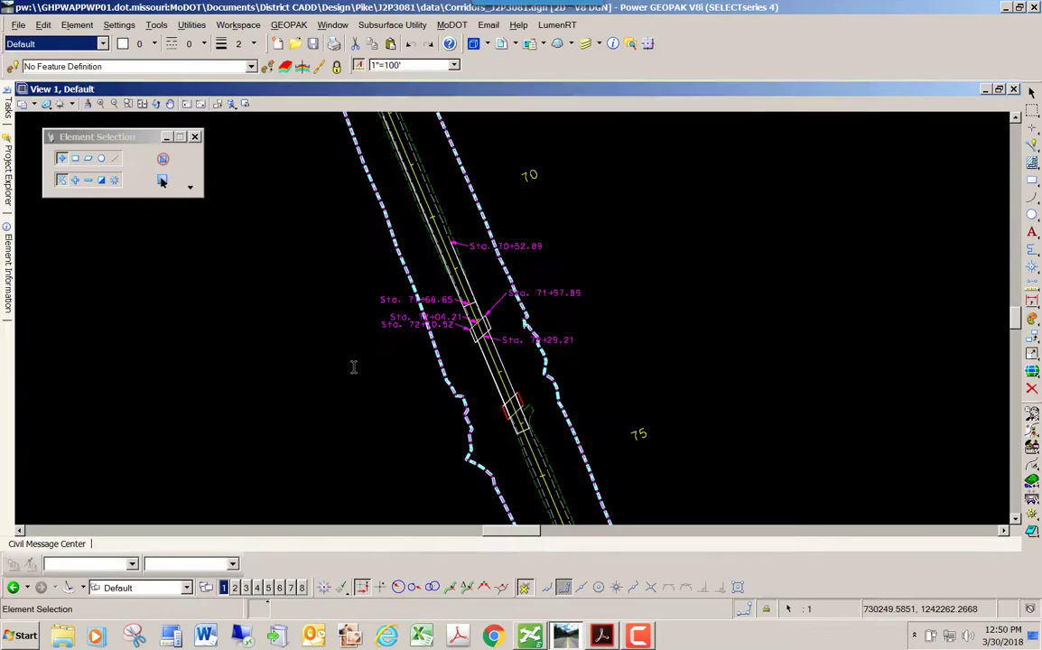
pyautogui.hotkey('alt', 'Tab')
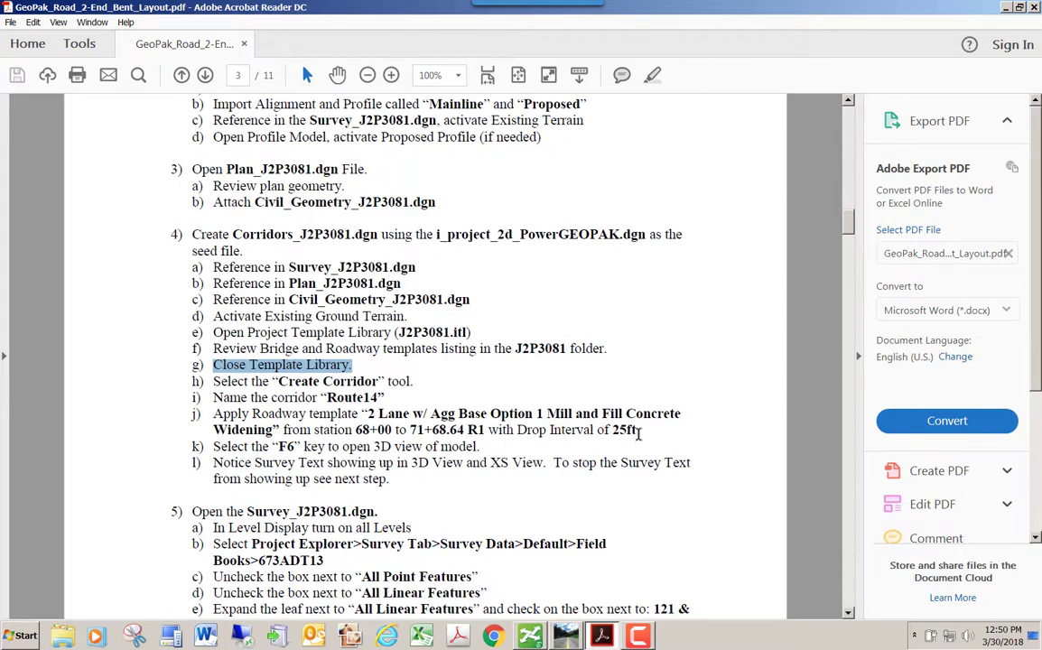
pyautogui.hotkey('alt', 'Tab')
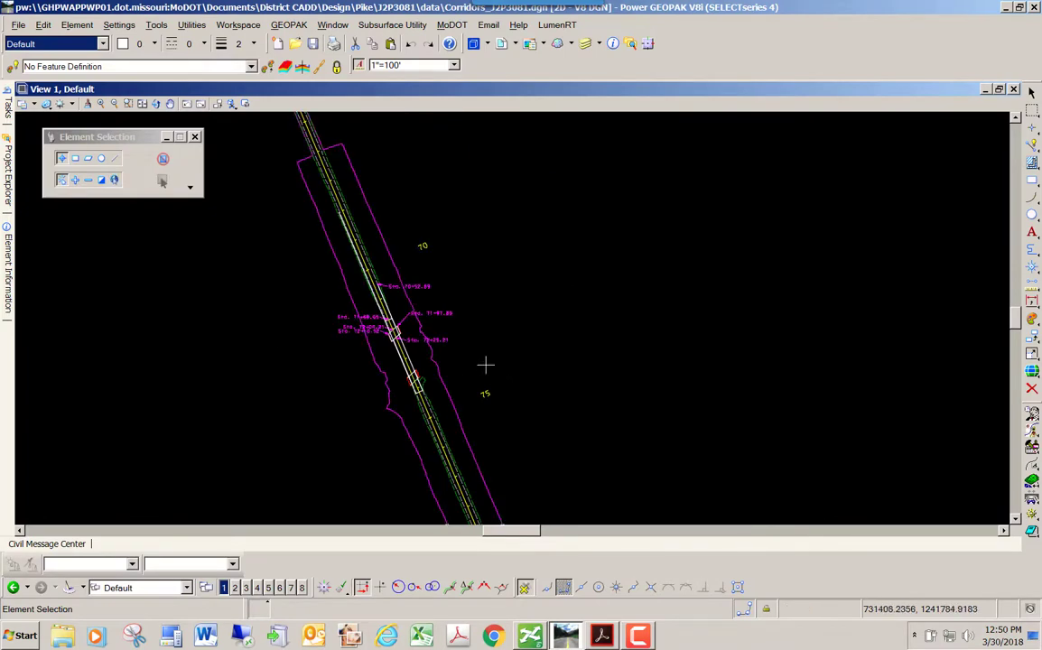
# Step: Create a corridor named Route 14 along the MAINLINE baseline using its active profile
pyautogui.scroll(2, 406, 326)
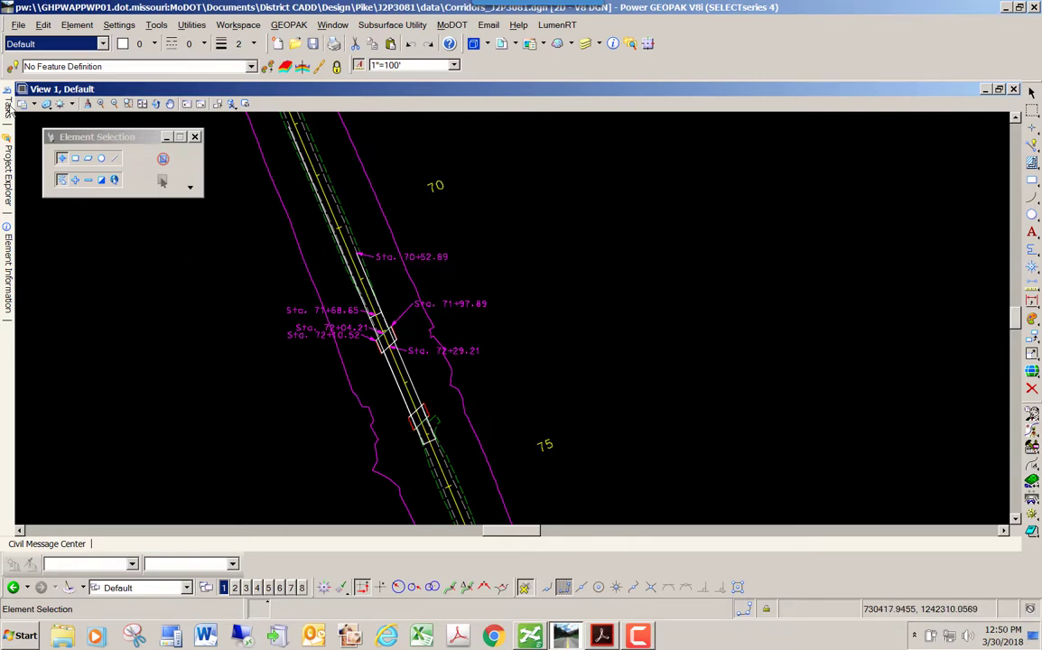
pyautogui.moveTo(8, 106)
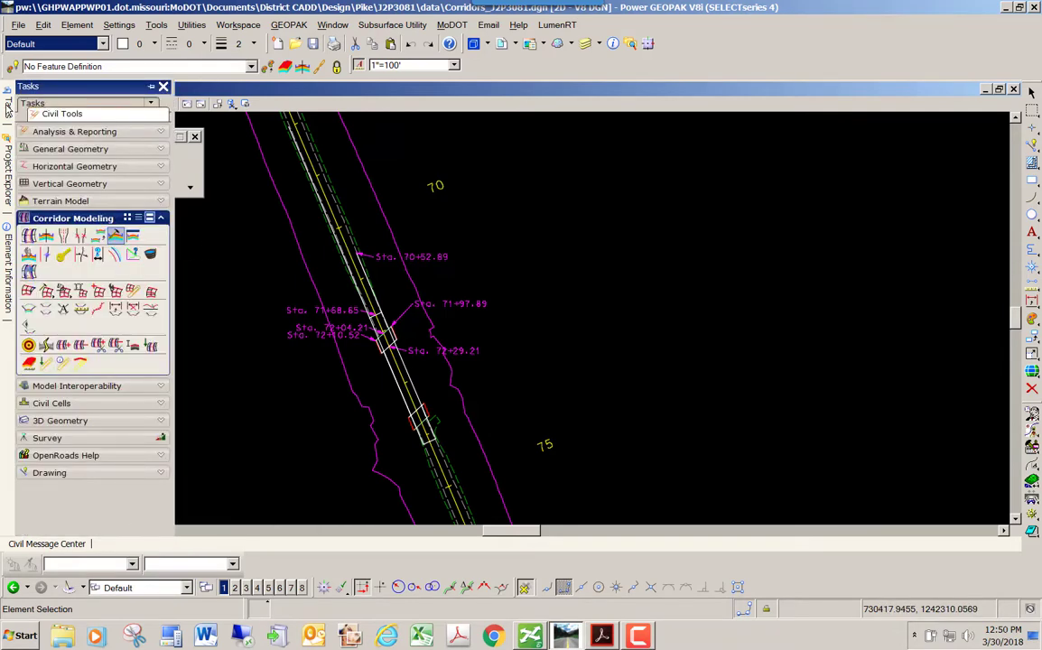
pyautogui.click(28, 236)
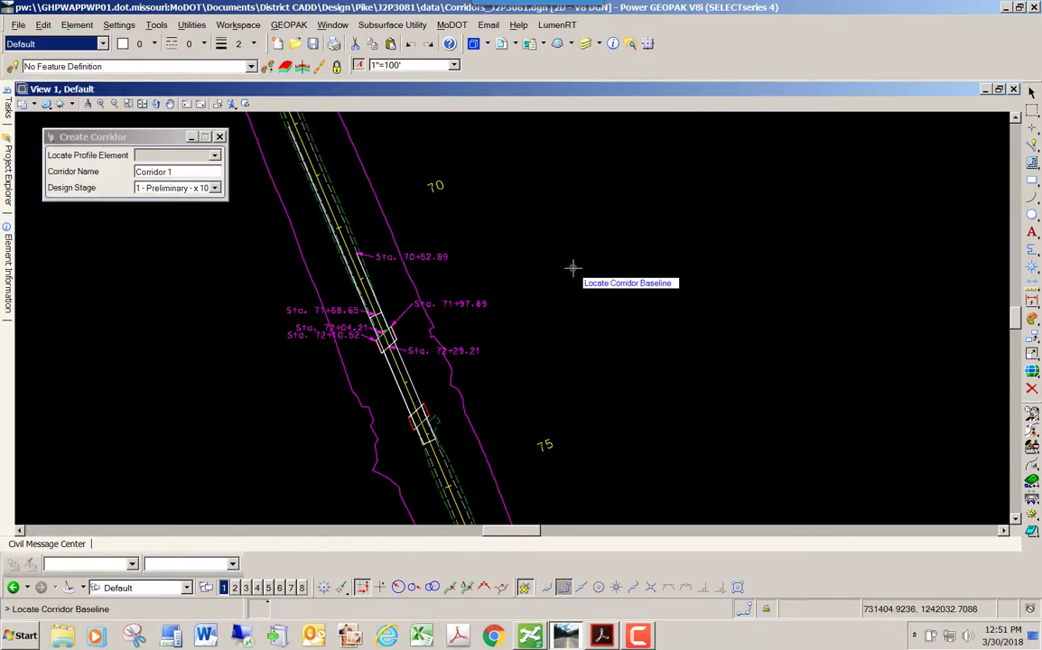
pyautogui.click(328, 206)
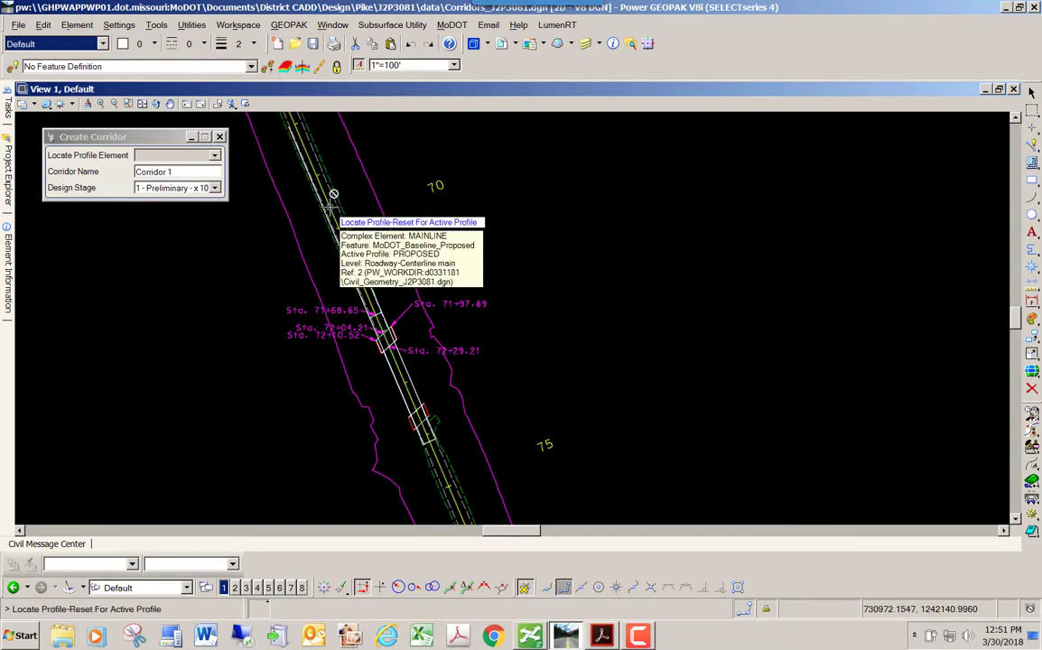
pyautogui.rightClick(530, 196)
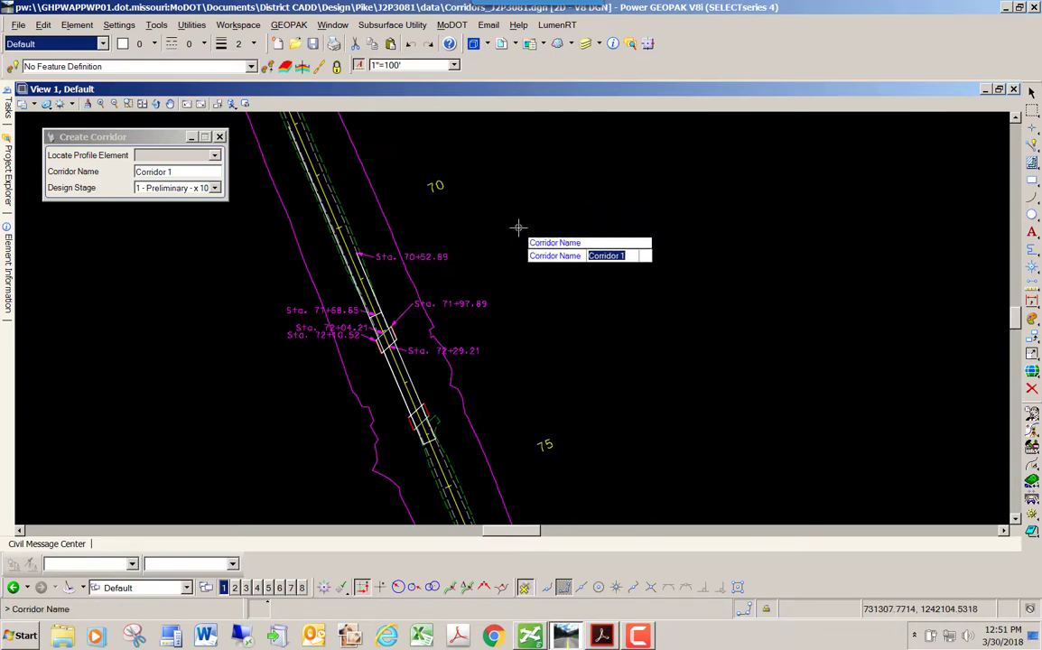
pyautogui.write('Route 14')
pyautogui.press('Return')
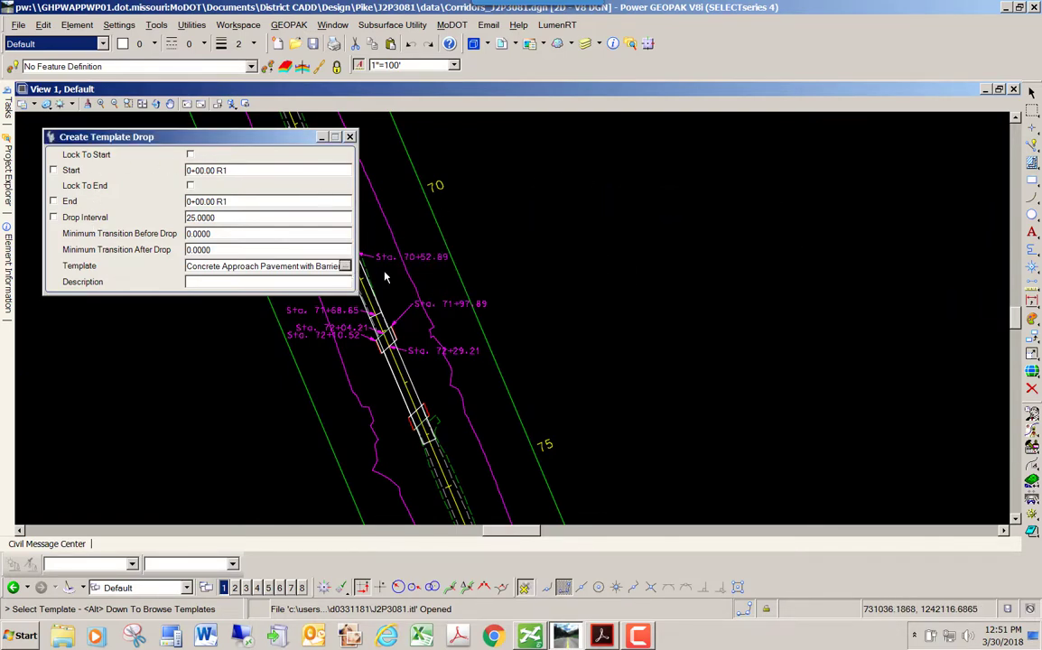
# Step: Choose 2 Lane w/ Agg Base Option 1 Mill and Fill Concrete Widening from the J2P3081 Roadway folder for the template drop
pyautogui.hotkey('alt', 'Down')
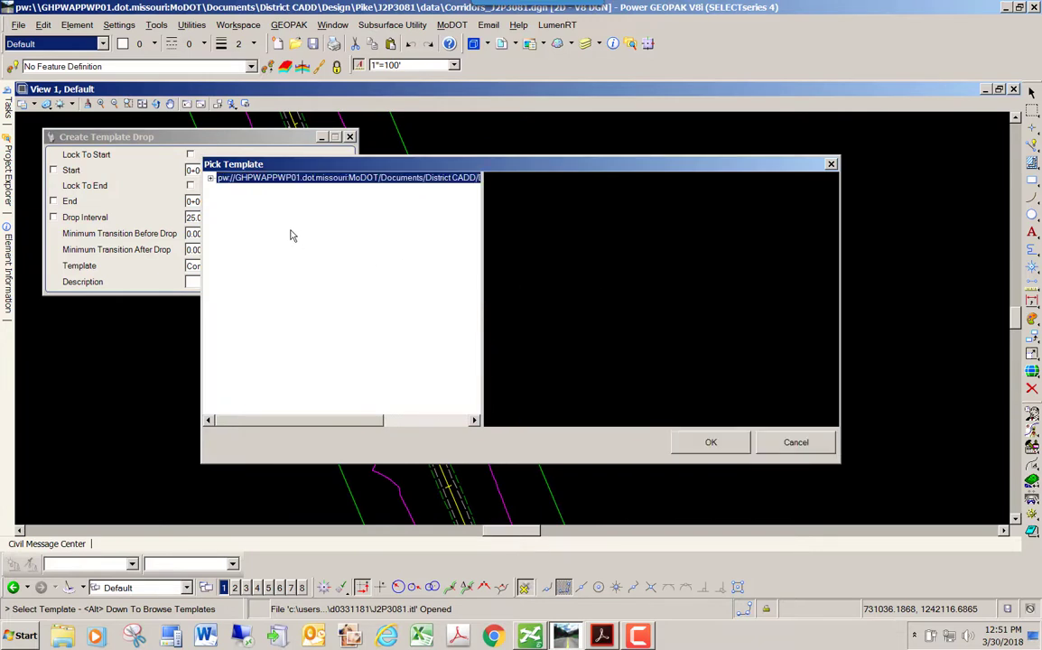
pyautogui.click(245, 177)
pyautogui.click(210, 178)
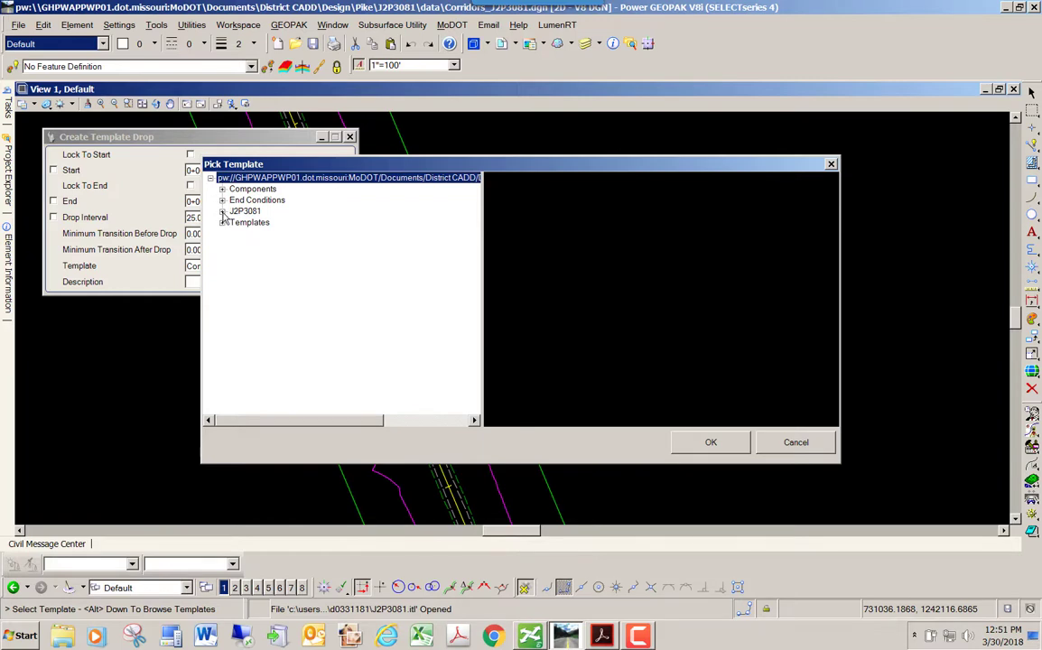
pyautogui.click(223, 211)
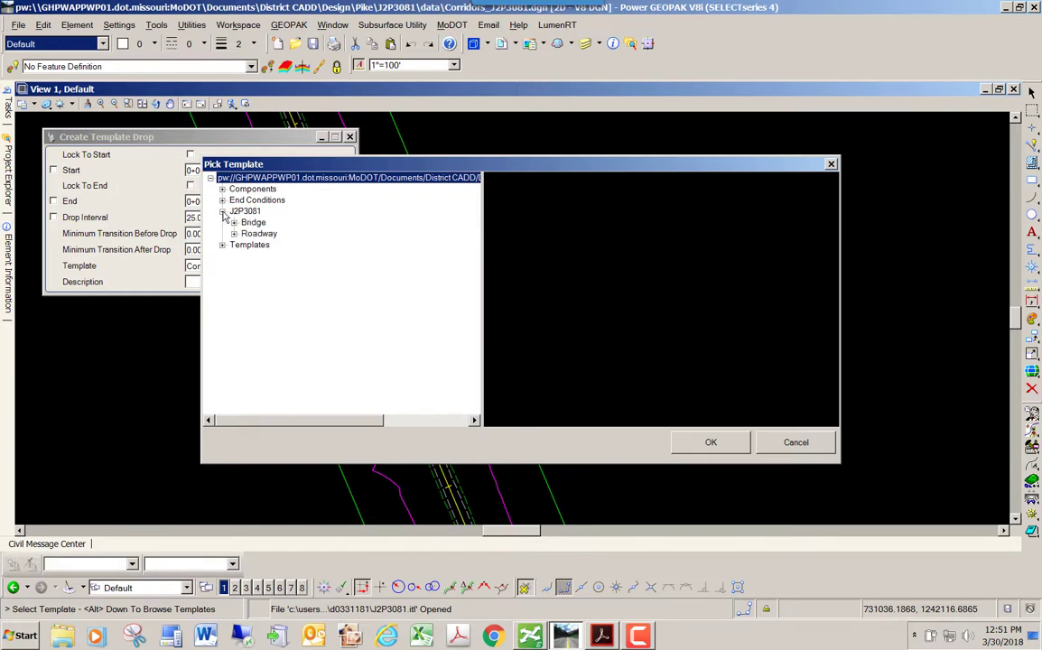
pyautogui.click(234, 233)
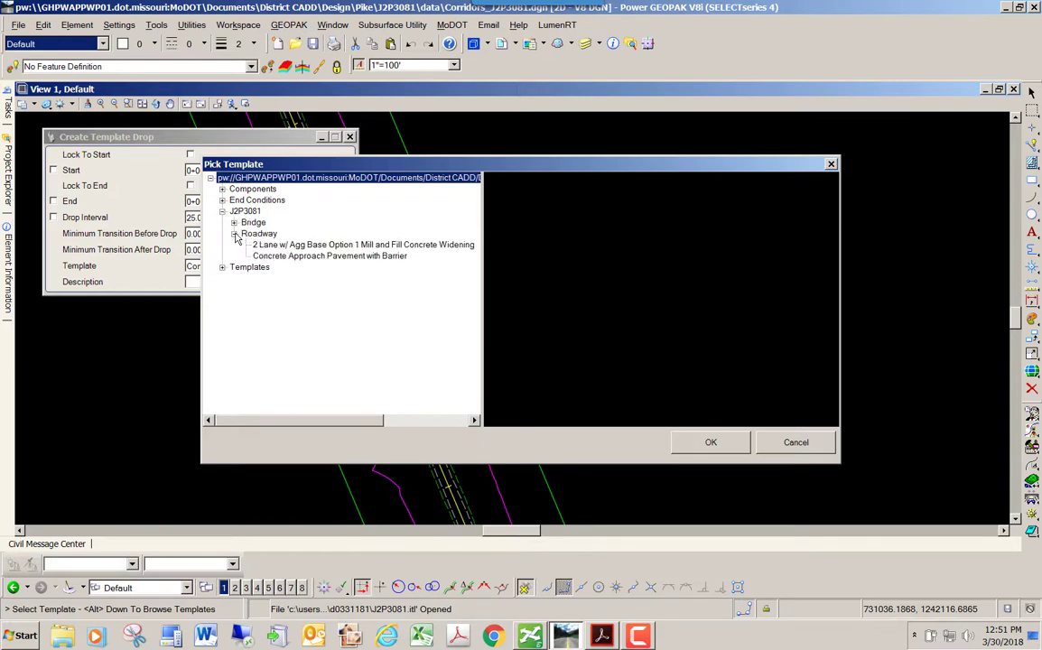
pyautogui.click(287, 245)
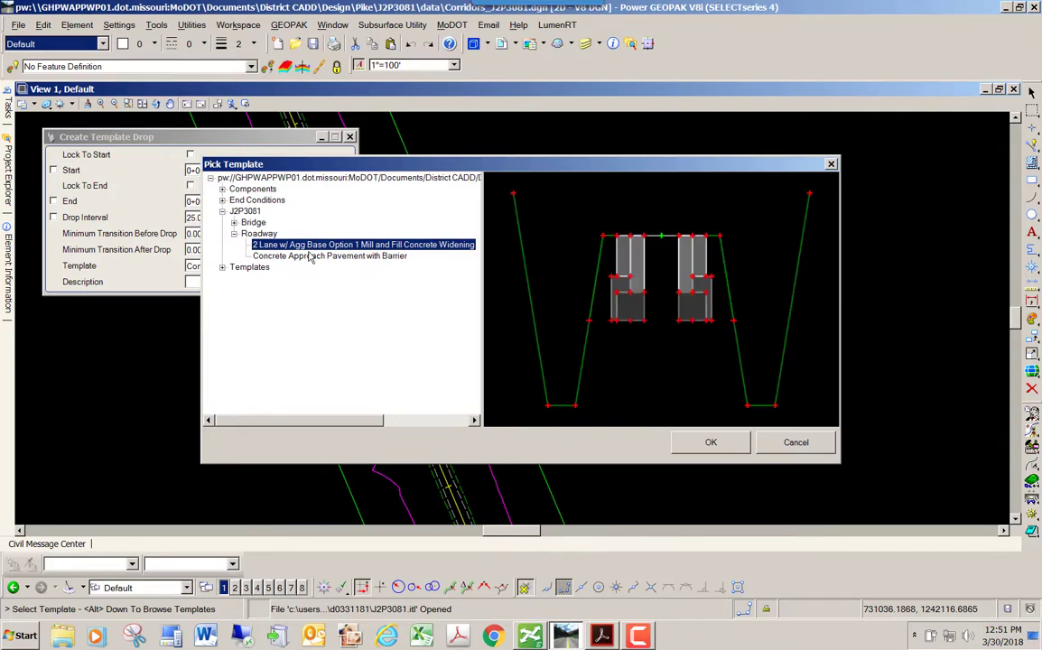
pyautogui.press('Return')
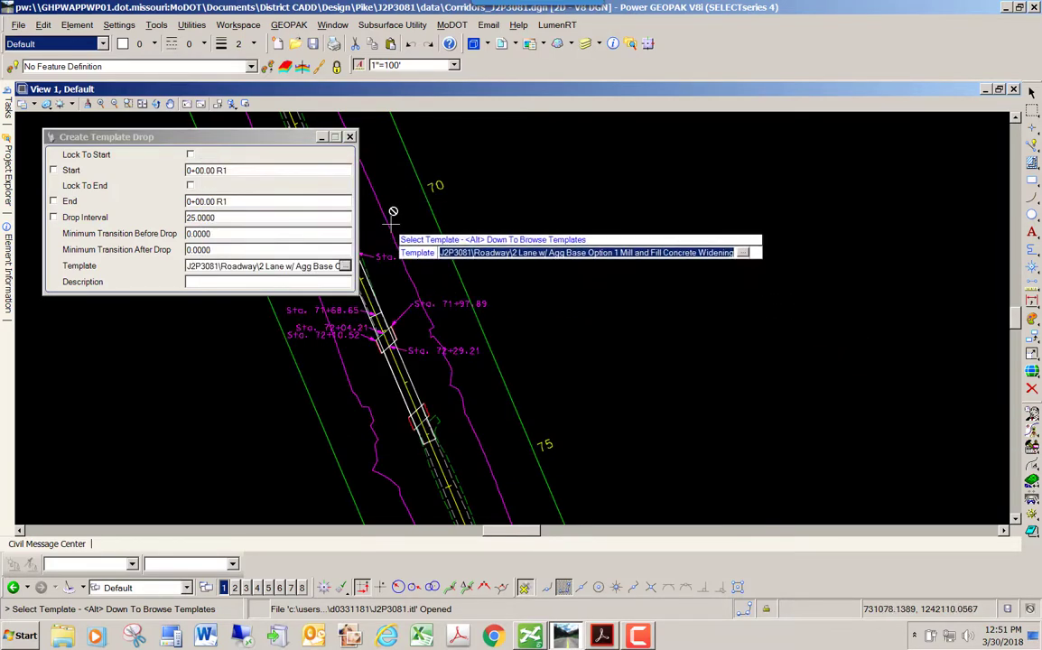
# Step: Accept the chosen template and set the template drop's start station to 68+00
pyautogui.click(472, 224)
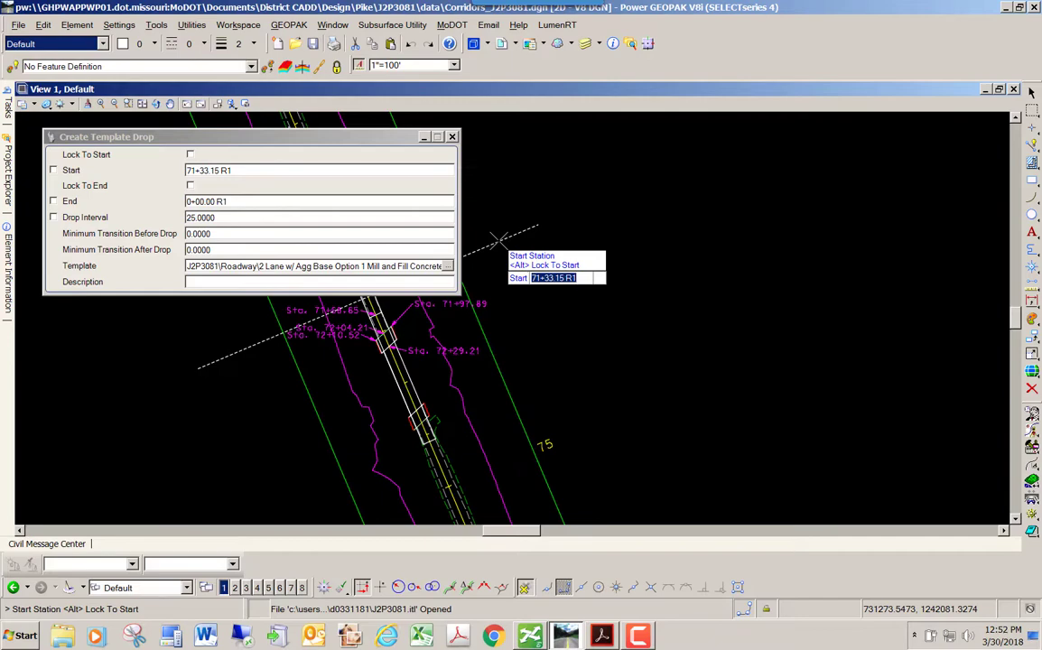
pyautogui.write('68+00')
pyautogui.press('Return')
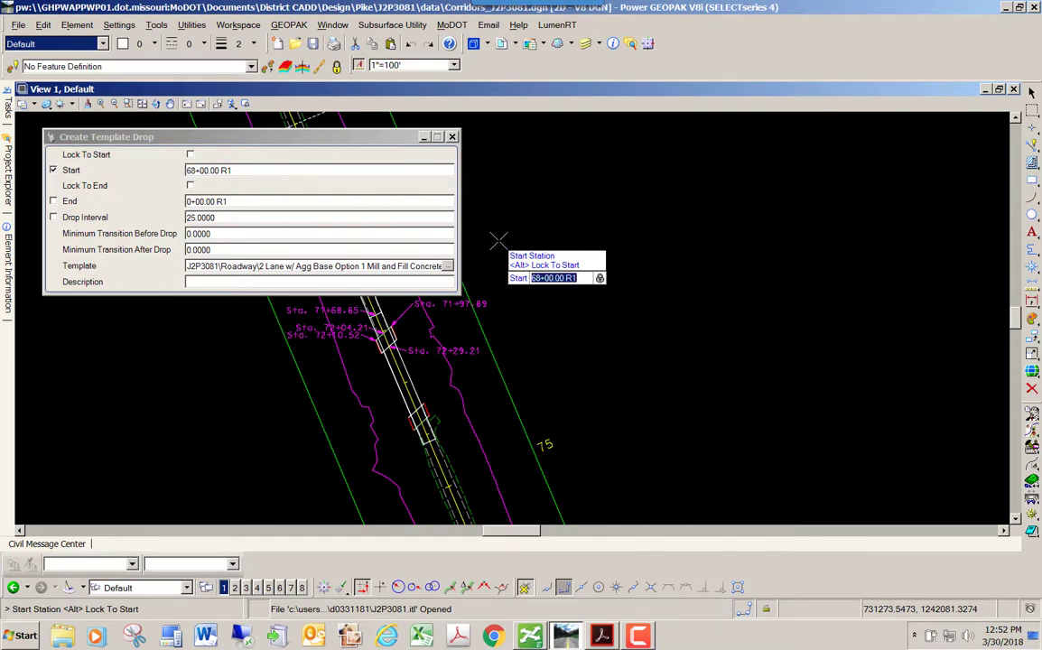
# Step: Accept the 68+00 start station and set the template drop's end station to 71+68.61
pyautogui.moveTo(323, 140); pyautogui.dragTo(361, 367)
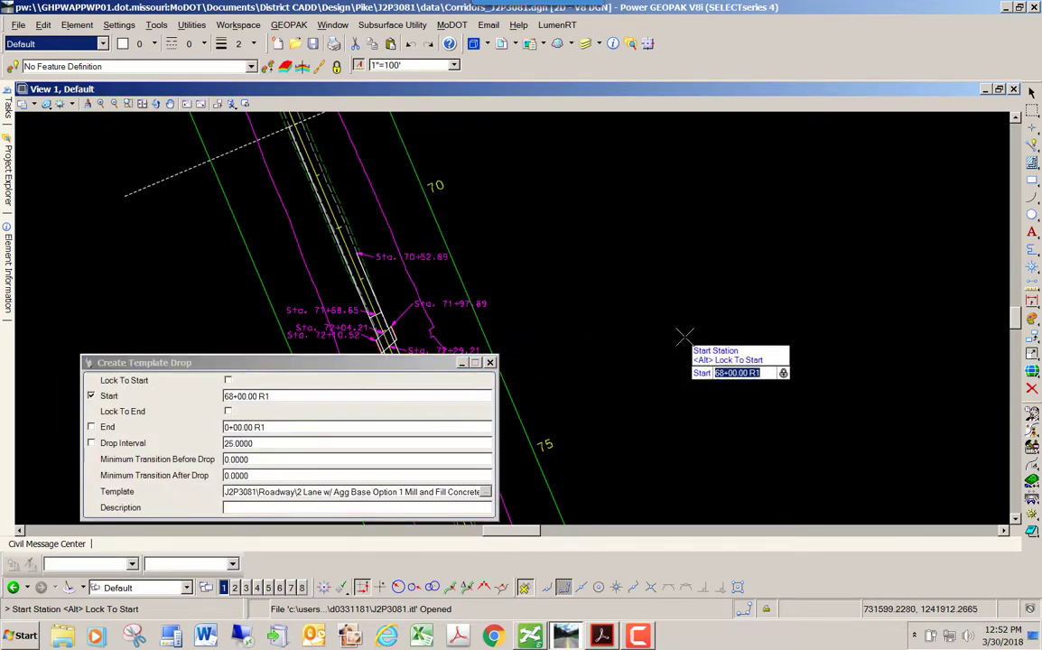
pyautogui.scroll(-1, 684, 336)
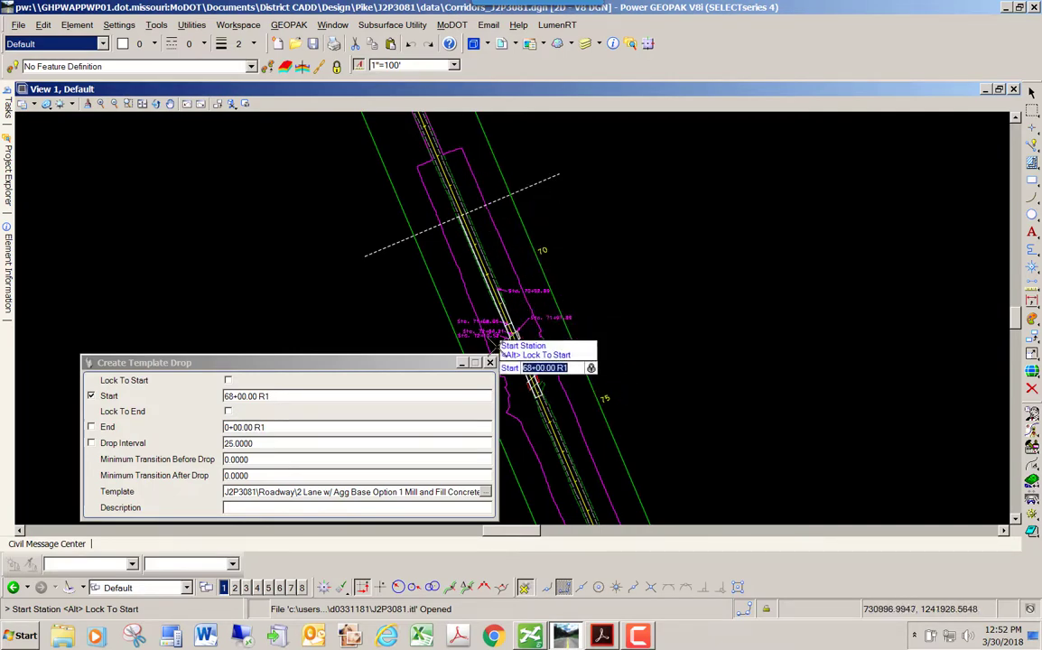
pyautogui.click(657, 181)
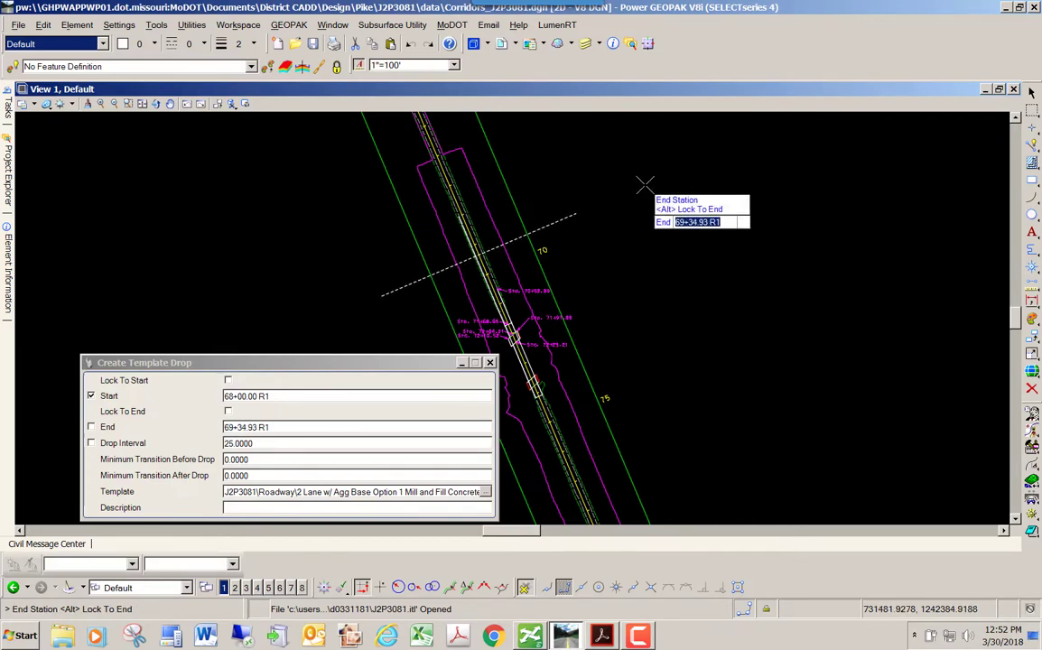
pyautogui.write('71+68.61')
pyautogui.press('Return')
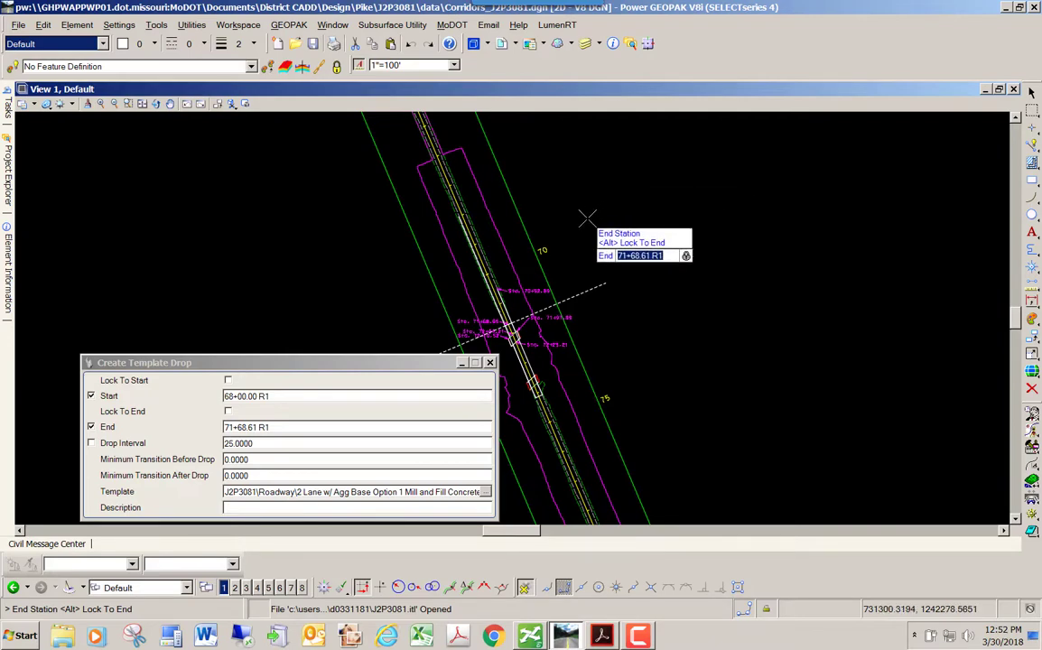
pyautogui.click(621, 269)
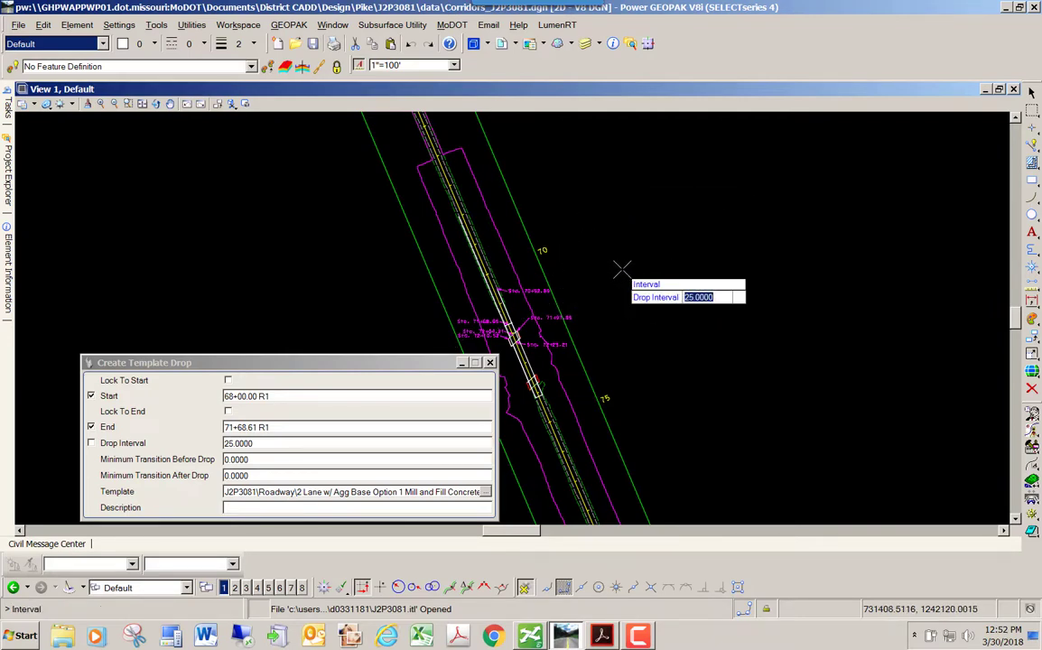
# Step: Place the template drop with a drop interval of 25, zero transitions before and after, and no description, and end the command
pyautogui.click(622, 269)
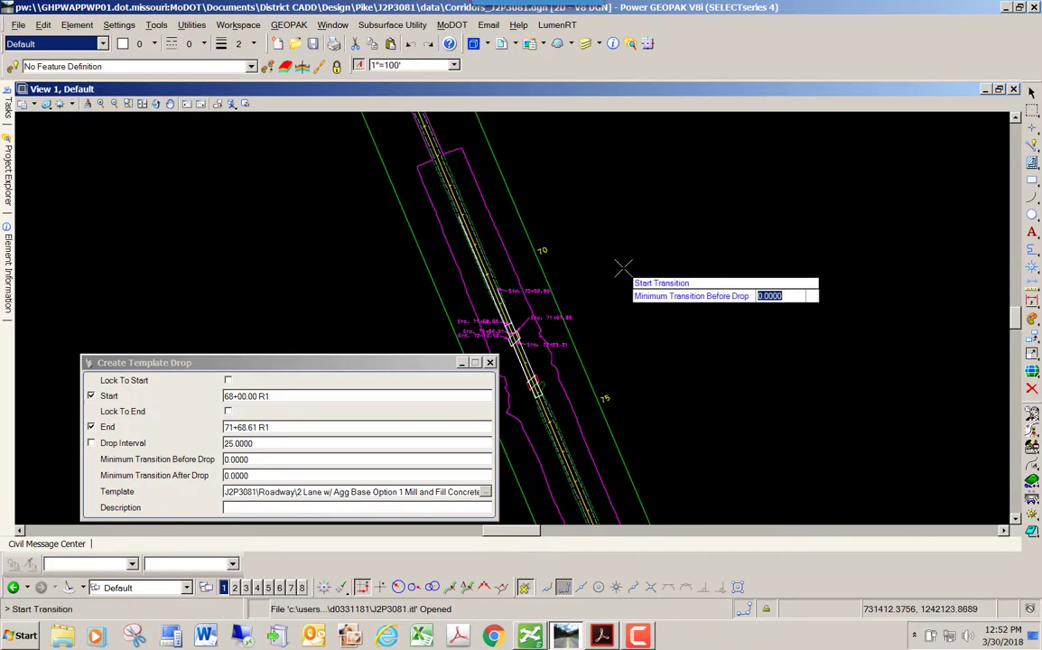
pyautogui.click(623, 268)
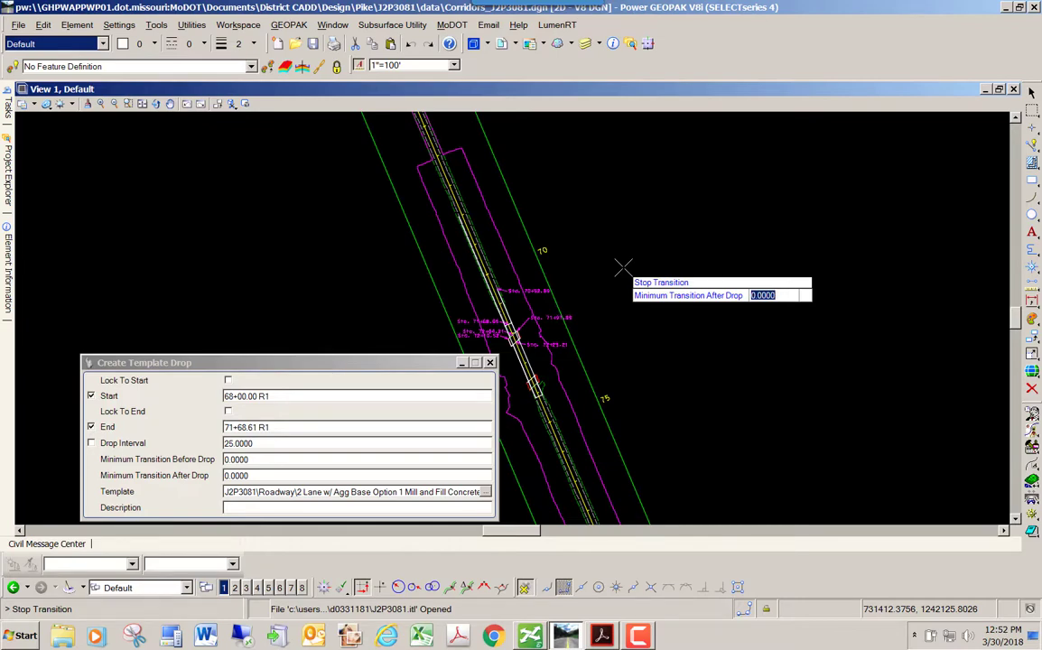
pyautogui.click(624, 268)
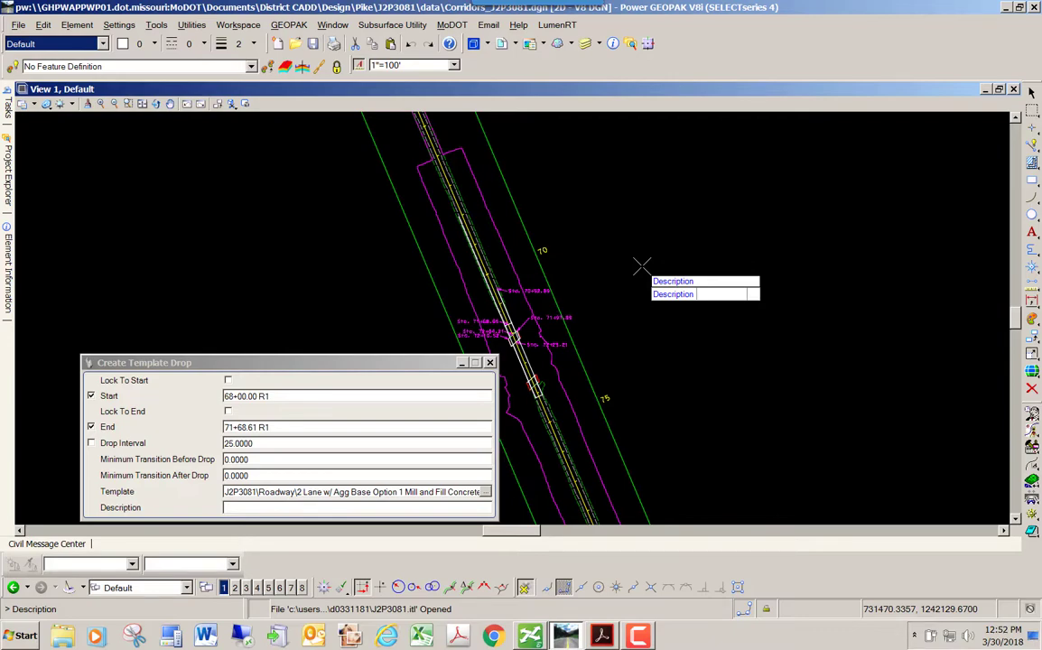
pyautogui.click(641, 267)
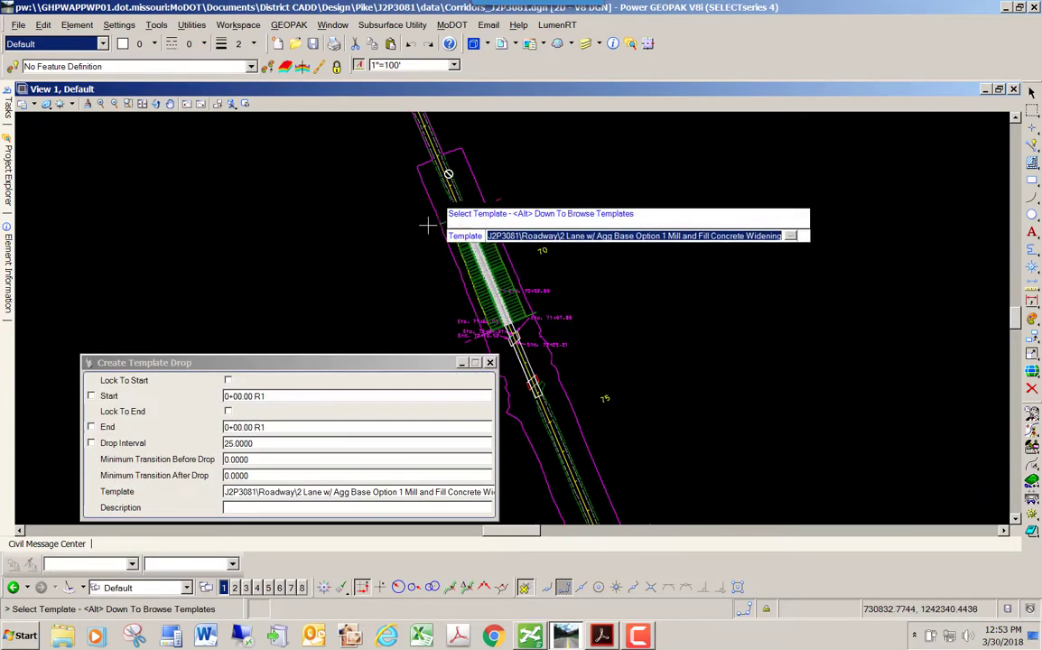
pyautogui.click(490, 363)
pyautogui.scroll(-3, 264, 310)
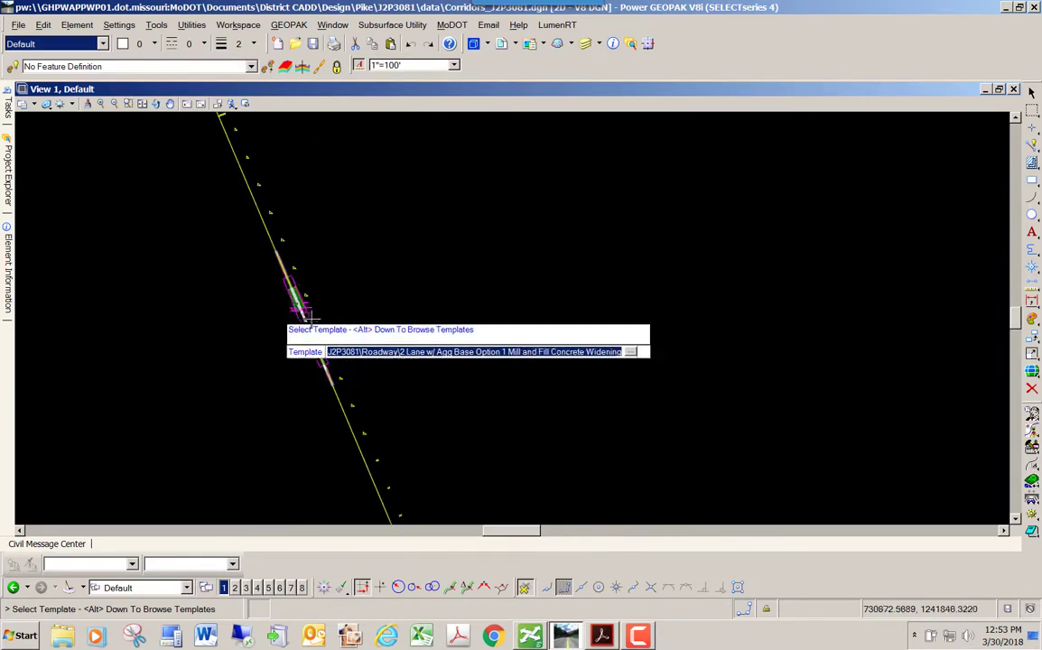
pyautogui.scroll(2, 337, 312)
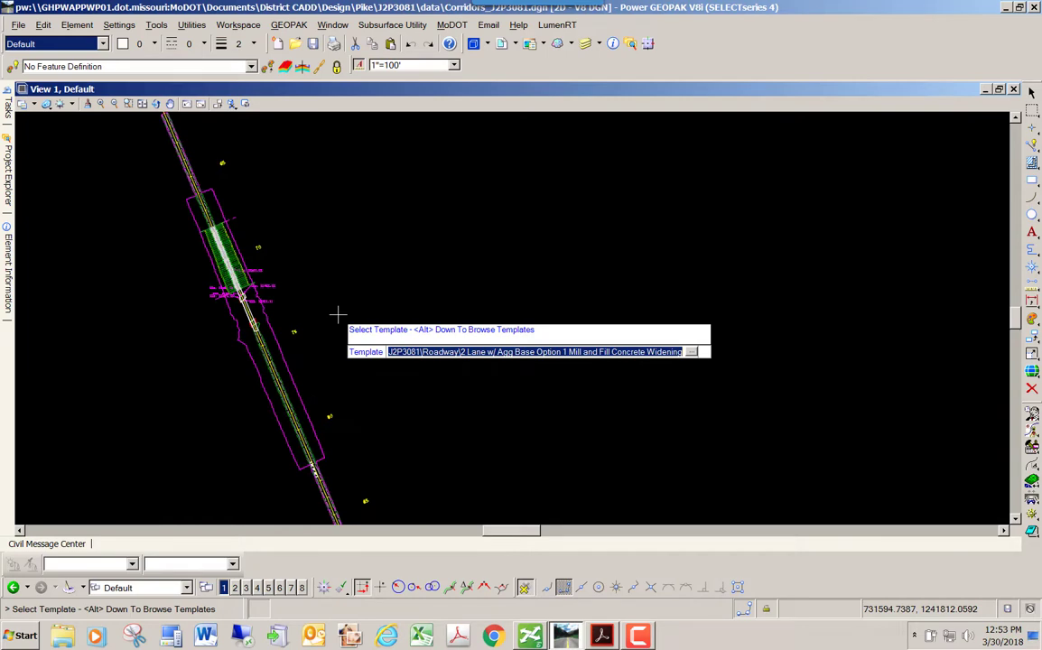
pyautogui.press('Escape')
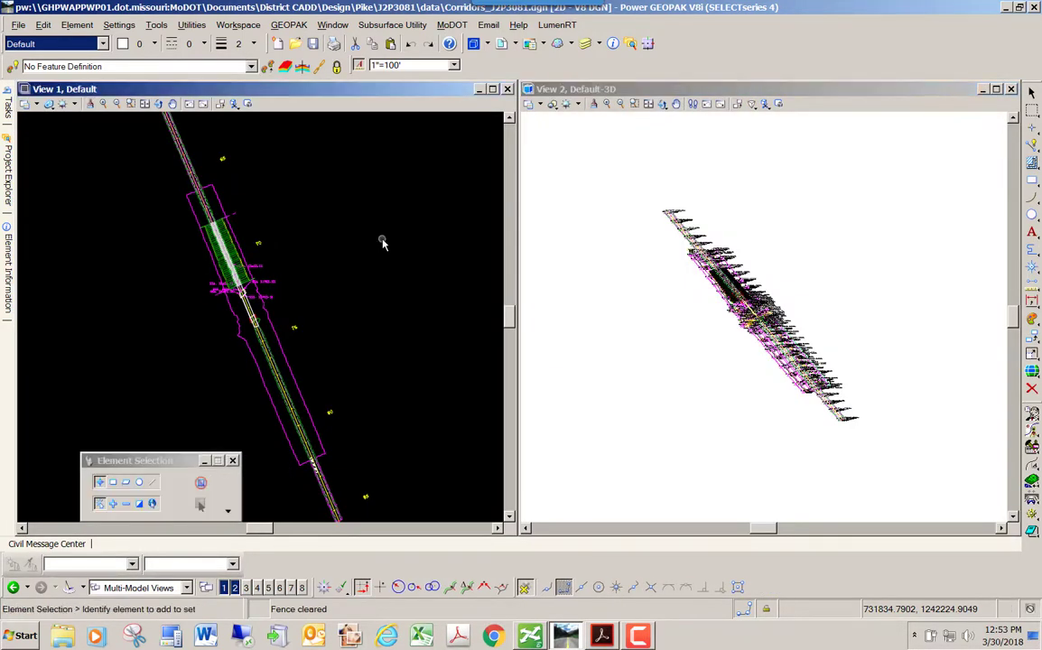
# Step: Examine the extent and end of the new Route 14 corridor model in the Default-3D view
pyautogui.scroll(3, 769, 317)
pyautogui.scroll(2, 694, 285)
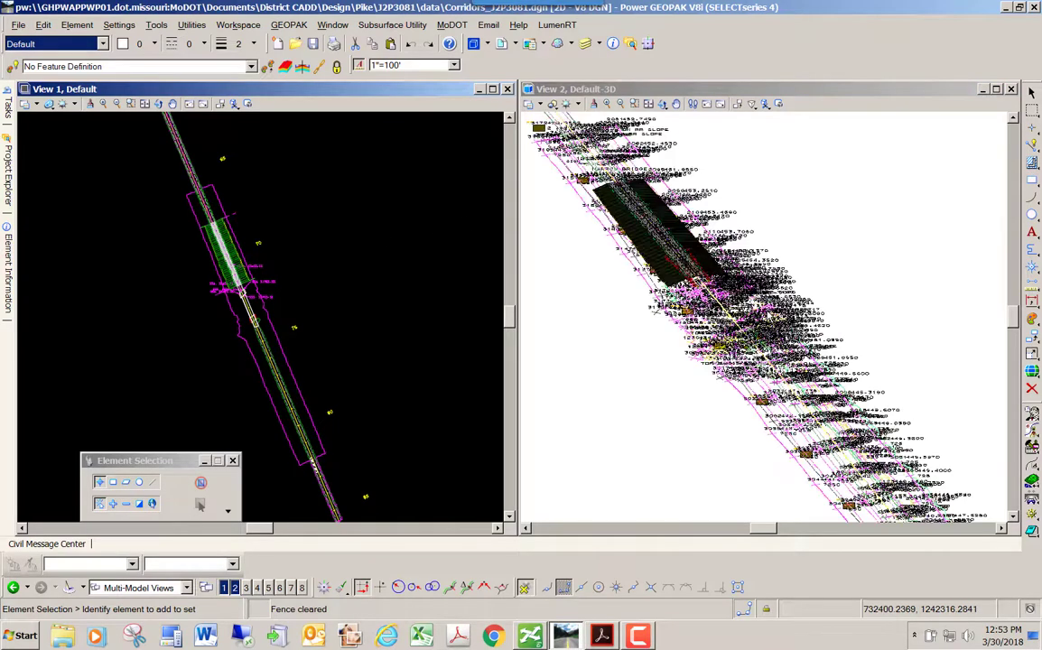
pyautogui.scroll(2, 693, 286)
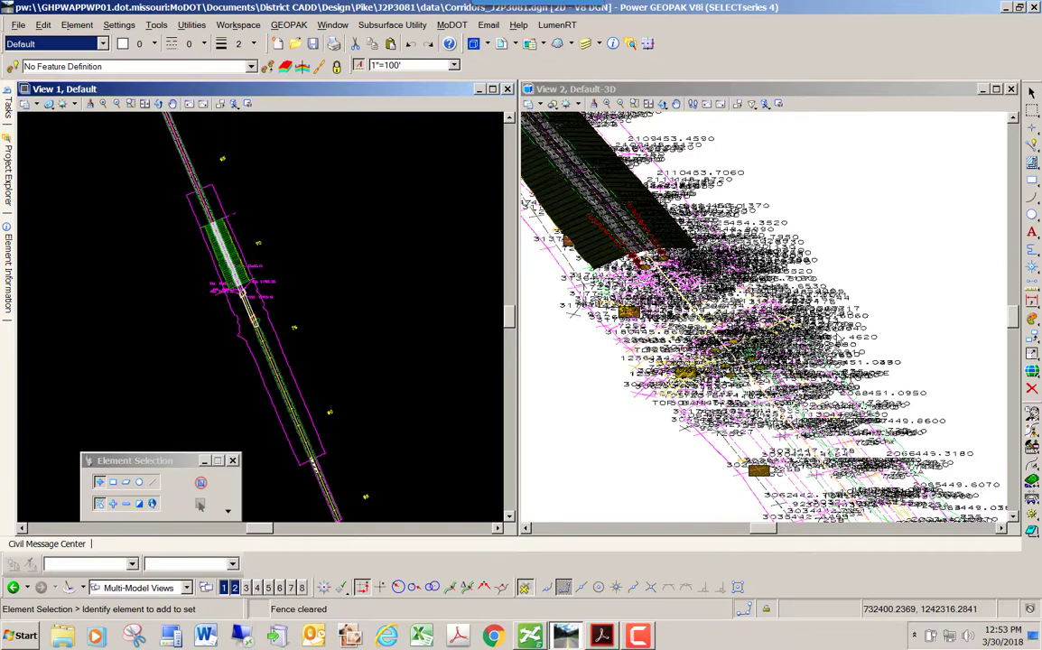
pyautogui.scroll(-2, 829, 332)
pyautogui.scroll(2, 801, 311)
pyautogui.scroll(-1, 798, 308)
pyautogui.scroll(1, 793, 304)
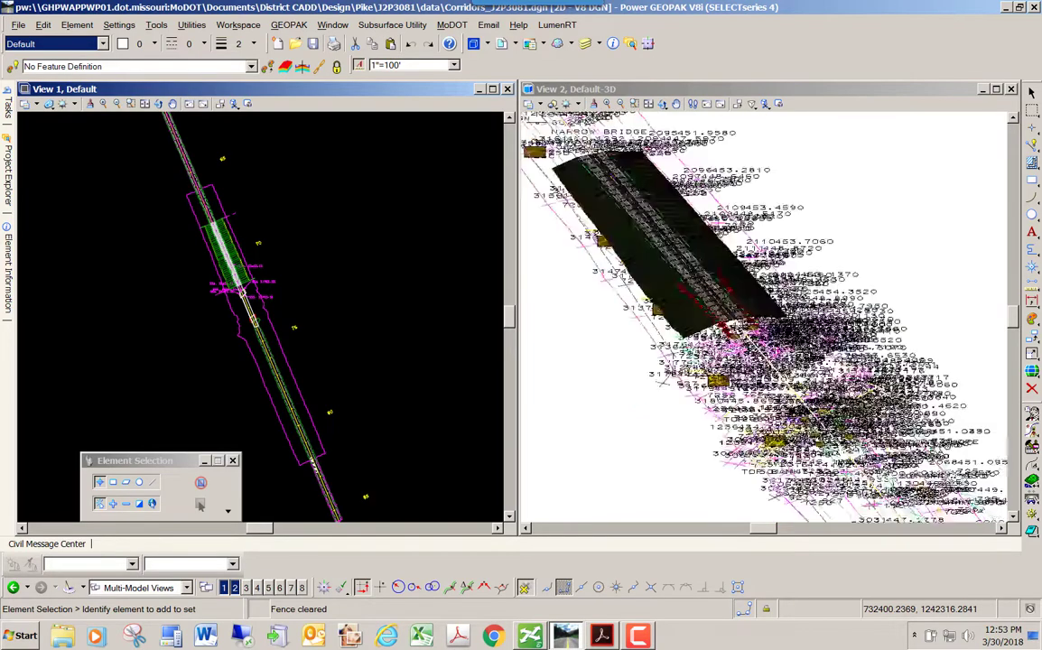
pyautogui.scroll(-1, 780, 298)
pyautogui.scroll(1, 764, 303)
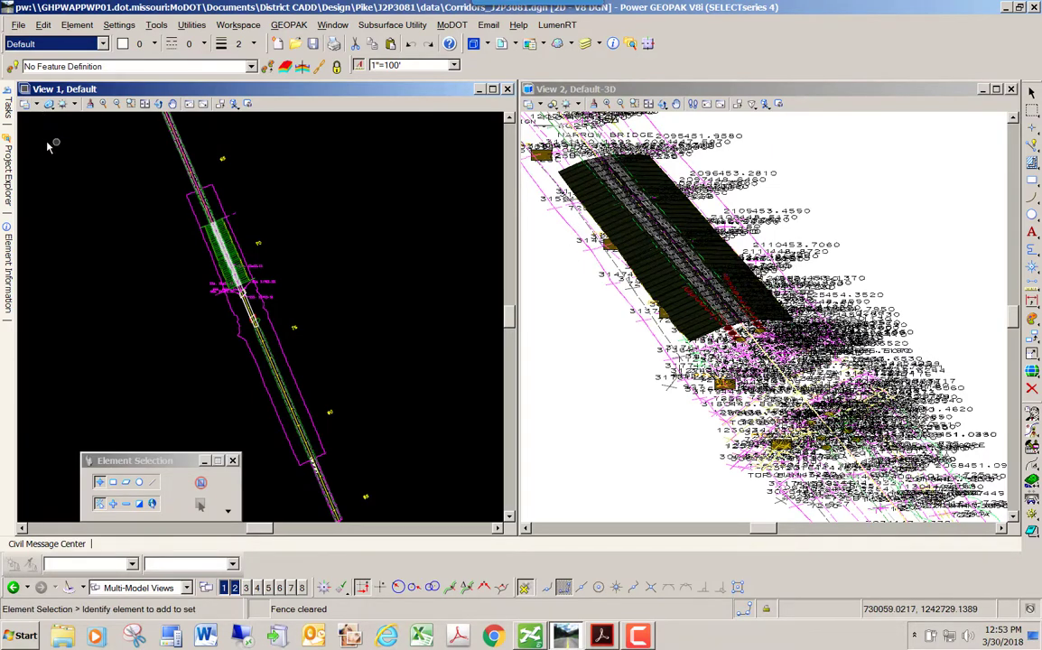
# Step: Set up a cross section view along the MAINLINE alignment with offsets of about -249 left and 226 right, starting near station 68+19
pyautogui.moveTo(7, 108)
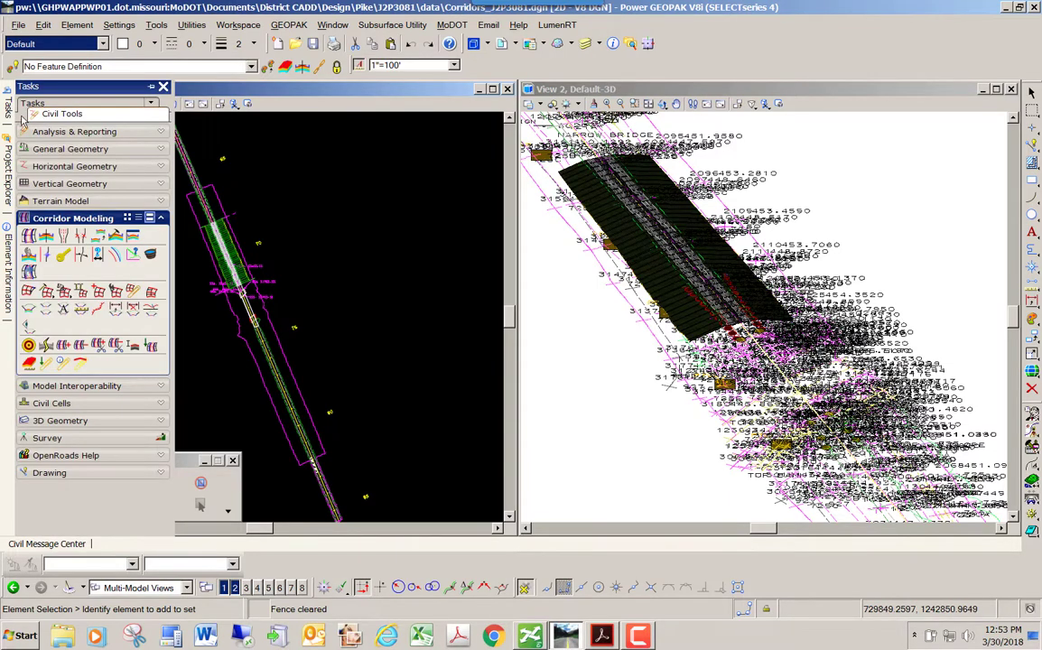
pyautogui.click(29, 310)
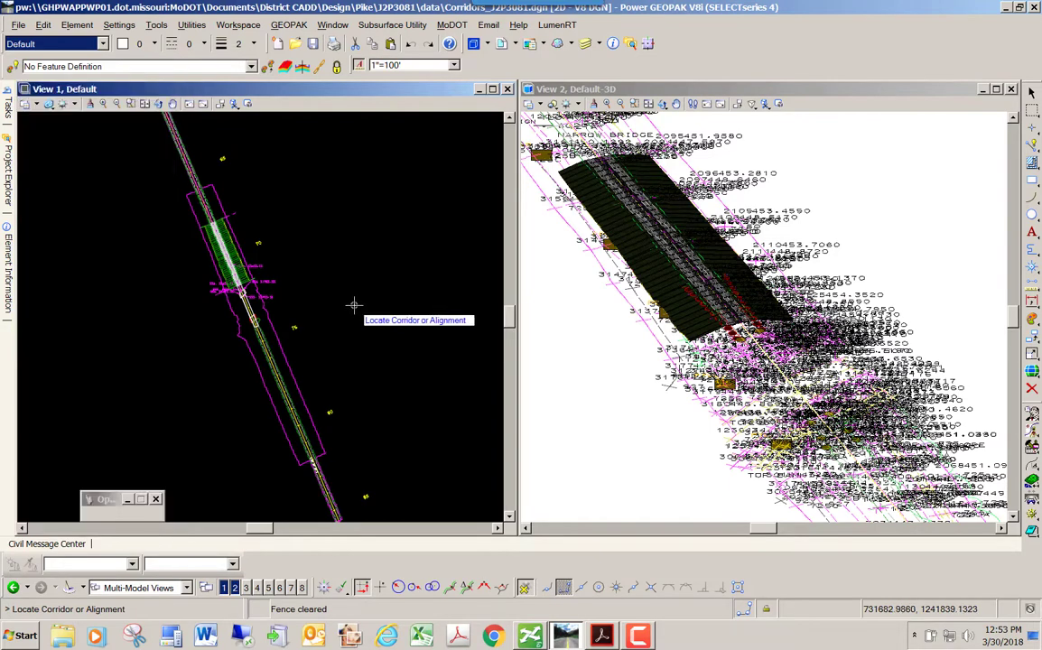
pyautogui.scroll(4, 303, 310)
pyautogui.scroll(-4, 381, 312)
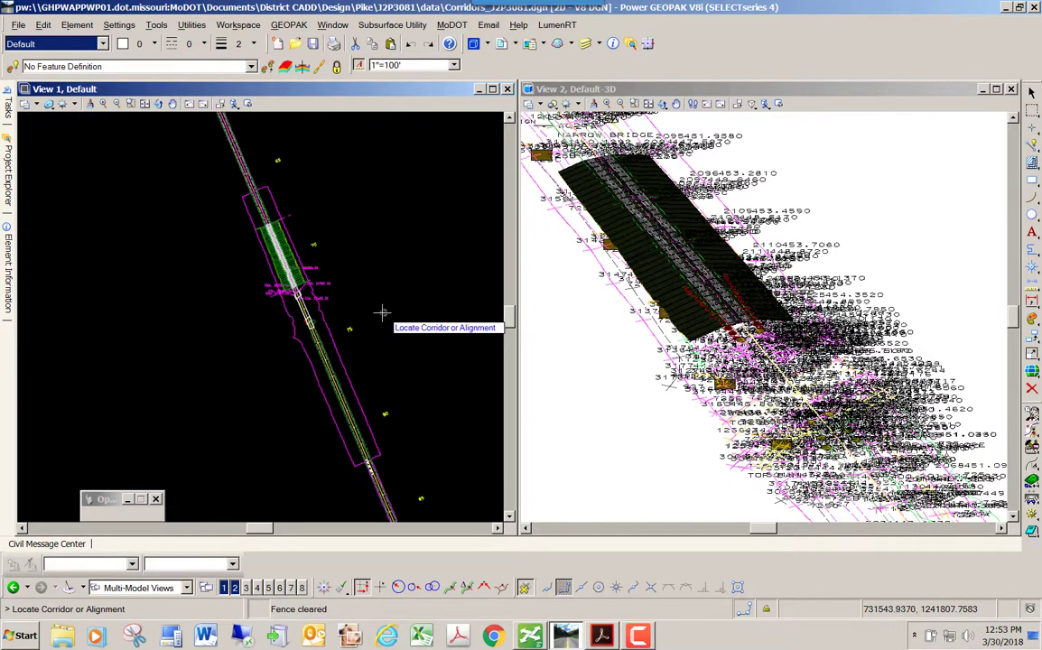
pyautogui.scroll(2, 298, 319)
pyautogui.scroll(3, 298, 319)
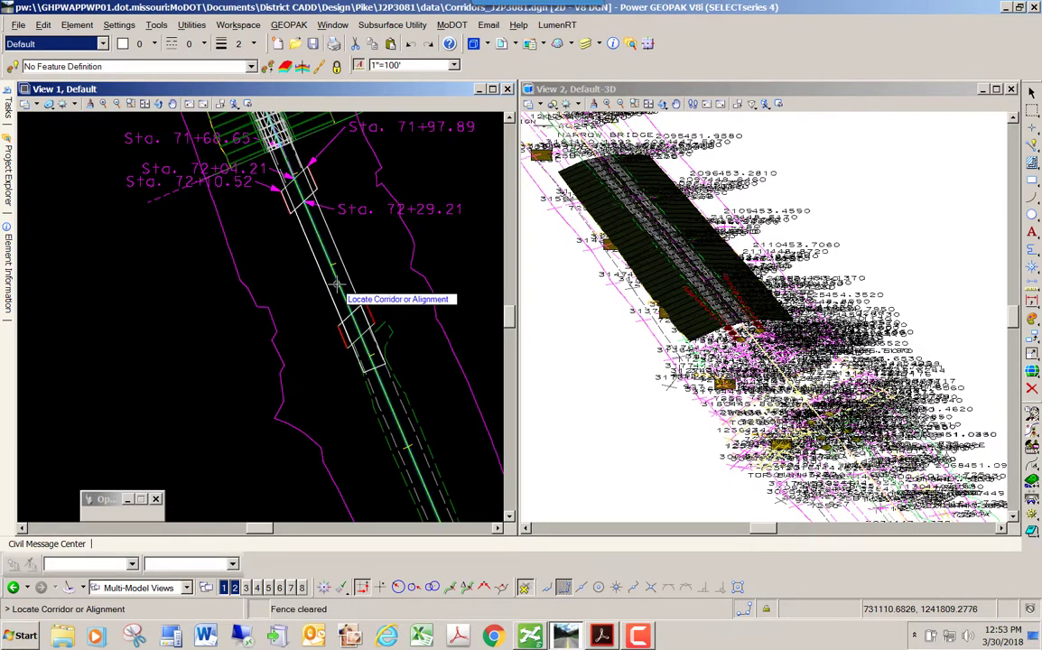
pyautogui.click(339, 271)
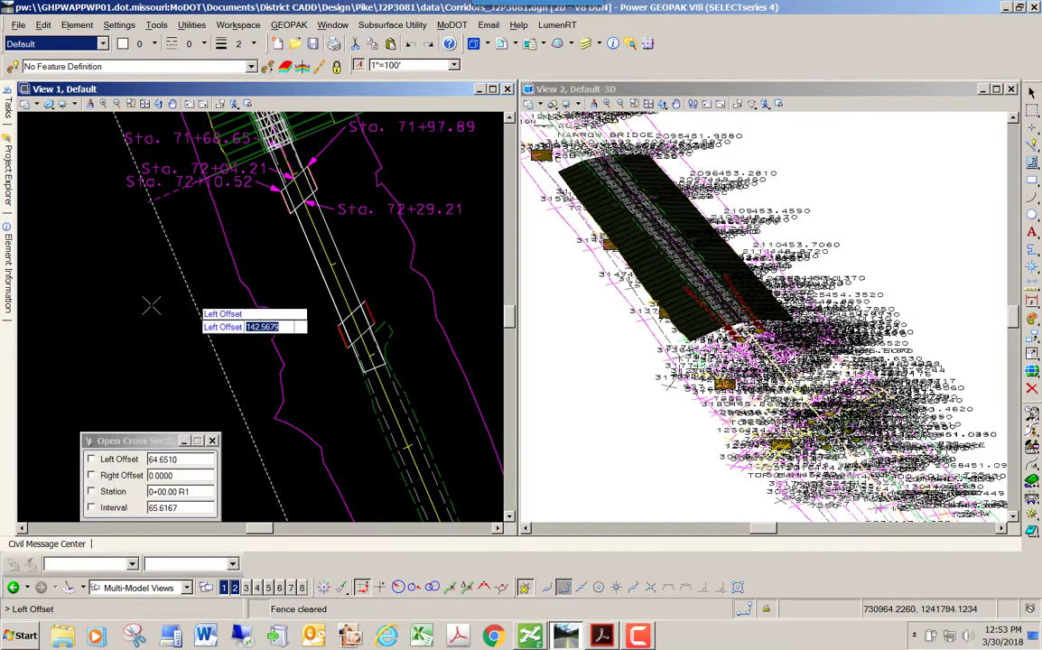
pyautogui.scroll(-3, 146, 307)
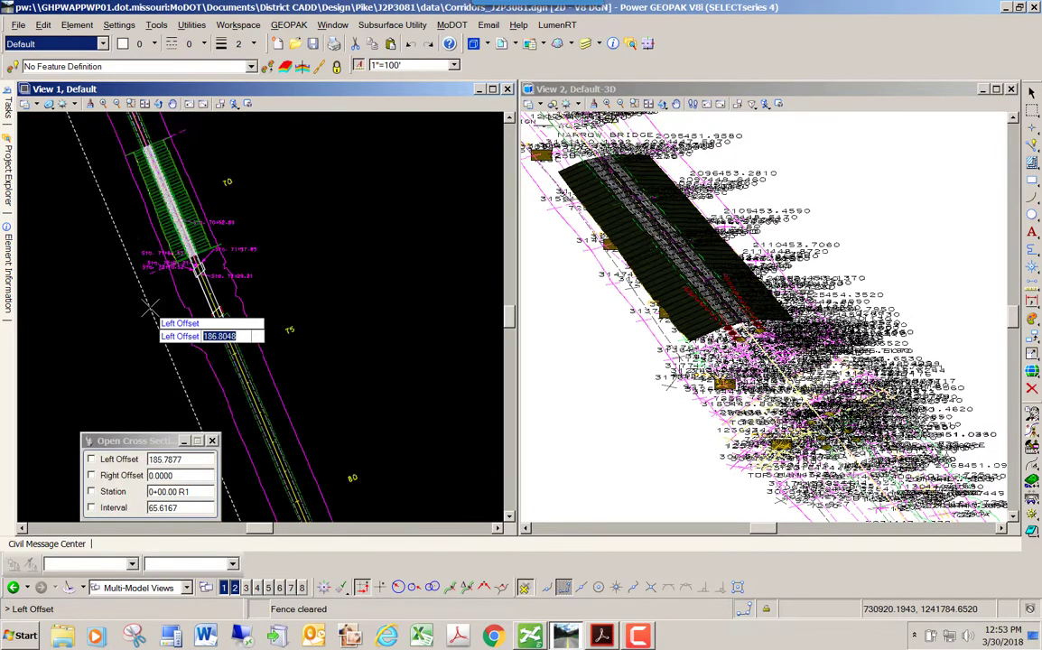
pyautogui.click(295, 287)
pyautogui.click(163, 336)
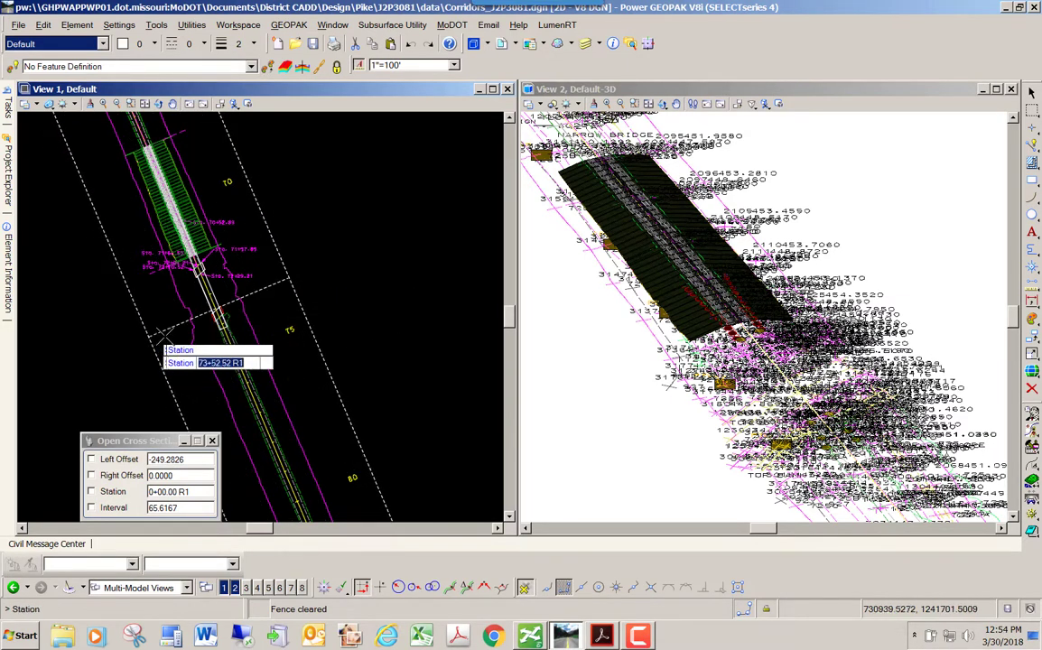
pyautogui.click(106, 173)
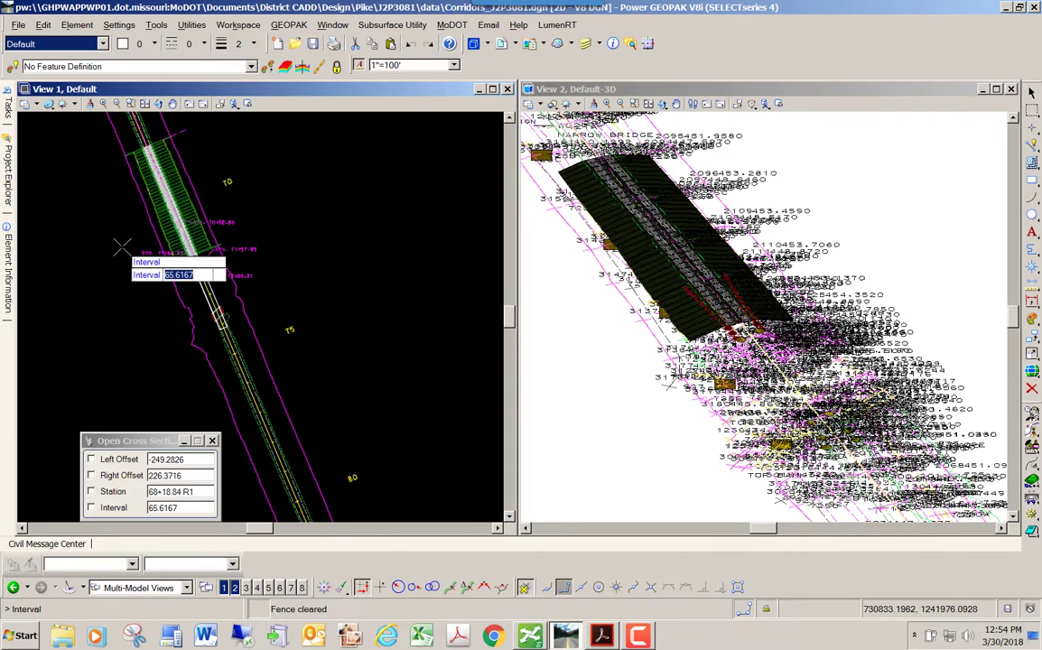
# Step: Set the cross section interval to 10 and display the MAINLINE cross sections in View 8
pyautogui.write('10')
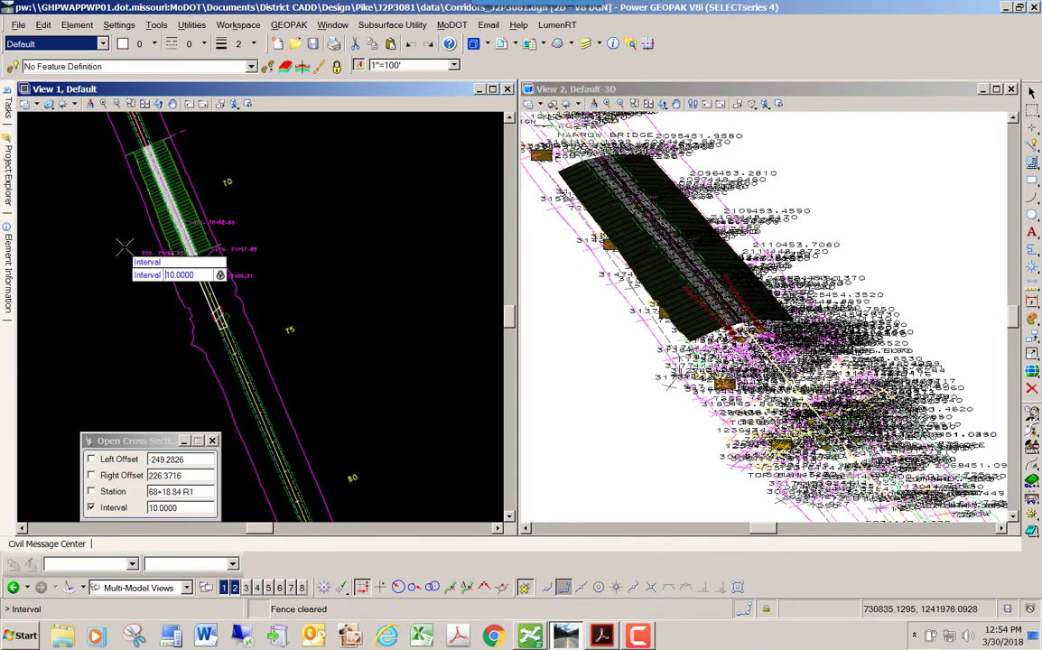
pyautogui.click(336, 318)
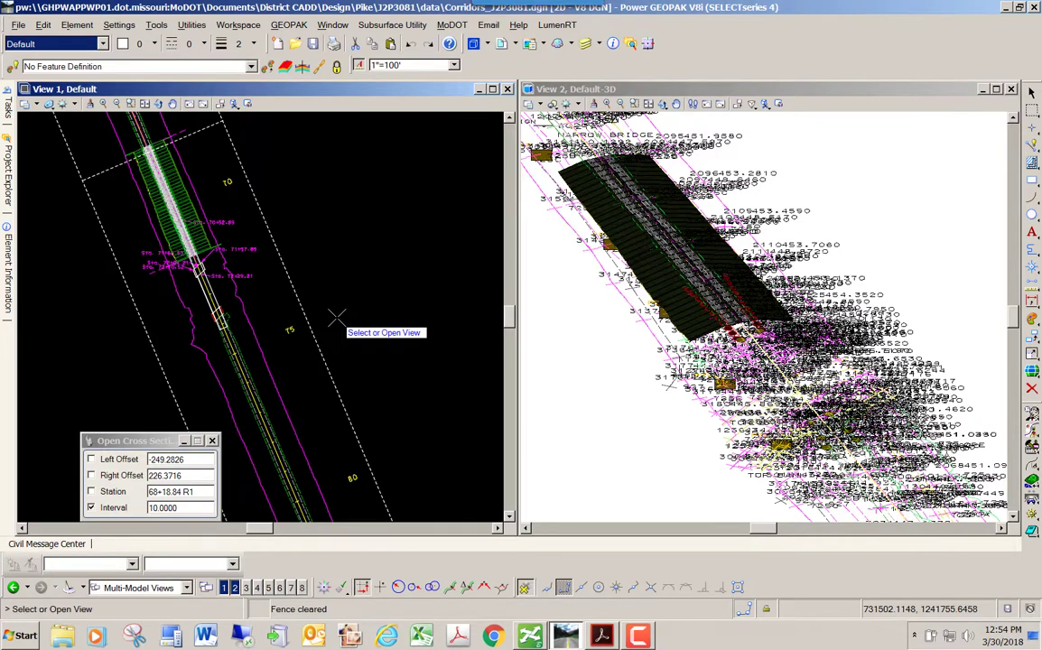
pyautogui.click(302, 588)
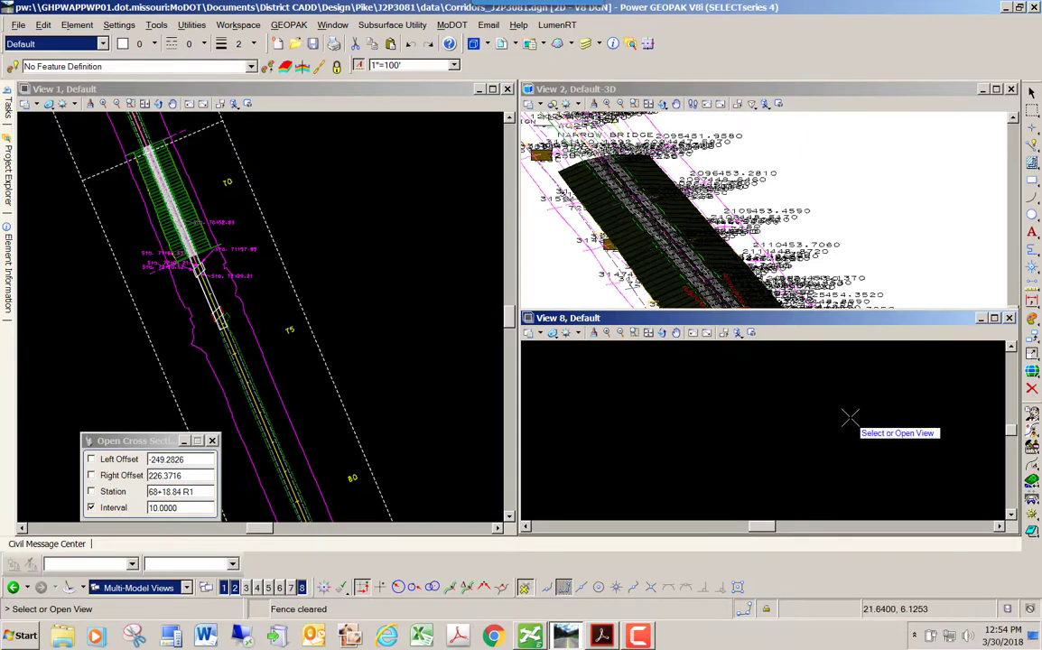
pyautogui.click(657, 396)
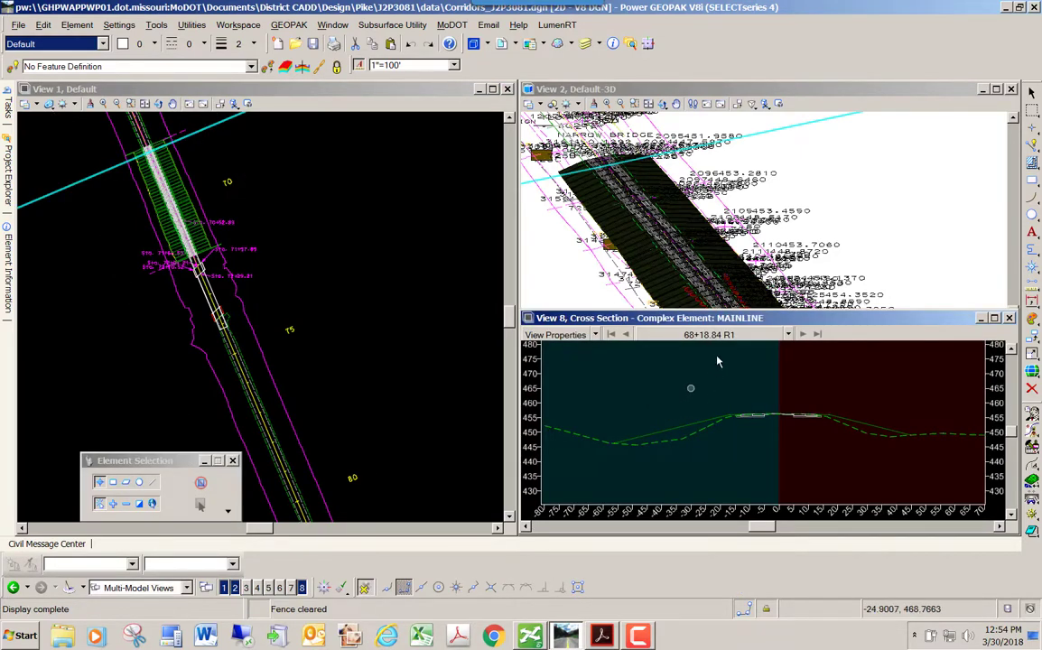
# Step: Step through the MAINLINE cross sections to station 68+68.84 and examine the roadway template, ground line and stray line segments there
pyautogui.click(803, 335)
pyautogui.click(803, 335)
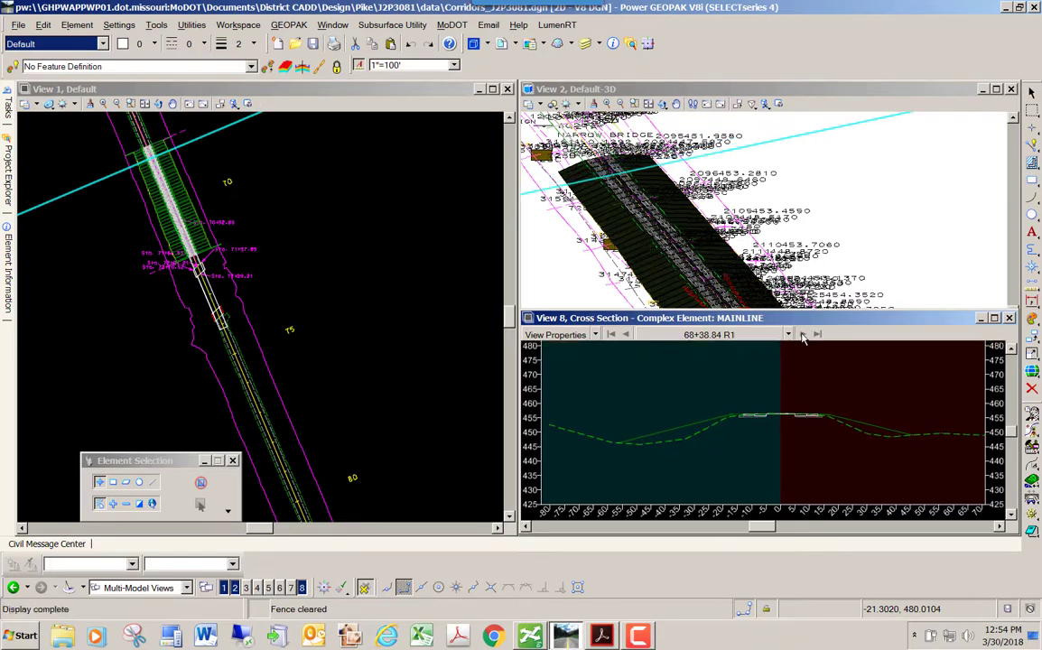
pyautogui.click(803, 335)
pyautogui.click(803, 335)
pyautogui.click(803, 335)
pyautogui.click(803, 335)
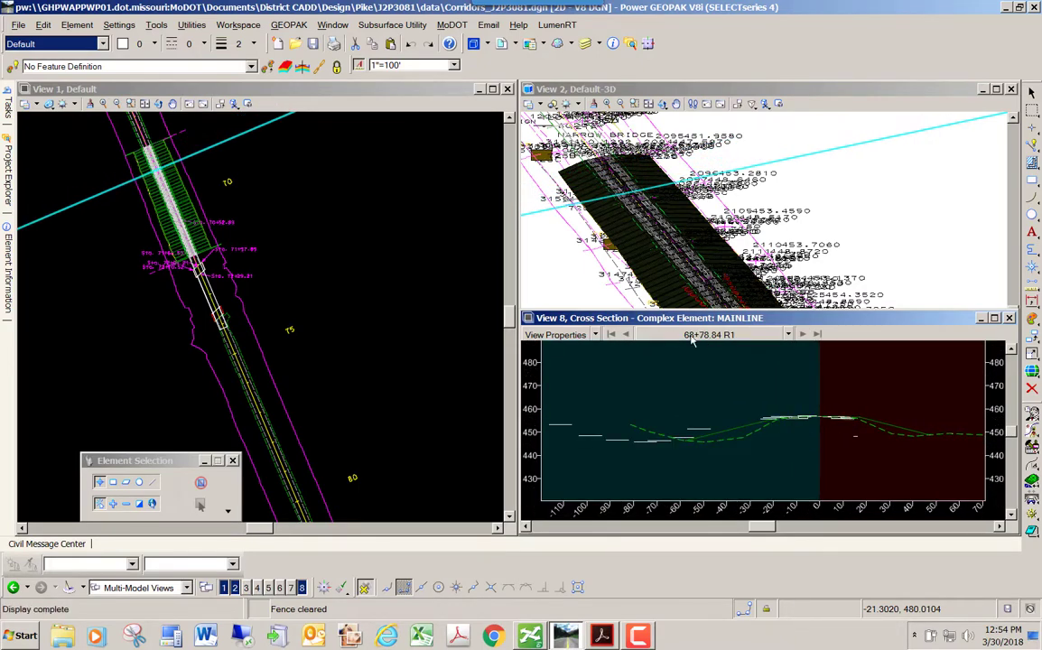
pyautogui.click(626, 335)
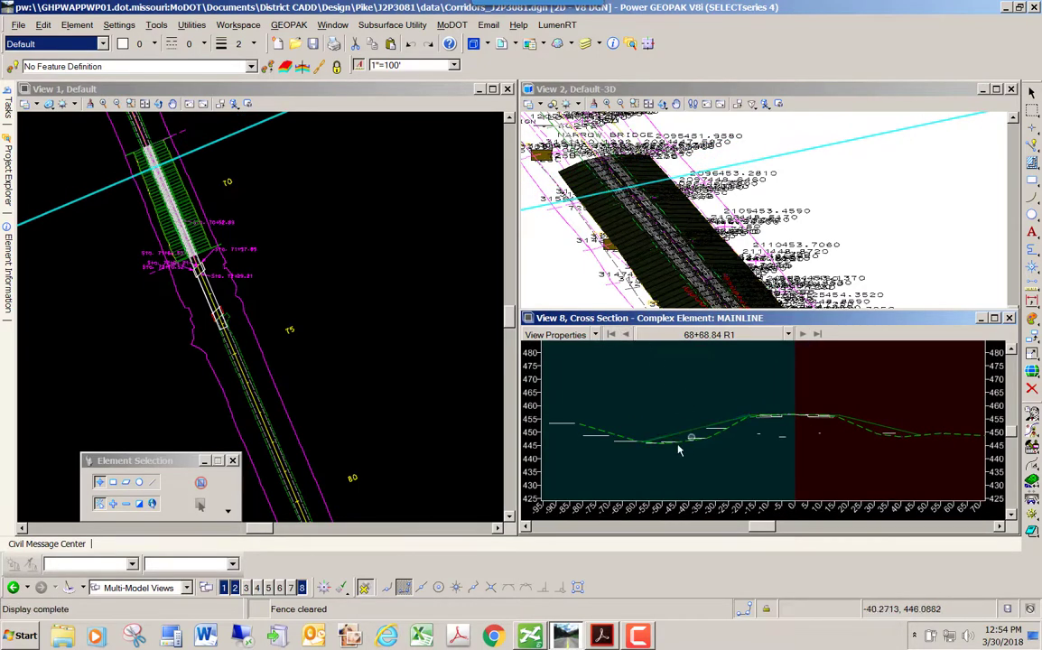
pyautogui.scroll(5, 567, 434)
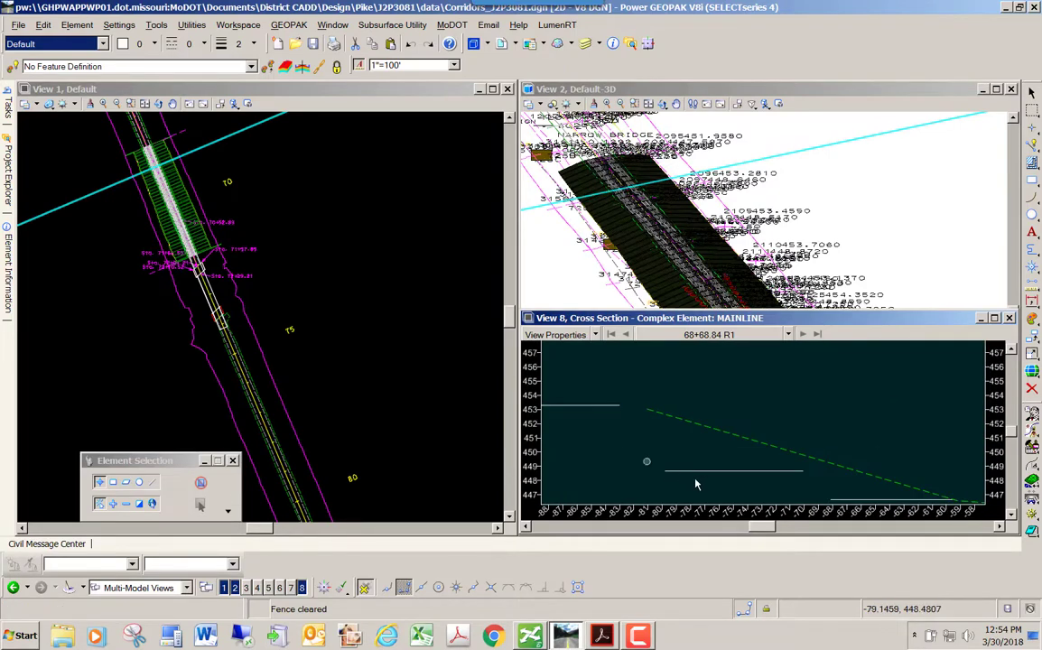
pyautogui.scroll(-3, 696, 485)
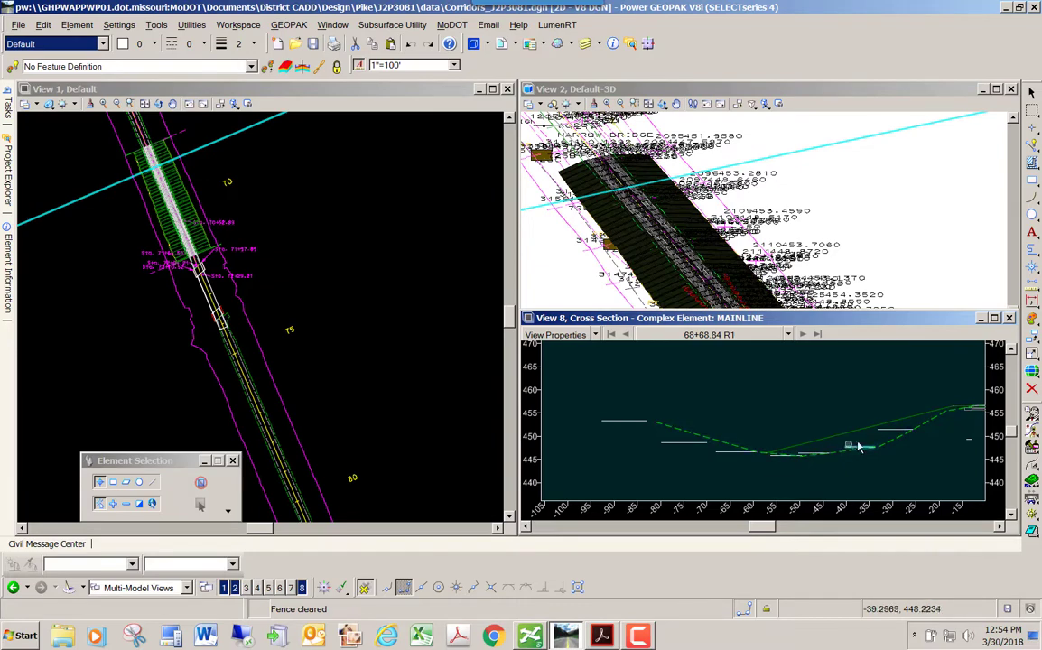
pyautogui.scroll(-2, 749, 424)
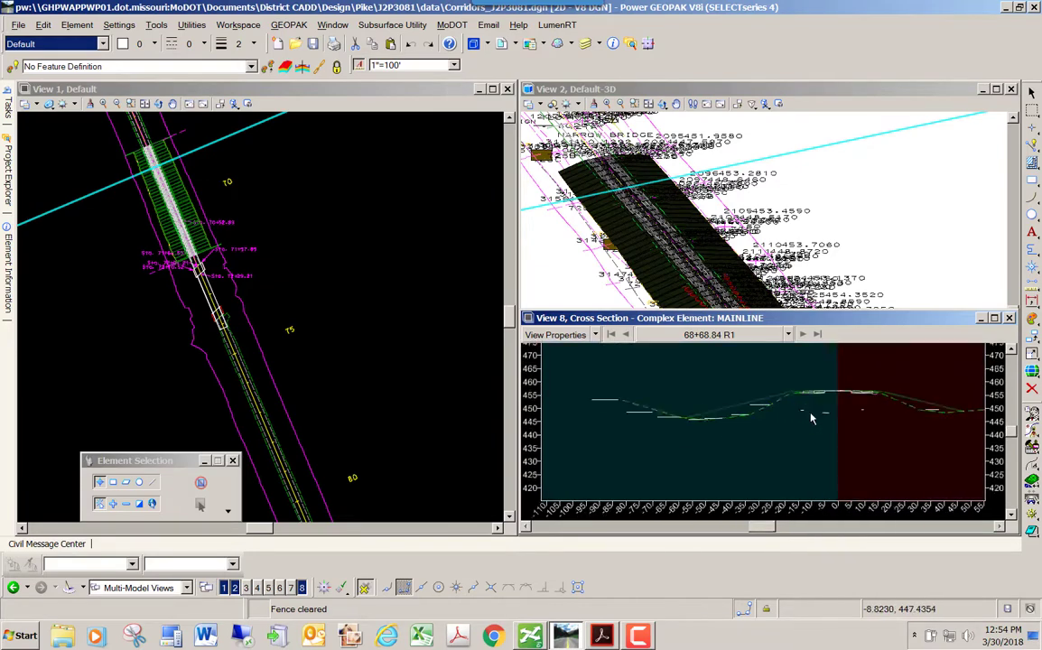
pyautogui.scroll(3, 811, 418)
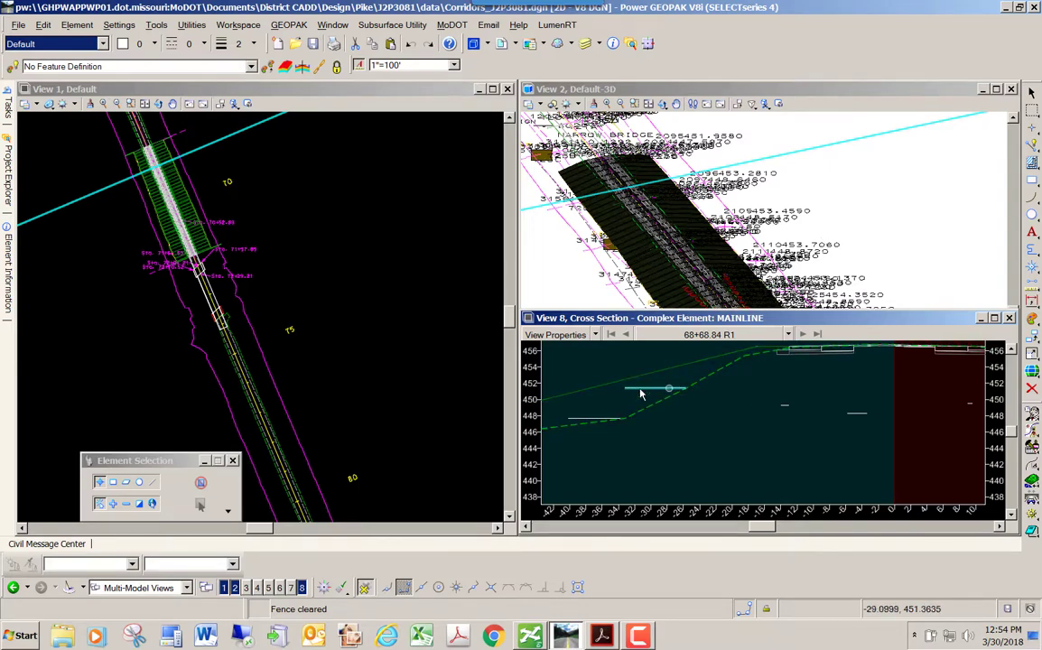
# Step: Close the MAINLINE cross section view and return to the plan and Default-3D views
pyautogui.moveTo(652, 393)
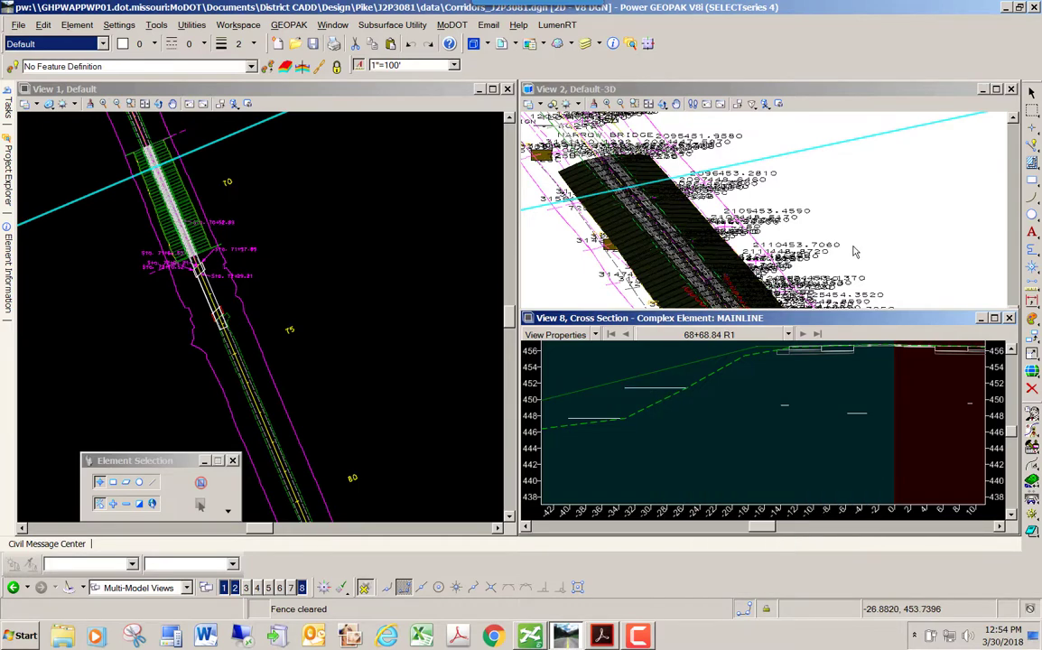
pyautogui.scroll(-1, 823, 306)
pyautogui.moveTo(818, 324); pyautogui.dragTo(309, 323)
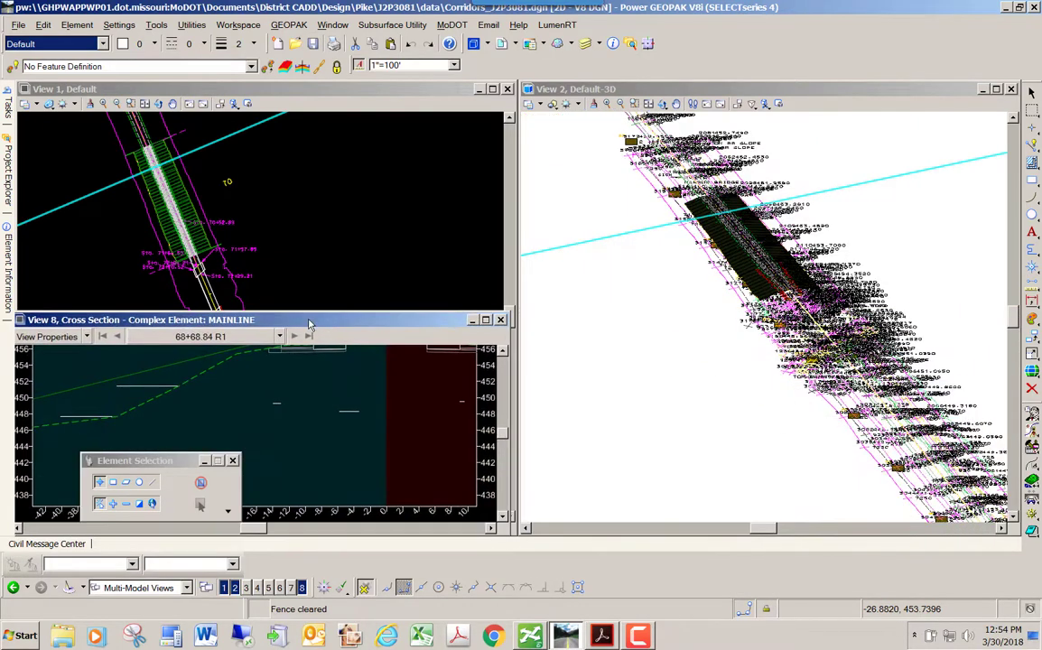
pyautogui.scroll(-2, 713, 336)
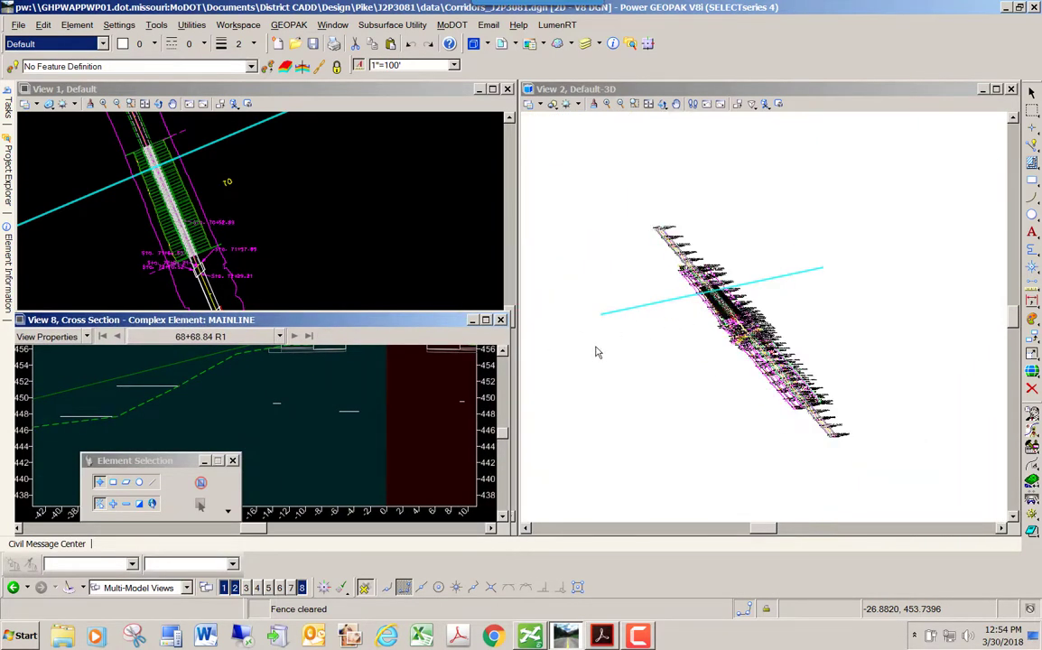
pyautogui.click(501, 318)
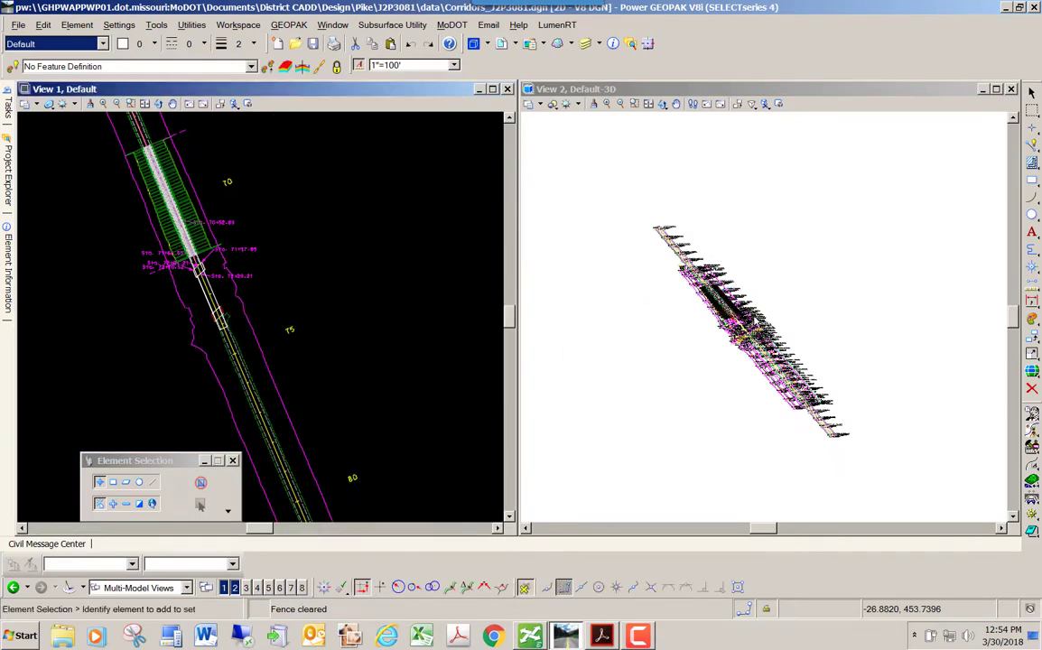
pyautogui.scroll(3, 749, 322)
pyautogui.scroll(-4, 750, 322)
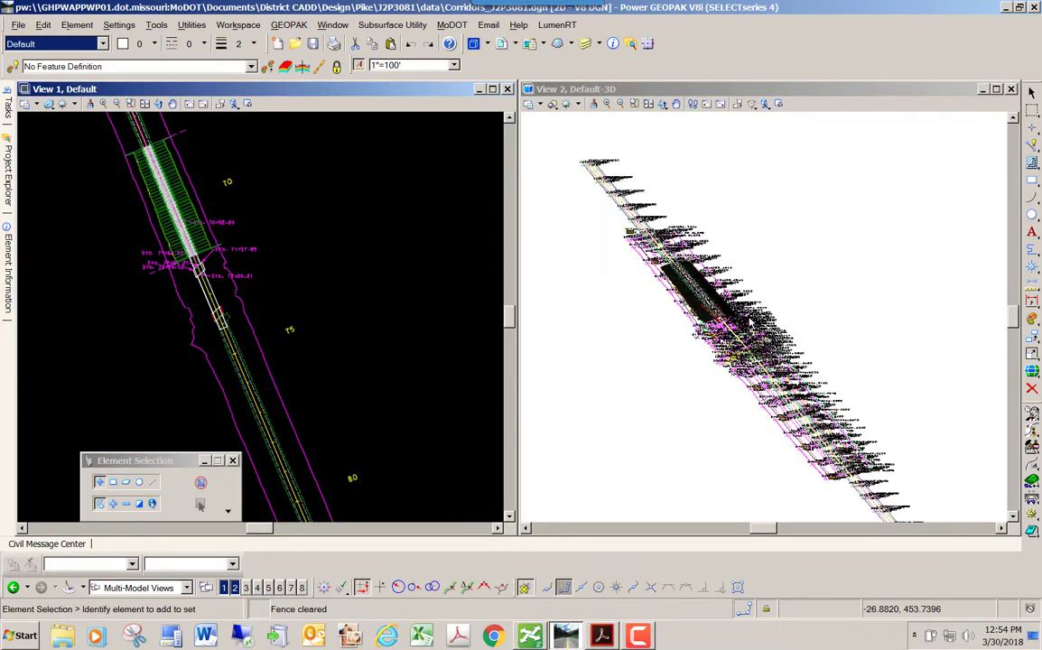
# Step: Select all elements in the Default-3D model and delete them
pyautogui.click(687, 91)
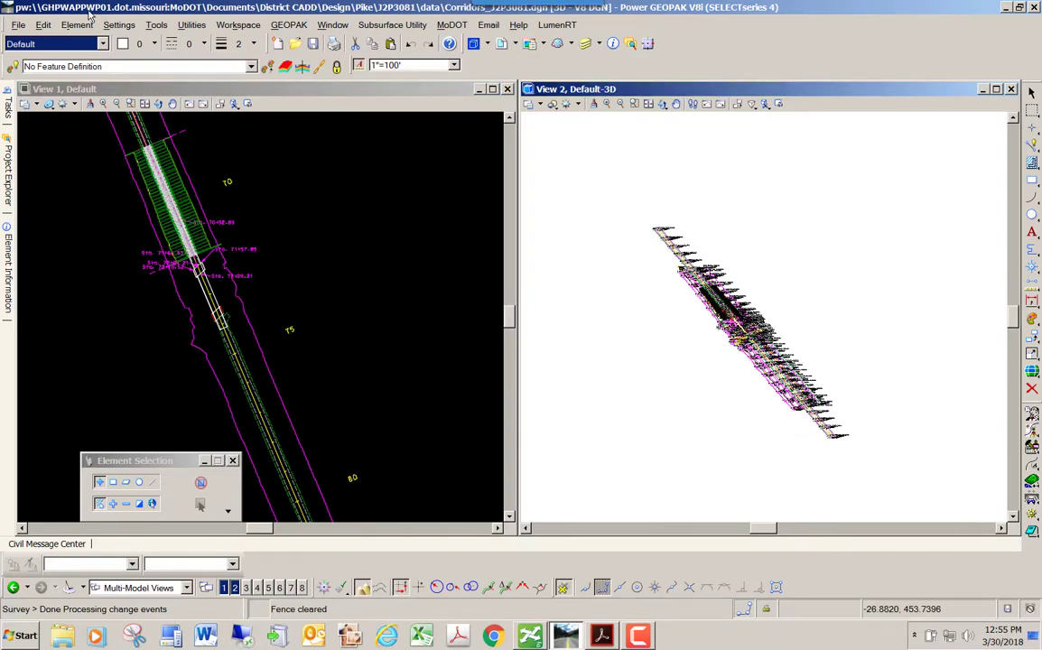
pyautogui.click(42, 24)
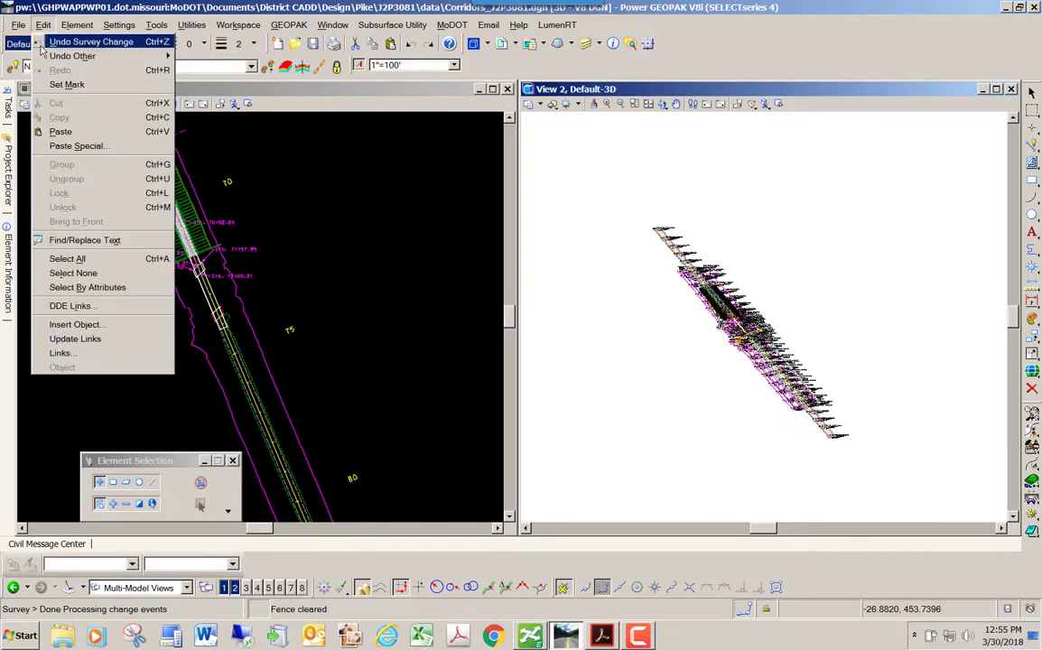
pyautogui.click(60, 261)
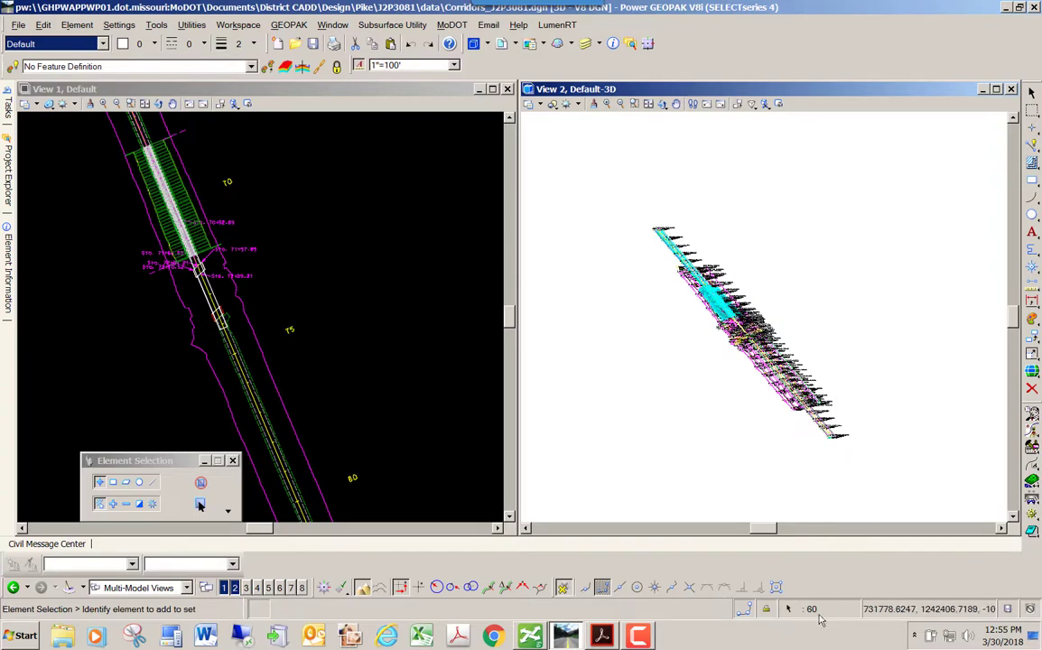
pyautogui.click(1032, 390)
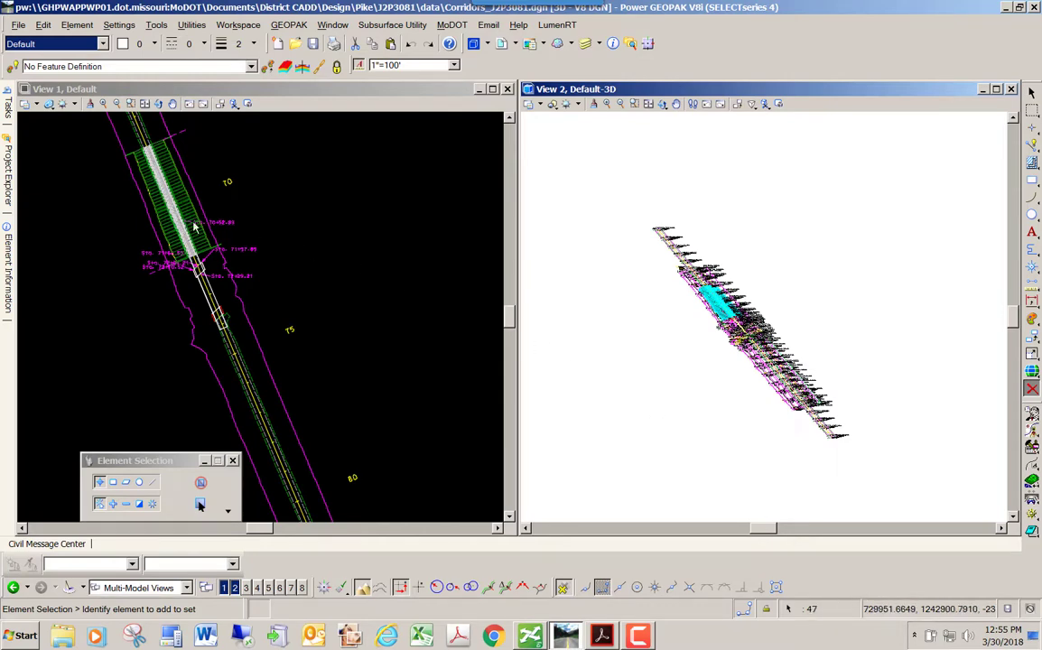
pyautogui.click(679, 325)
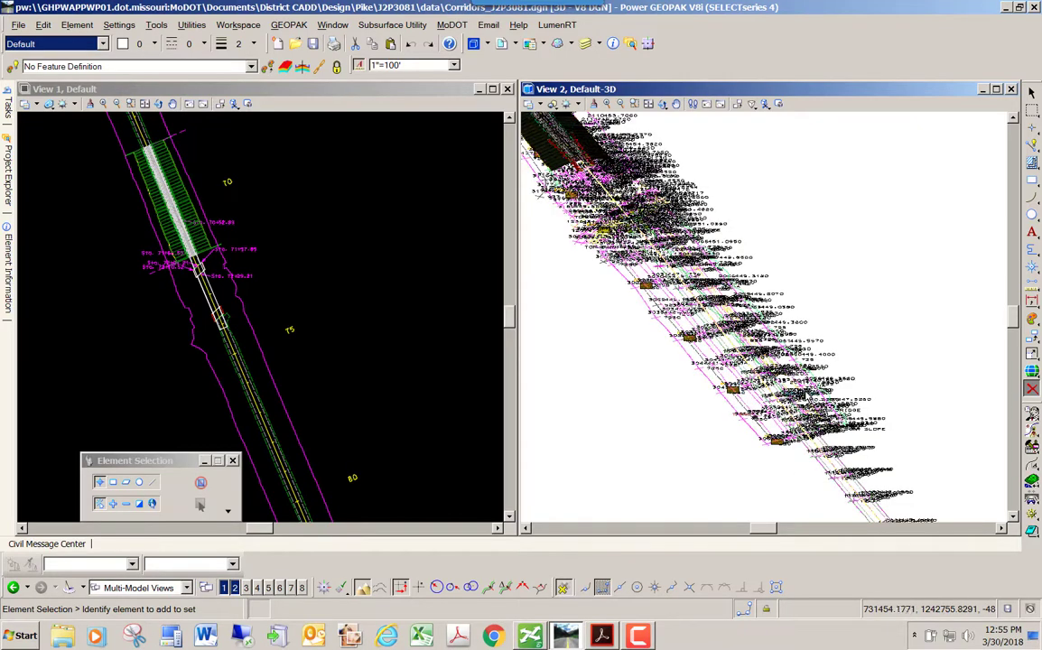
pyautogui.scroll(3, 728, 357)
pyautogui.scroll(-3, 753, 344)
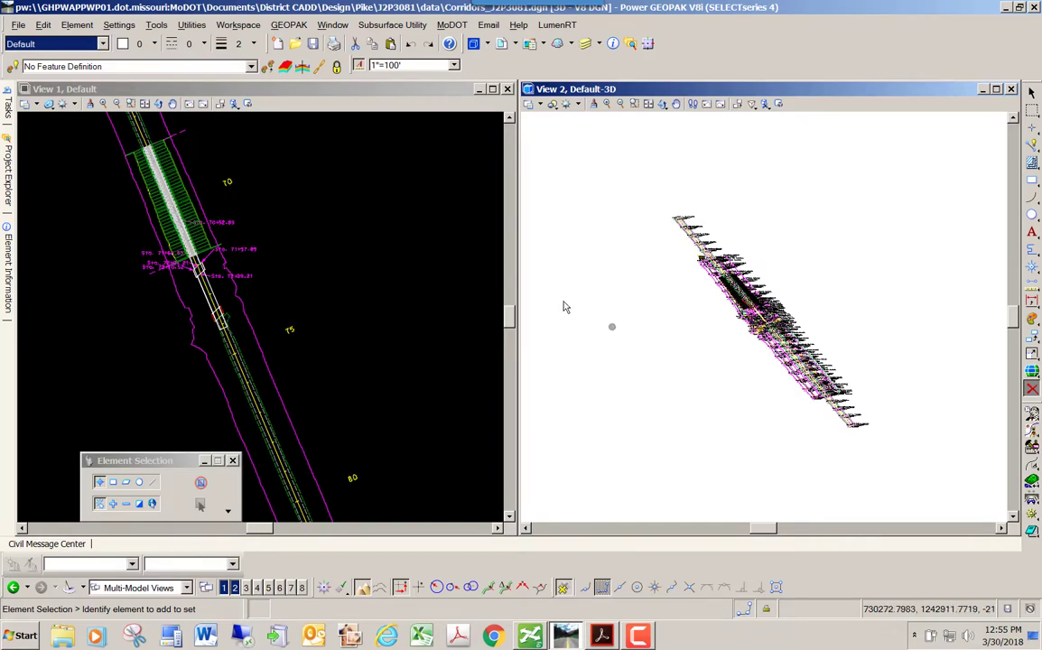
# Step: Open J2P3081_Survey.dgn in place of the corridors drawing
pyautogui.click(18, 25)
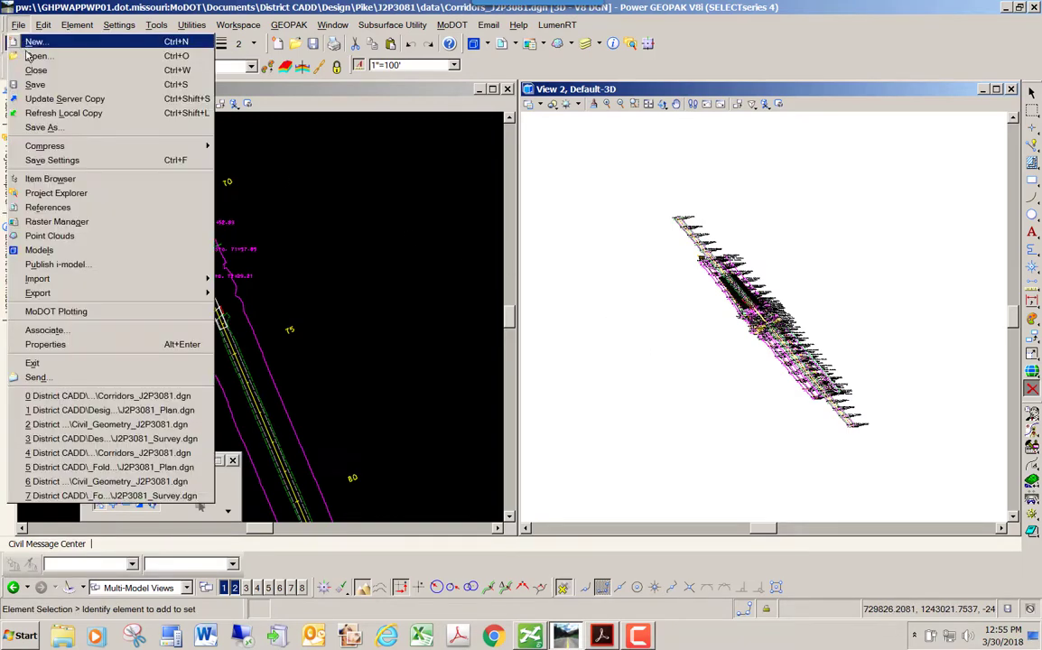
pyautogui.click(34, 56)
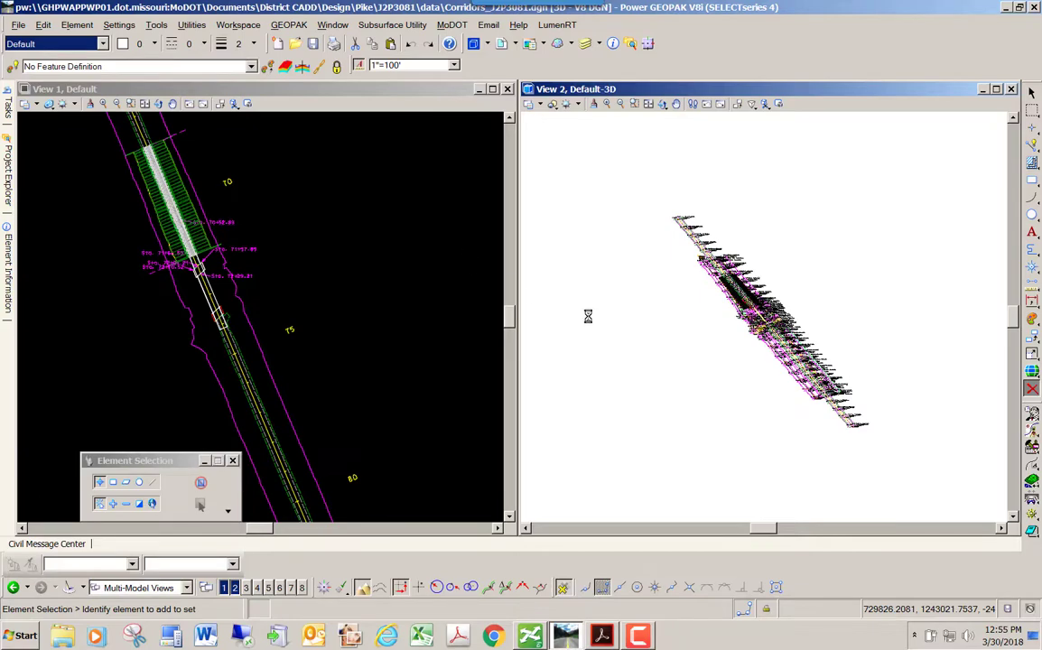
pyautogui.doubleClick(416, 267)
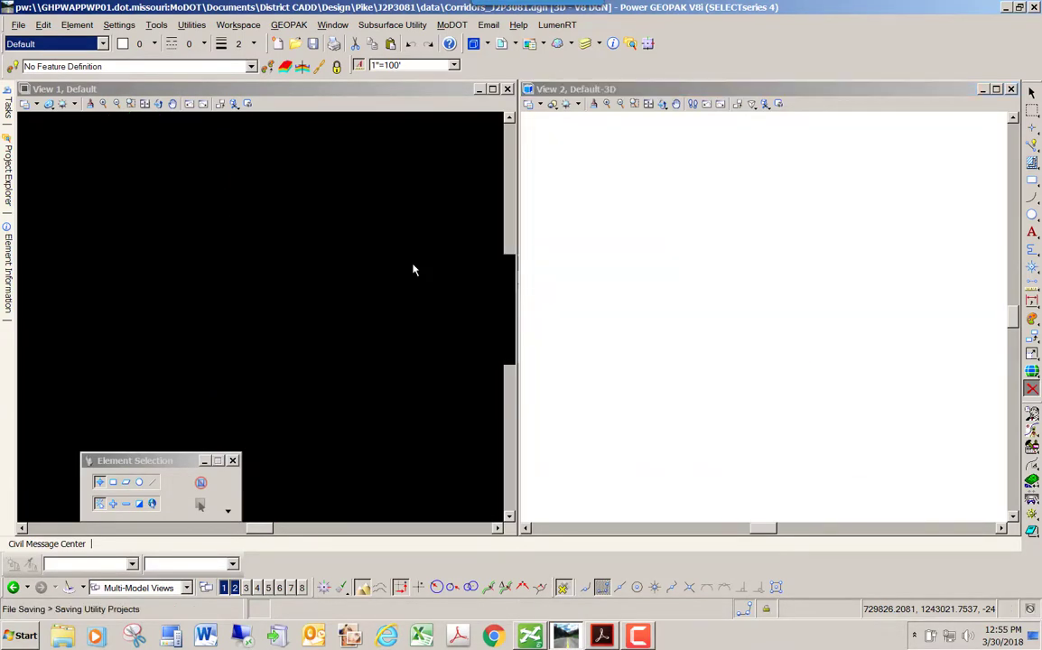
pyautogui.click(400, 431)
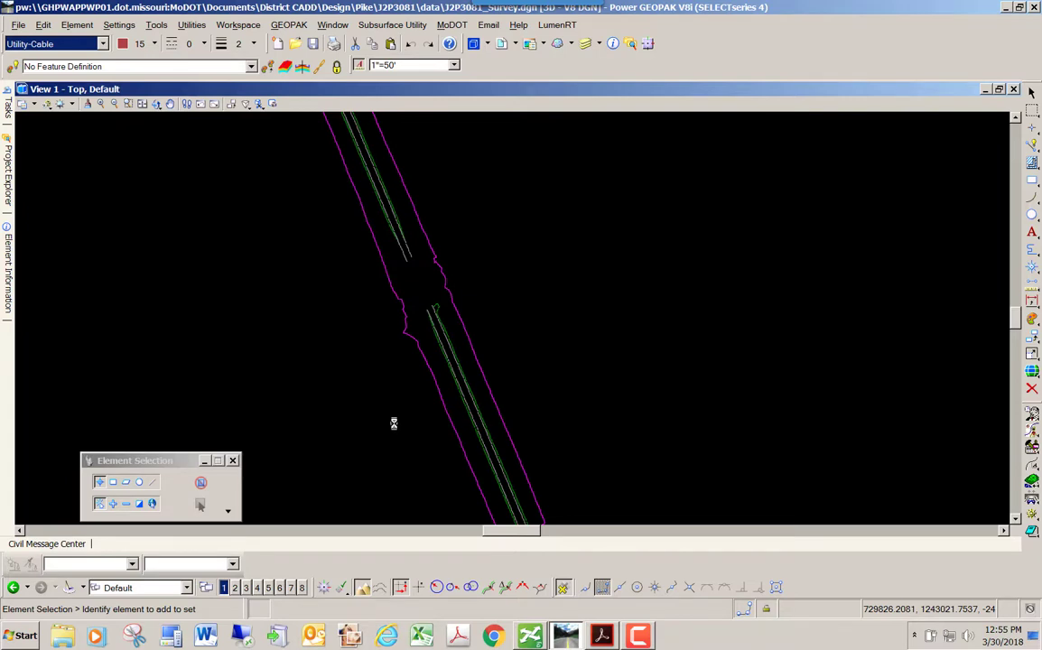
# Step: Look through the survey levels in View 1's level display, with the Name column widened to show the full level names
pyautogui.click(531, 43)
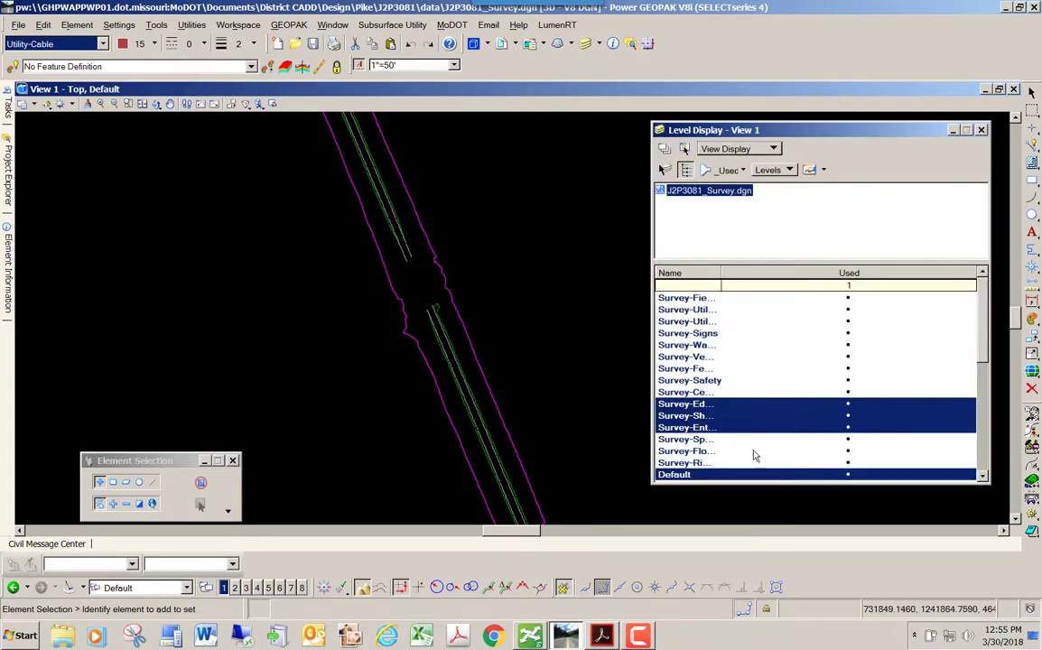
pyautogui.moveTo(722, 272); pyautogui.dragTo(811, 273)
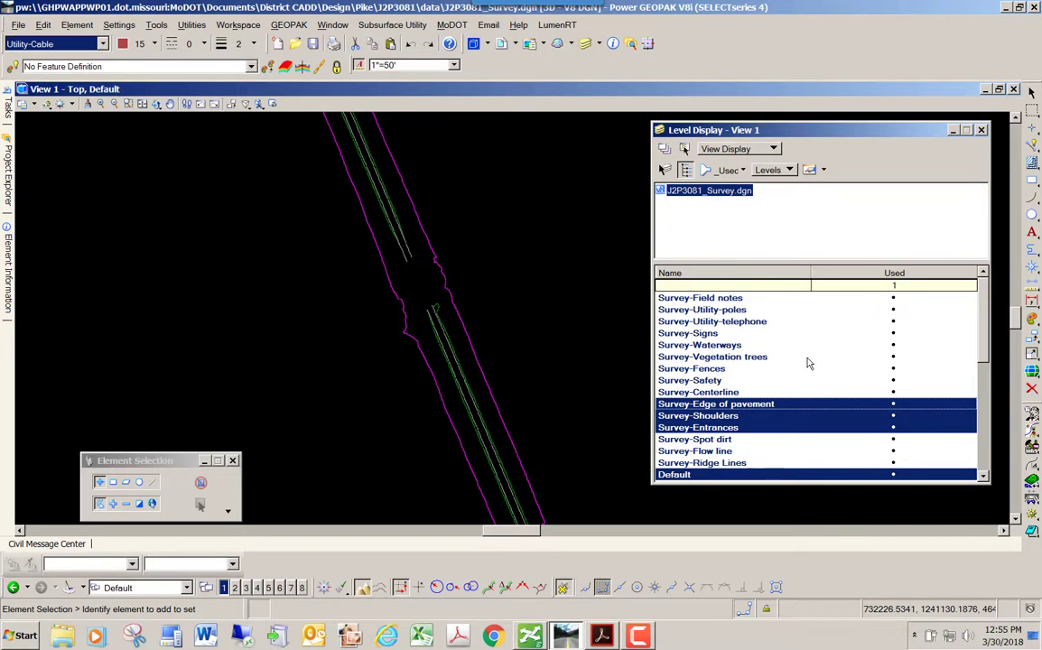
pyautogui.scroll(-7, 809, 362)
pyautogui.scroll(4, 802, 360)
pyautogui.scroll(2, 800, 358)
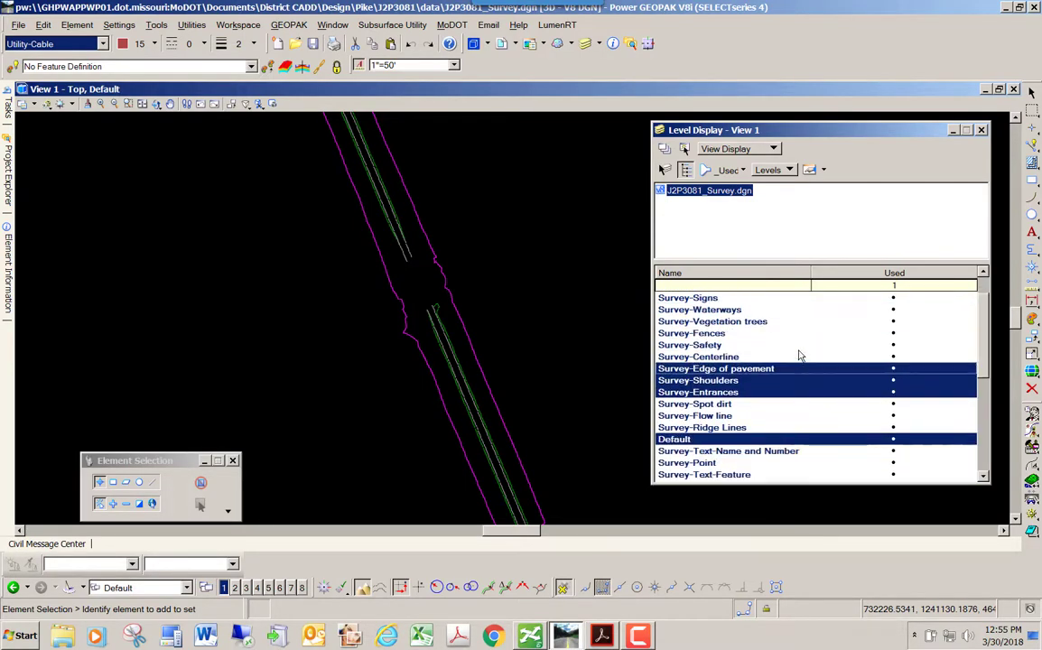
pyautogui.scroll(-1, 790, 351)
pyautogui.scroll(1, 791, 351)
pyautogui.scroll(1, 790, 348)
pyautogui.scroll(-1, 791, 348)
pyautogui.scroll(1, 790, 346)
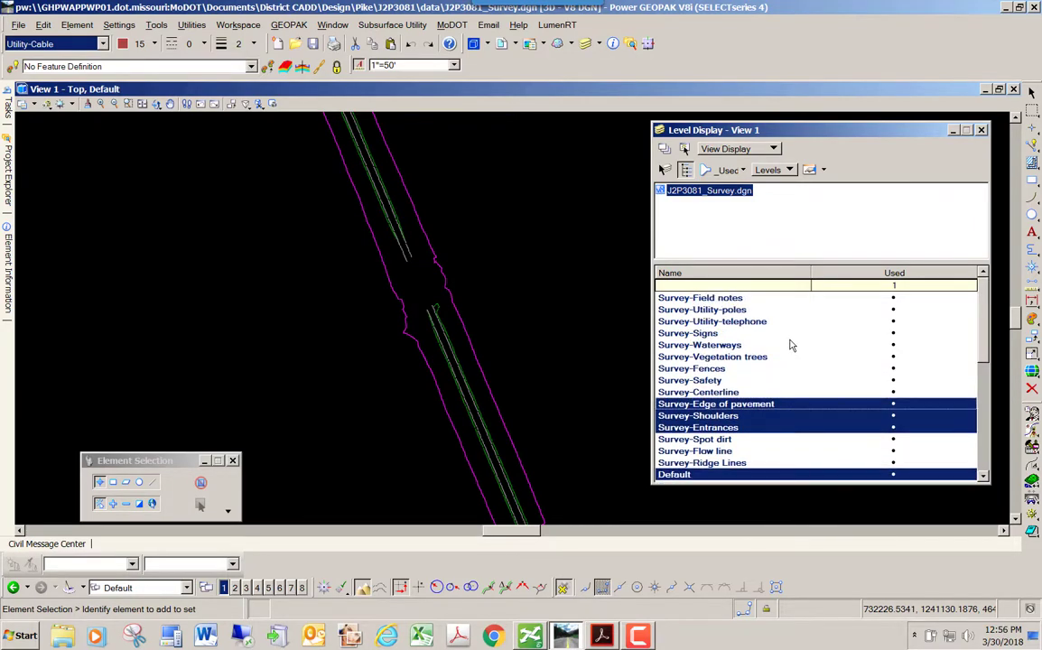
pyautogui.scroll(-2, 791, 345)
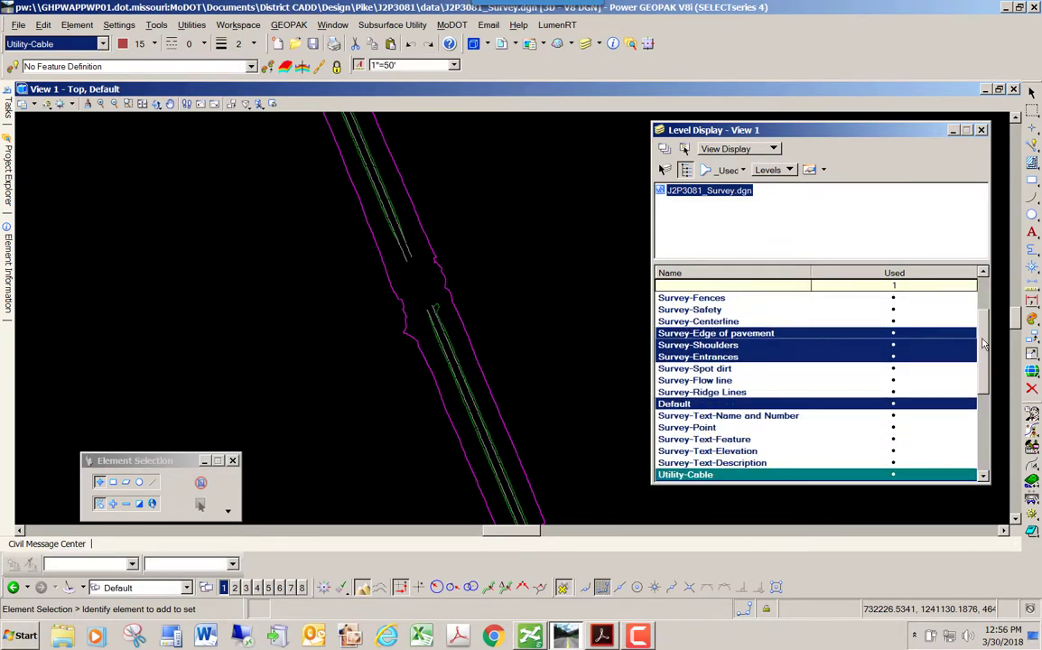
pyautogui.scroll(2, 984, 289)
pyautogui.moveTo(984, 289); pyautogui.dragTo(986, 359)
# Step: Turn on the Survey-Text-Feature, Survey-Text-Elevation, Survey-Text-Description and Survey-Text-Name and Number levels in View 1
pyautogui.moveTo(672, 403); pyautogui.dragTo(672, 431)
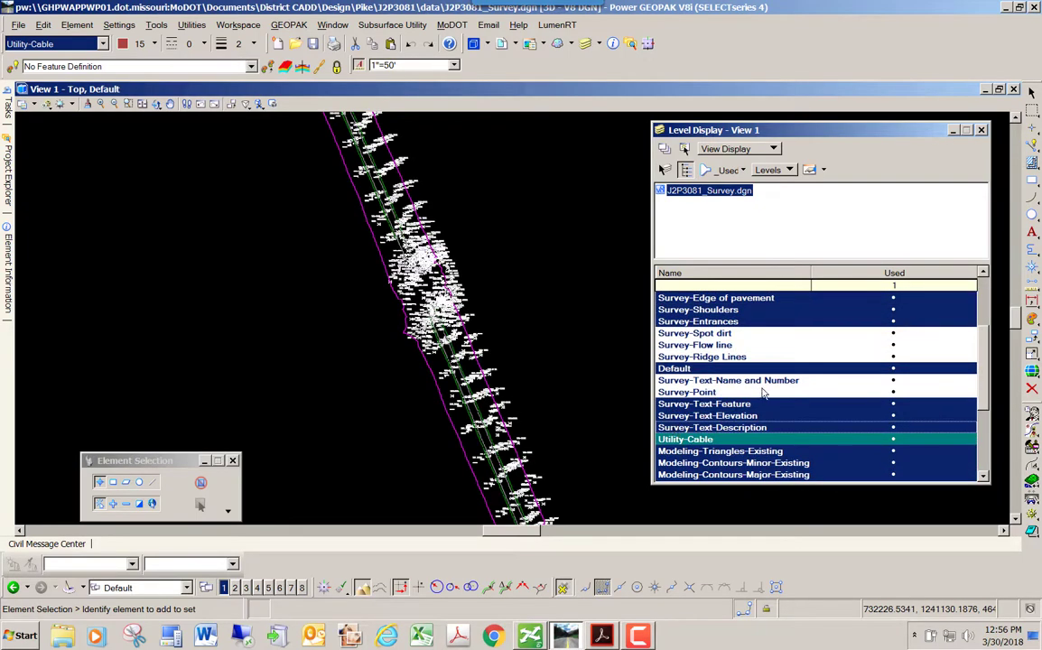
pyautogui.click(682, 394)
pyautogui.click(683, 395)
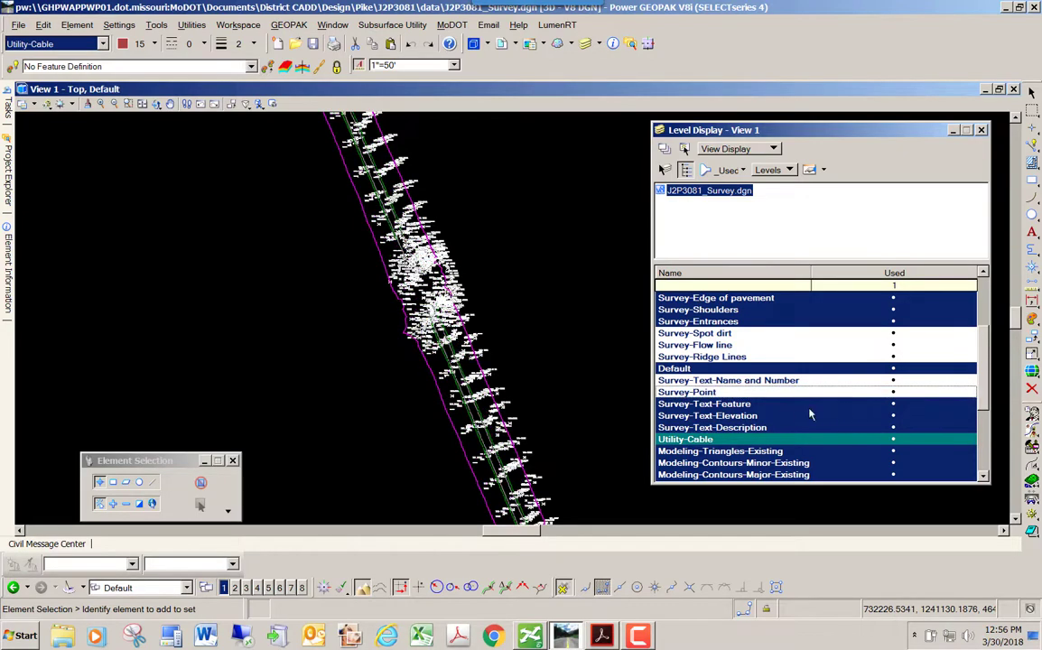
pyautogui.click(722, 382)
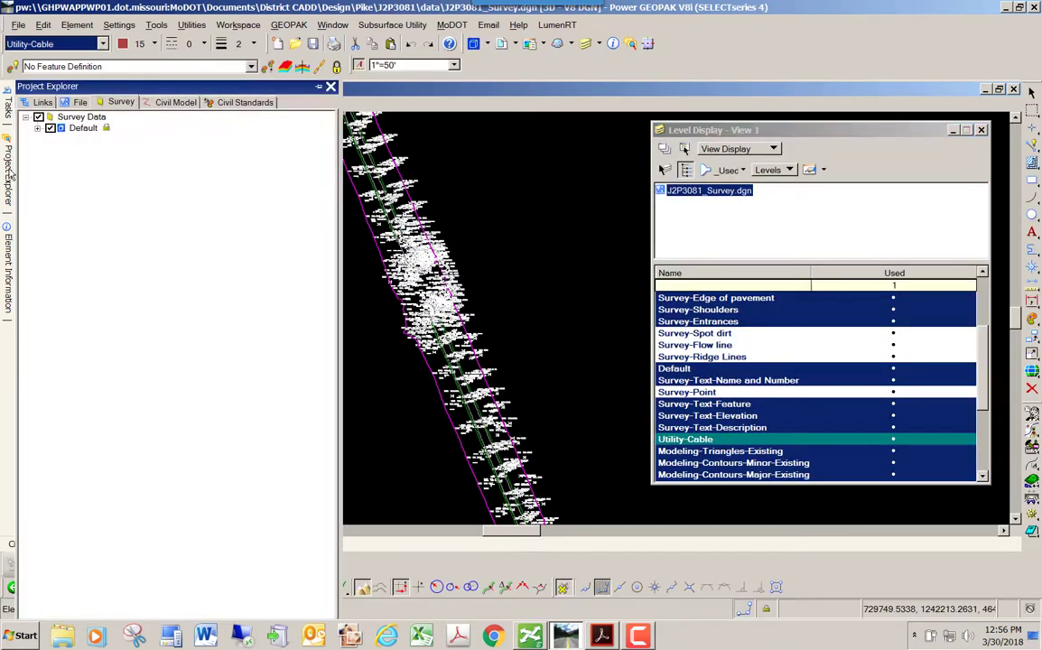
# Step: Turn off all annotations of the survey data and close the level display
pyautogui.moveTo(9, 104)
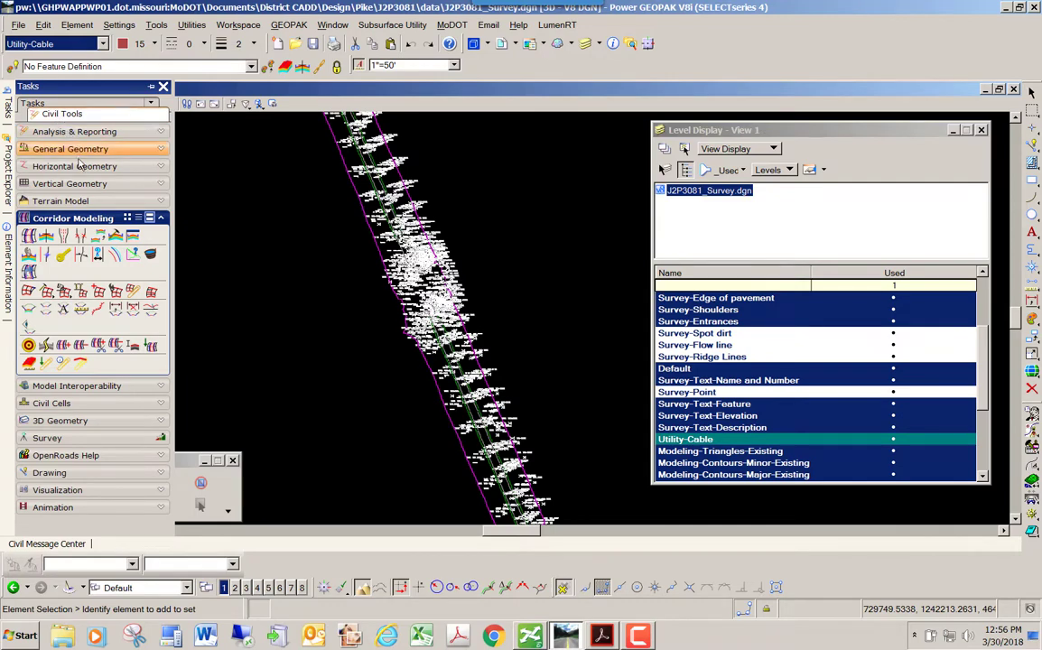
pyautogui.click(67, 441)
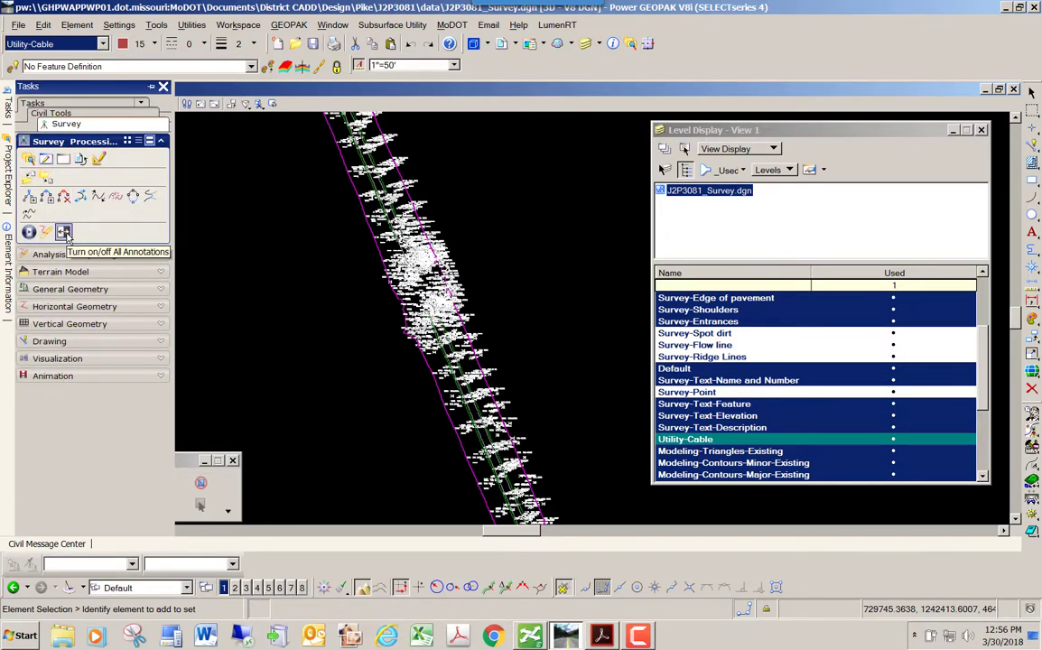
pyautogui.click(63, 232)
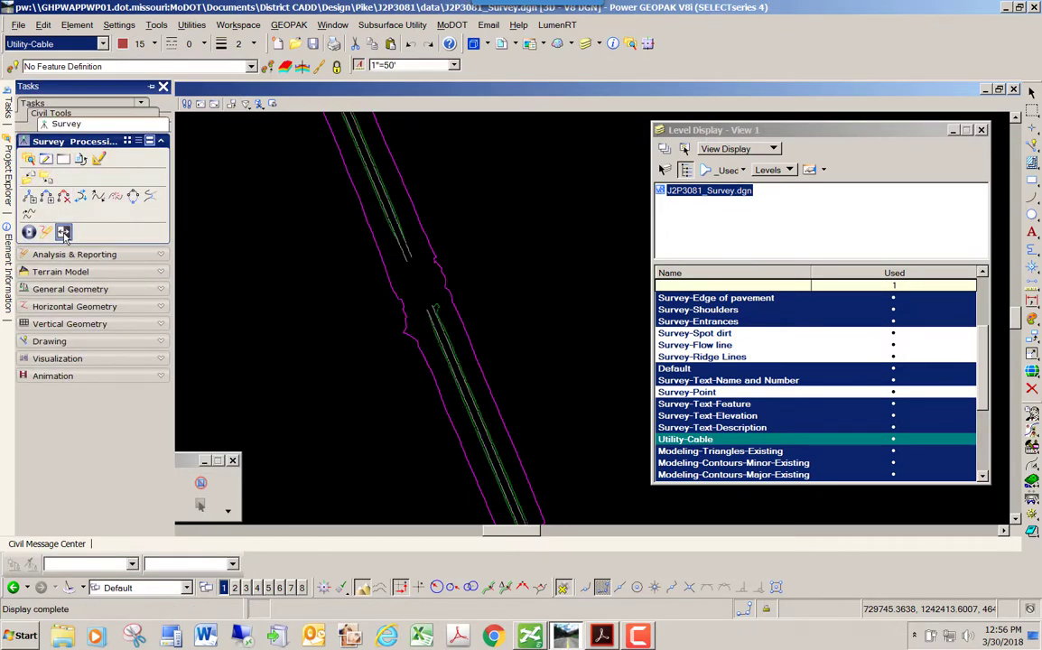
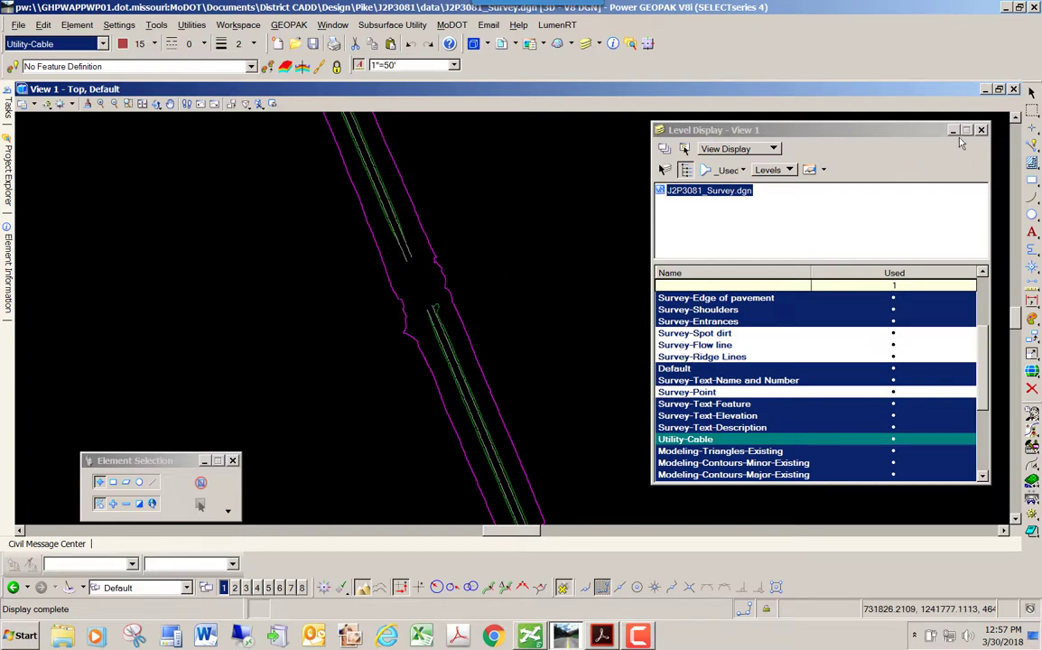
pyautogui.click(983, 130)
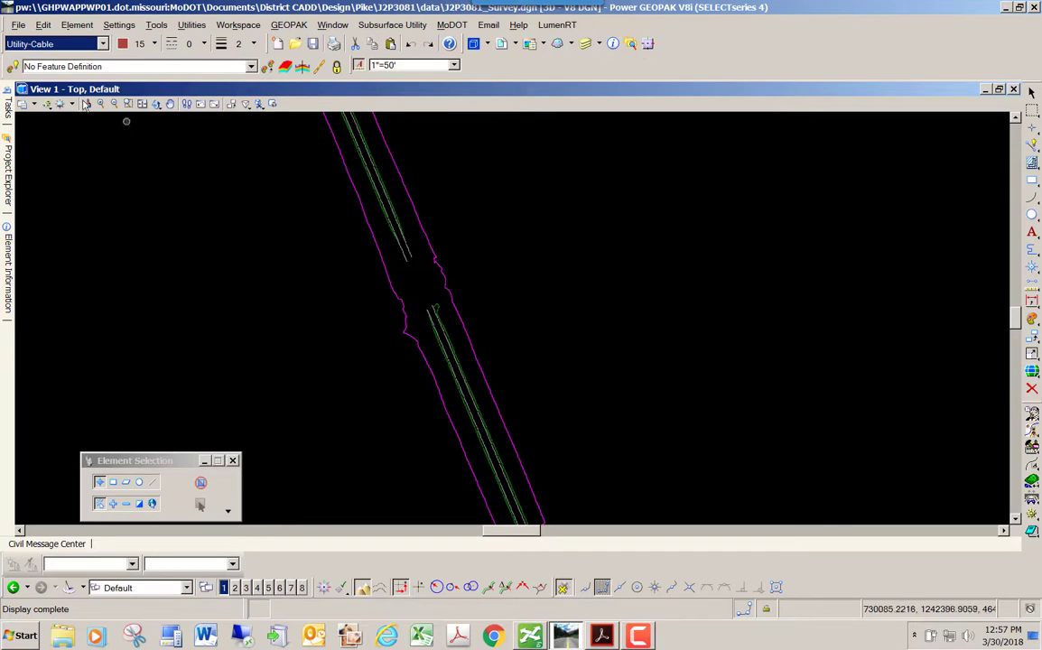
# Step: Reopen Corridors_J2P3081.dgn and check in J2P3081_Survey.dgn
pyautogui.click(18, 24)
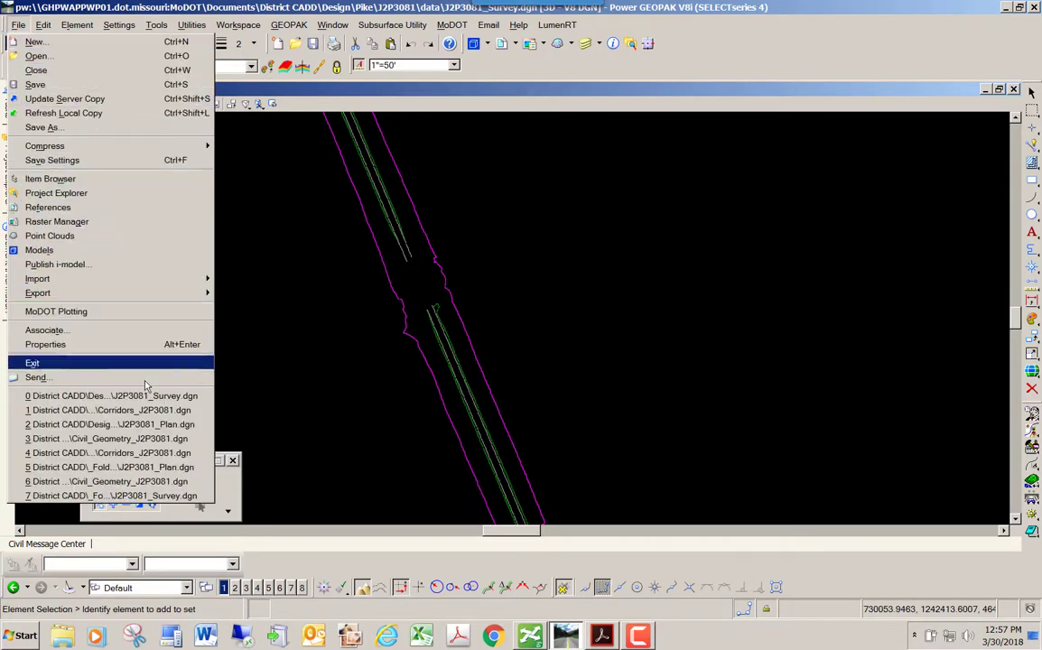
pyautogui.click(151, 411)
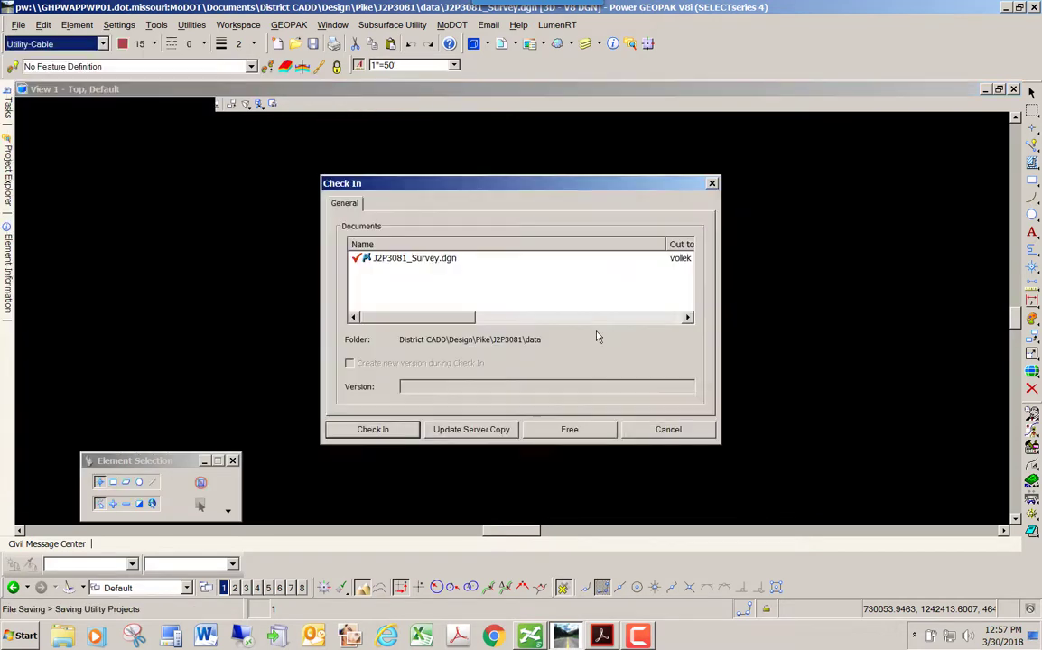
pyautogui.click(379, 431)
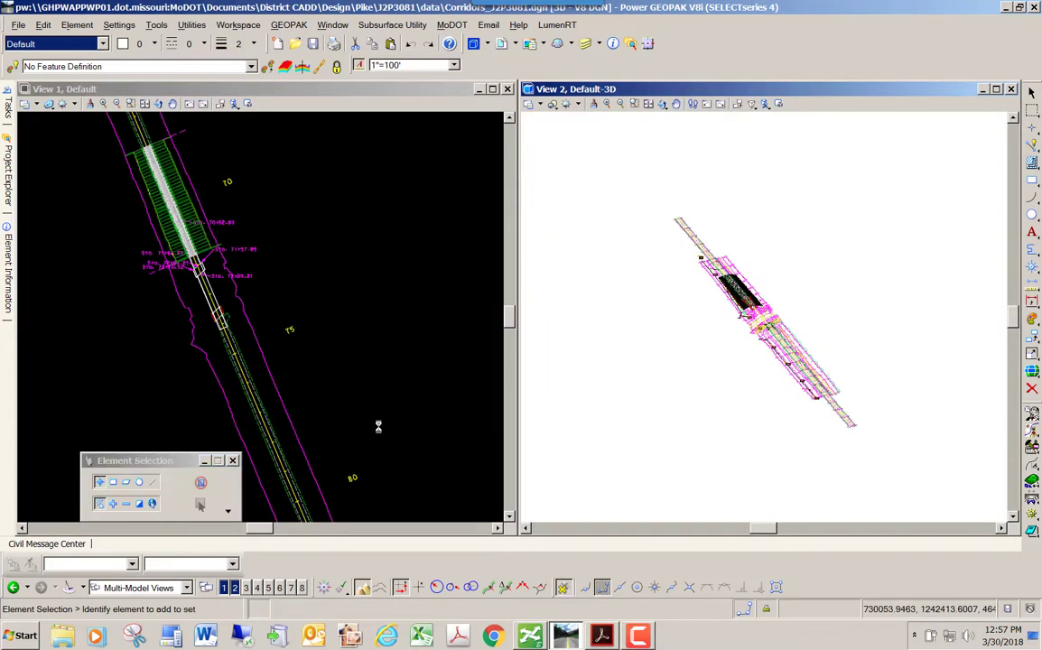
# Step: Open a cross-section view of the mainline alignment in View 8 with offsets about -180.12 and 175.30, station about 68+18.79 R1, interval 10
pyautogui.scroll(3, 723, 298)
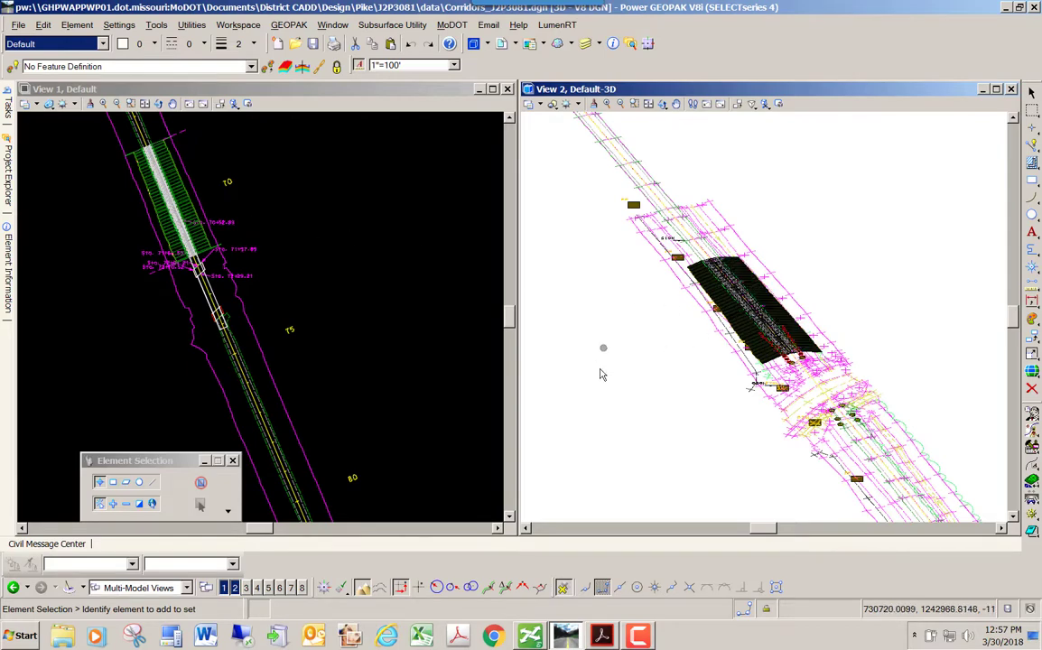
pyautogui.scroll(-2, 352, 314)
pyautogui.scroll(4, 289, 208)
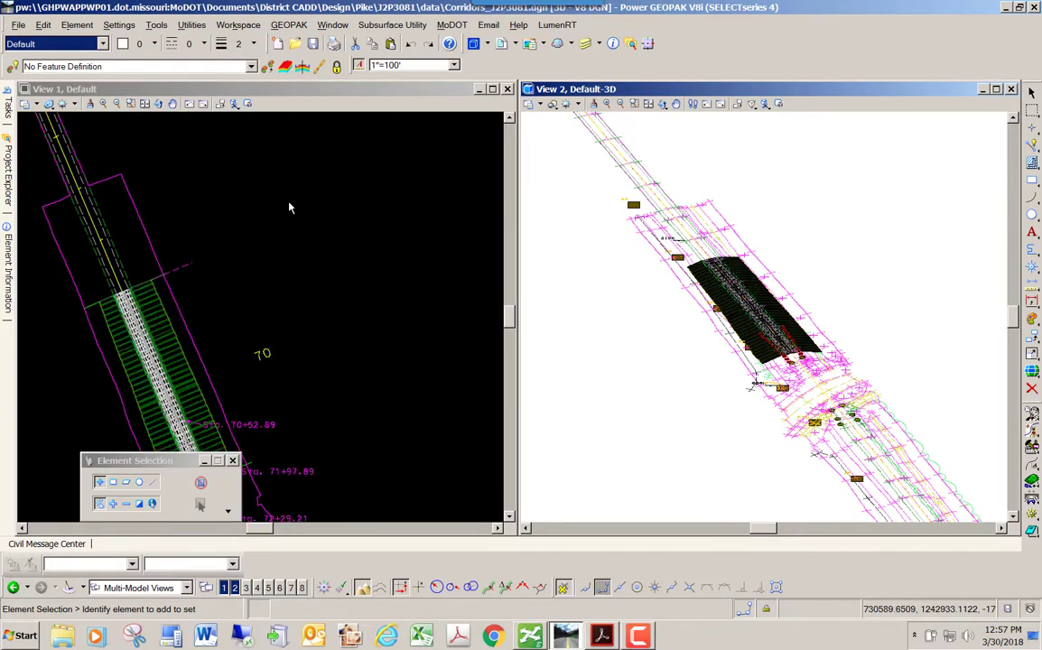
pyautogui.moveTo(8, 102)
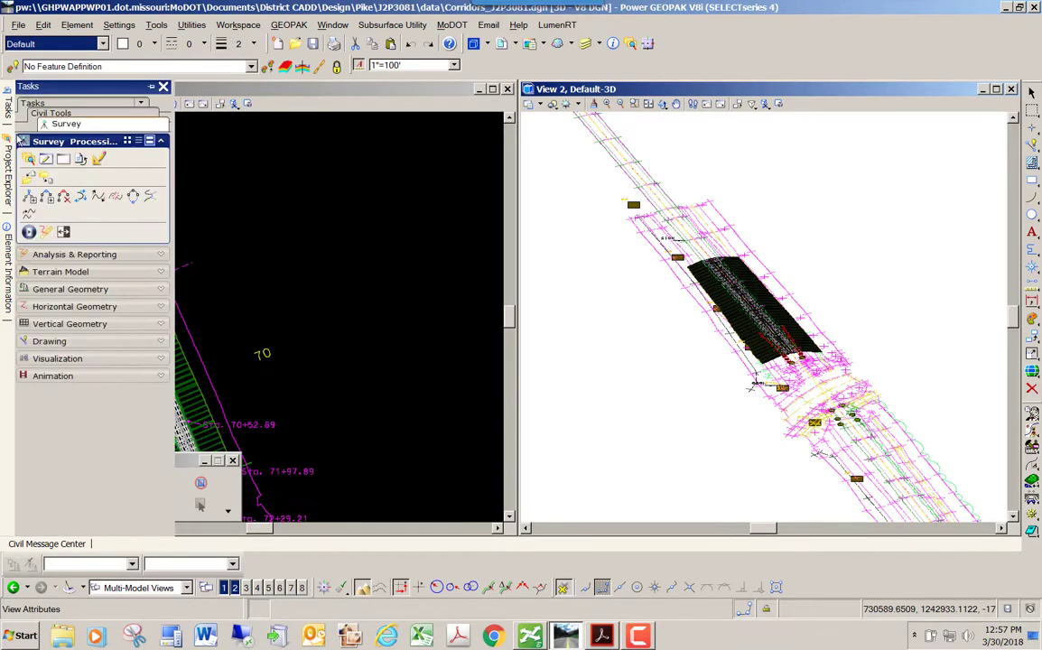
pyautogui.click(51, 113)
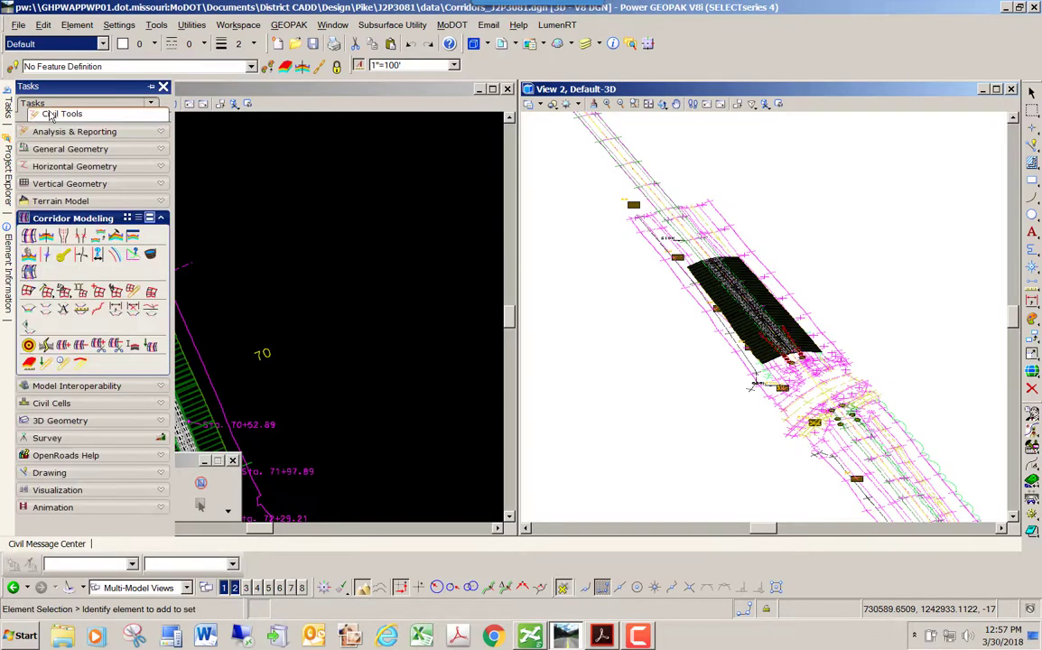
pyautogui.click(28, 309)
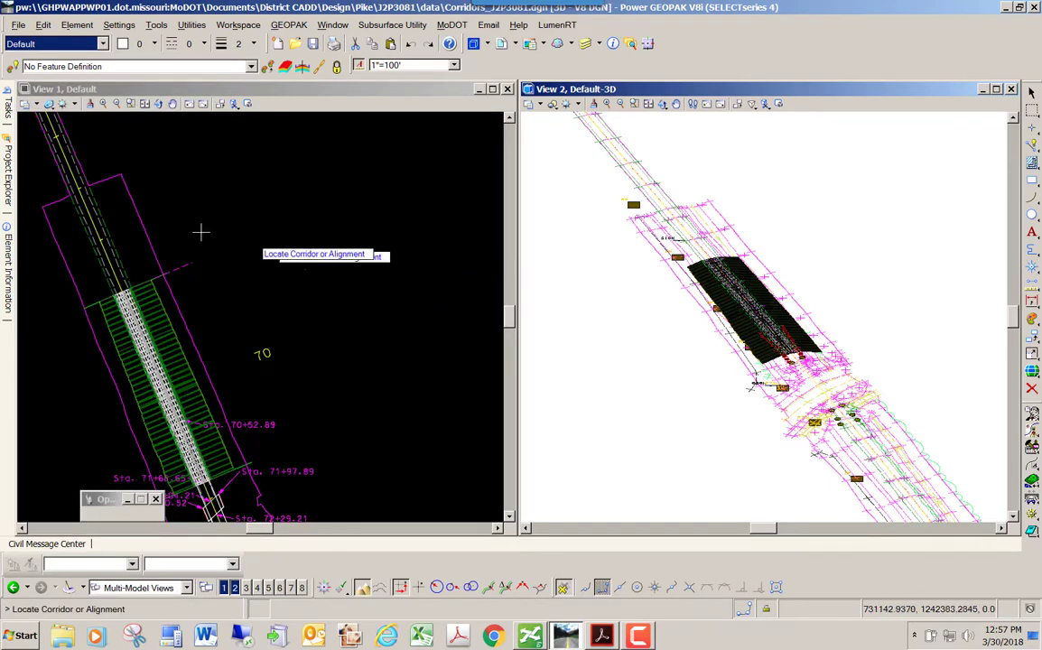
pyautogui.click(103, 222)
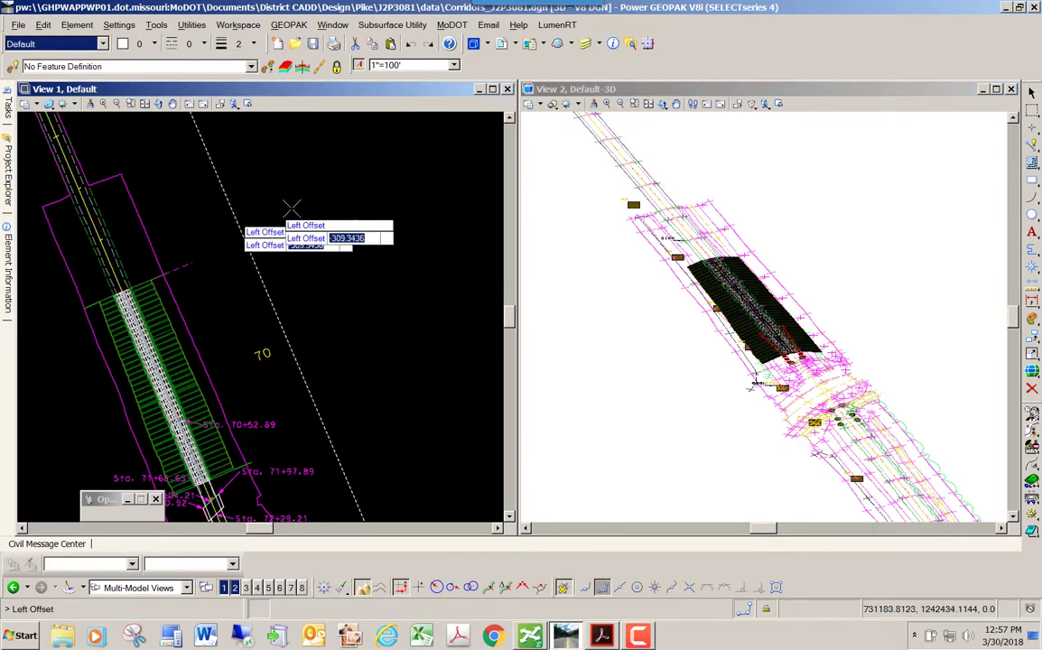
pyautogui.click(212, 242)
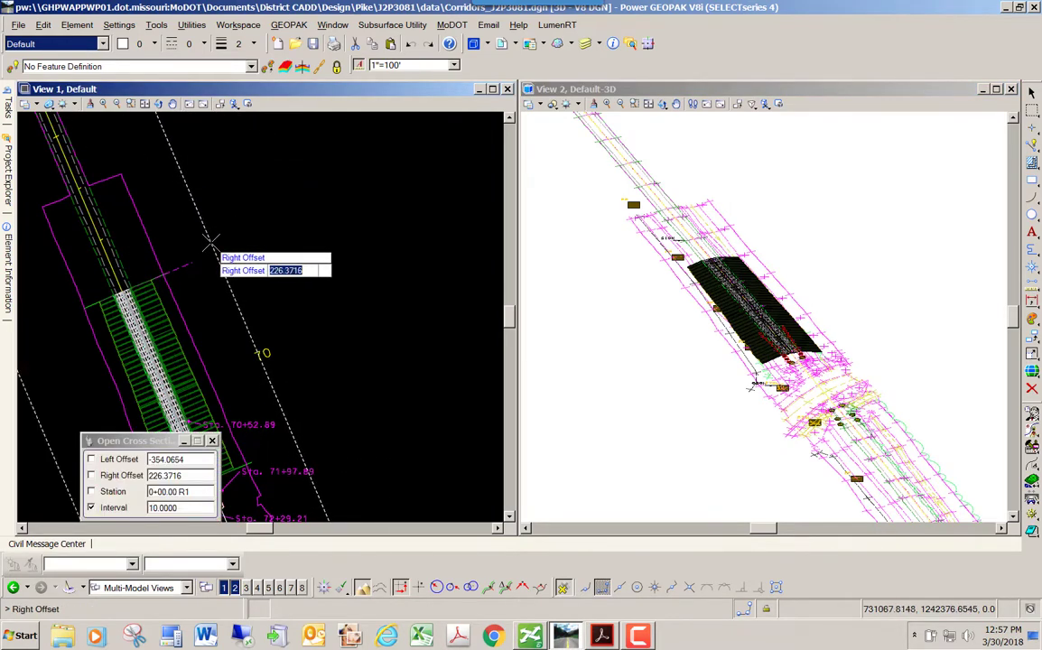
pyautogui.click(42, 357)
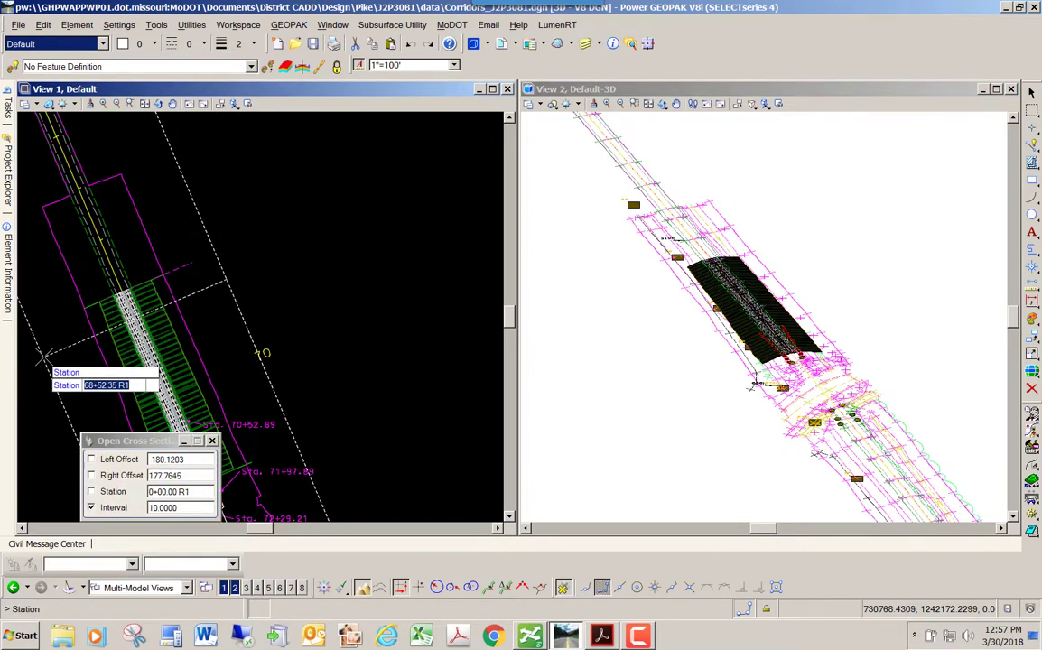
pyautogui.click(65, 327)
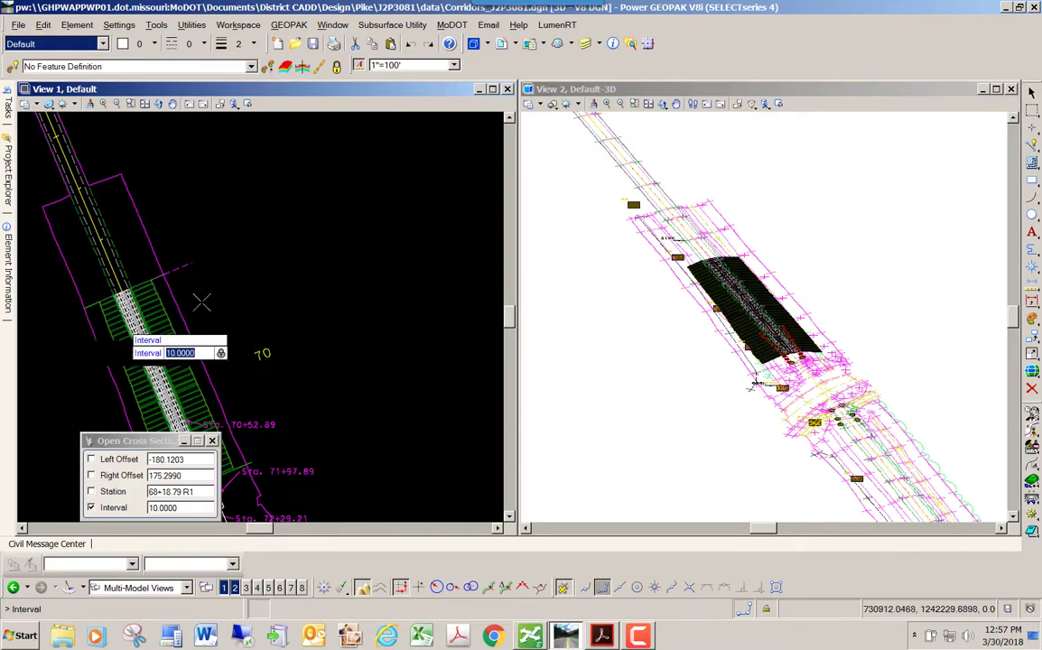
pyautogui.click(293, 239)
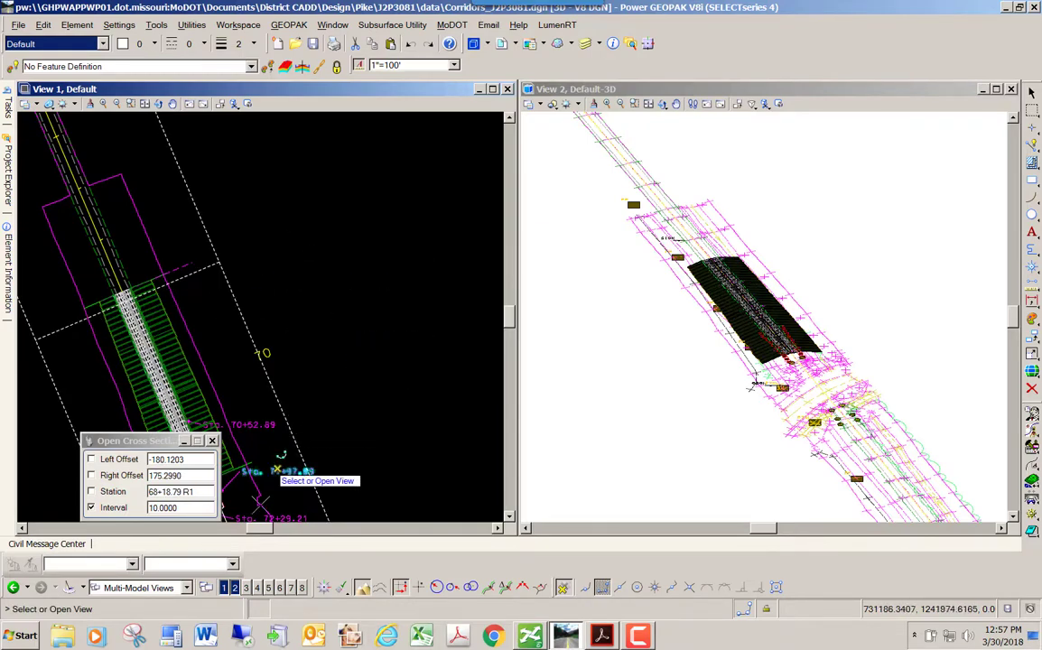
pyautogui.click(303, 588)
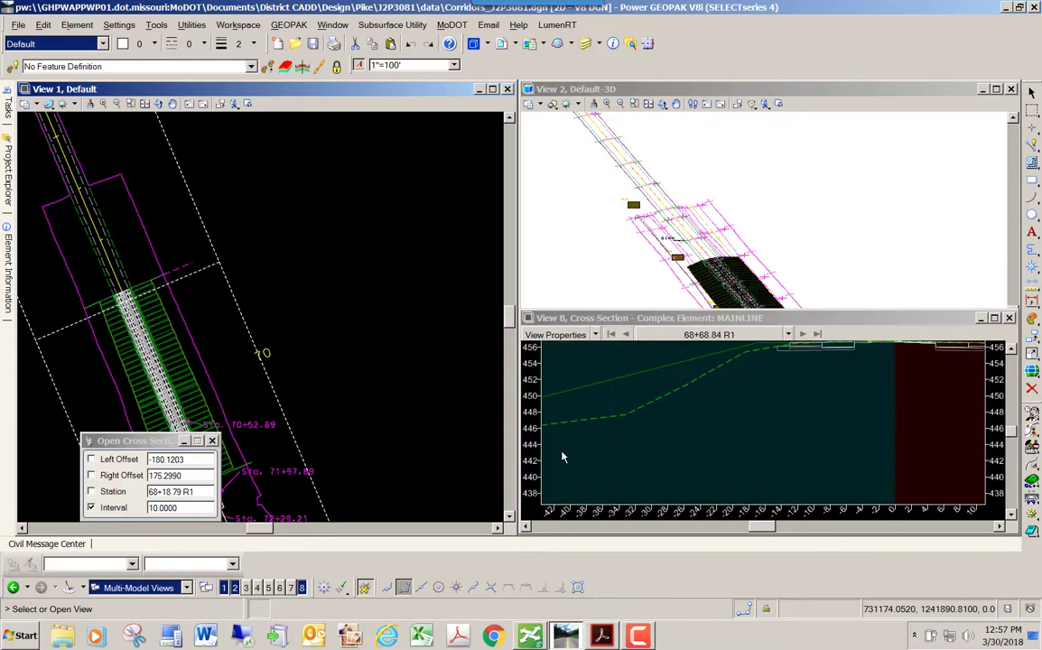
pyautogui.click(771, 394)
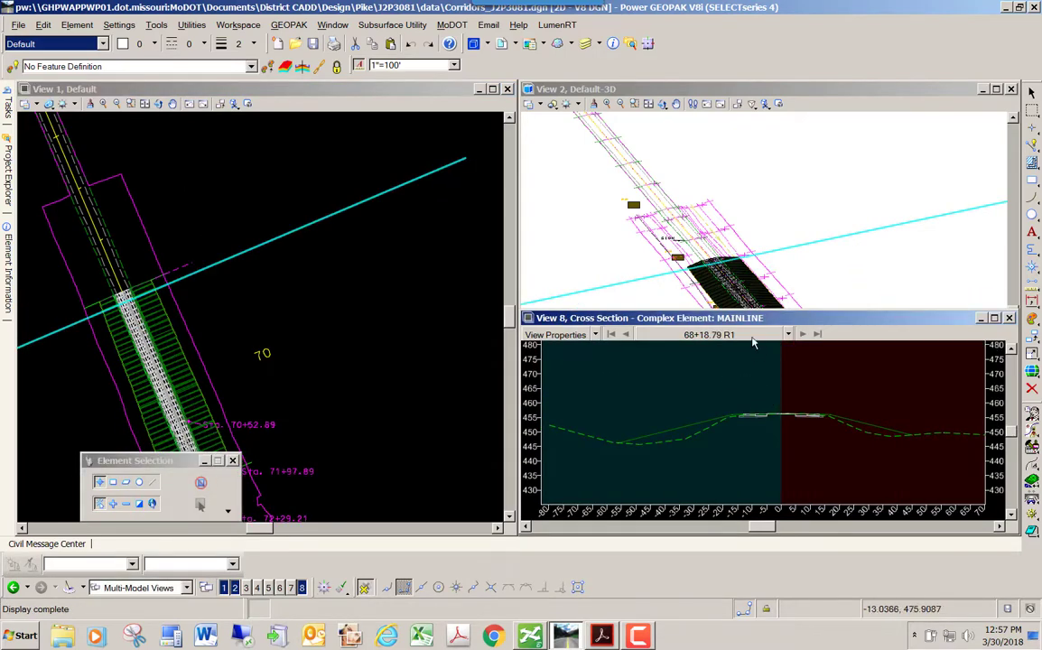
# Step: Step forward through the mainline cross sections to station 69+88.79, and back to station 68+98.79, to examine the corridor against the terrain
pyautogui.click(803, 335)
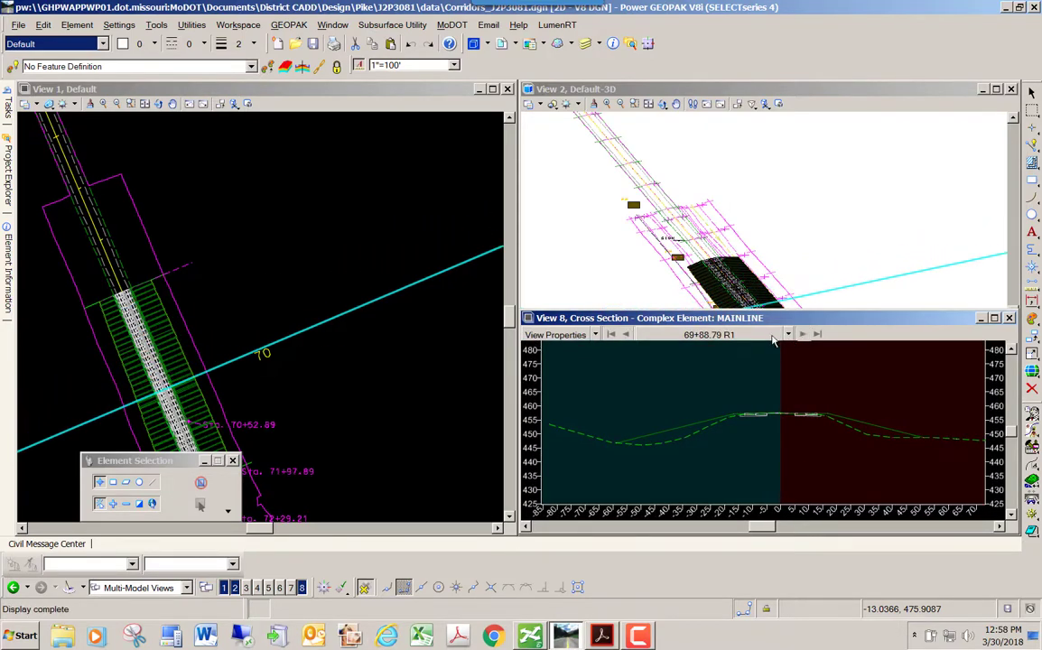
pyautogui.click(625, 335)
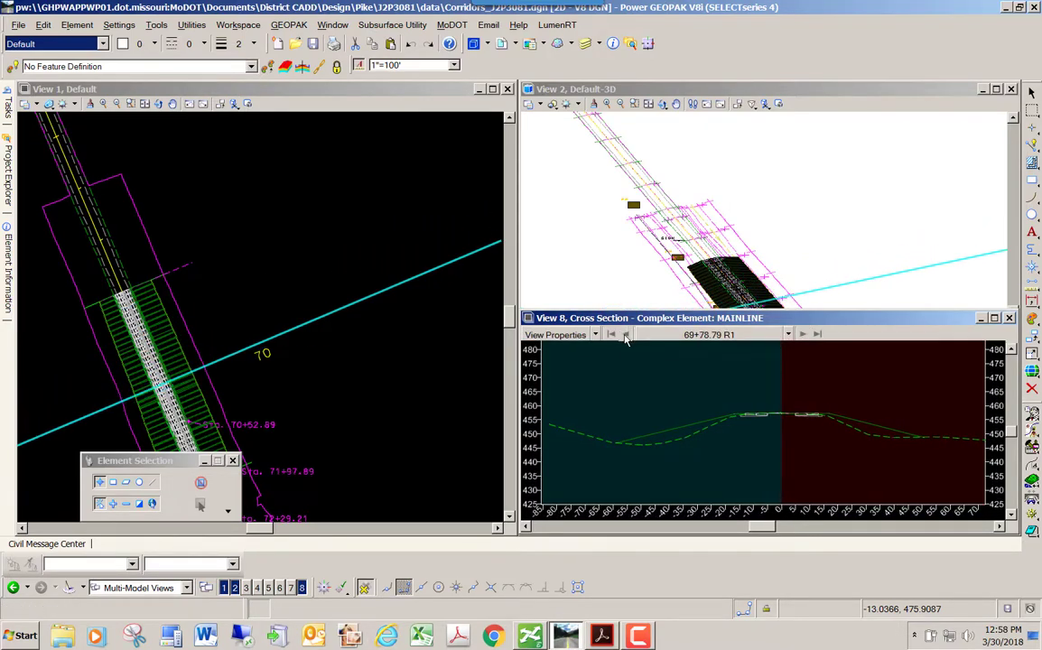
pyautogui.click(625, 336)
pyautogui.click(624, 336)
pyautogui.click(625, 336)
pyautogui.click(625, 336)
pyautogui.click(625, 336)
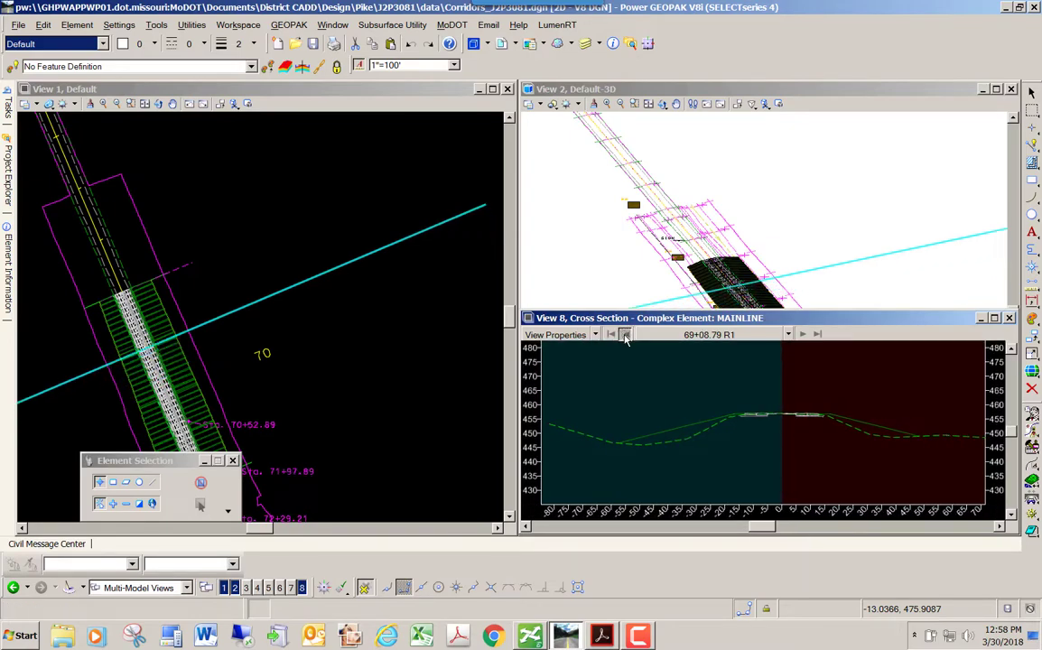
pyautogui.click(625, 336)
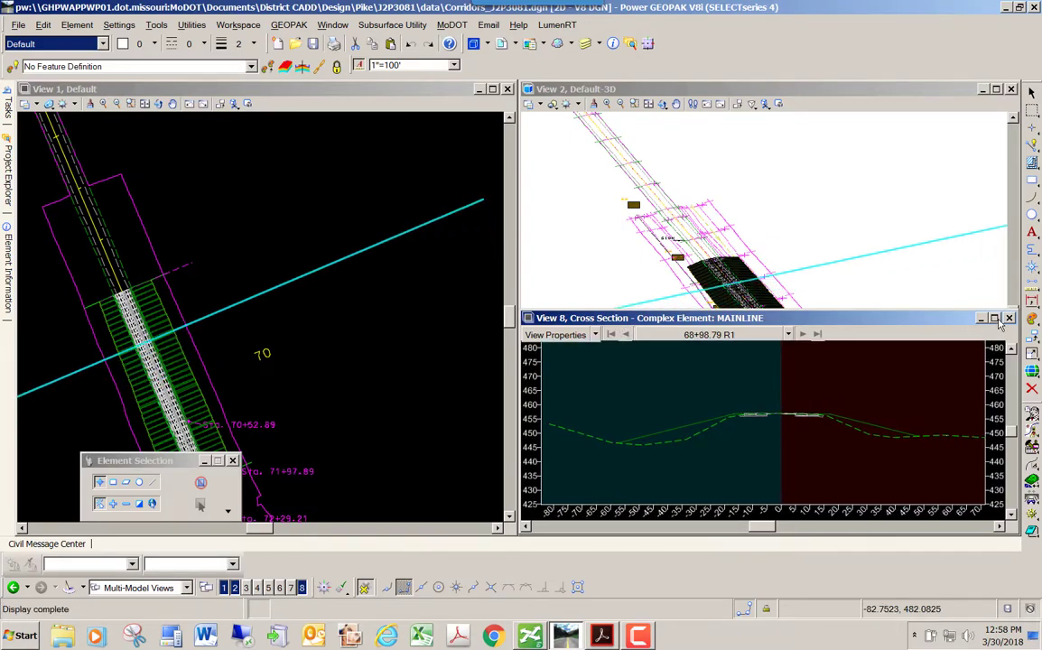
pyautogui.scroll(3, 289, 303)
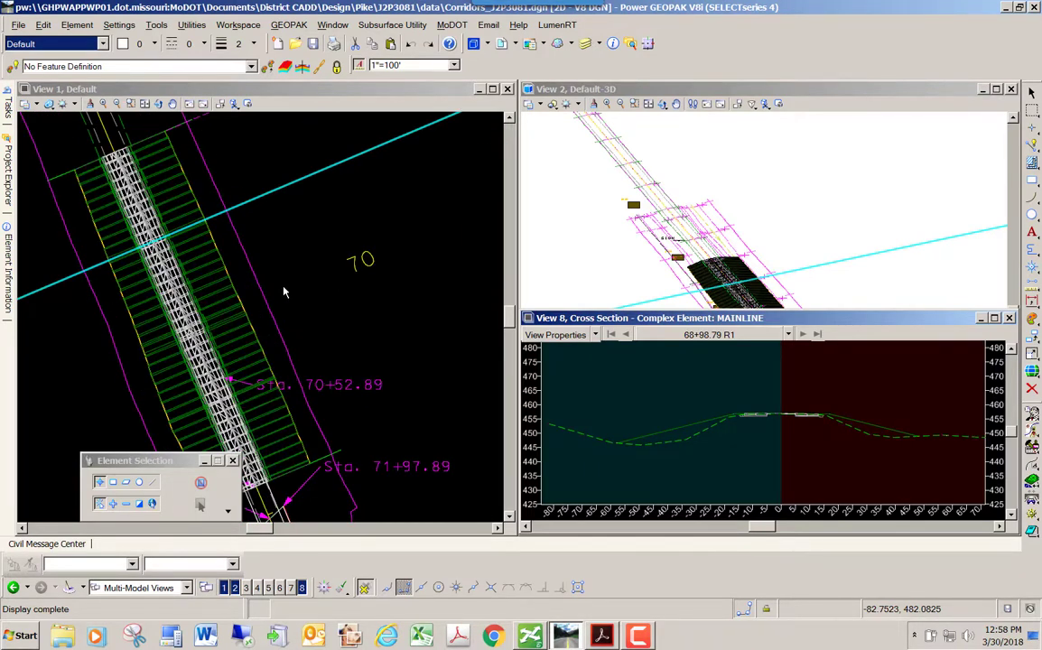
# Step: Switch to the exercise PDF in Adobe Acrobat Reader and read exercise item 5 on the survey file's levels and features
pyautogui.hotkey('alt', 'Tab')
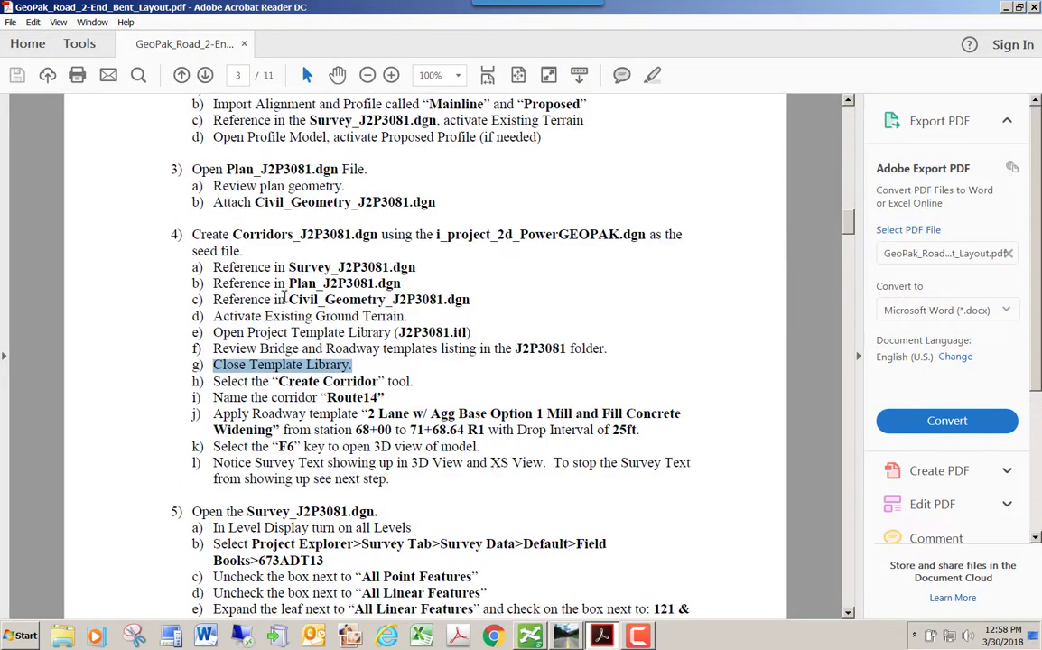
pyautogui.scroll(-2, 284, 297)
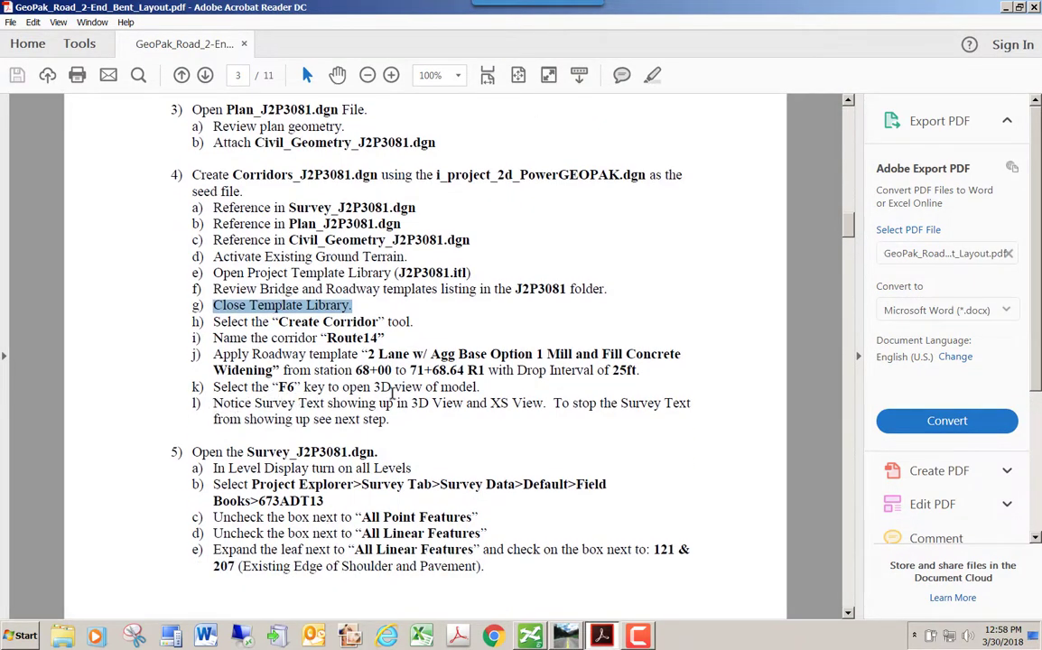
pyautogui.scroll(-2, 564, 398)
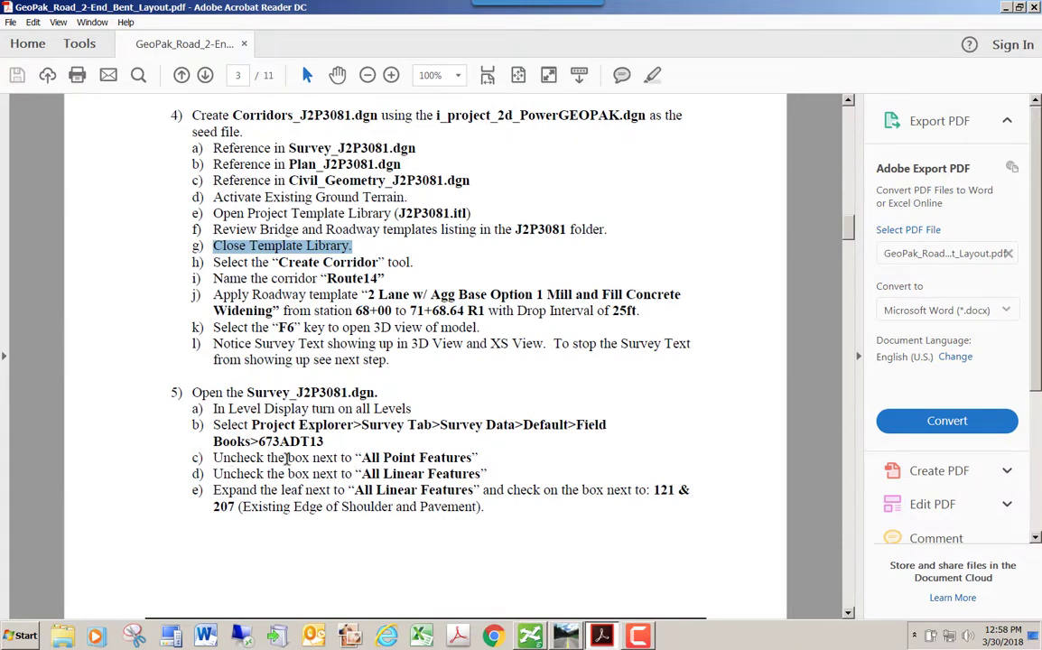
pyautogui.scroll(-1, 287, 459)
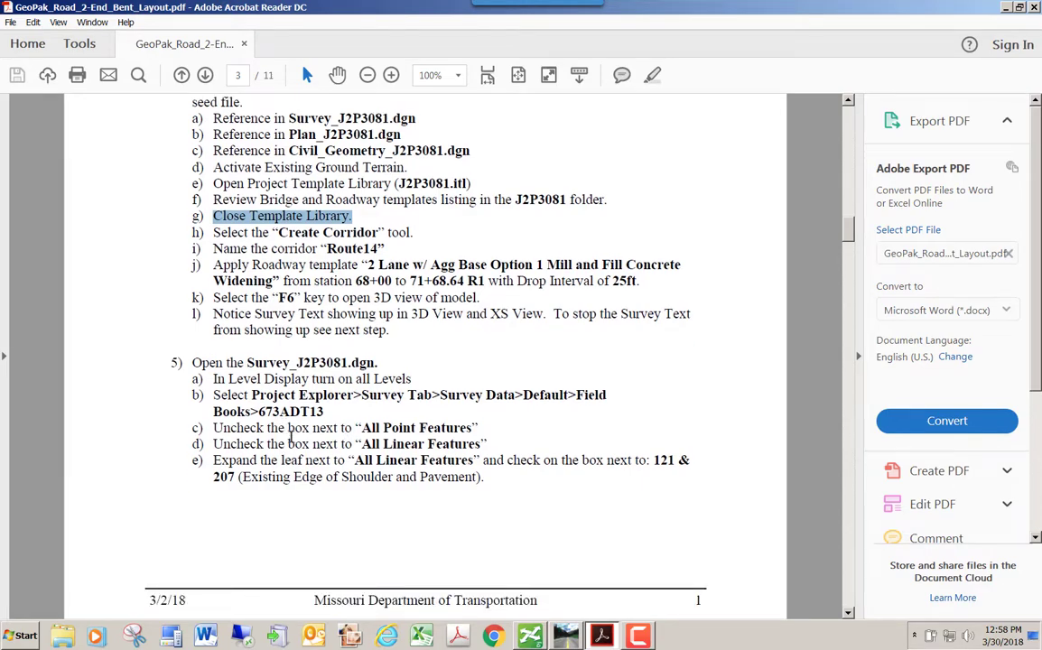
# Step: Switch back to Power GEOPAK and open the recently used file J2P3081_Survey.dgn
pyautogui.hotkey('alt', 'Tab')
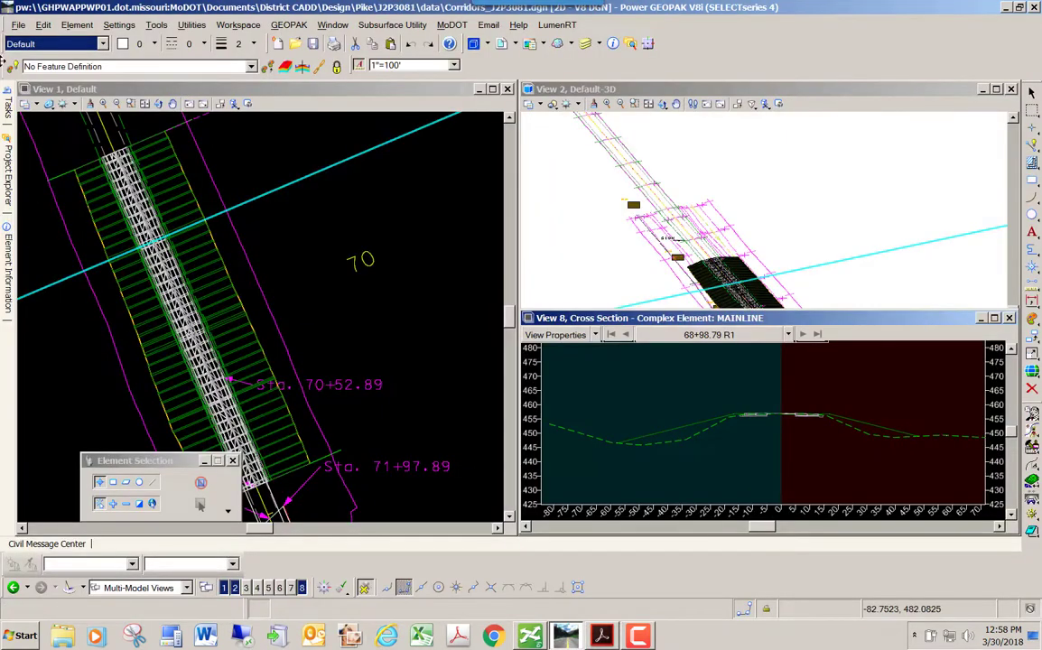
pyautogui.click(18, 25)
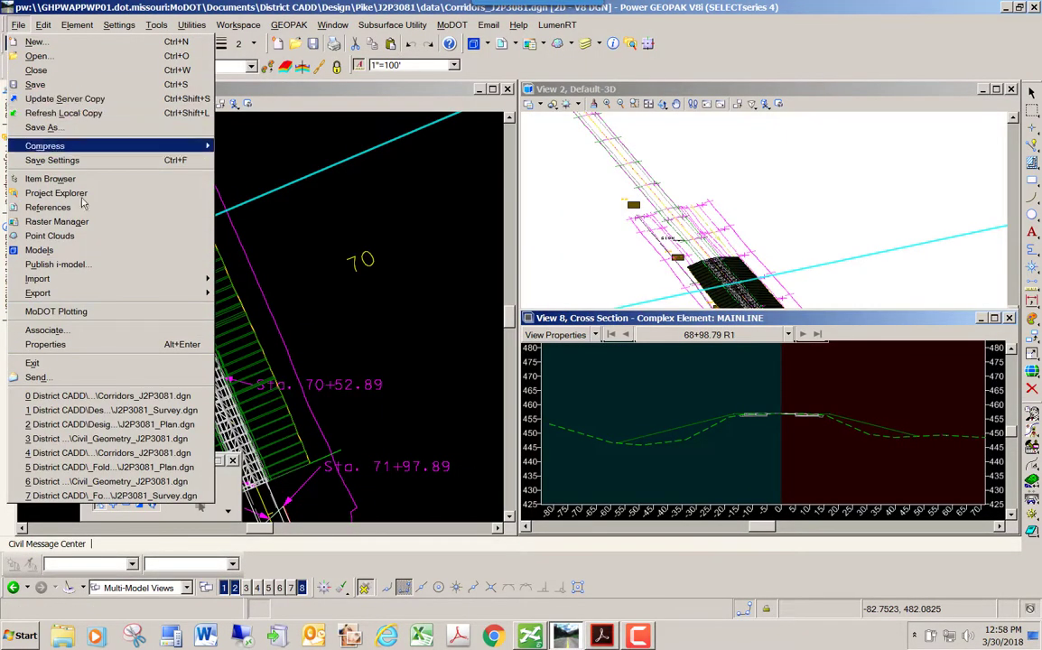
pyautogui.click(153, 411)
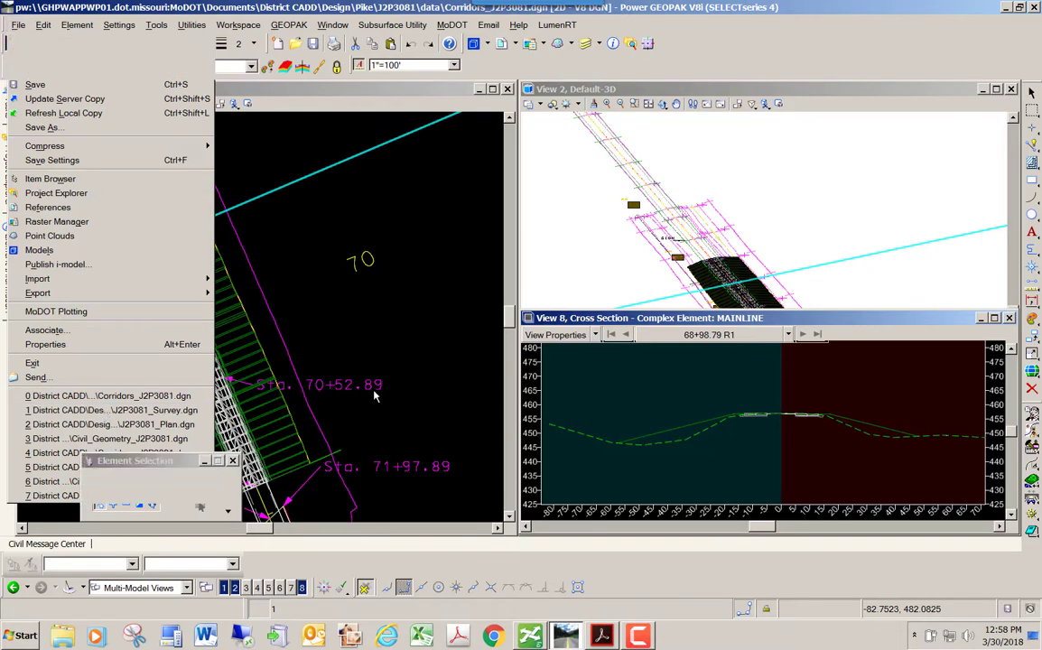
pyautogui.click(370, 428)
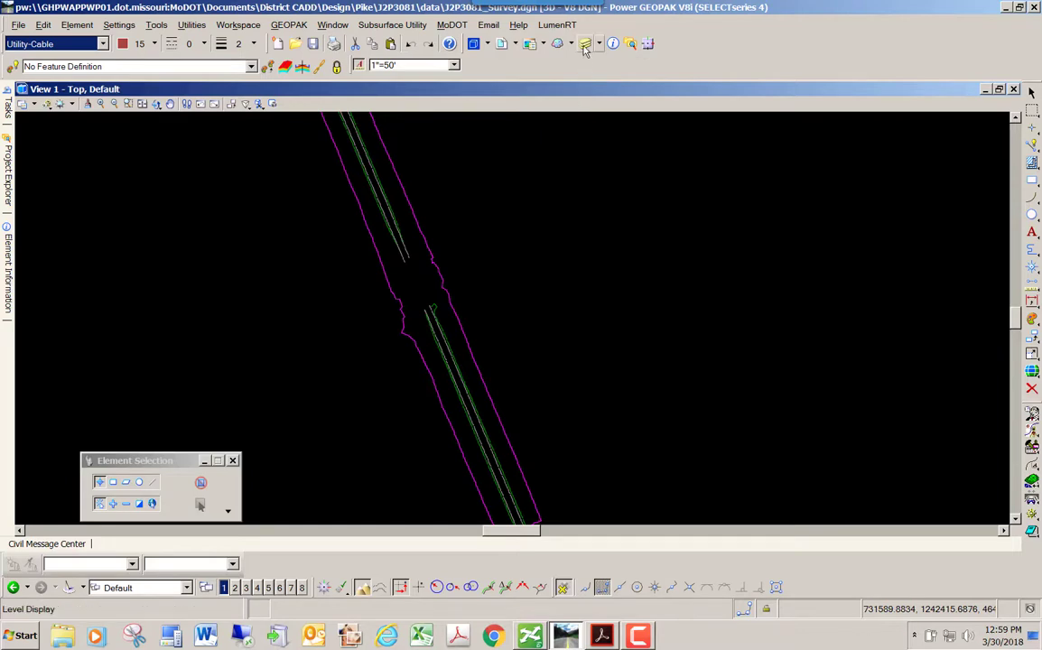
# Step: Turn on all levels of J2P3081_Survey.dgn in View 1's level display
pyautogui.click(530, 44)
pyautogui.rightClick(728, 330)
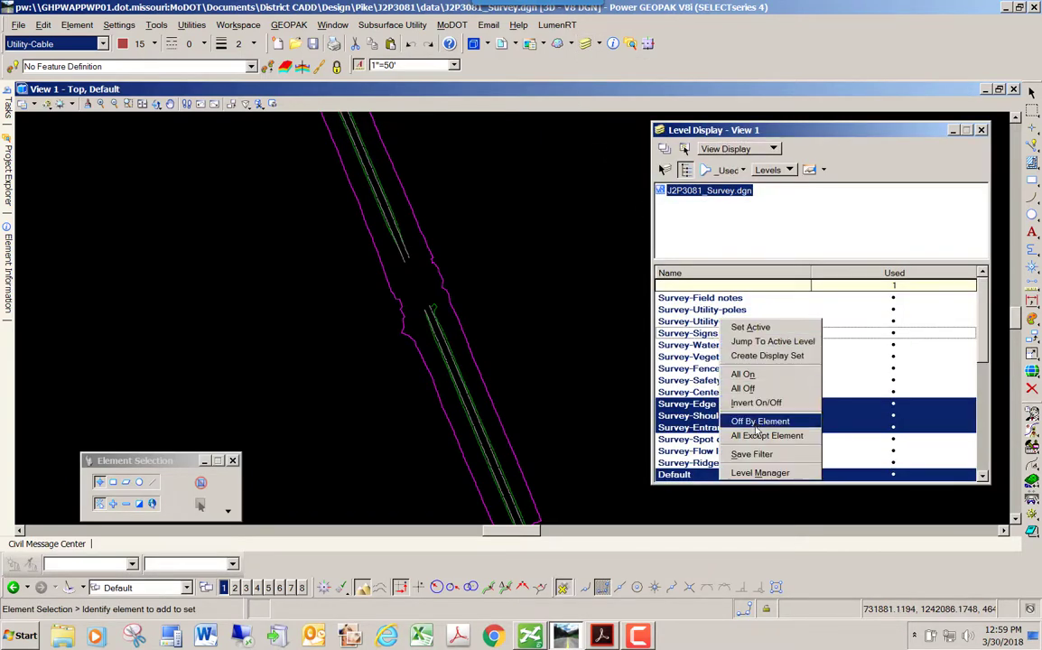
pyautogui.click(742, 374)
pyautogui.scroll(5, 408, 266)
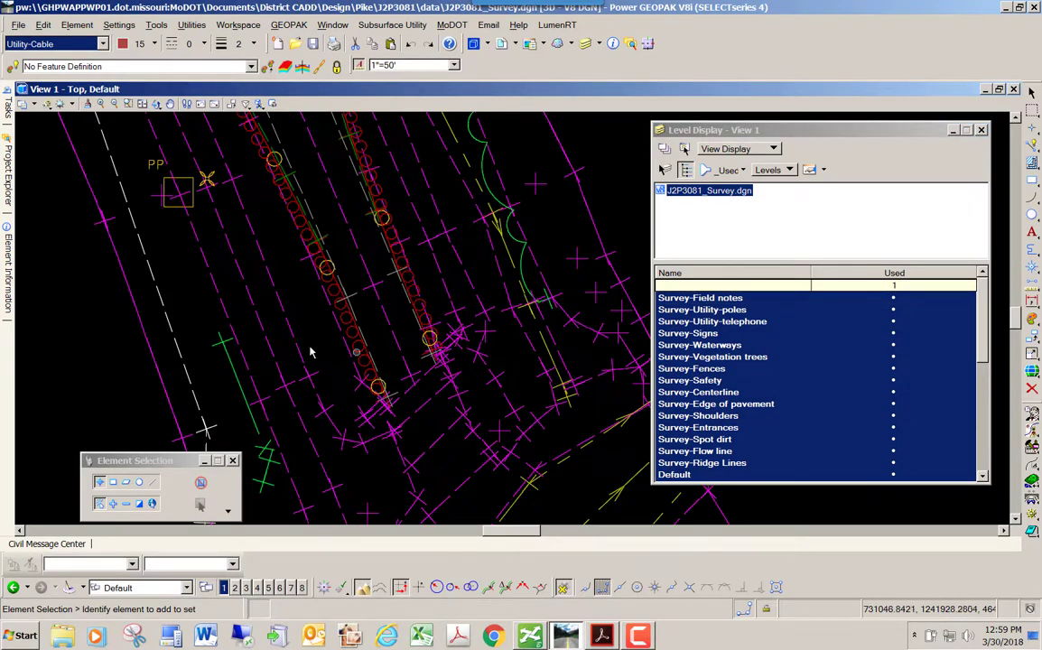
pyautogui.scroll(-3, 272, 302)
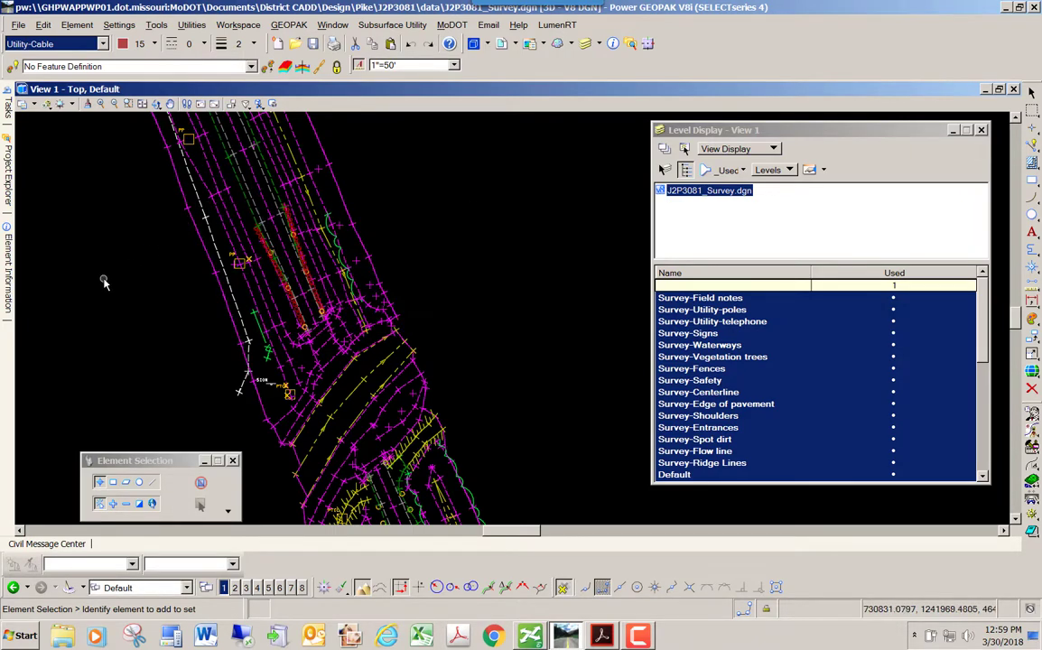
# Step: Expand field book 673ADT13 in the default survey data to list its point and linear features, and recheck the exercise PDF's instructions
pyautogui.moveTo(12, 170)
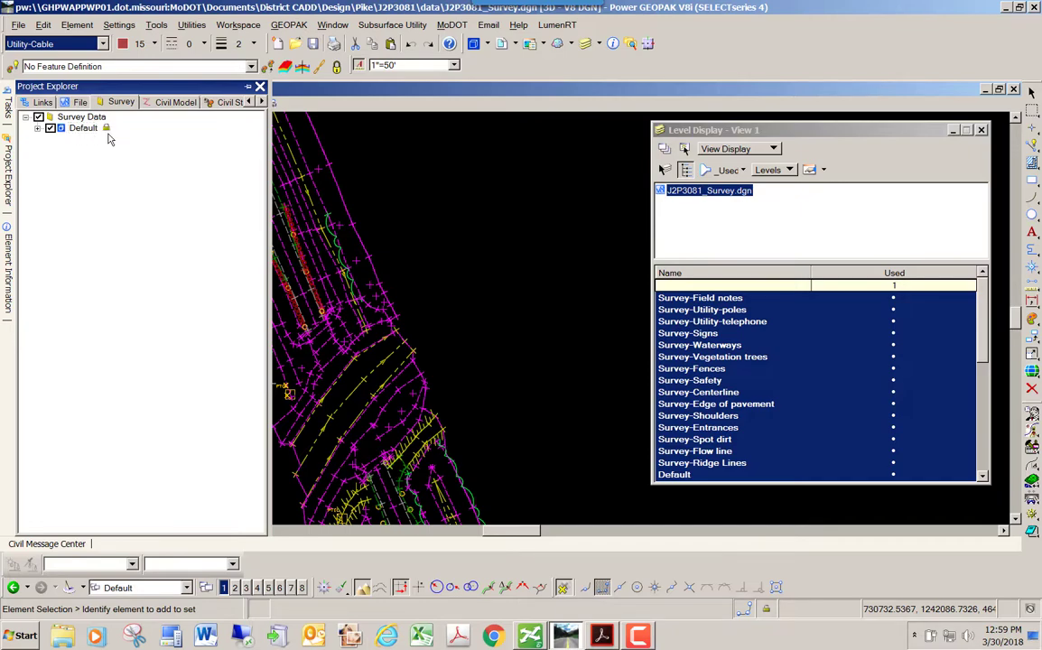
pyautogui.click(37, 129)
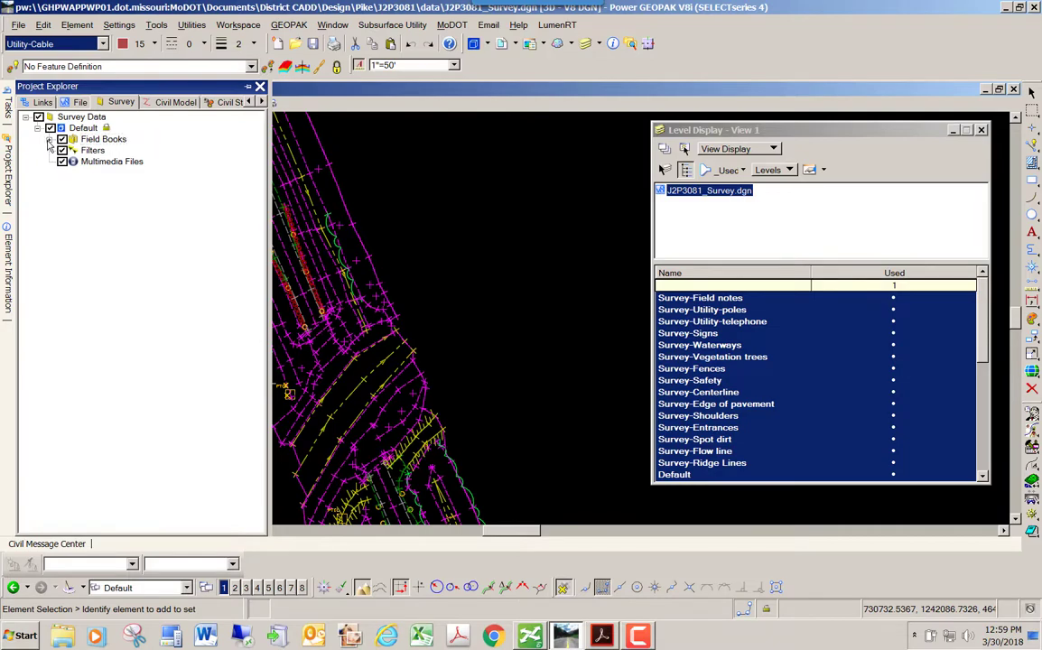
pyautogui.click(48, 139)
pyautogui.click(61, 149)
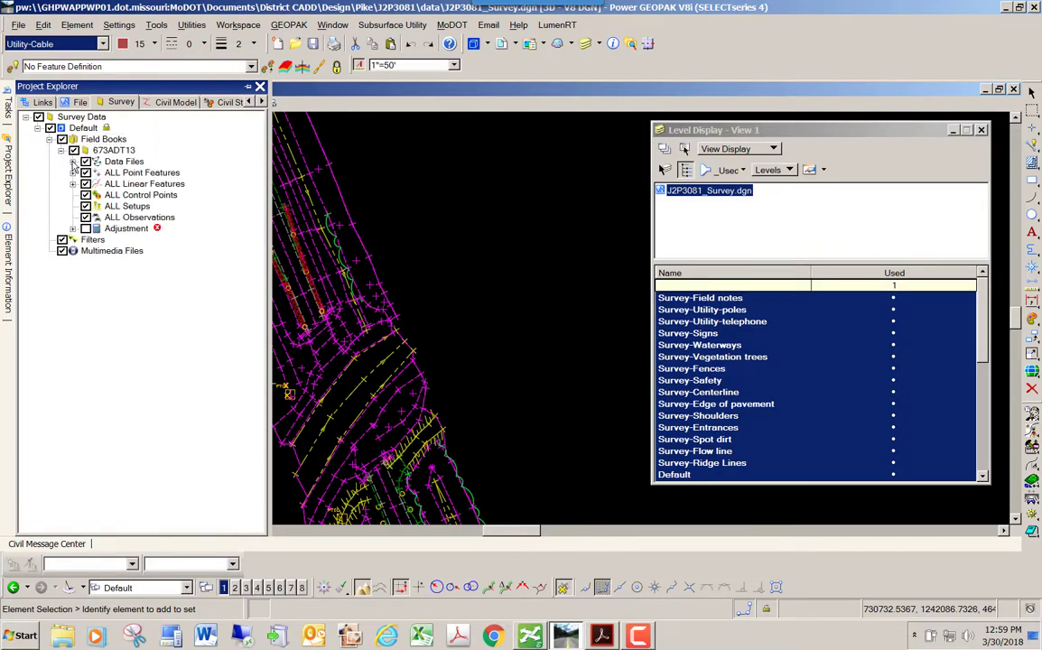
pyautogui.click(73, 173)
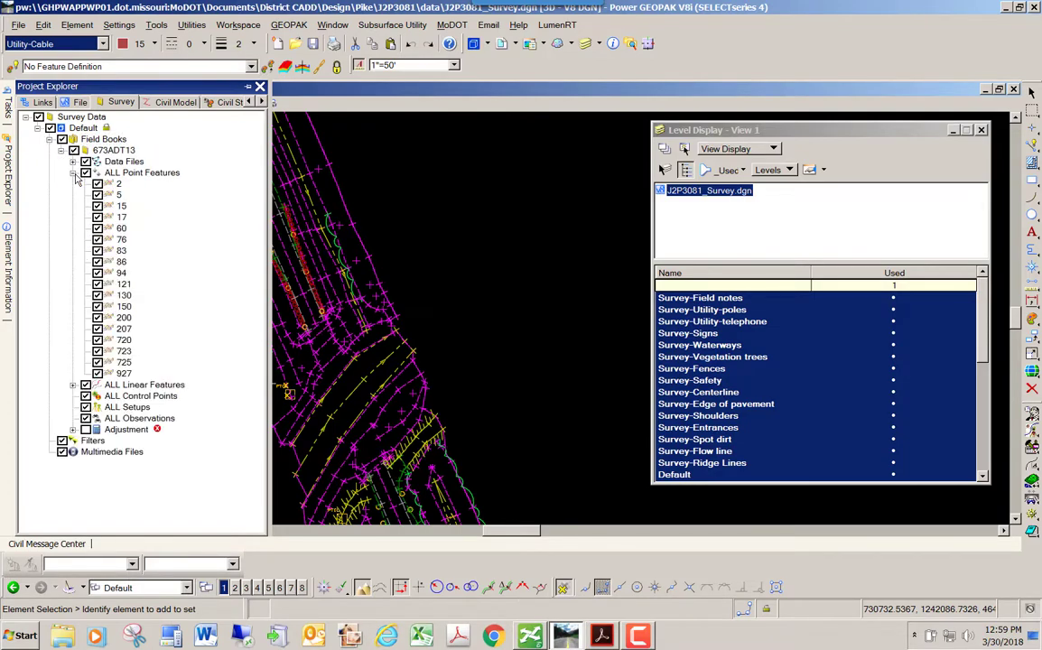
pyautogui.click(74, 386)
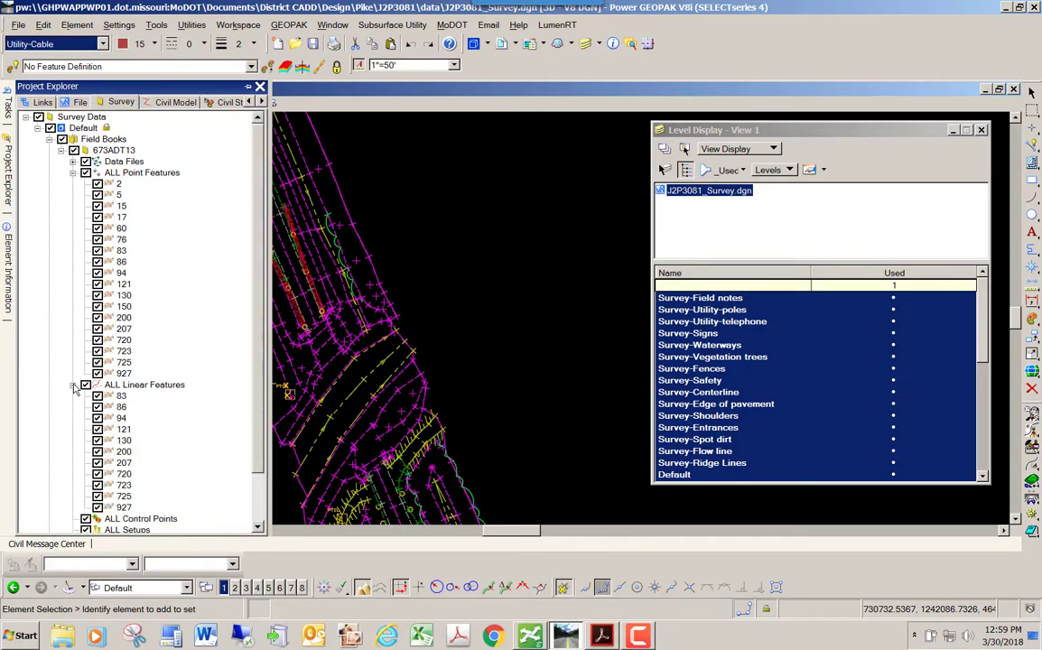
pyautogui.hotkey('alt', 'Tab')
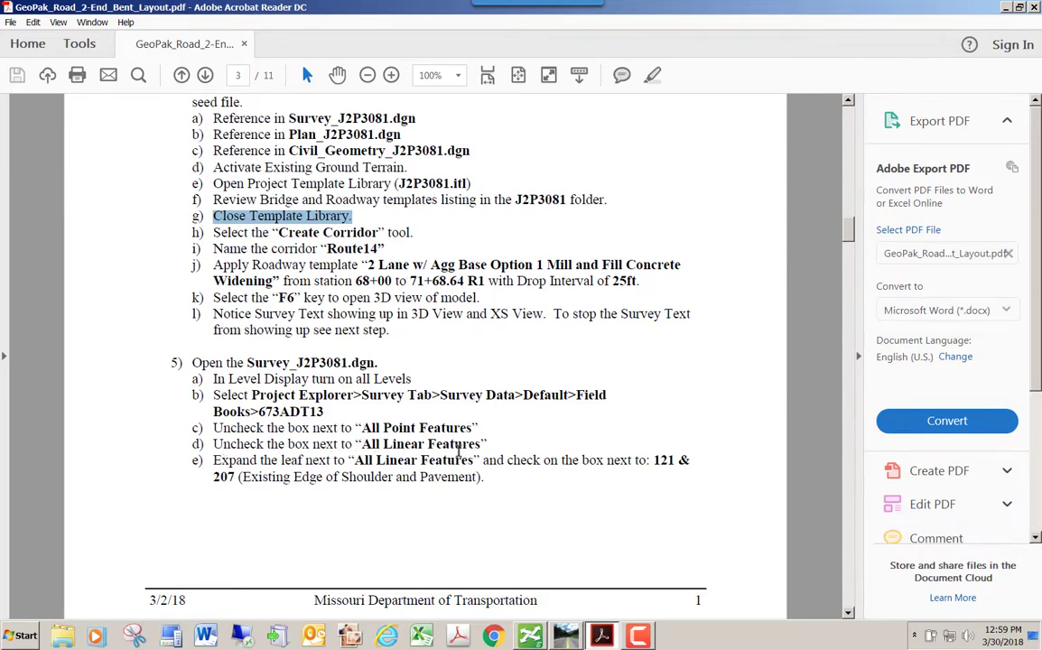
pyautogui.hotkey('alt', 'Tab')
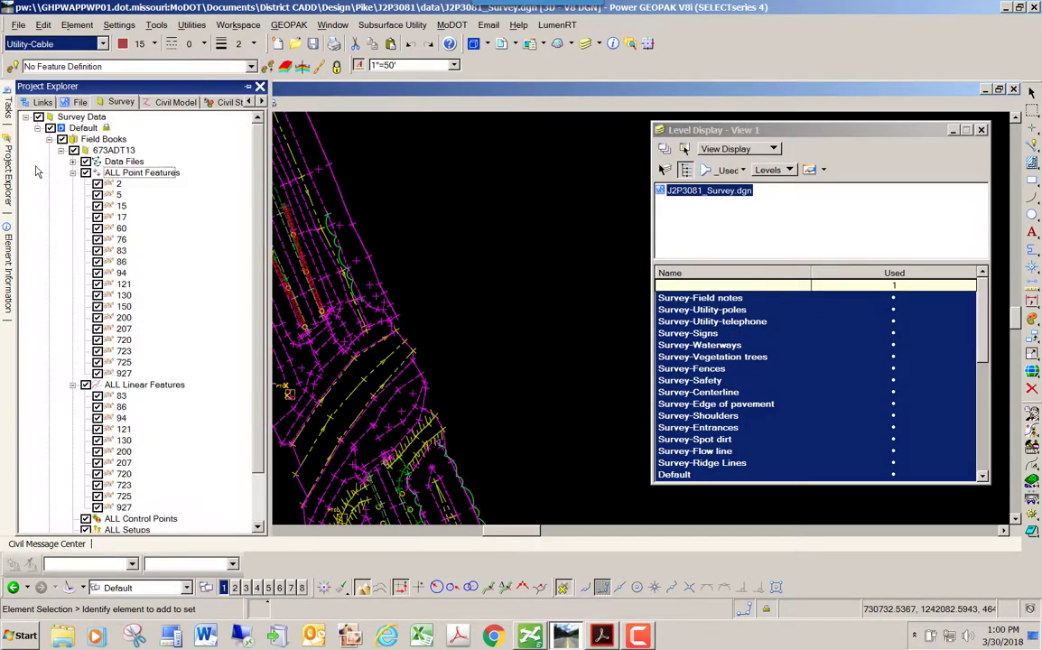
# Step: Turn off the display of all point features and all linear features in field book 673ADT13
pyautogui.click(85, 173)
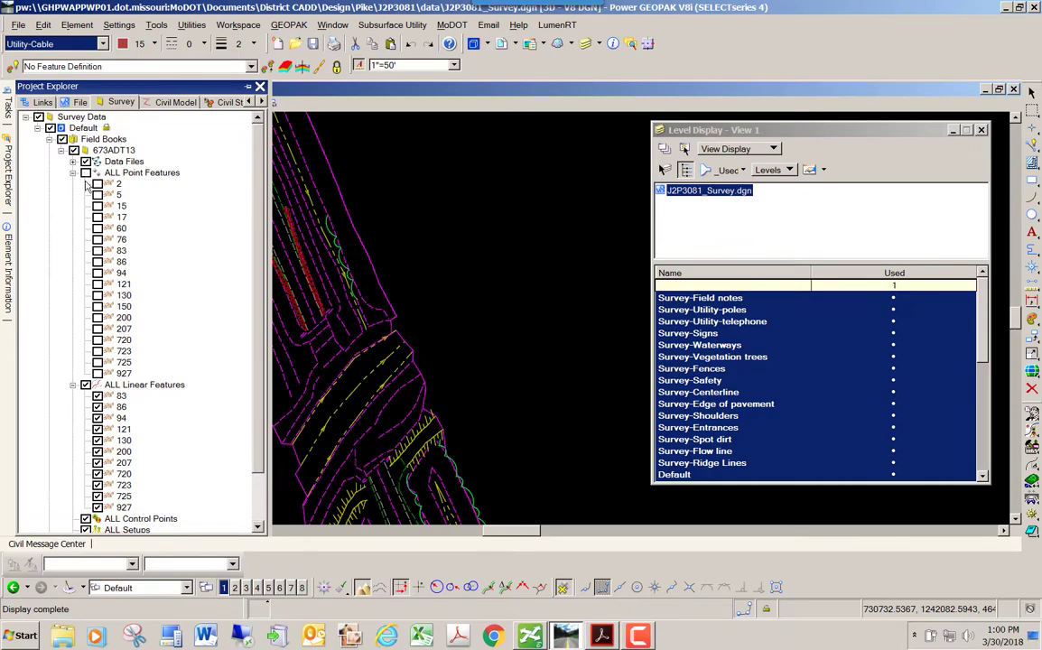
pyautogui.click(85, 385)
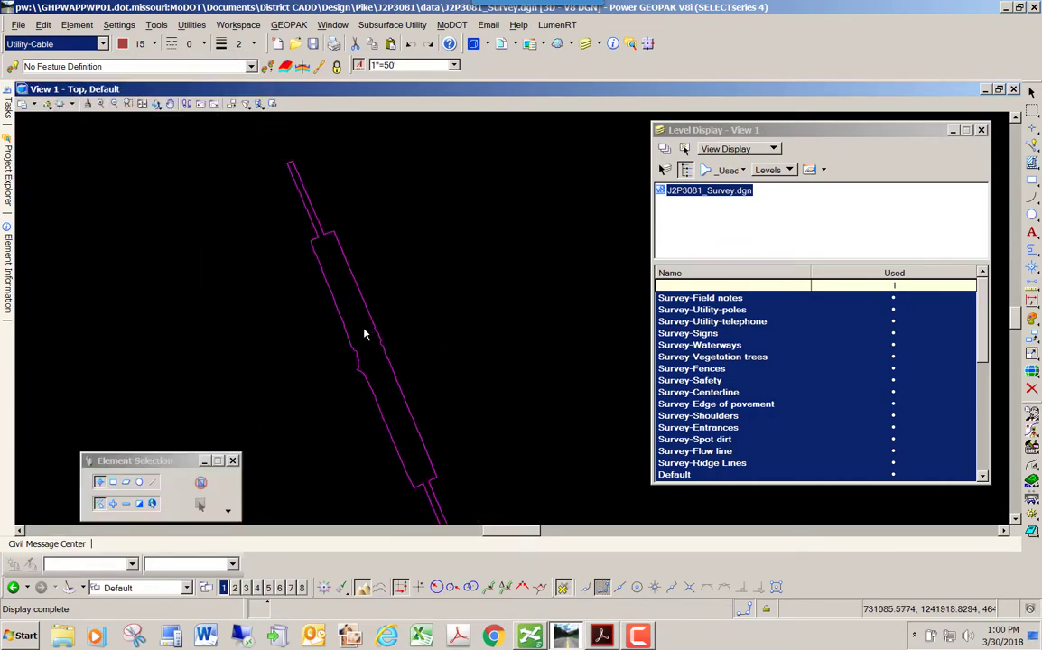
pyautogui.scroll(3, 364, 332)
# Step: Recheck the exercise PDF for the feature codes, return to Power GEOPAK and display only linear features 121 and 207
pyautogui.hotkey('alt', 'Tab')
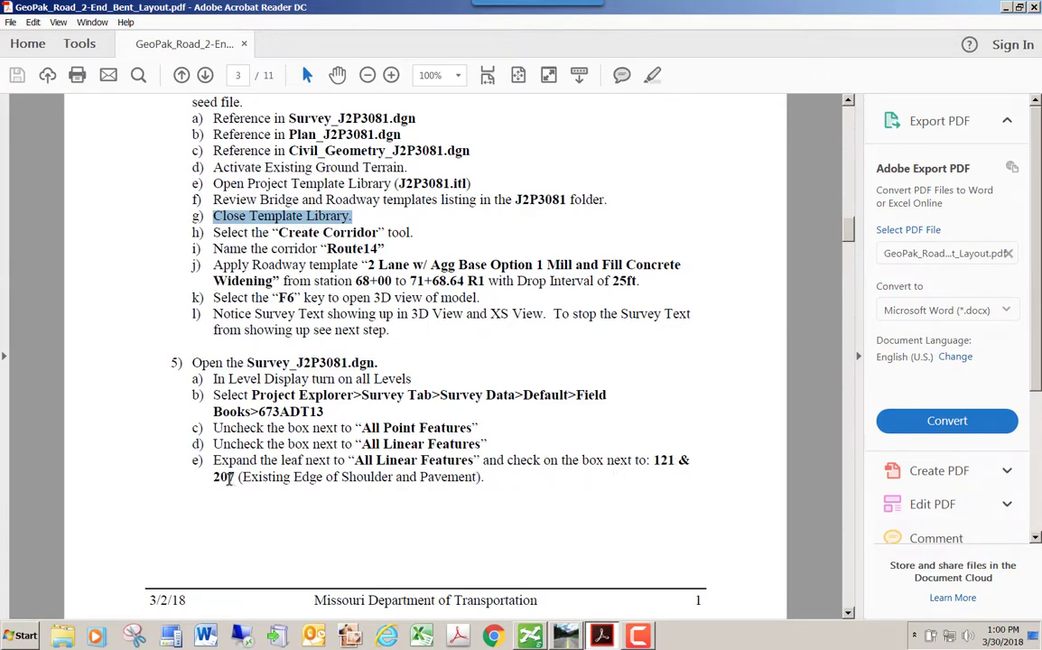
pyautogui.hotkey('alt', 'Tab')
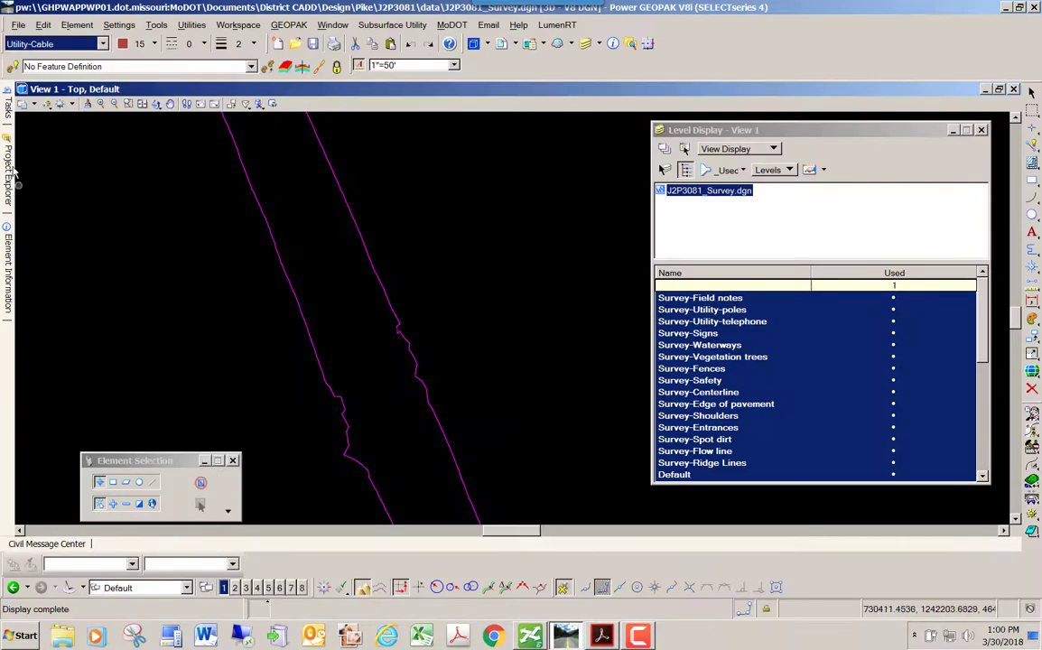
pyautogui.moveTo(6, 161)
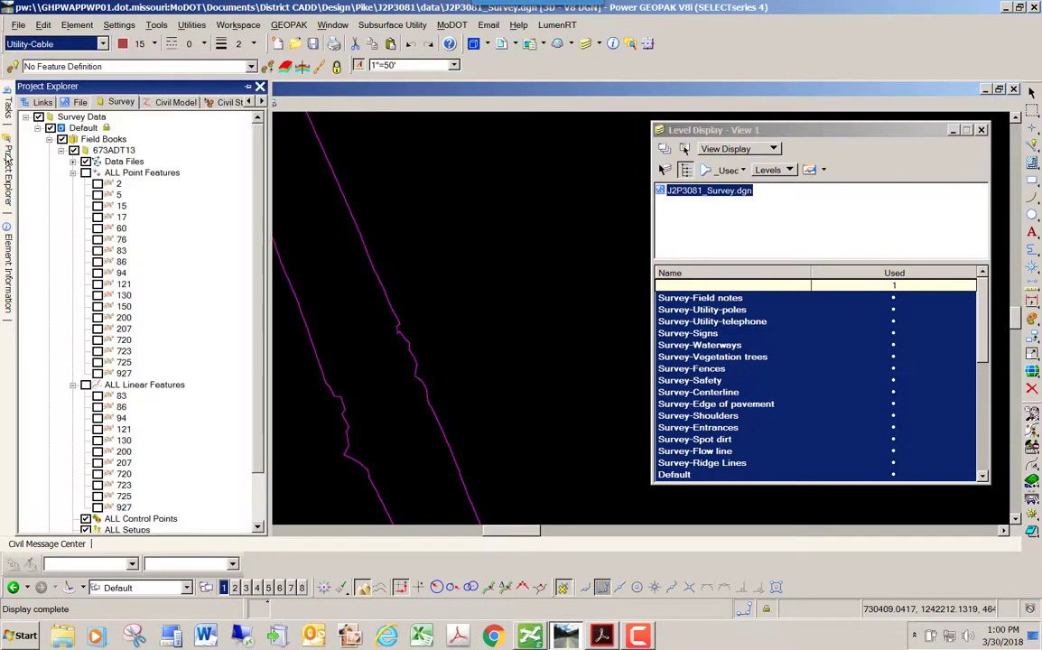
pyautogui.click(72, 173)
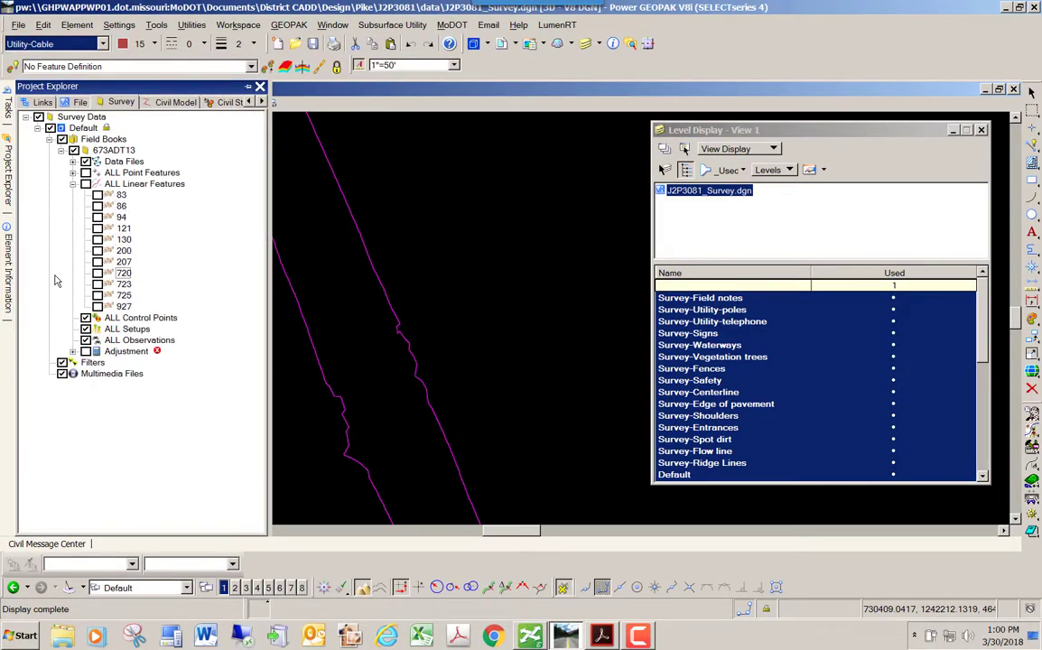
pyautogui.click(97, 229)
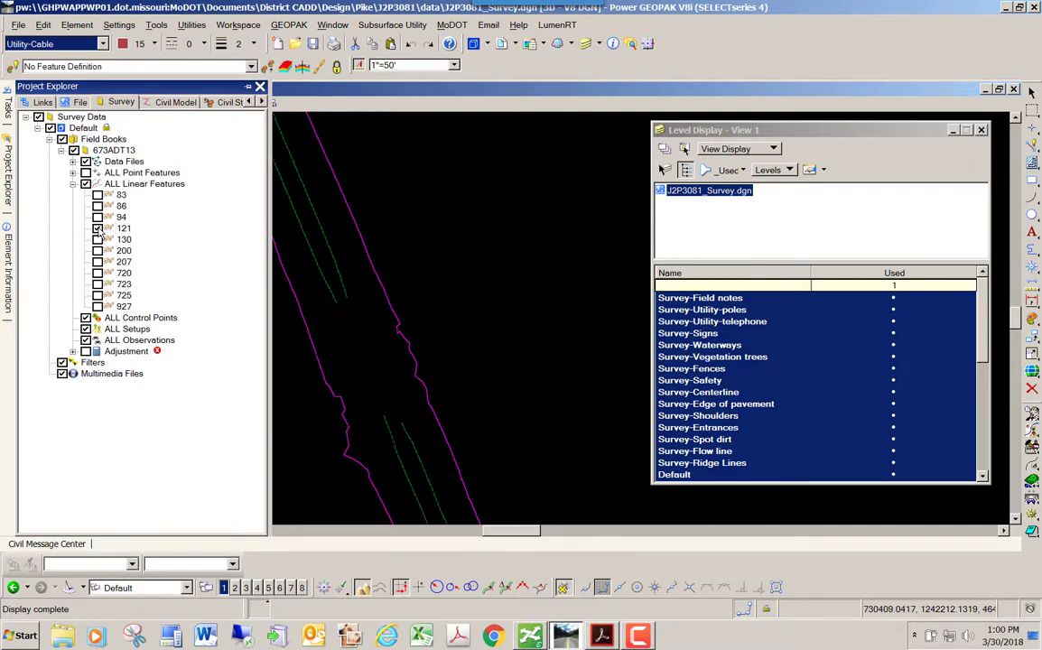
pyautogui.click(98, 262)
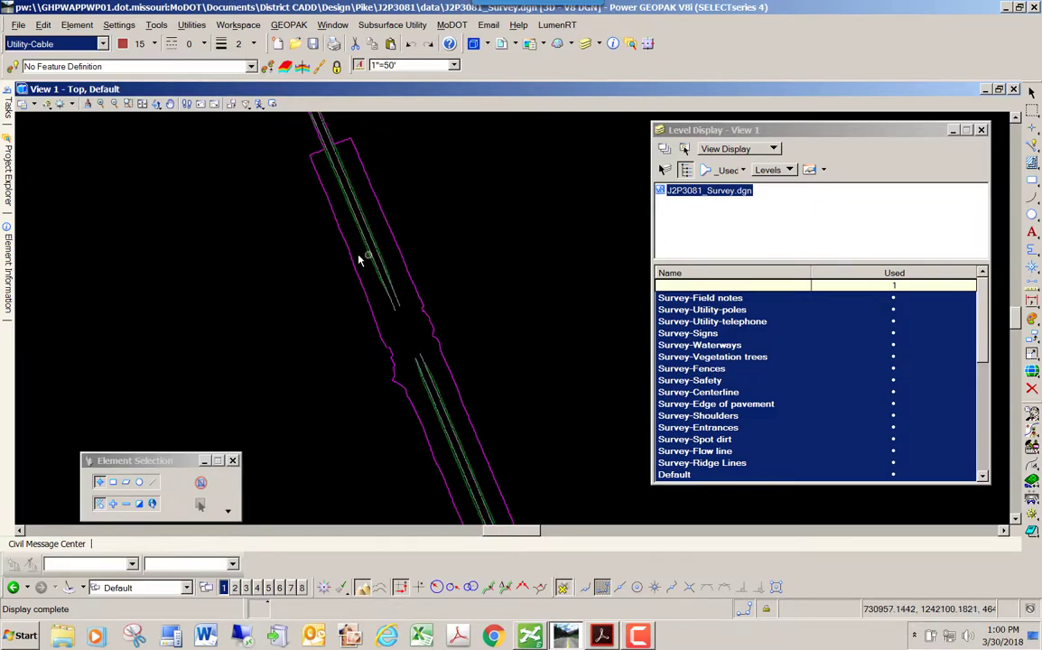
pyautogui.scroll(-1, 303, 251)
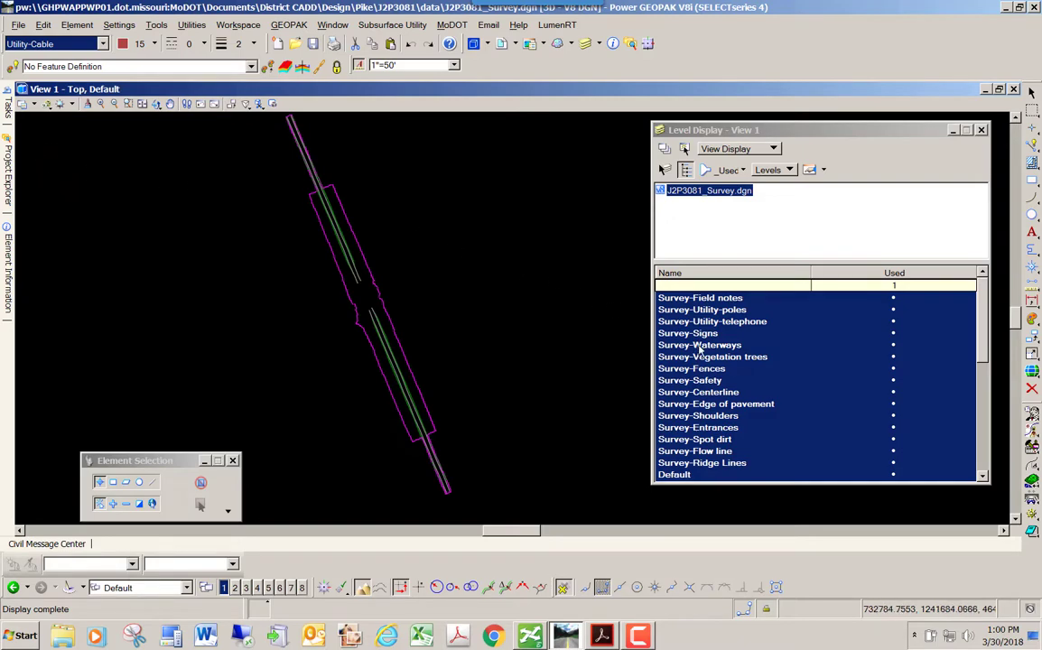
# Step: Close the level display and open the recently used file Corridors_J2P3081.dgn, checking in J2P3081_Survey.dgn
pyautogui.click(982, 129)
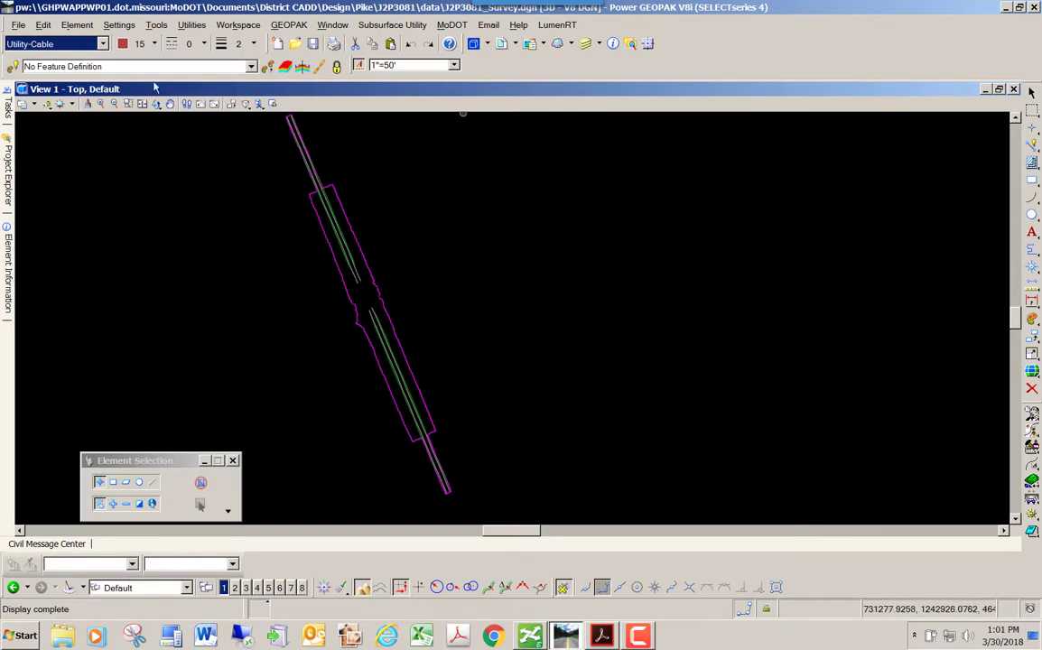
pyautogui.click(18, 24)
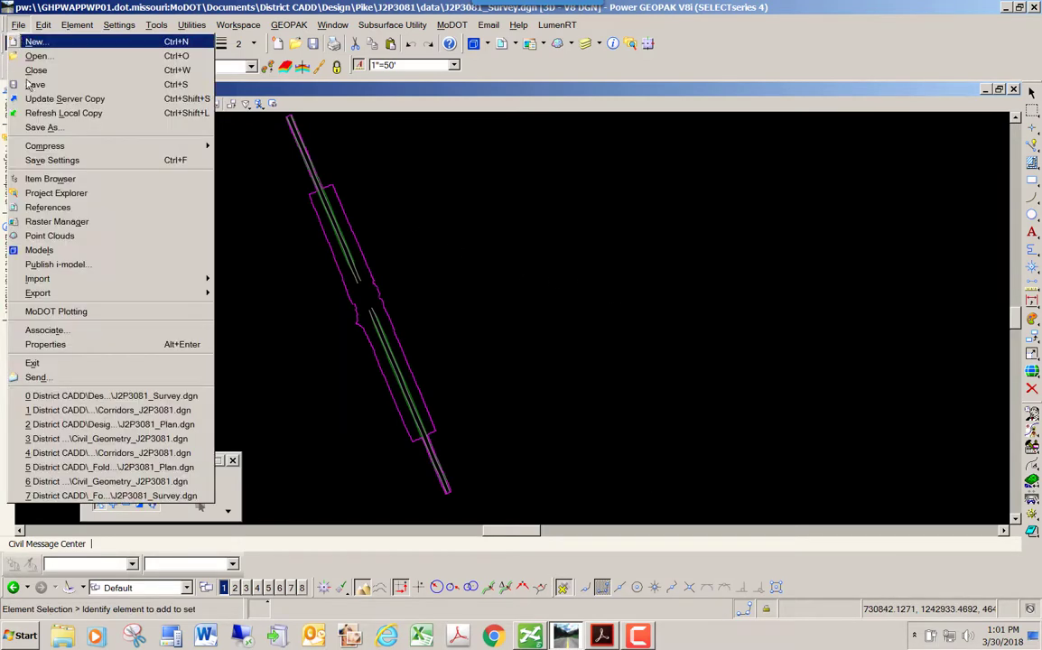
pyautogui.click(155, 416)
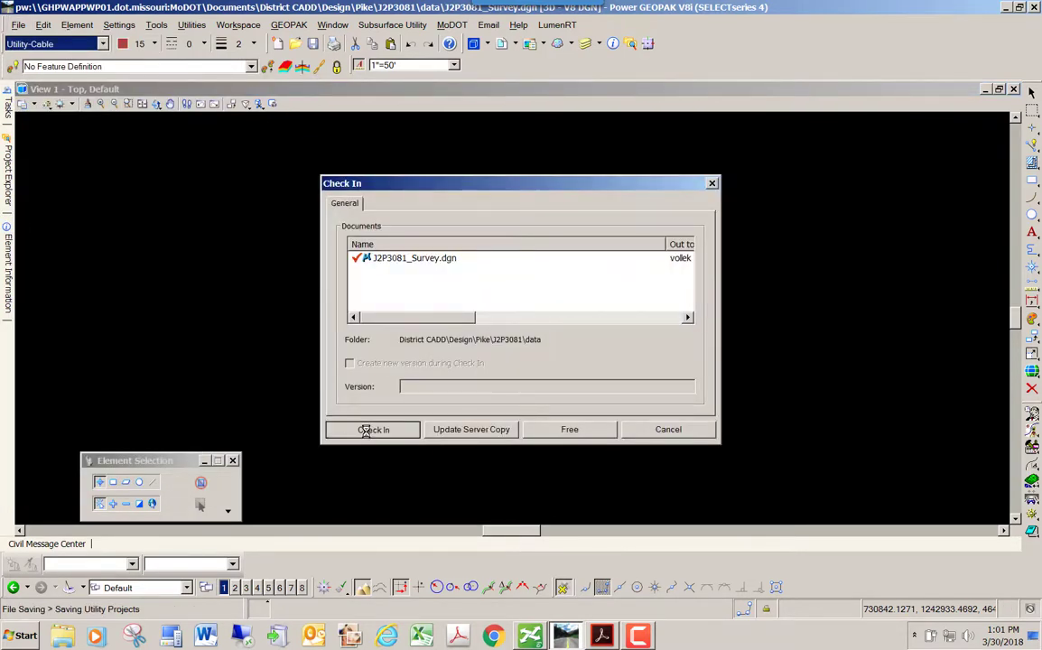
pyautogui.click(373, 430)
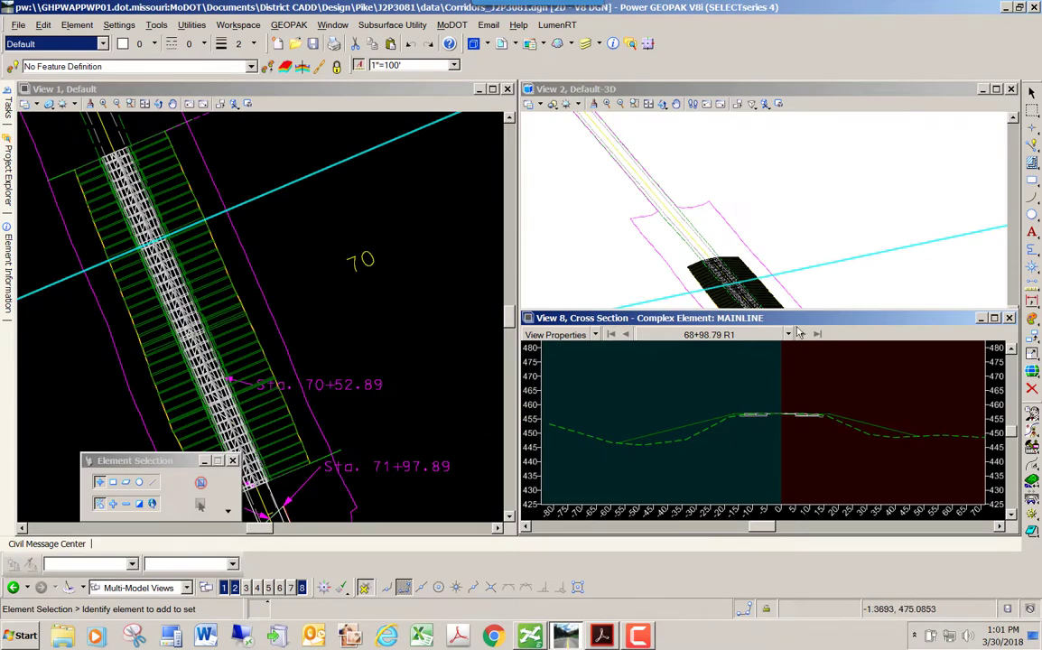
# Step: Move the MAINLINE cross section view aside to inspect the 3D corridor model, and bring it back over the model's lower part
pyautogui.moveTo(800, 318); pyautogui.dragTo(742, 459)
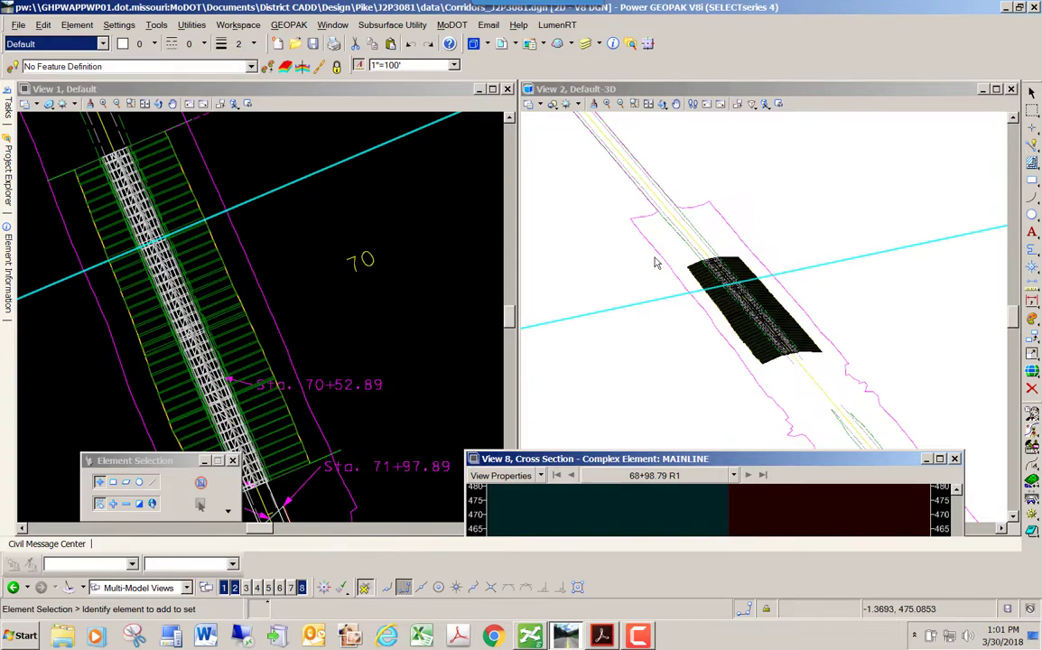
pyautogui.moveTo(769, 452); pyautogui.dragTo(807, 296)
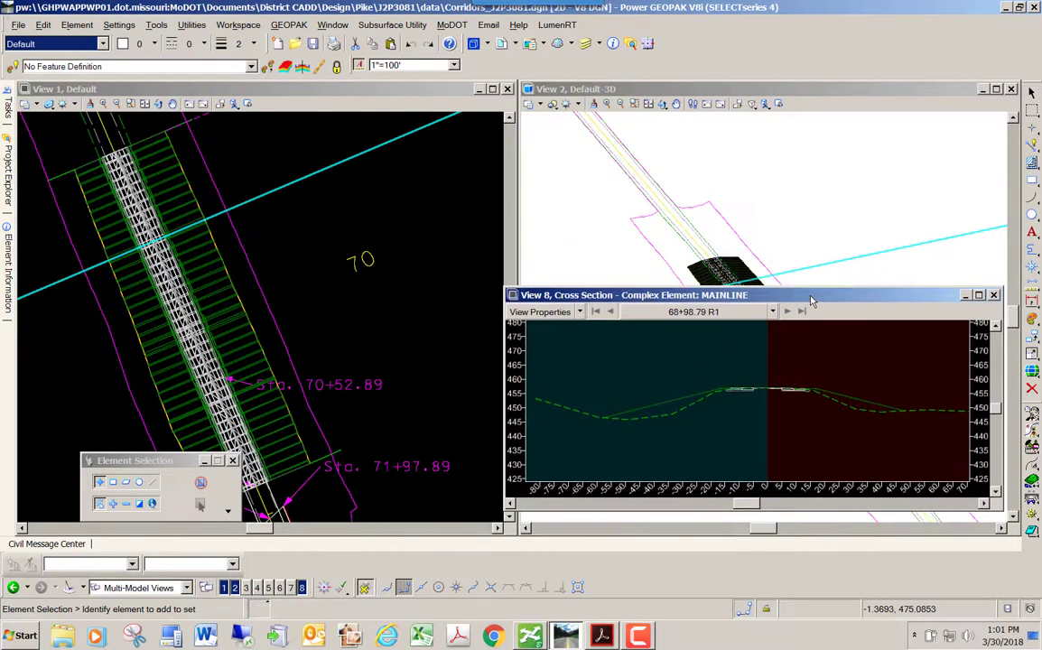